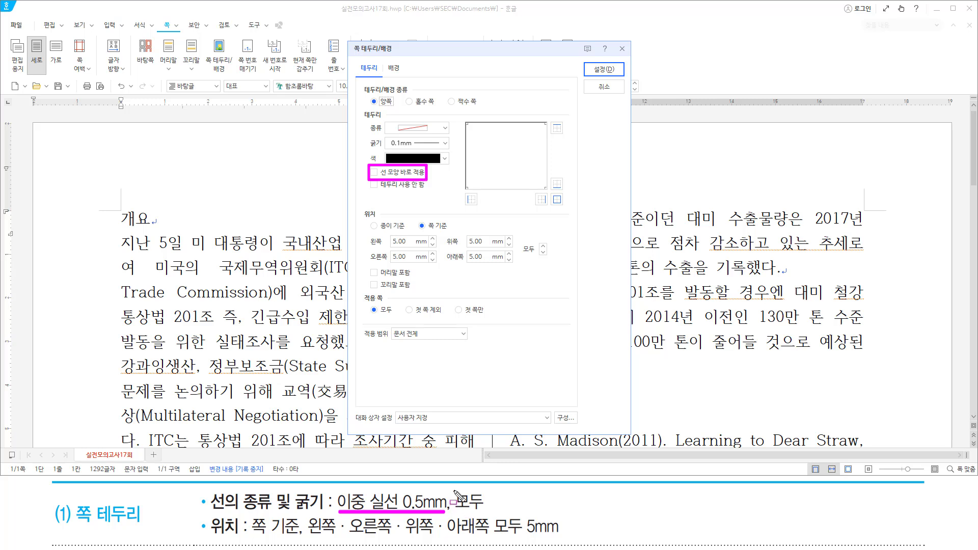
Set the page border to a 0.5 mm double line on all four sides.
{"action": "left_click_drag", "start_coordinate": [453, 490], "coordinate": [490, 512]}
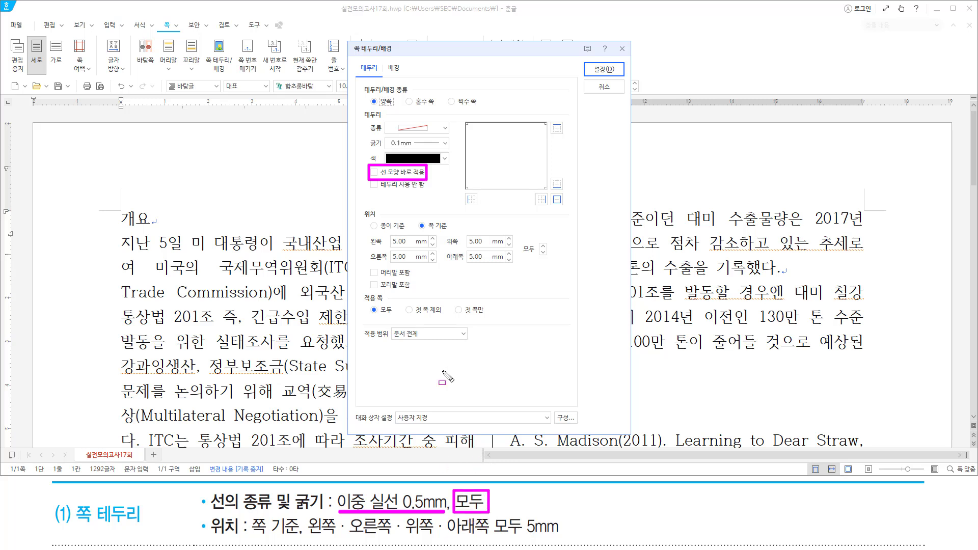
{"action": "key", "text": "Escape"}
{"action": "left_click", "coordinate": [417, 129]}
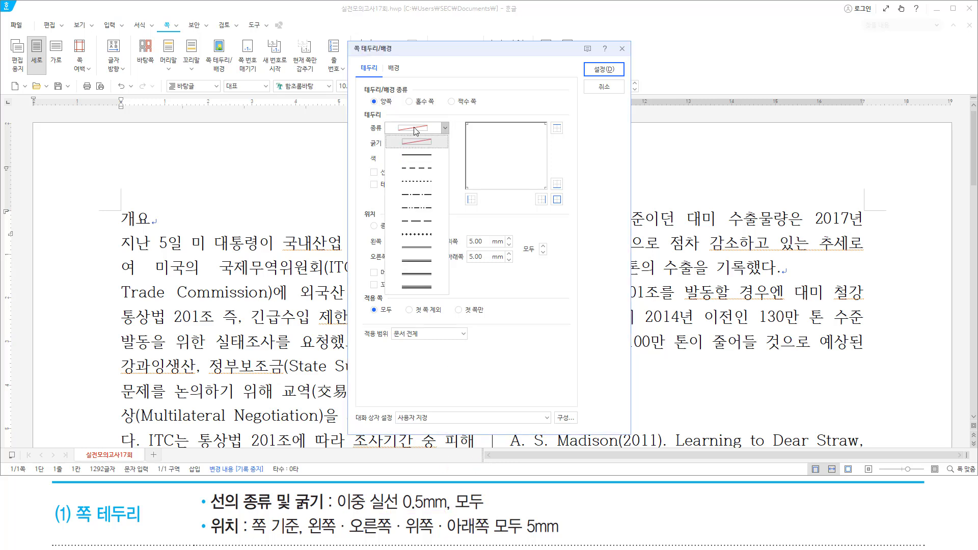
{"action": "left_click", "coordinate": [417, 249]}
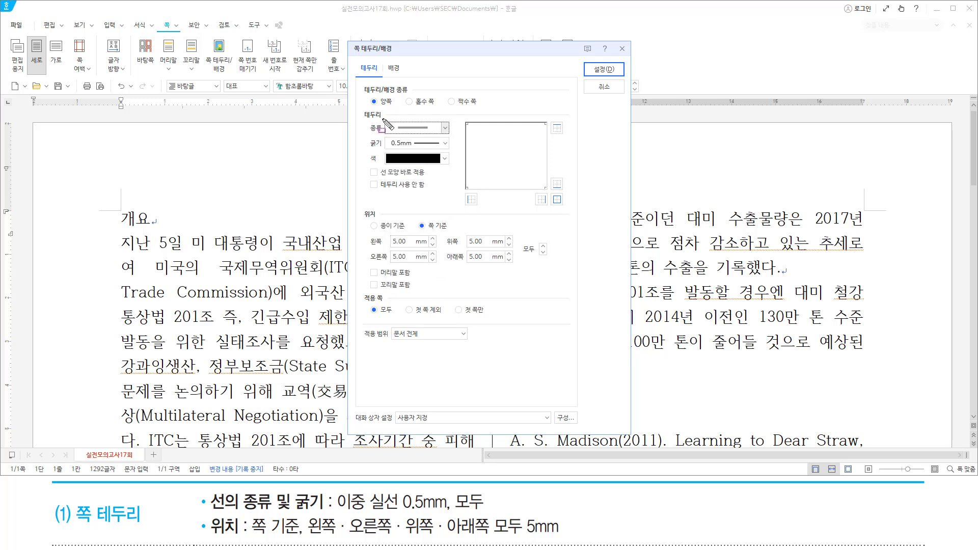
{"action": "mouse_move", "coordinate": [381, 117]}
{"action": "left_mouse_down"}
{"action": "mouse_move", "coordinate": [402, 152]}
{"action": "mouse_move", "coordinate": [453, 152]}
{"action": "left_mouse_up"}
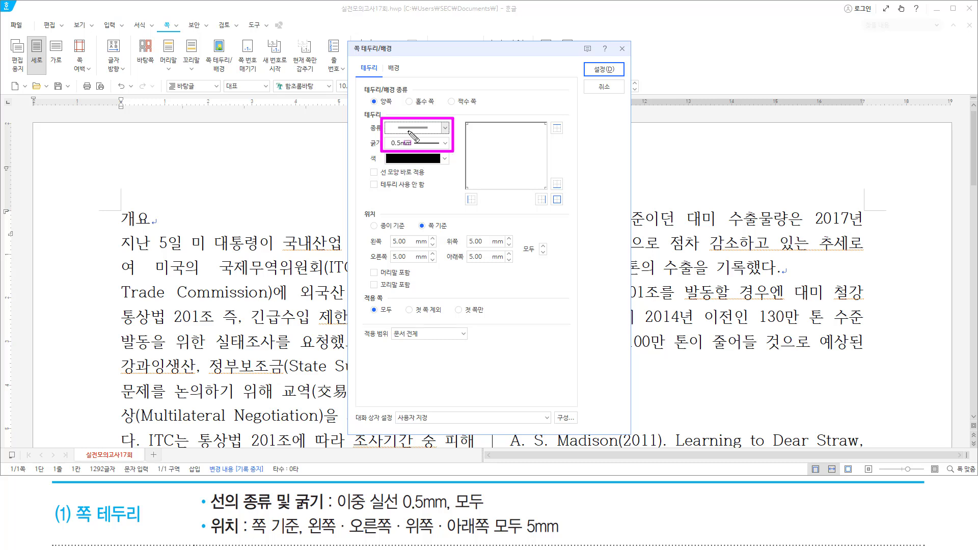
{"action": "left_click_drag", "start_coordinate": [551, 205], "coordinate": [565, 210]}
{"action": "key", "text": "Escape"}
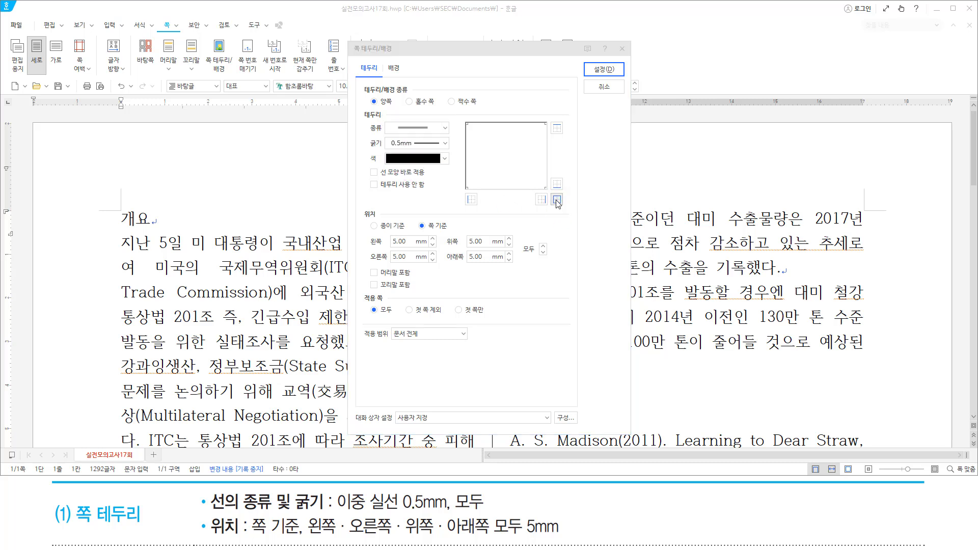
{"action": "left_click", "coordinate": [557, 199]}
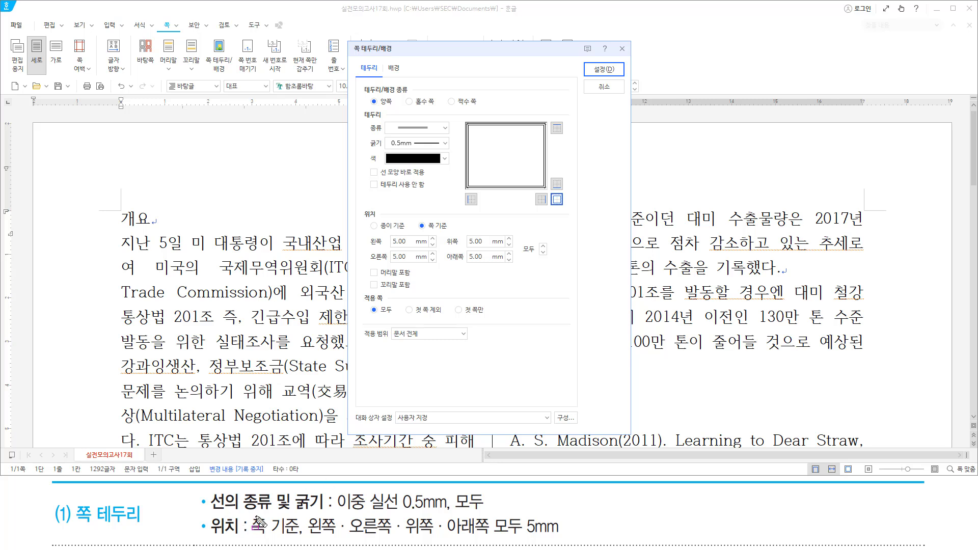
Keep the 5 mm page-based offset and apply the page border.
{"action": "mouse_move", "coordinate": [248, 510]}
{"action": "left_mouse_down"}
{"action": "mouse_move", "coordinate": [257, 530]}
{"action": "mouse_move", "coordinate": [303, 541]}
{"action": "mouse_move", "coordinate": [567, 540]}
{"action": "left_mouse_up"}
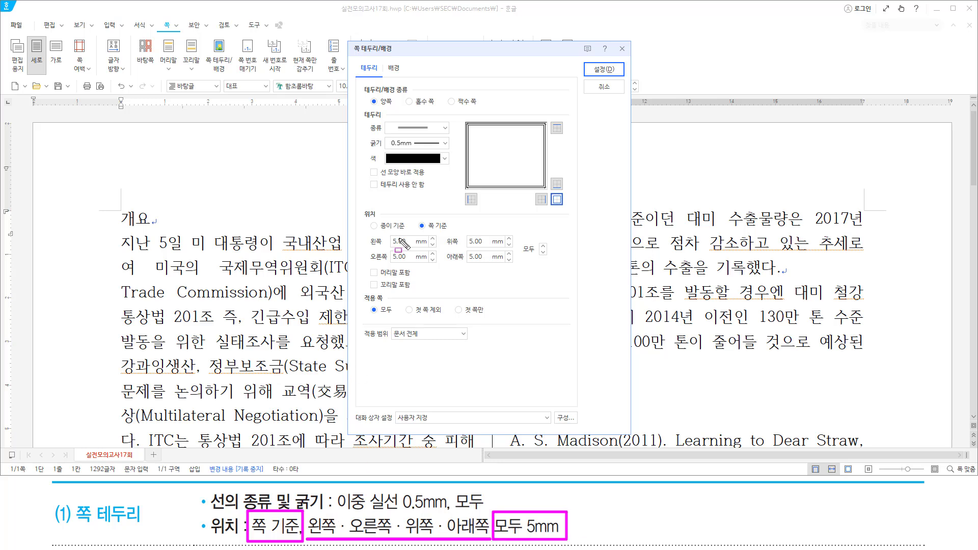
{"action": "left_click_drag", "start_coordinate": [414, 235], "coordinate": [451, 235]}
{"action": "mouse_move", "coordinate": [367, 231]}
{"action": "left_mouse_down"}
{"action": "mouse_move", "coordinate": [443, 267]}
{"action": "mouse_move", "coordinate": [553, 266]}
{"action": "left_mouse_up"}
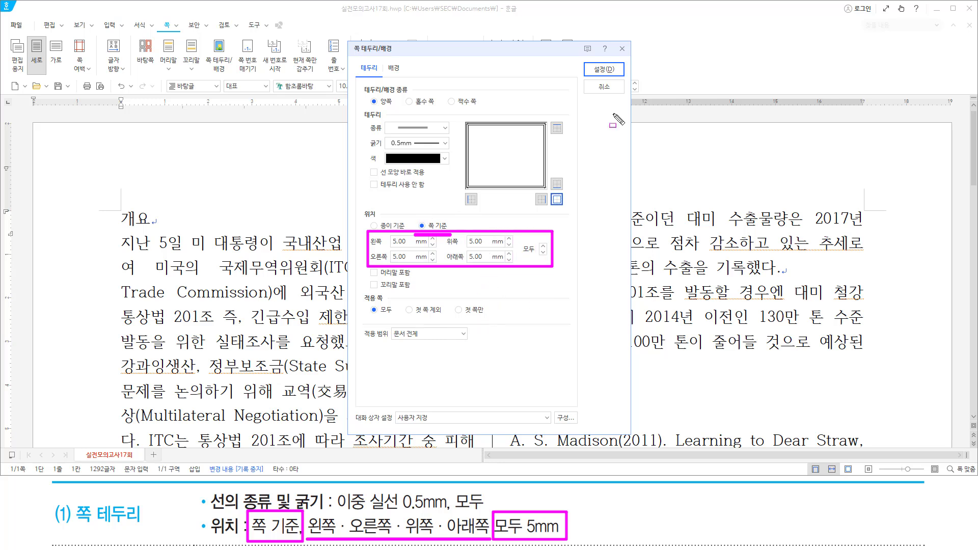
{"action": "left_click_drag", "start_coordinate": [590, 60], "coordinate": [618, 78]}
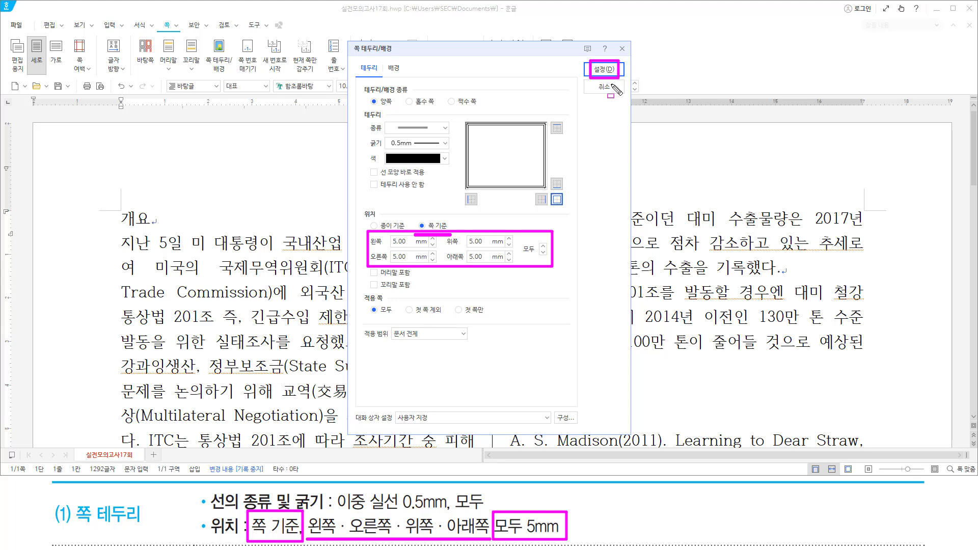
{"action": "key", "text": "Escape"}
{"action": "left_click", "coordinate": [605, 75]}
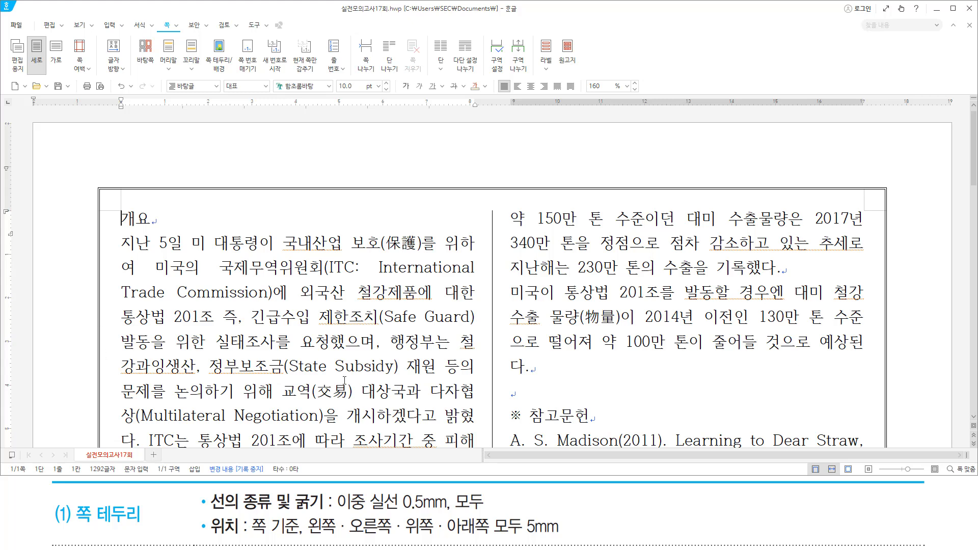
{"action": "key", "text": "Hangul"}
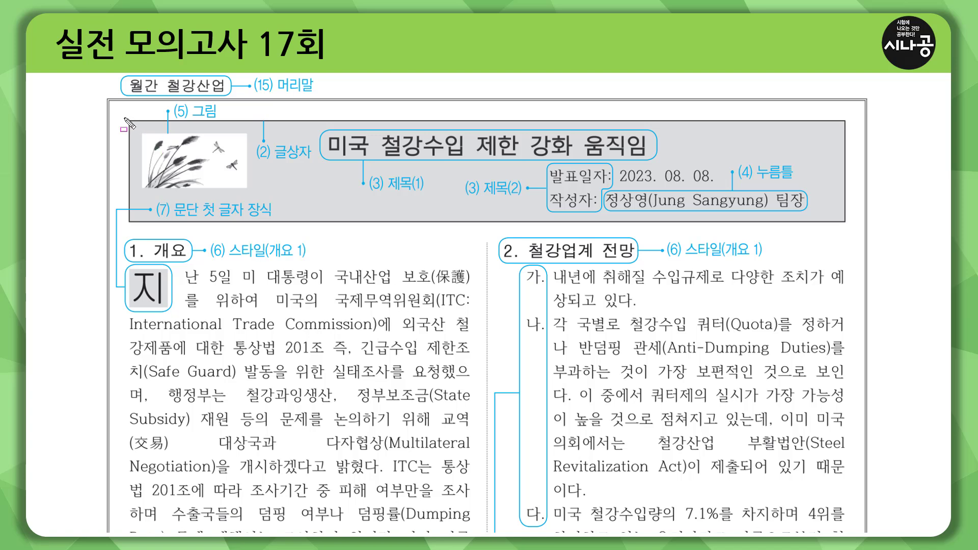
{"action": "mouse_move", "coordinate": [125, 118]}
{"action": "left_mouse_down"}
{"action": "mouse_move", "coordinate": [246, 232]}
{"action": "mouse_move", "coordinate": [848, 224]}
{"action": "left_mouse_up"}
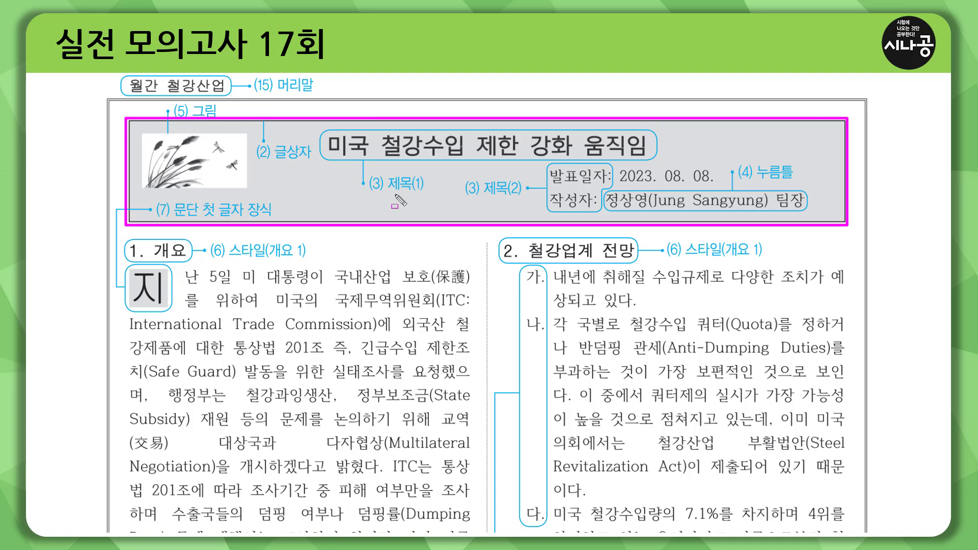
{"action": "left_click_drag", "start_coordinate": [390, 191], "coordinate": [517, 194]}
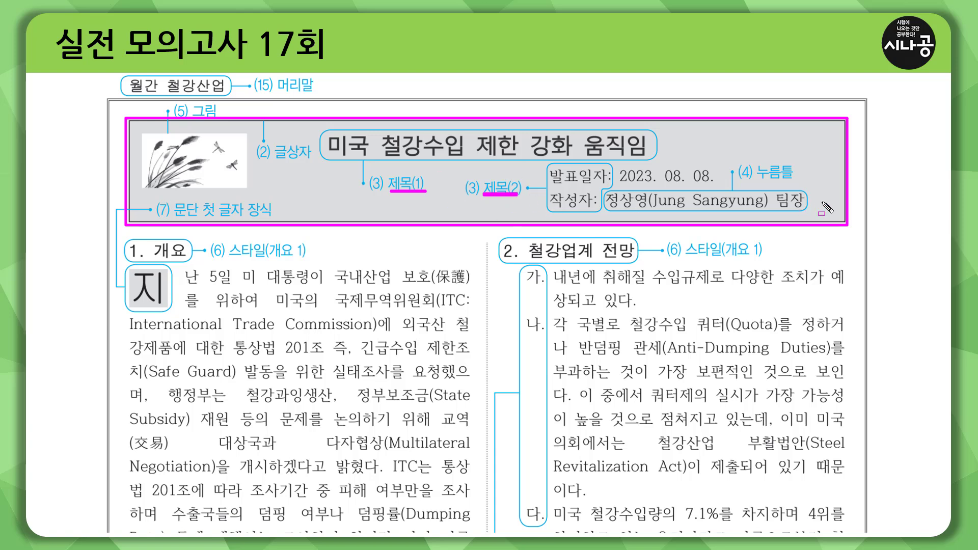
{"action": "left_click_drag", "start_coordinate": [751, 180], "coordinate": [800, 180]}
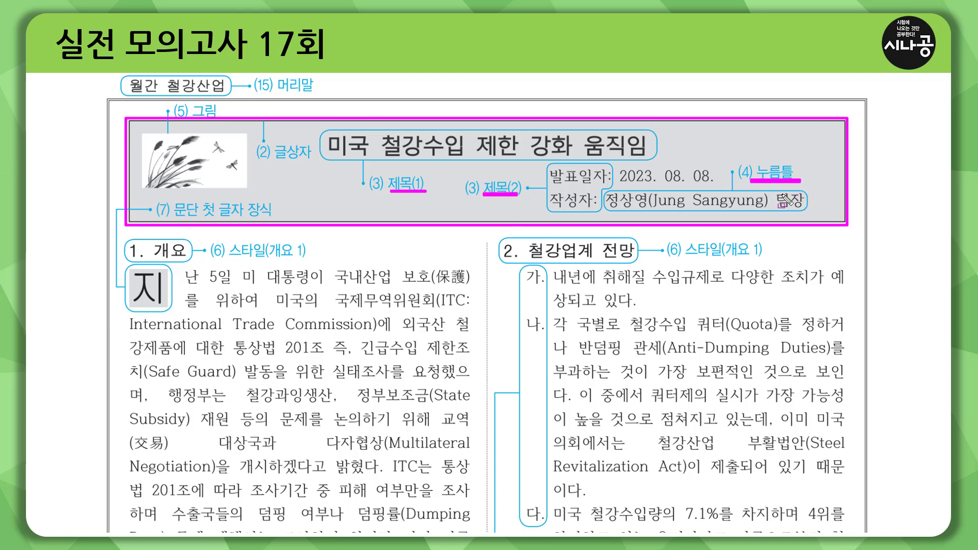
{"action": "left_click_drag", "start_coordinate": [608, 210], "coordinate": [807, 210]}
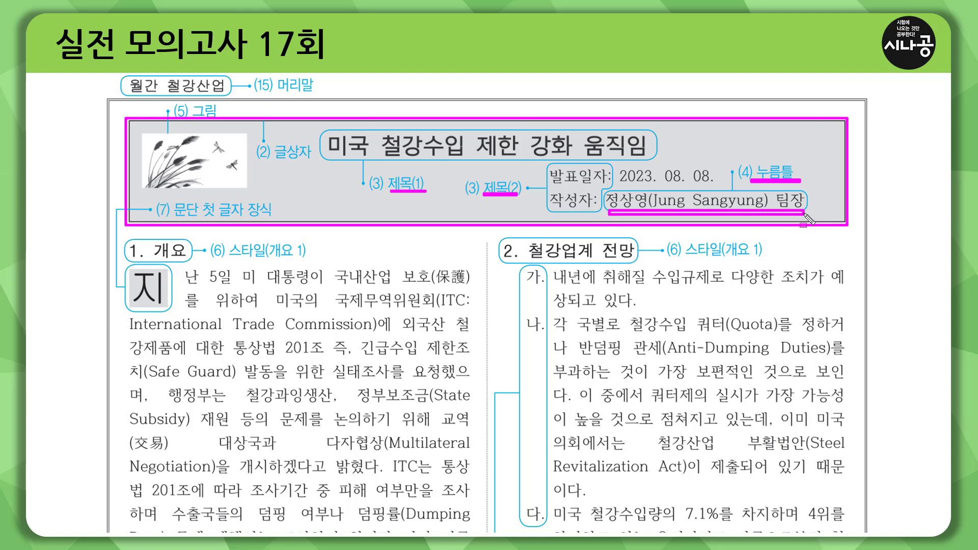
{"action": "left_click_drag", "start_coordinate": [148, 140], "coordinate": [257, 204]}
{"action": "key", "text": "Escape"}
{"action": "left_click", "coordinate": [352, 200]}
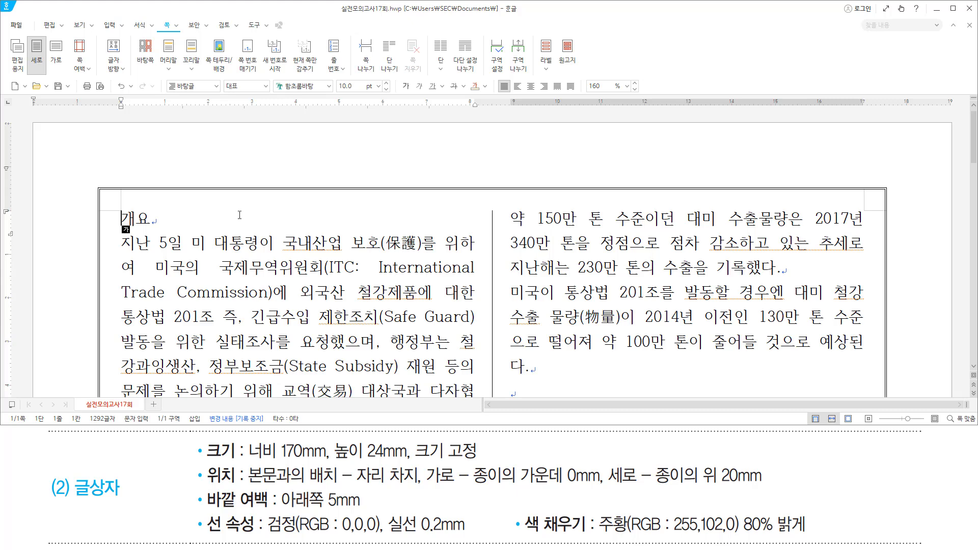
Insert a text box atop the left column titled '미국 철강수입 제한 강화 움직임'.
{"action": "key", "text": "ctrl+n"}
{"action": "key", "text": "b"}
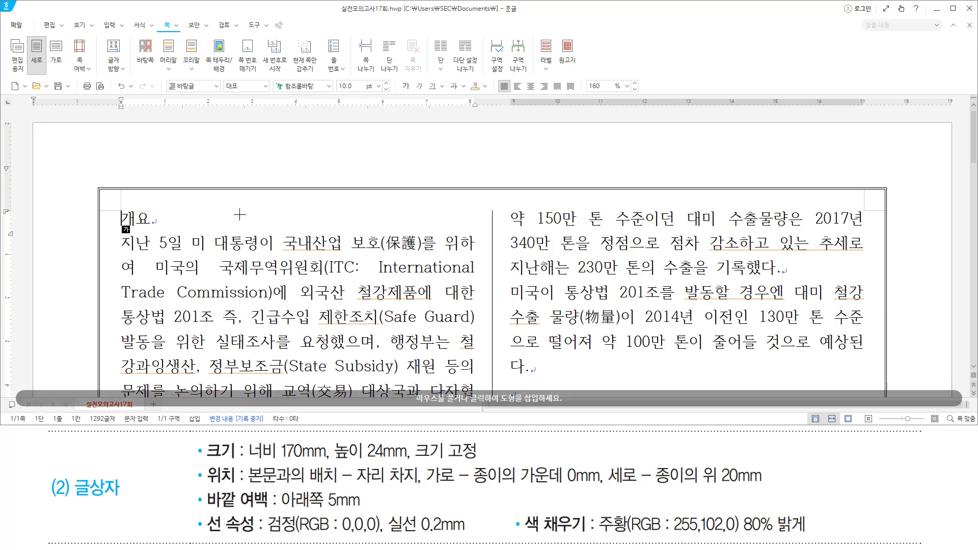
{"action": "left_click", "coordinate": [239, 215]}
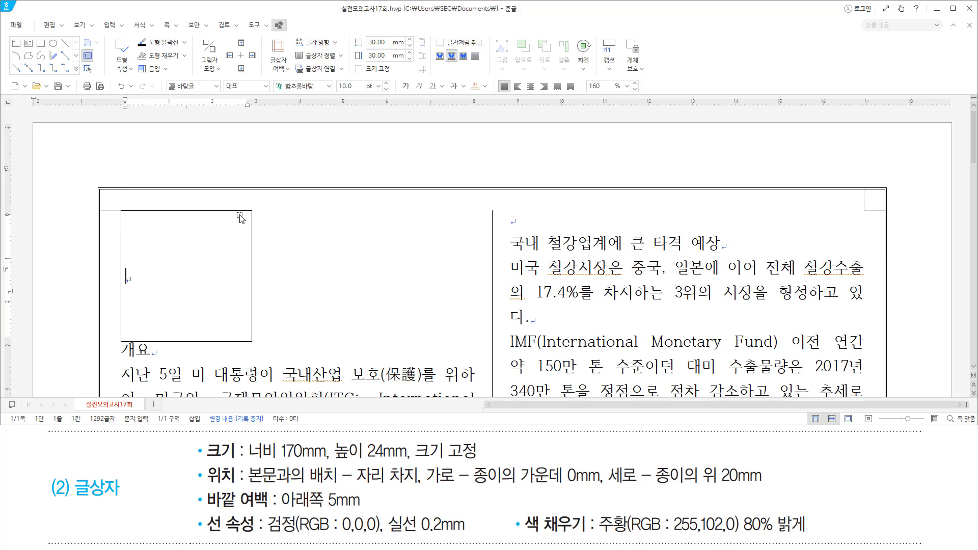
{"action": "type", "text": "미국 철강"}
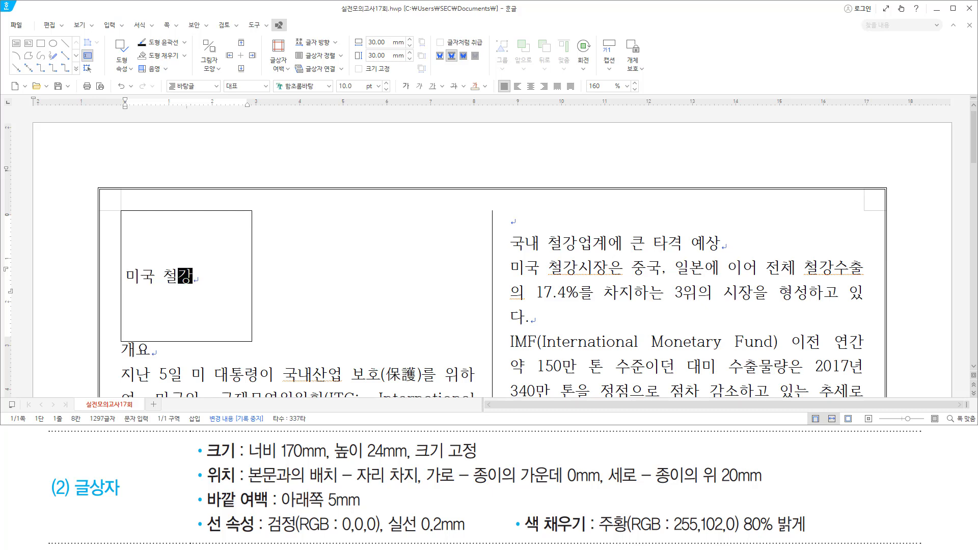
{"action": "type", "text": "수입 제한"}
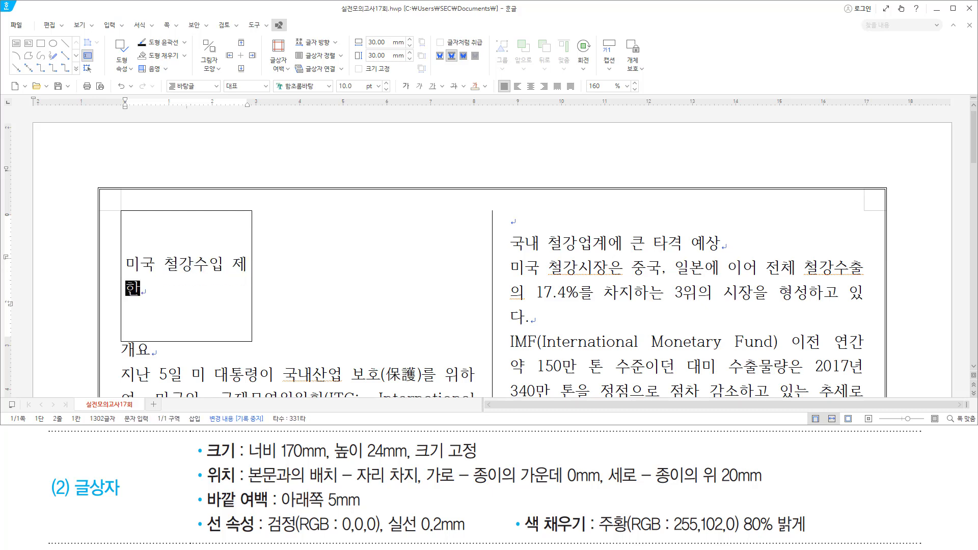
{"action": "type", "text": " 강화 "}
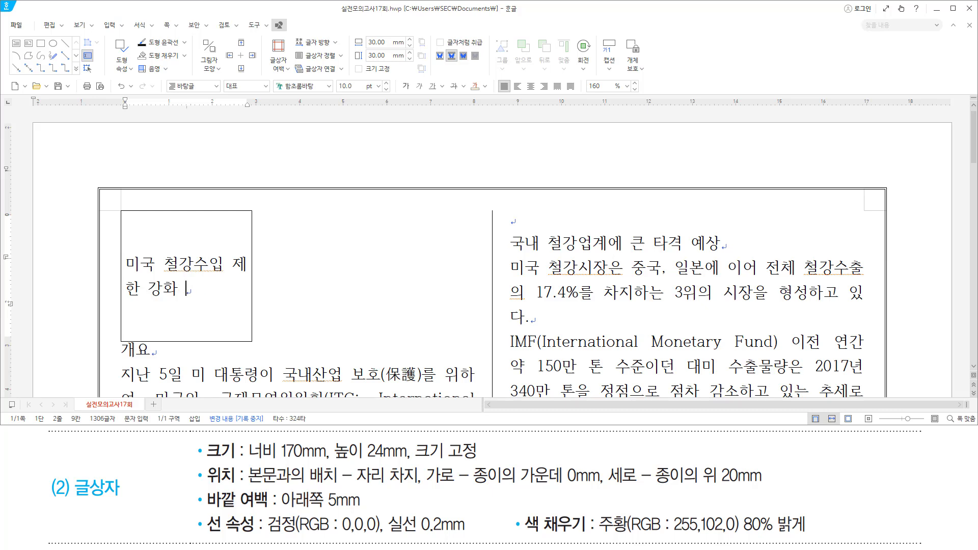
{"action": "type", "text": "움직임"}
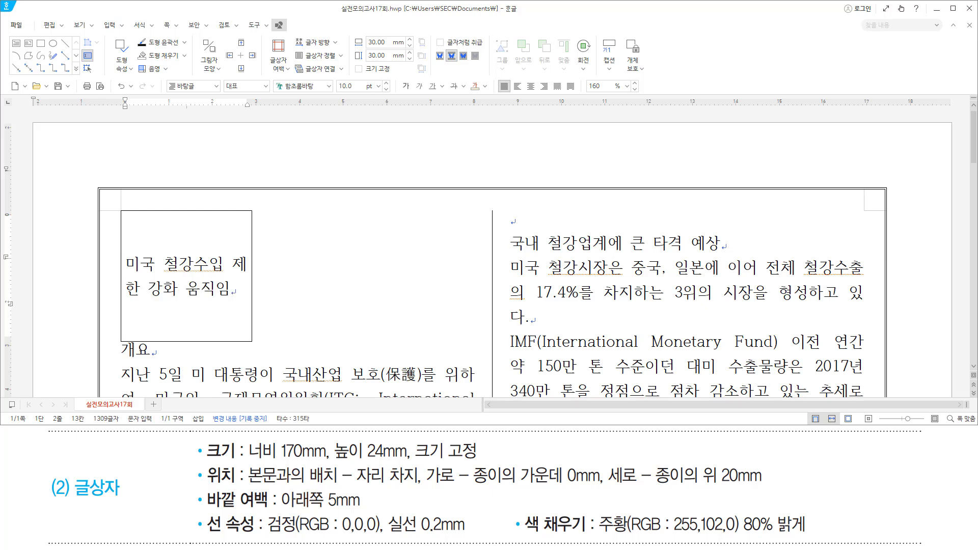
Add the lines '발표일자: 2023. 08. 08.' and '작성자:' below the title.
{"action": "key", "text": "Return"}
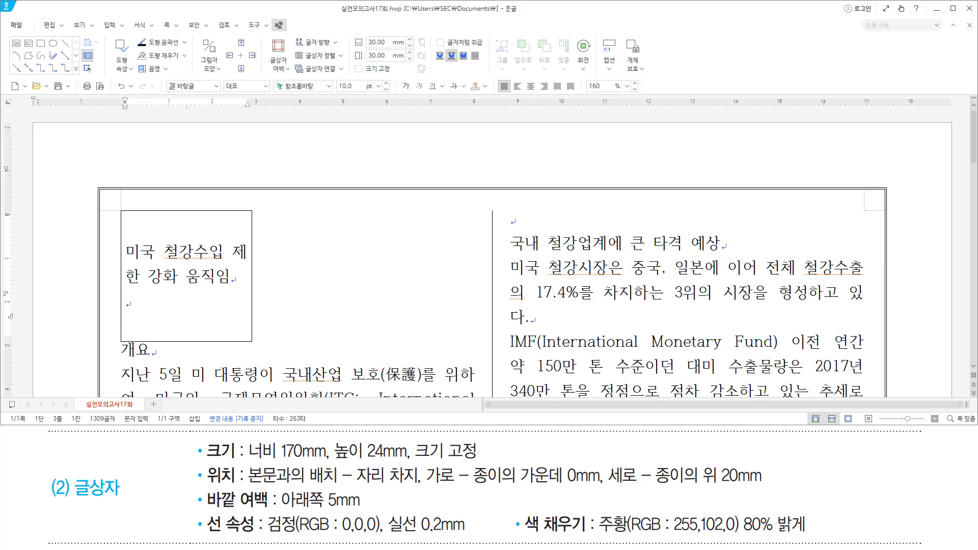
{"action": "type", "text": "발표일자:"}
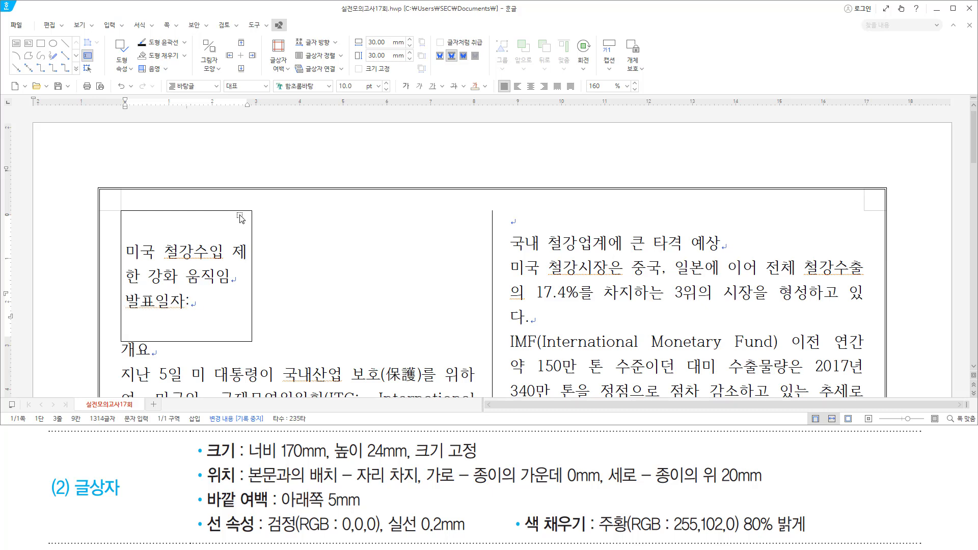
{"action": "type", "text": " 2"}
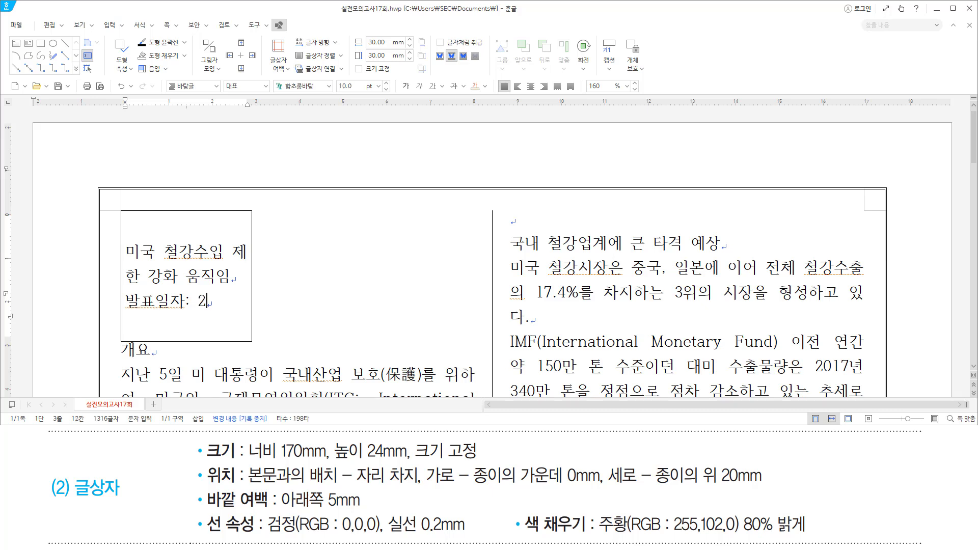
{"action": "type", "text": "023. 08. 089"}
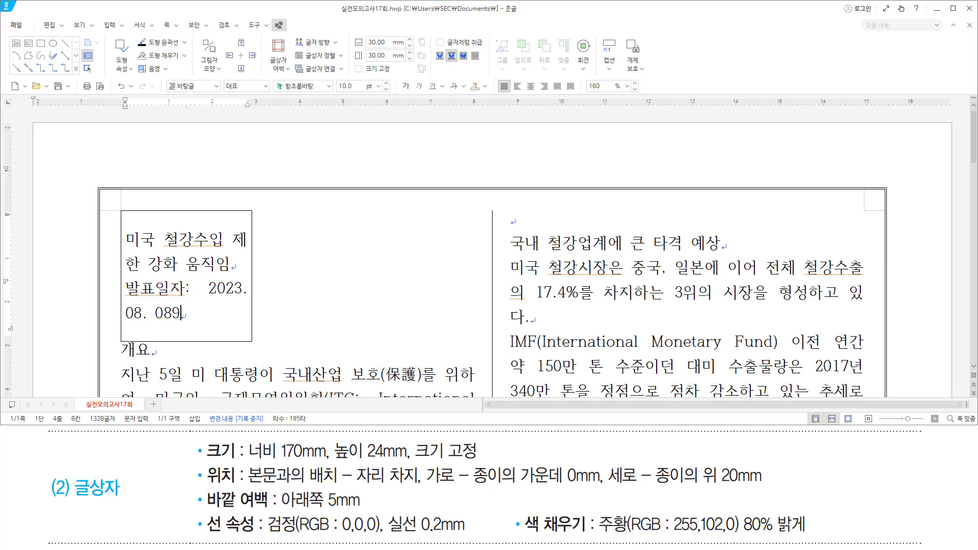
{"action": "key", "text": "BackSpace"}
{"action": "type", "text": "."}
{"action": "key", "text": "Return"}
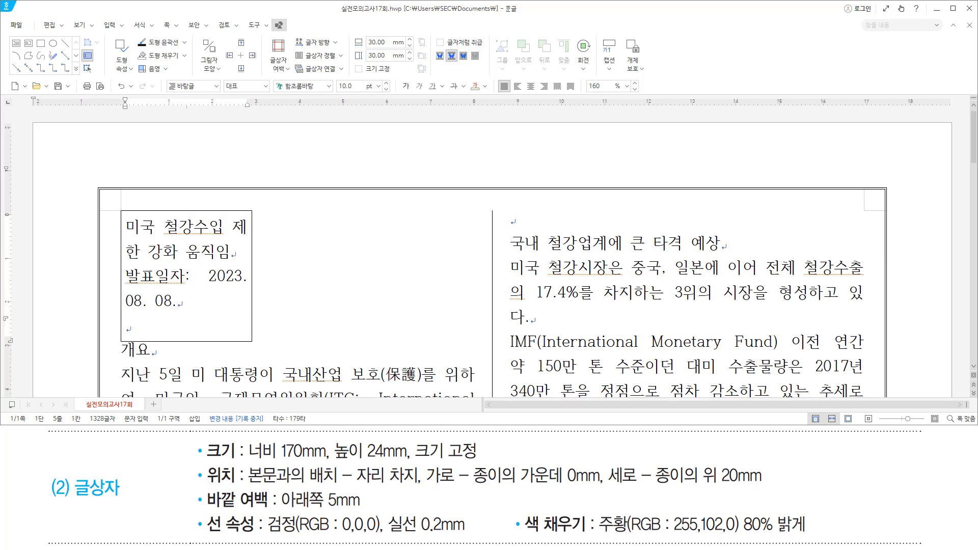
{"action": "type", "text": "작성자"}
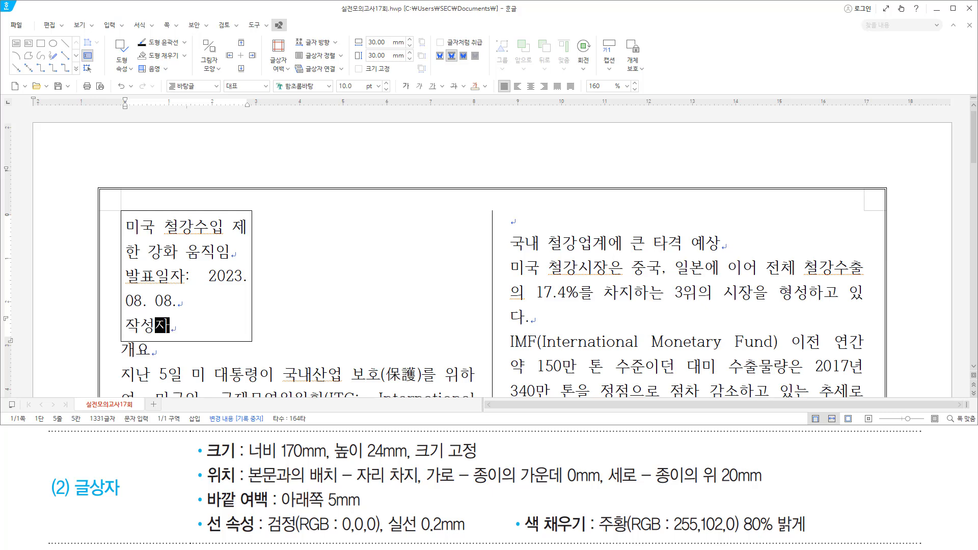
{"action": "type", "text": ":"}
Fix the text box size at 170 × 24 mm in its object properties.
{"action": "key", "text": "ctrl+n"}
{"action": "key", "text": "k"}
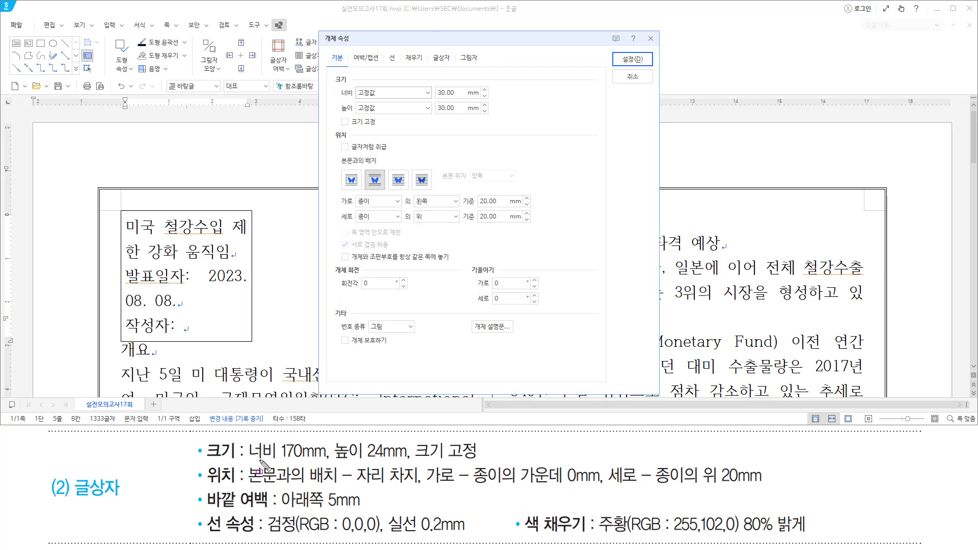
{"action": "left_click_drag", "start_coordinate": [246, 462], "coordinate": [476, 465]}
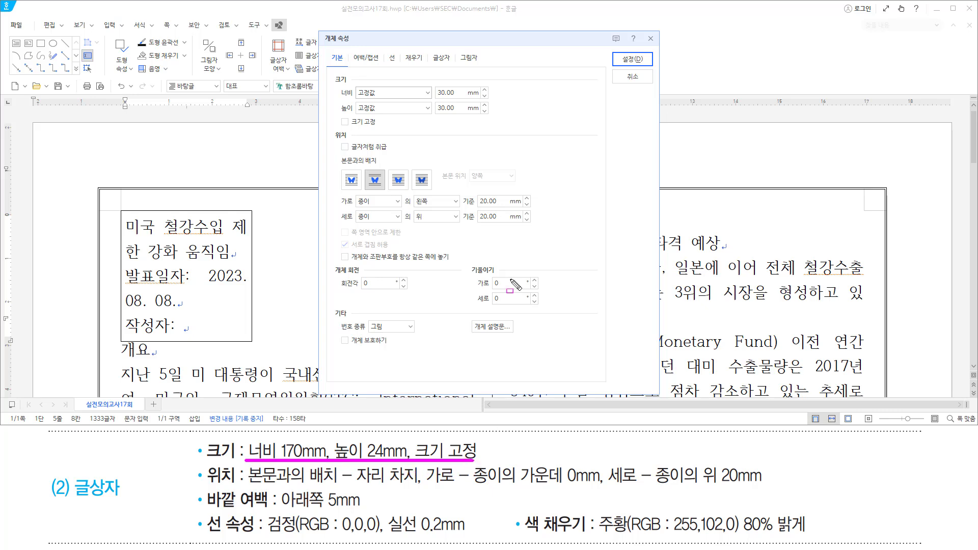
{"action": "key", "text": "Escape"}
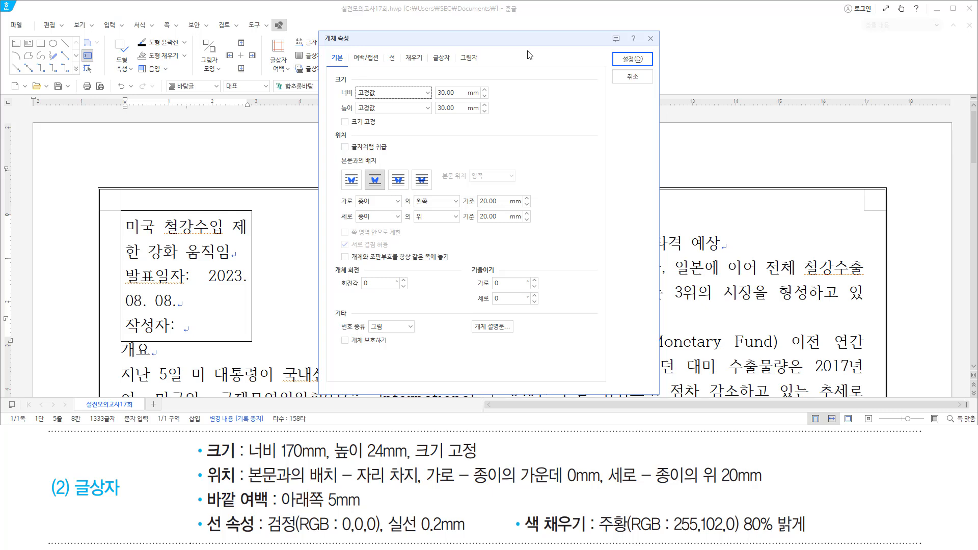
{"action": "key", "text": "Tab"}
{"action": "type", "text": "170"}
{"action": "key", "text": "Tab"}
{"action": "key", "text": "Tab"}
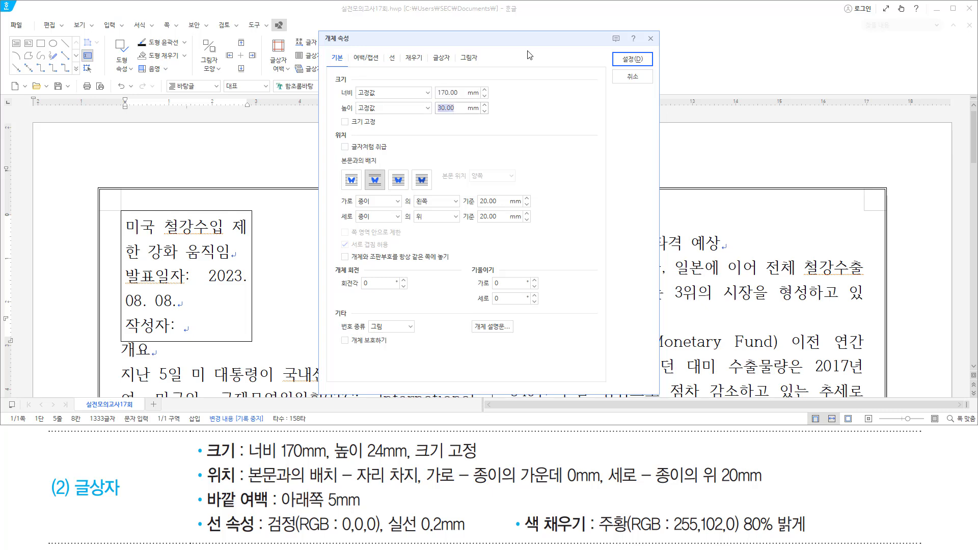
{"action": "type", "text": "24"}
{"action": "key", "text": "Tab"}
{"action": "key", "text": "space"}
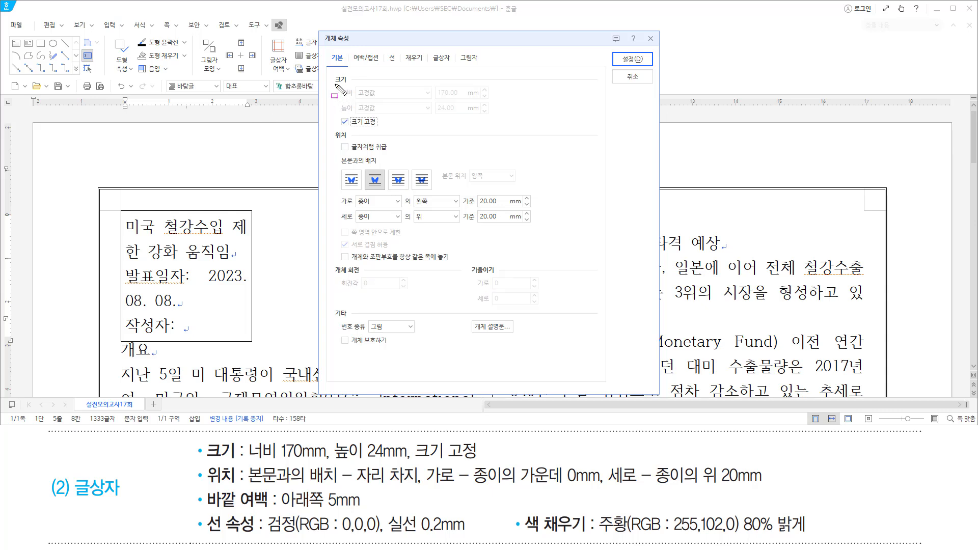
Centre the box horizontally on the paper at 0 mm and place it 20 mm from the top.
{"action": "left_click_drag", "start_coordinate": [335, 83], "coordinate": [491, 133]}
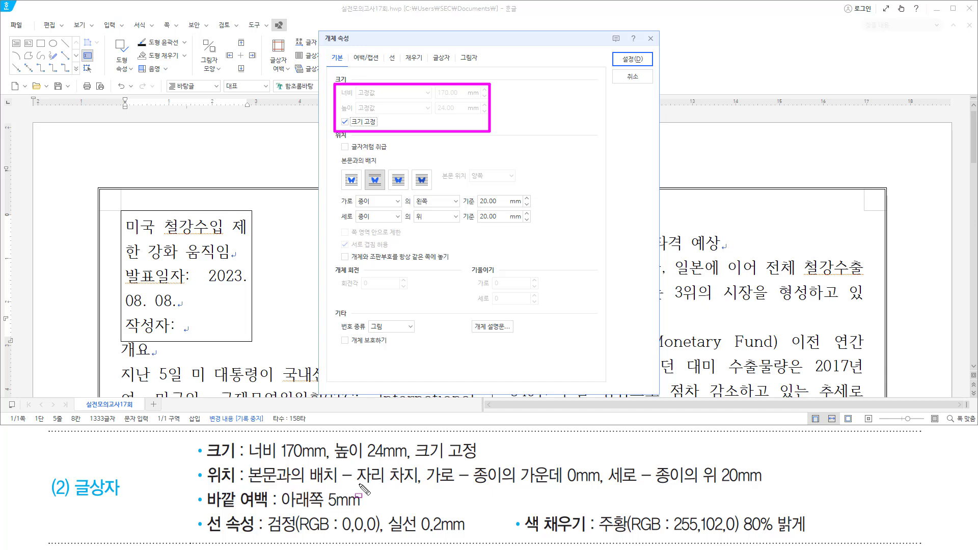
{"action": "left_click_drag", "start_coordinate": [358, 486], "coordinate": [410, 487]}
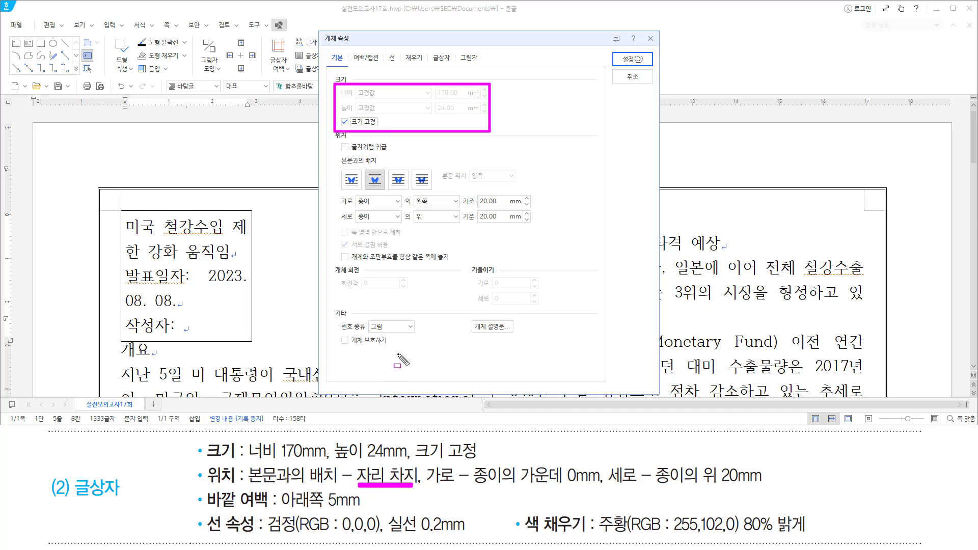
{"action": "left_click_drag", "start_coordinate": [369, 169], "coordinate": [388, 193]}
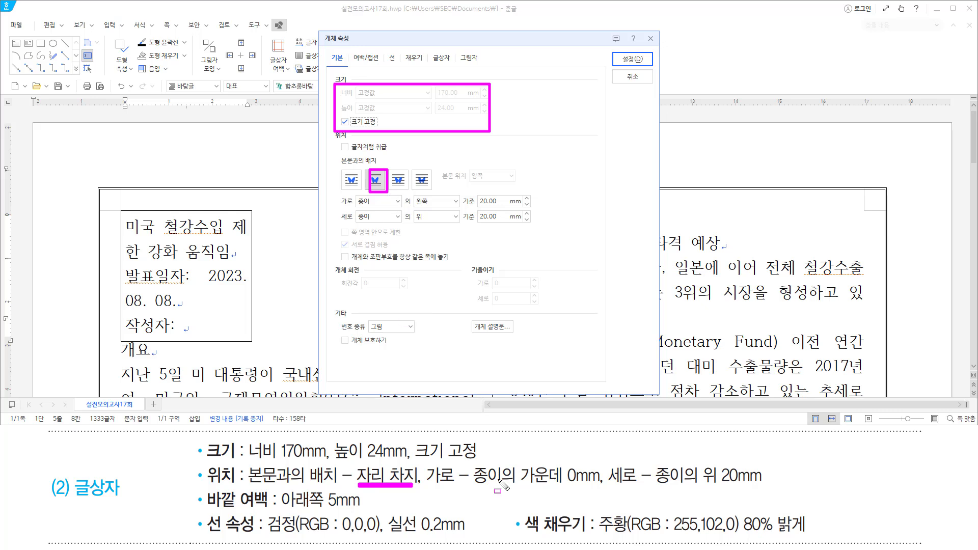
{"action": "left_click_drag", "start_coordinate": [474, 486], "coordinate": [598, 487]}
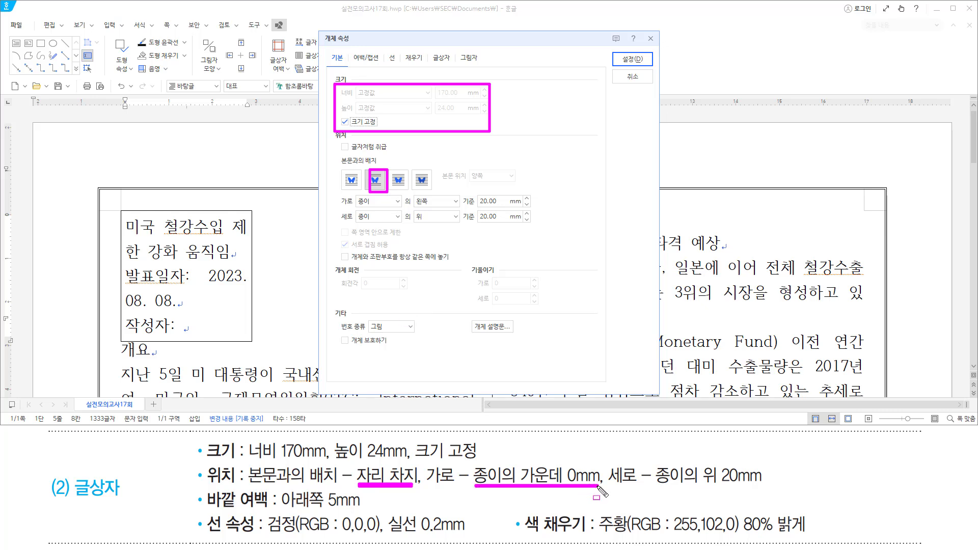
{"action": "left_click_drag", "start_coordinate": [356, 209], "coordinate": [375, 209]}
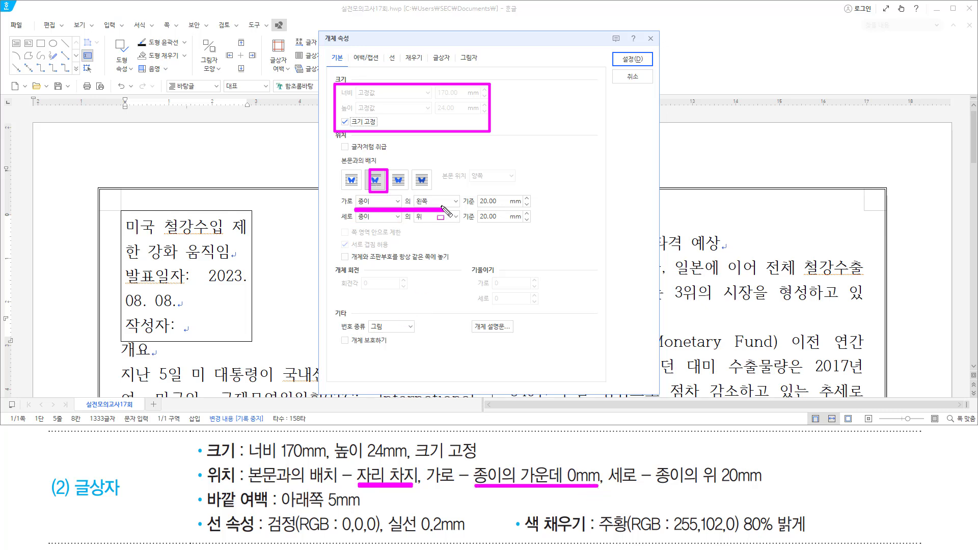
{"action": "key", "text": "Escape"}
{"action": "left_click", "coordinate": [437, 202]}
{"action": "left_click", "coordinate": [434, 223]}
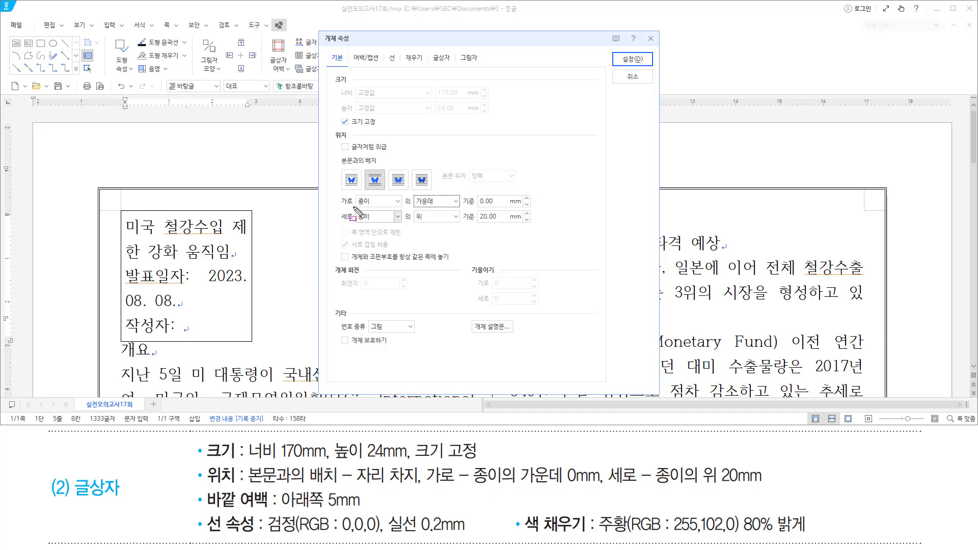
{"action": "left_click_drag", "start_coordinate": [353, 206], "coordinate": [525, 206]}
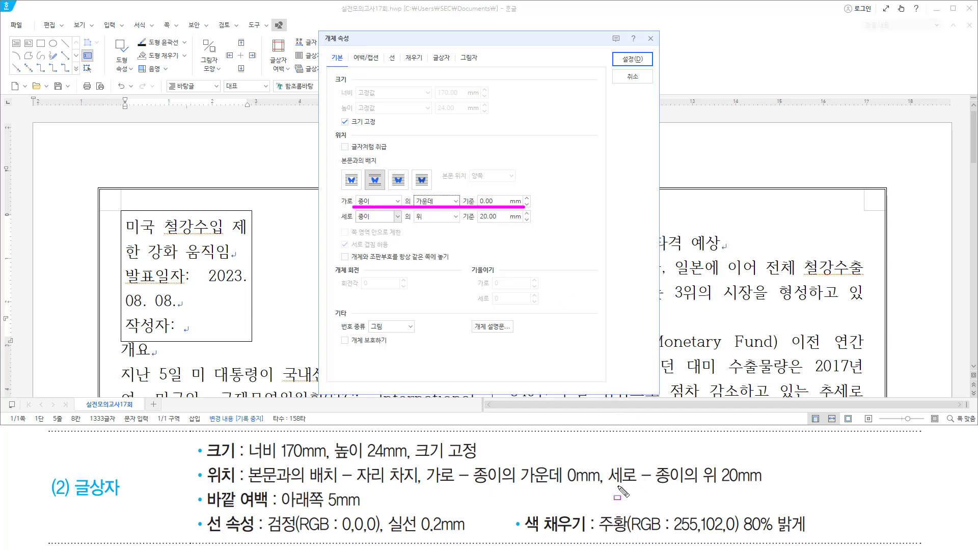
{"action": "left_click_drag", "start_coordinate": [610, 484], "coordinate": [766, 484]}
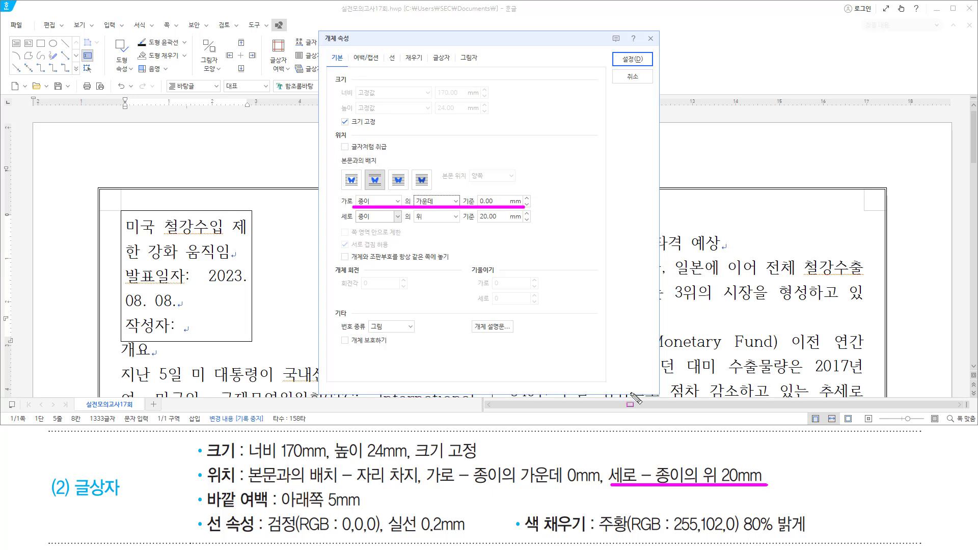
{"action": "left_click_drag", "start_coordinate": [352, 224], "coordinate": [531, 225]}
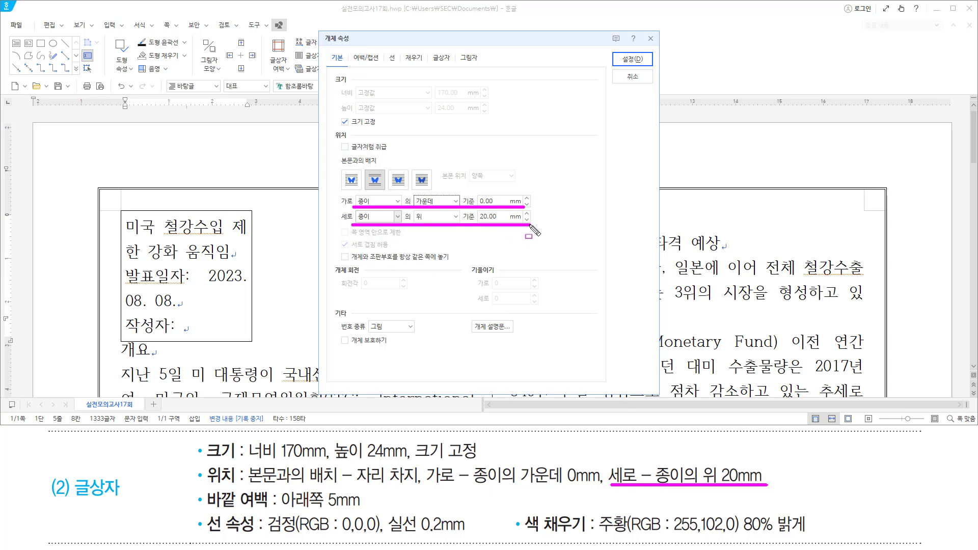
{"action": "mouse_move", "coordinate": [207, 487]}
{"action": "left_mouse_down"}
{"action": "mouse_move", "coordinate": [210, 502]}
{"action": "mouse_move", "coordinate": [271, 511]}
{"action": "left_mouse_up"}
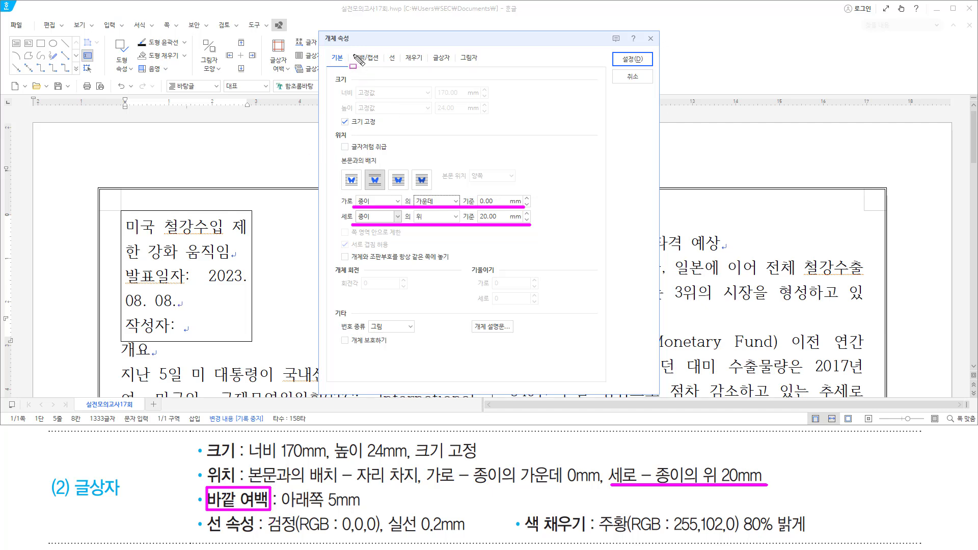
{"action": "left_click_drag", "start_coordinate": [350, 49], "coordinate": [384, 69]}
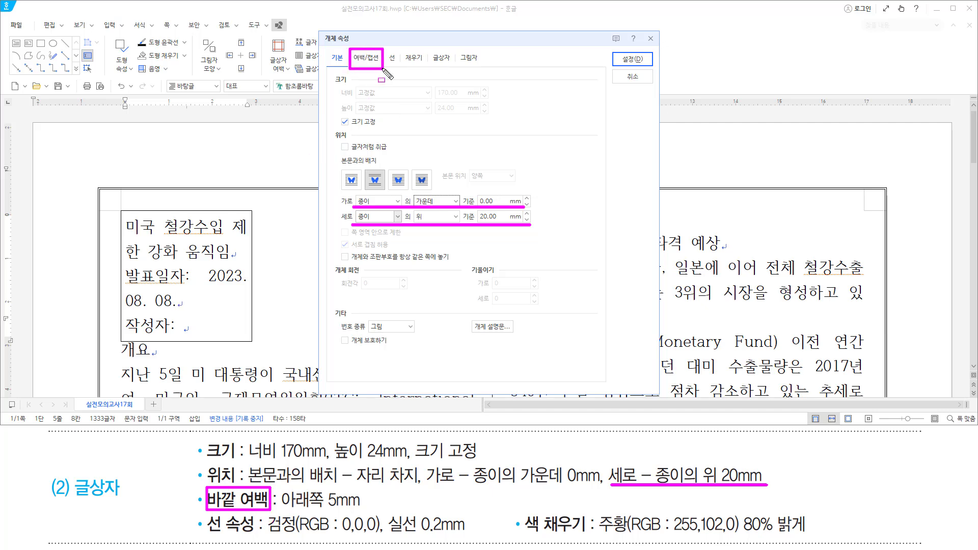
{"action": "key", "text": "Escape"}
Set the box's bottom outer margin to 5 mm.
{"action": "left_click", "coordinate": [366, 58]}
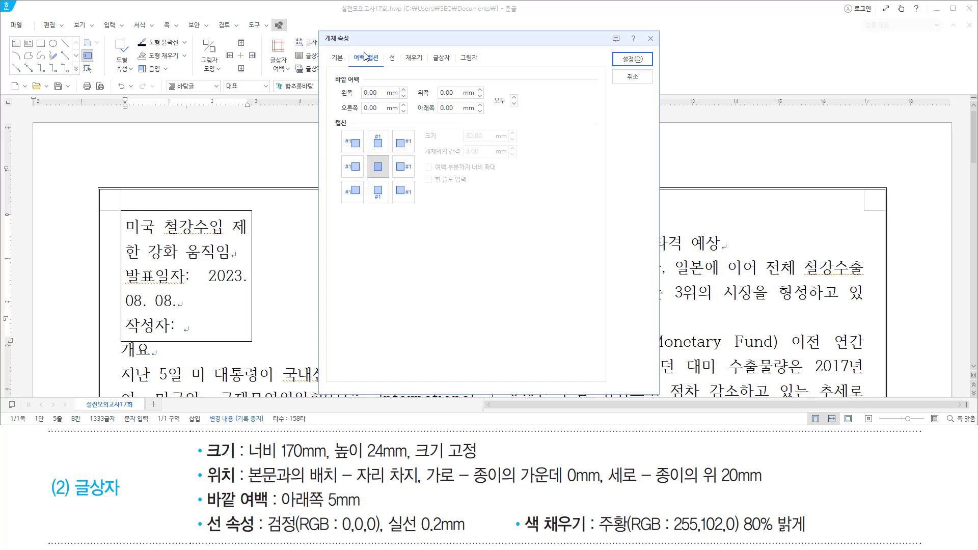
{"action": "left_click_drag", "start_coordinate": [279, 508], "coordinate": [361, 507]}
{"action": "key", "text": "Escape"}
{"action": "left_click", "coordinate": [448, 107]}
{"action": "type", "text": "5"}
{"action": "left_click_drag", "start_coordinate": [416, 117], "coordinate": [487, 118]}
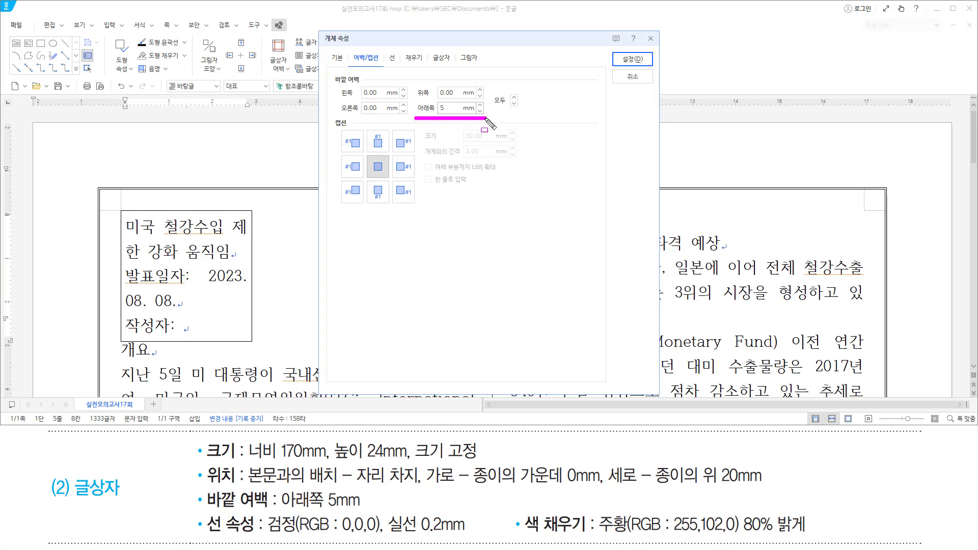
{"action": "mouse_move", "coordinate": [206, 510]}
{"action": "left_mouse_down"}
{"action": "mouse_move", "coordinate": [225, 535]}
{"action": "mouse_move", "coordinate": [256, 537]}
{"action": "left_mouse_up"}
Give the box a solid black 0.2 mm border line.
{"action": "left_click_drag", "start_coordinate": [385, 49], "coordinate": [402, 73]}
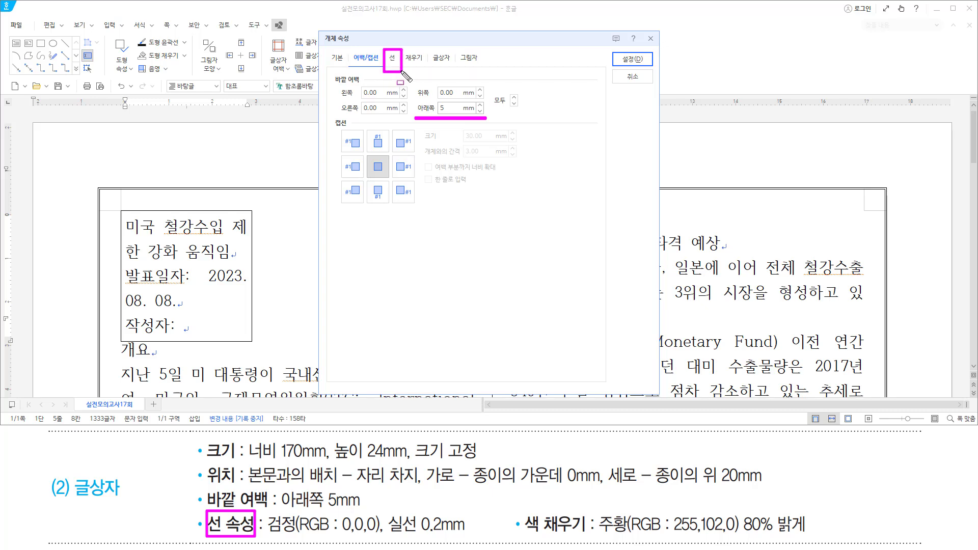
{"action": "left_click", "coordinate": [394, 61]}
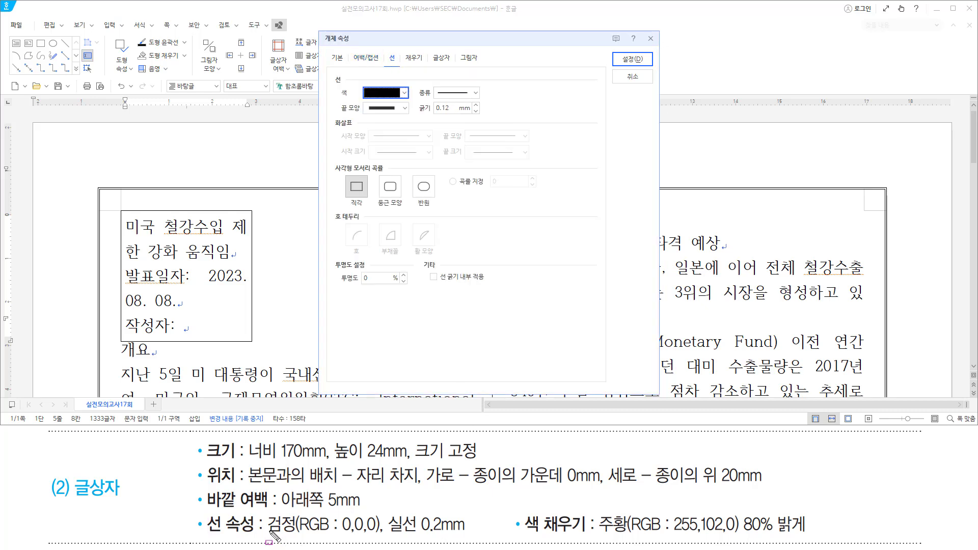
{"action": "left_click_drag", "start_coordinate": [271, 532], "coordinate": [468, 531]}
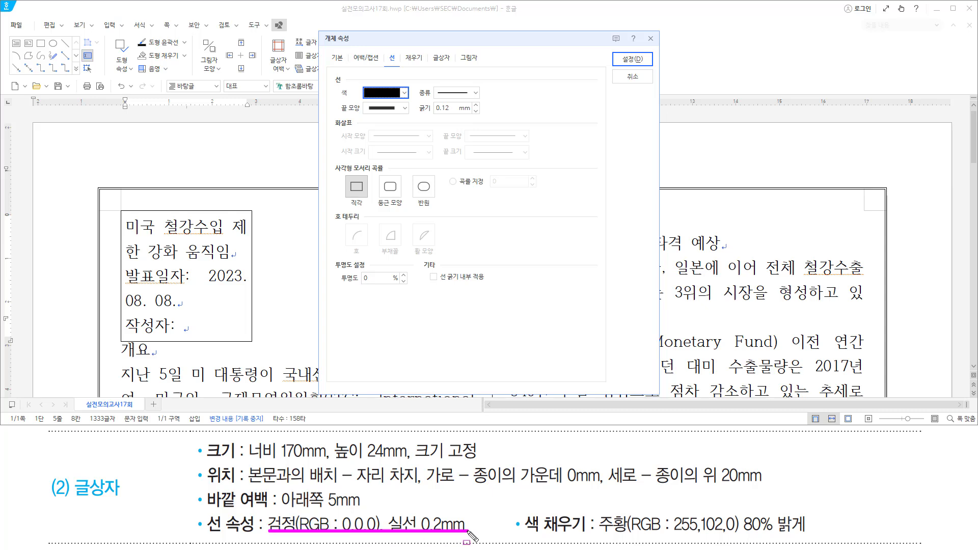
{"action": "left_click_drag", "start_coordinate": [362, 101], "coordinate": [485, 89]}
{"action": "key", "text": "Escape"}
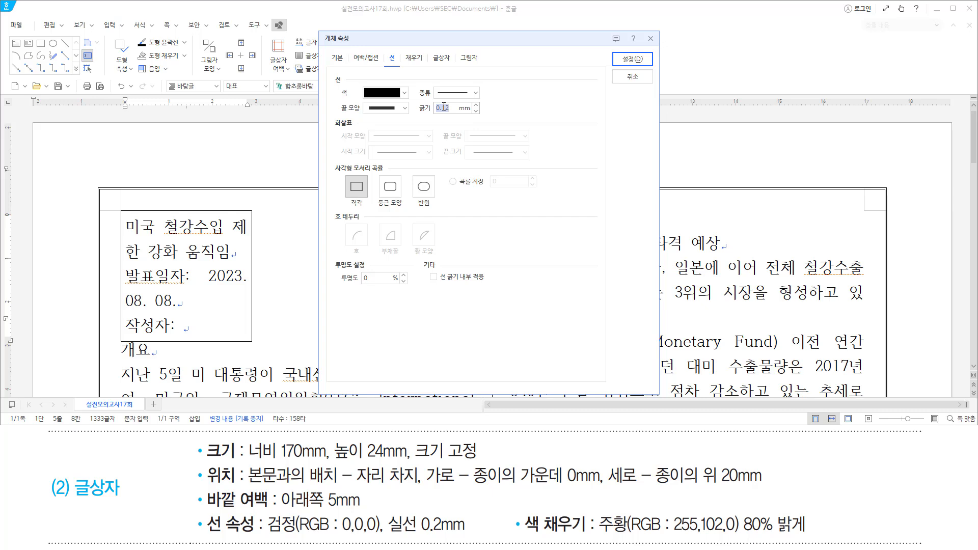
{"action": "type", "text": "0"}
{"action": "left_click_drag", "start_coordinate": [413, 118], "coordinate": [482, 119]}
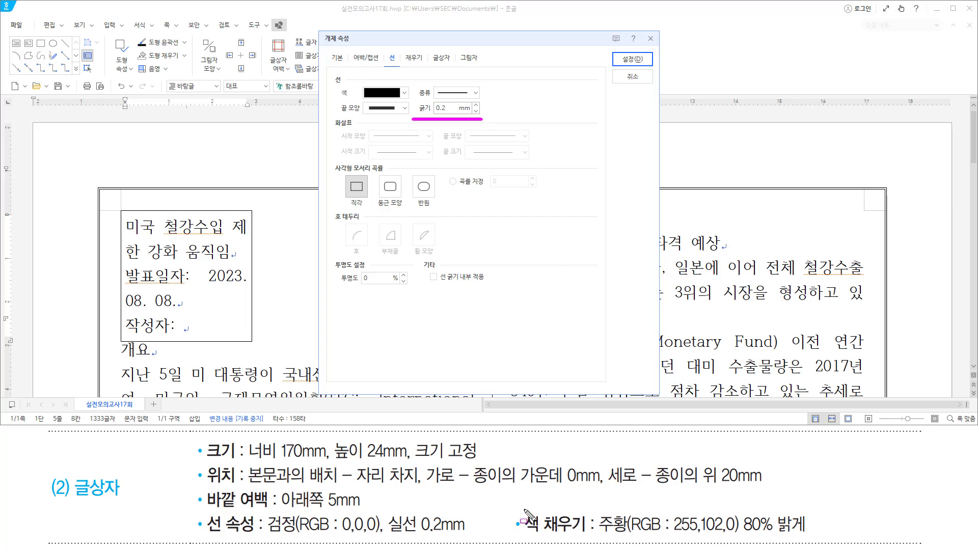
{"action": "mouse_move", "coordinate": [522, 508]}
{"action": "left_mouse_down"}
{"action": "mouse_move", "coordinate": [537, 539]}
{"action": "mouse_move", "coordinate": [603, 539]}
{"action": "mouse_move", "coordinate": [592, 539]}
{"action": "left_mouse_up"}
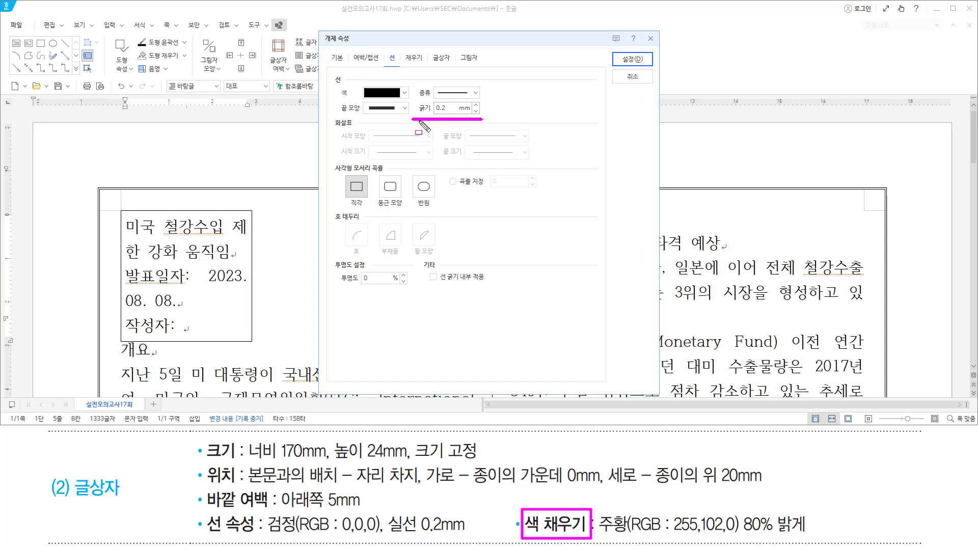
{"action": "left_click_drag", "start_coordinate": [402, 51], "coordinate": [422, 64]}
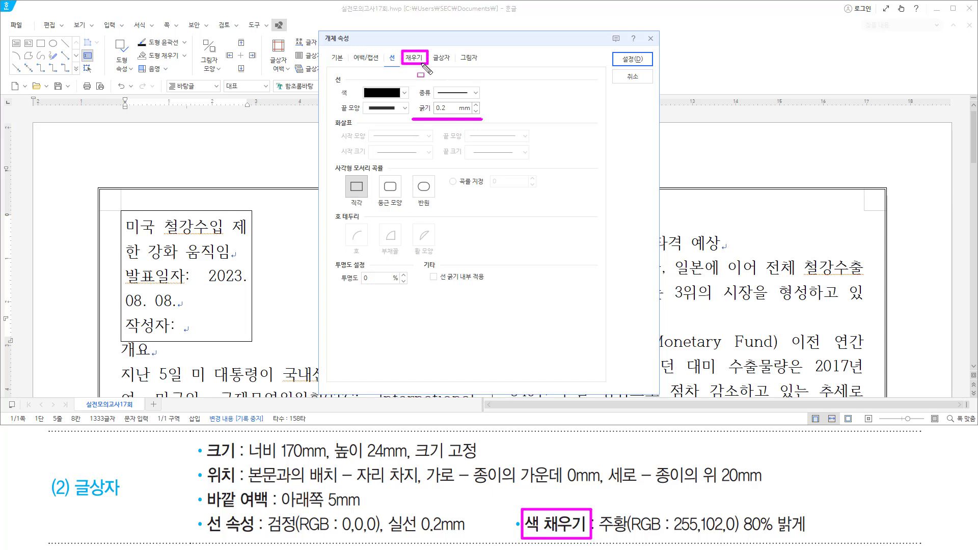
Fill the text box with Orange 80% lighter from the Office palette and apply the properties.
{"action": "left_click", "coordinate": [414, 60]}
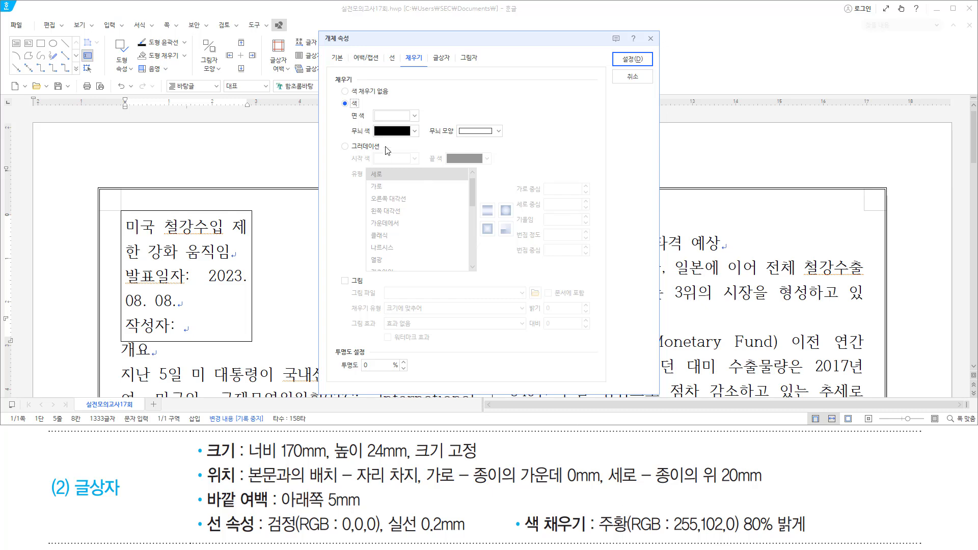
{"action": "left_click", "coordinate": [414, 115]}
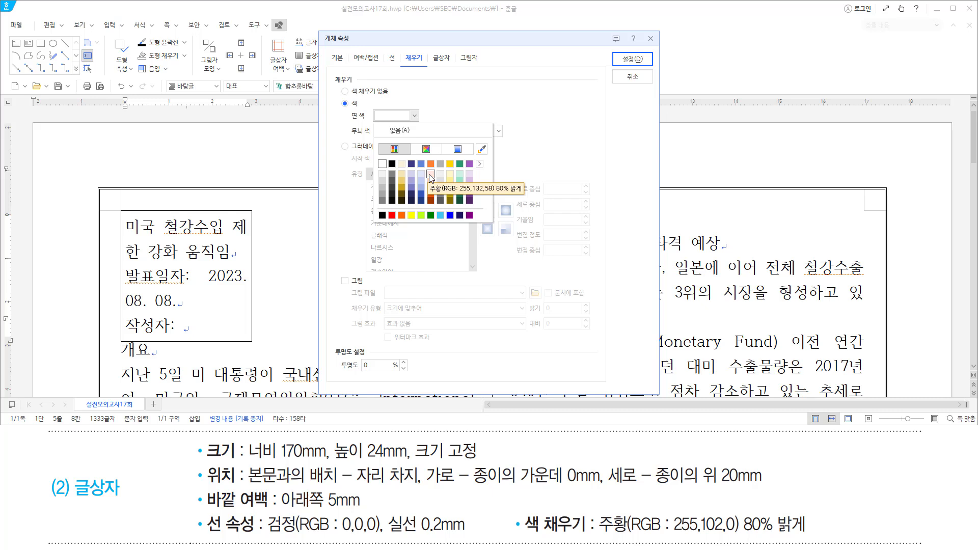
{"action": "left_click", "coordinate": [480, 164]}
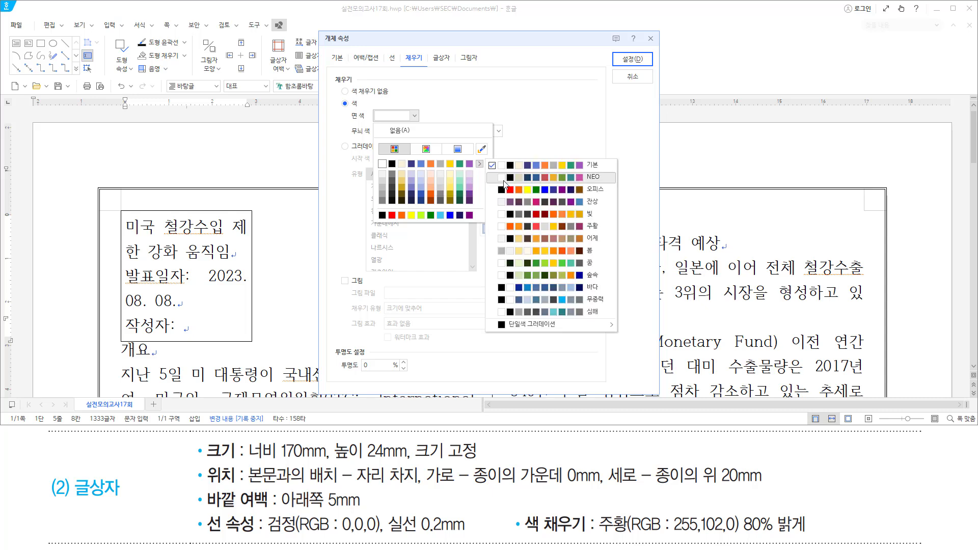
{"action": "left_click", "coordinate": [528, 190]}
{"action": "left_click", "coordinate": [415, 116]}
{"action": "left_click", "coordinate": [415, 116]}
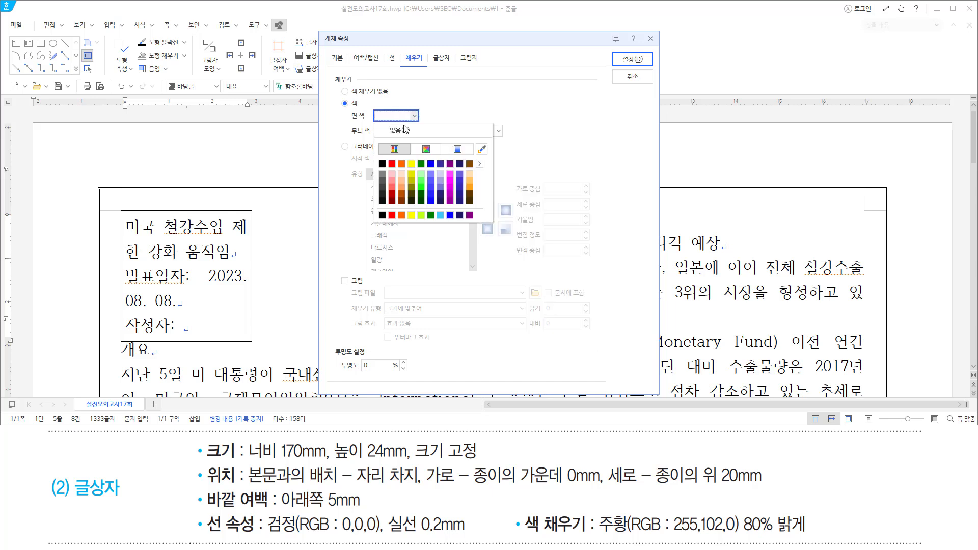
{"action": "left_click", "coordinate": [400, 175]}
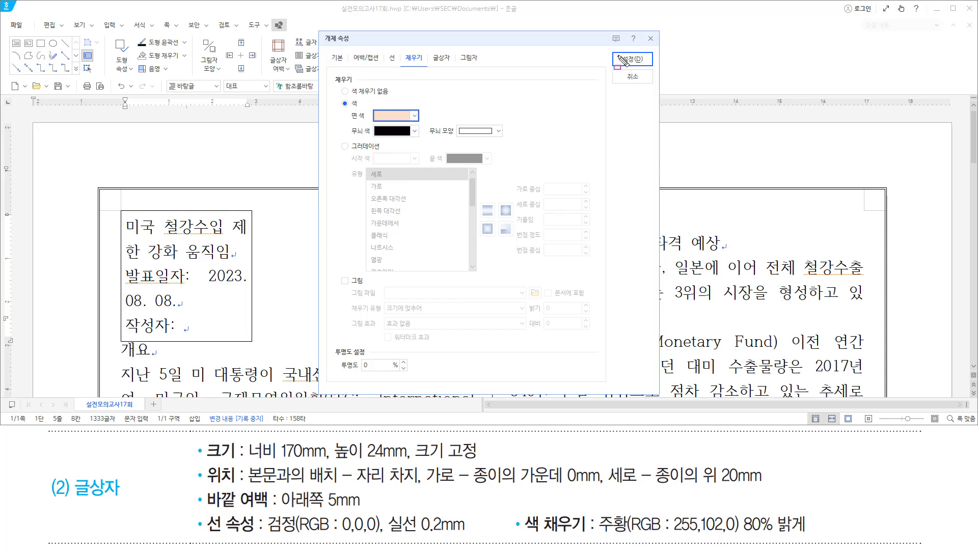
{"action": "mouse_move", "coordinate": [617, 50]}
{"action": "left_mouse_down"}
{"action": "mouse_move", "coordinate": [657, 77]}
{"action": "mouse_move", "coordinate": [650, 67]}
{"action": "left_mouse_up"}
{"action": "left_click", "coordinate": [633, 59]}
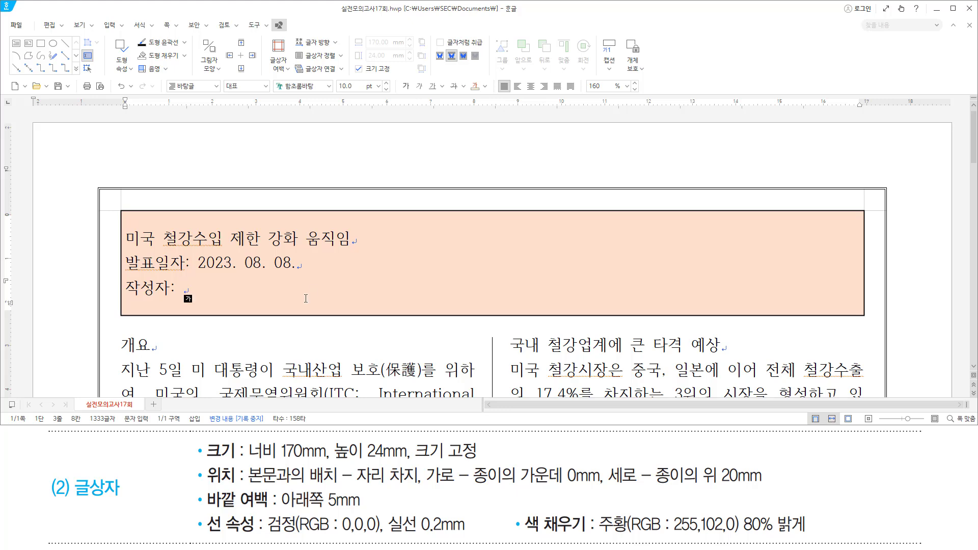
Select the title line '미국 철강수입 제한 강화 움직임' and open Character Shape with Alt+L.
{"action": "left_click_drag", "start_coordinate": [73, 501], "coordinate": [113, 527]}
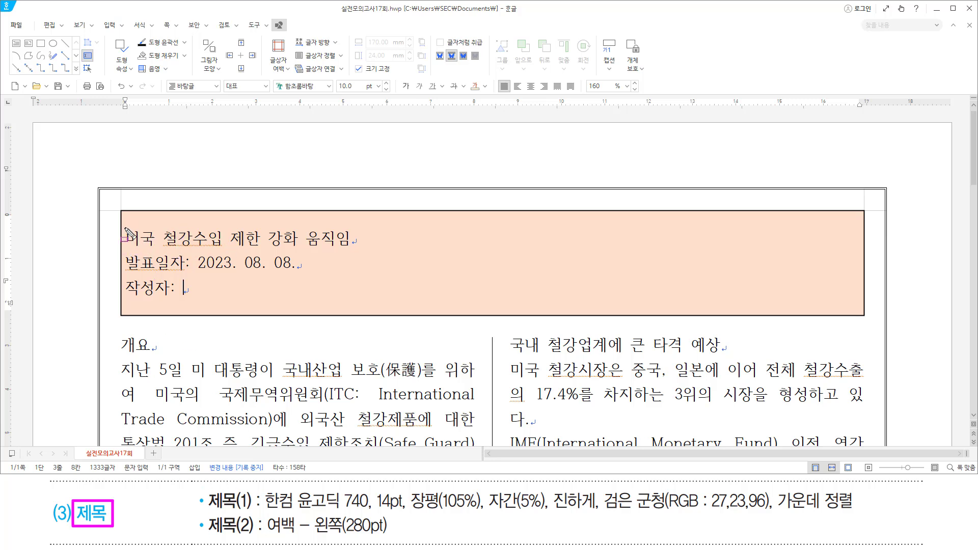
{"action": "mouse_move", "coordinate": [124, 225]}
{"action": "left_mouse_down"}
{"action": "mouse_move", "coordinate": [137, 249]}
{"action": "mouse_move", "coordinate": [356, 249]}
{"action": "left_mouse_up"}
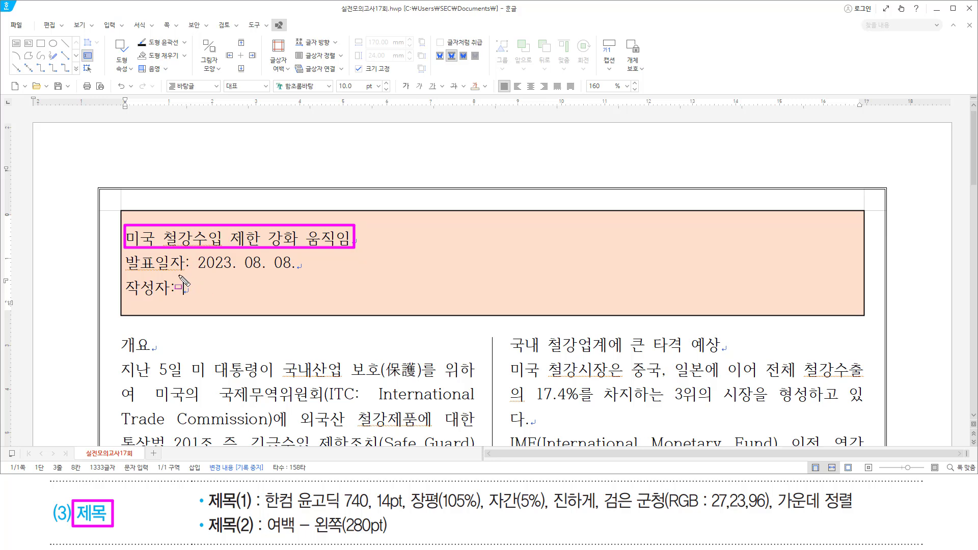
{"action": "left_click_drag", "start_coordinate": [180, 276], "coordinate": [191, 303]}
{"action": "key", "text": "Escape"}
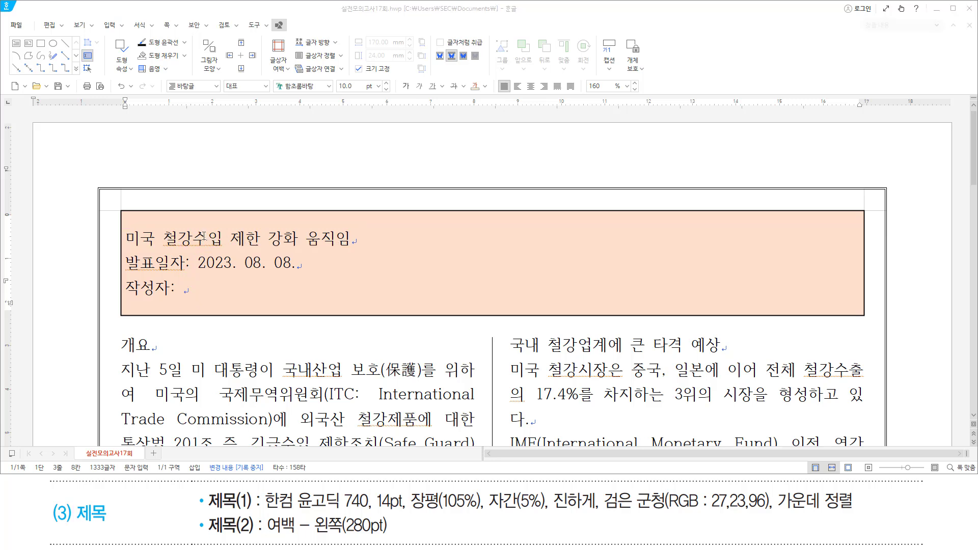
{"action": "triple_click", "coordinate": [203, 237]}
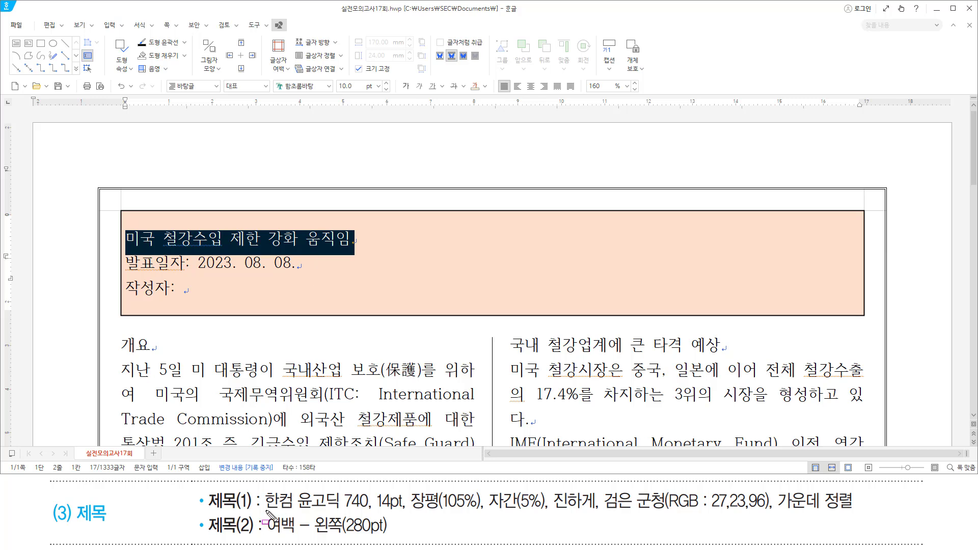
{"action": "mouse_move", "coordinate": [266, 523]}
{"action": "left_mouse_down"}
{"action": "mouse_move", "coordinate": [770, 524]}
{"action": "mouse_move", "coordinate": [772, 490]}
{"action": "mouse_move", "coordinate": [852, 511]}
{"action": "left_mouse_up"}
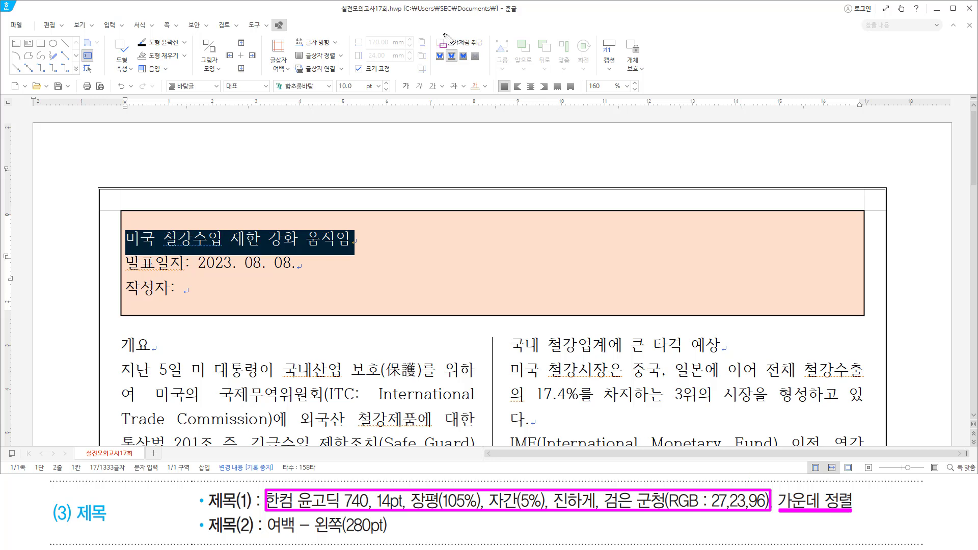
{"action": "key", "text": "Escape"}
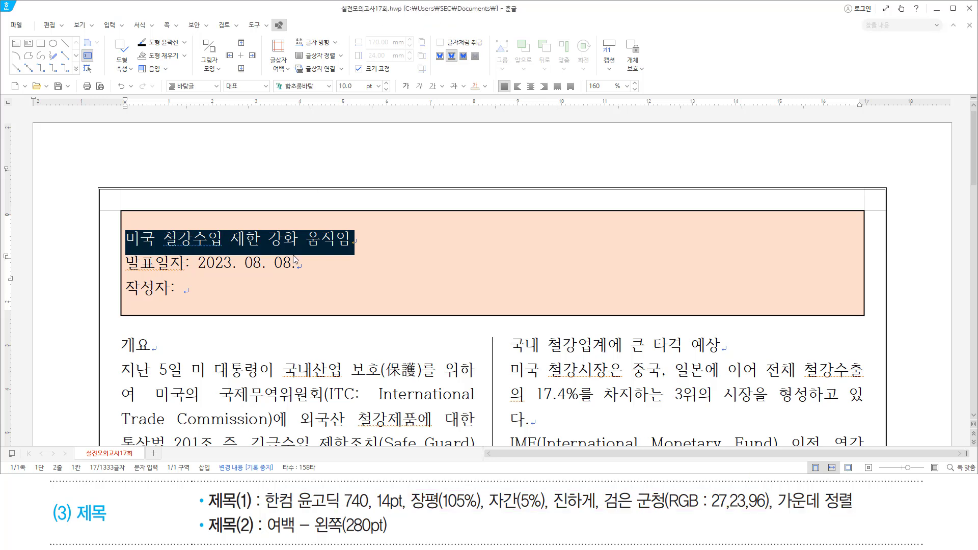
{"action": "key", "text": "alt+l"}
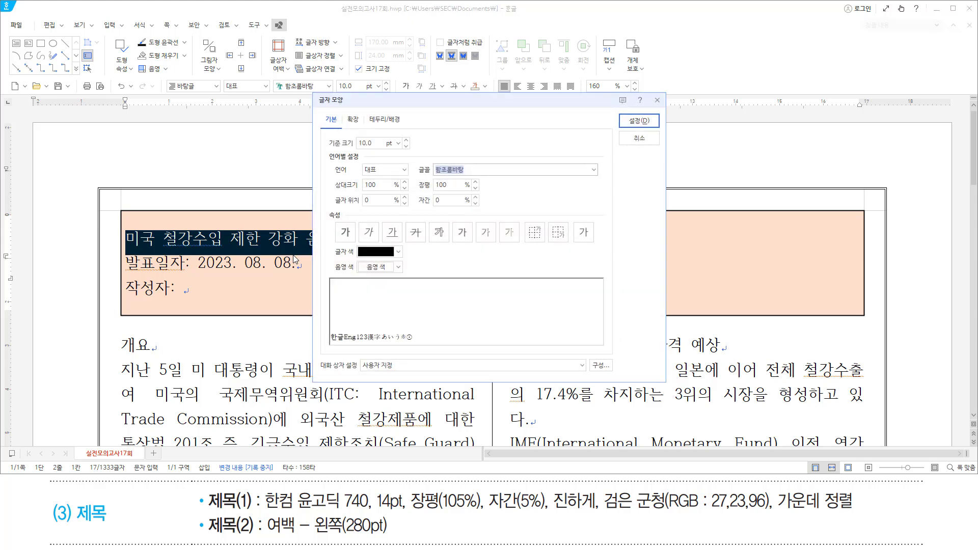
Set the title to bold 한컴 윤고딕 740, 14 pt, 105% width and 5% spacing.
{"action": "type", "text": "한"}
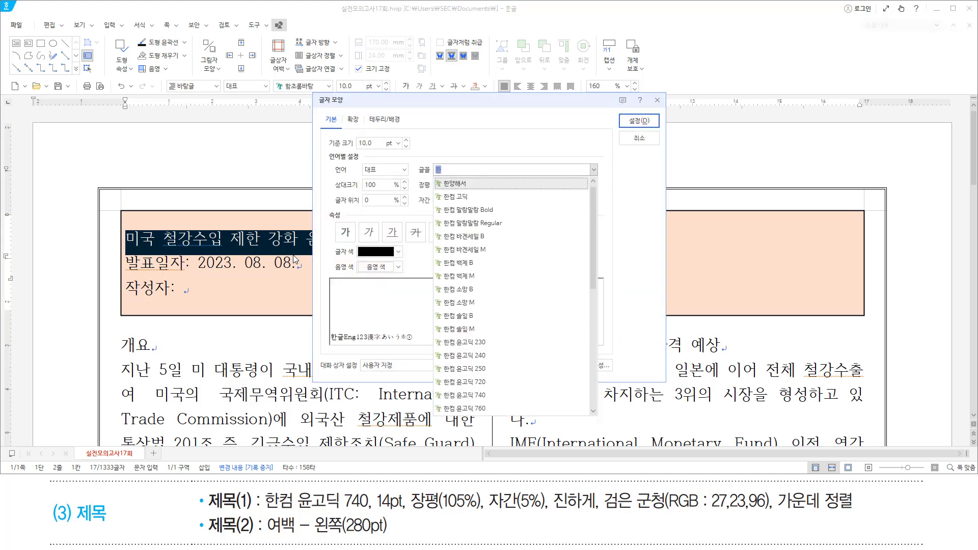
{"action": "type", "text": "컴 윤고"}
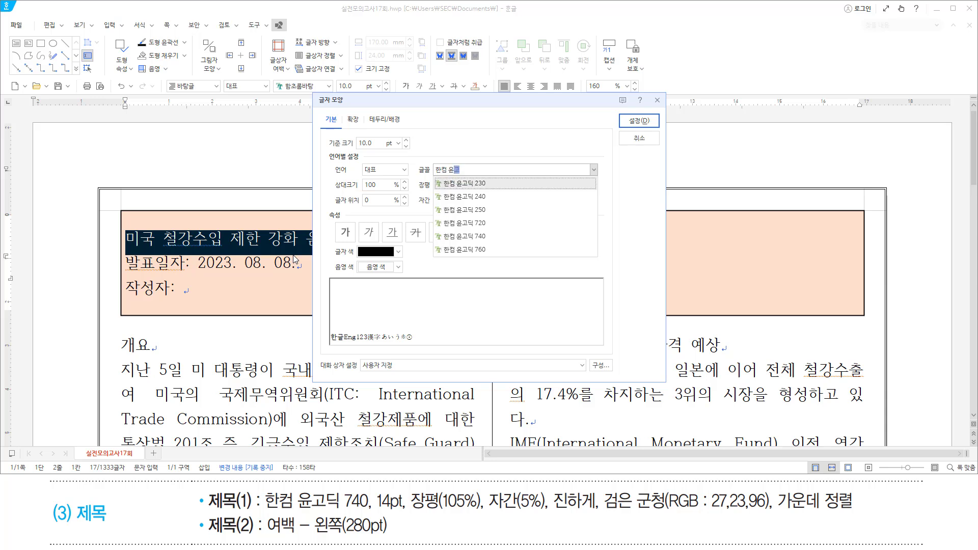
{"action": "type", "text": "디 740"}
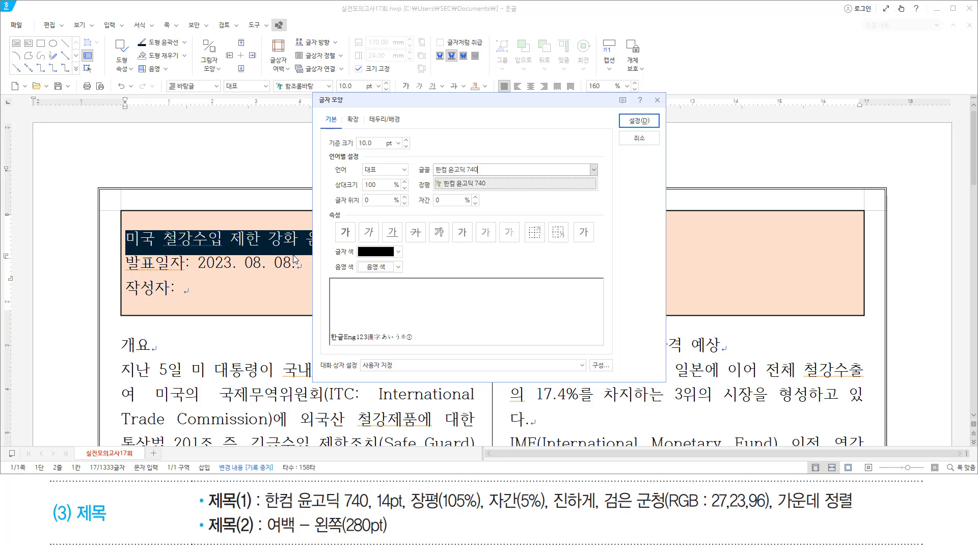
{"action": "key", "text": "Return"}
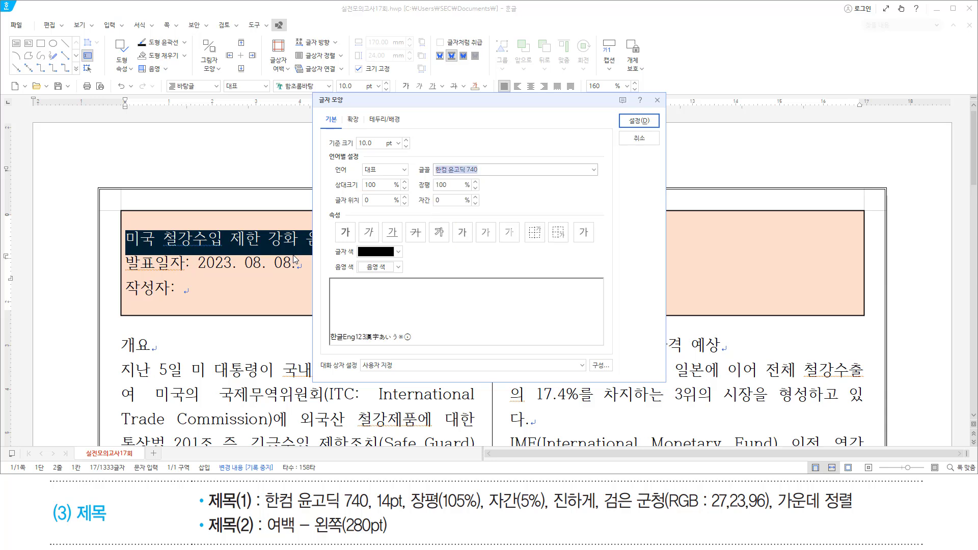
{"action": "key", "text": "alt"}
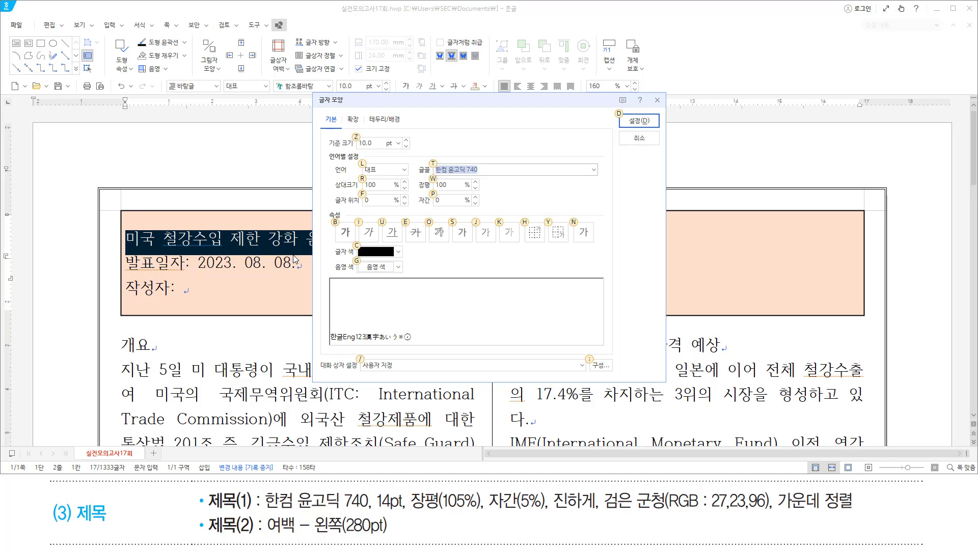
{"action": "type", "text": "z1"}
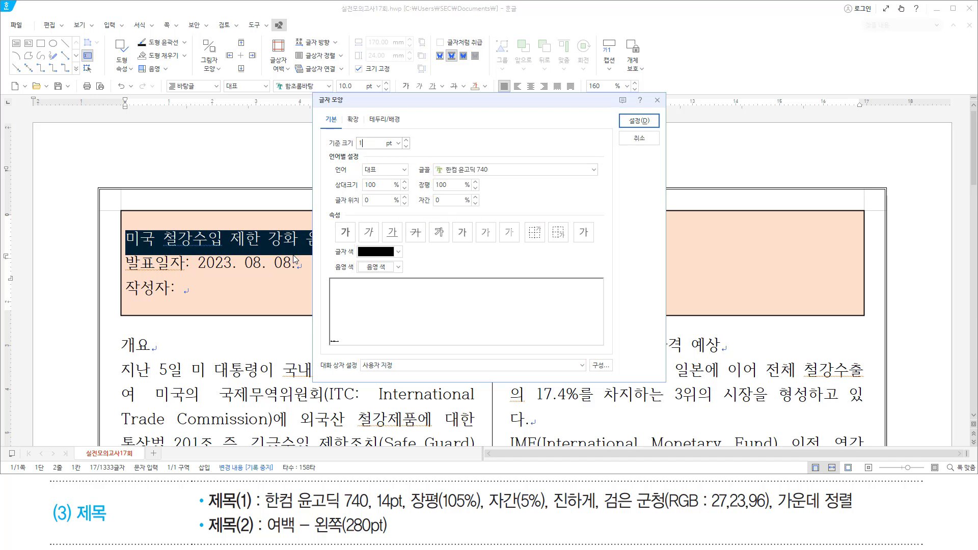
{"action": "type", "text": "4"}
{"action": "key", "text": "alt"}
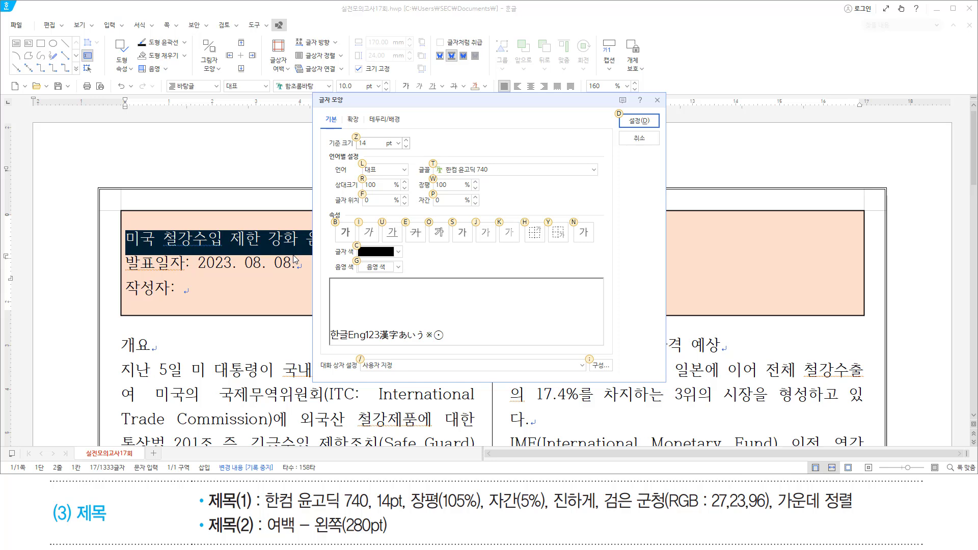
{"action": "type", "text": "w105"}
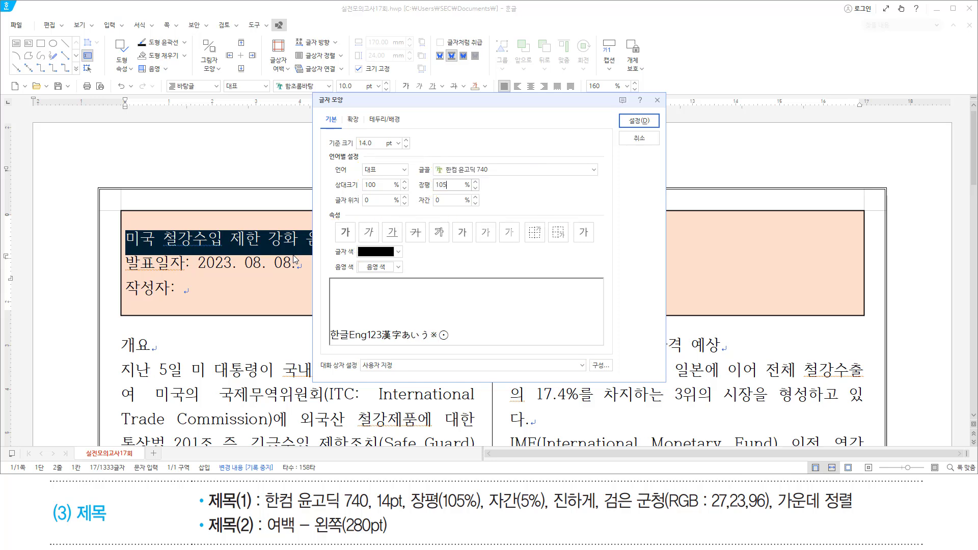
{"action": "key", "text": "alt"}
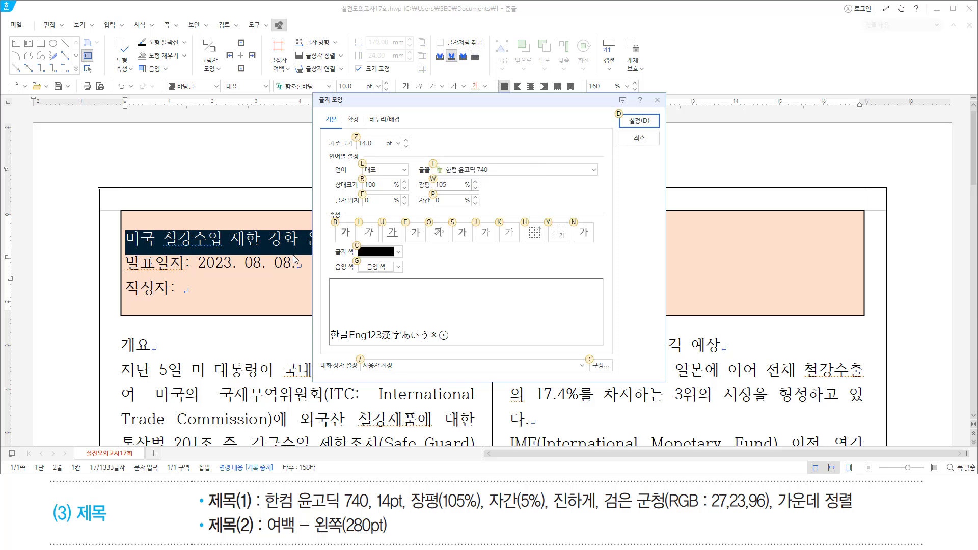
{"action": "type", "text": "p5"}
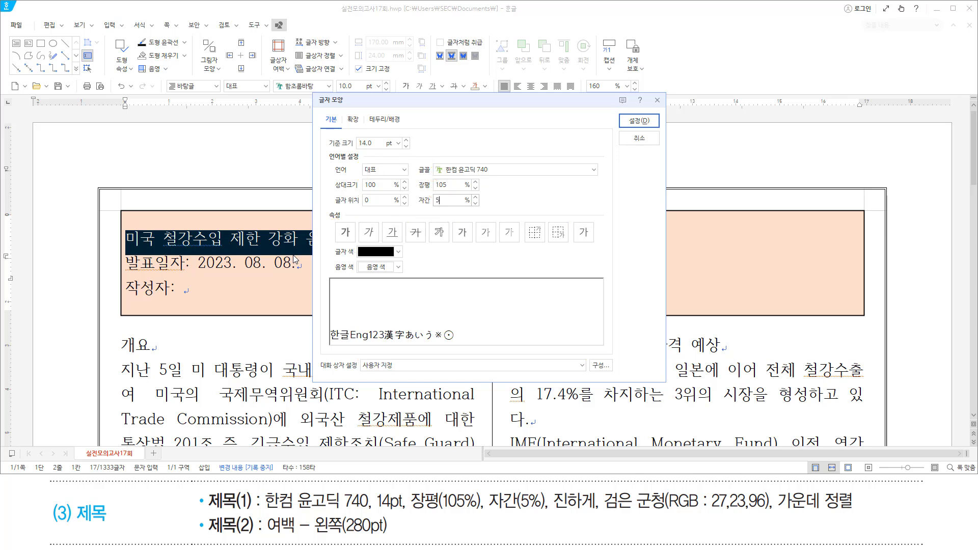
{"action": "key", "text": "alt"}
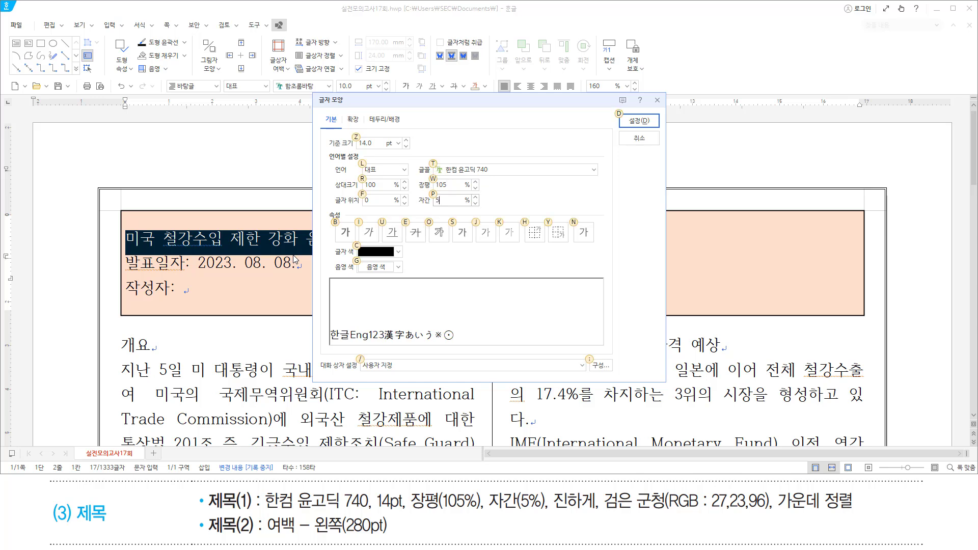
{"action": "key", "text": "b"}
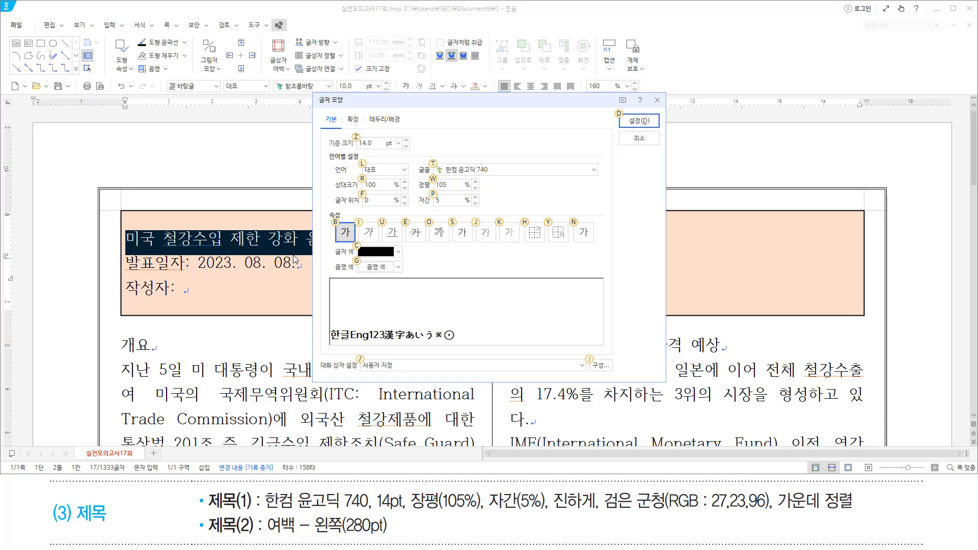
Colour the title text dark navy and apply the character formatting.
{"action": "left_click", "coordinate": [386, 253]}
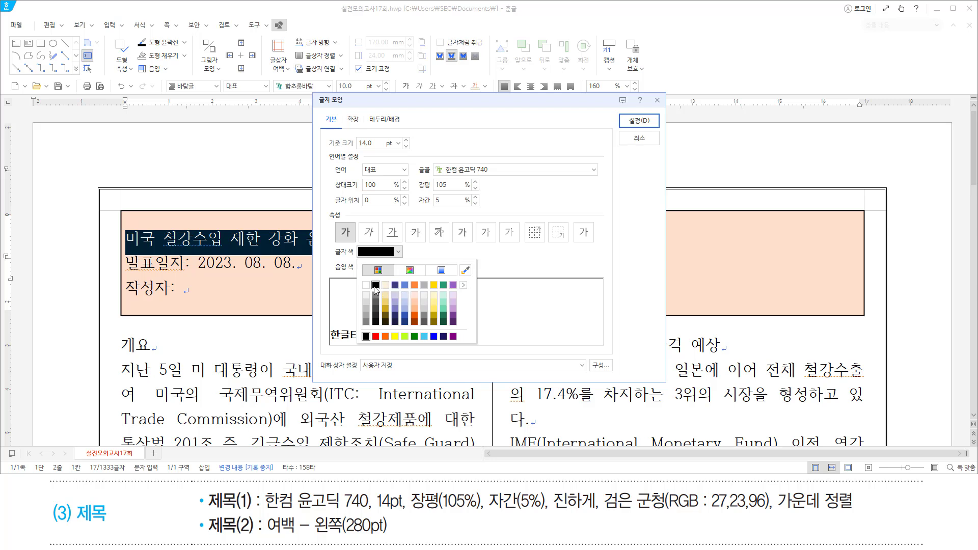
{"action": "left_click", "coordinate": [464, 285]}
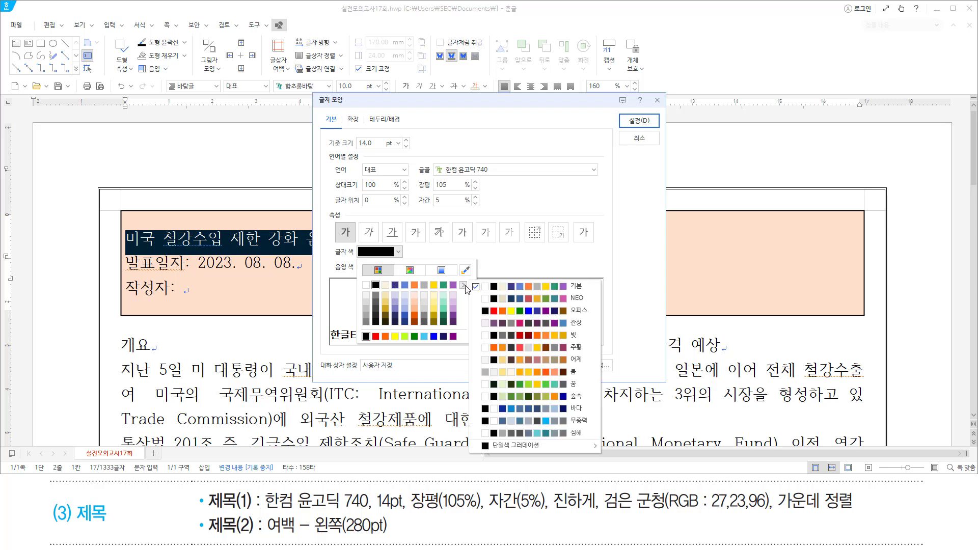
{"action": "left_click", "coordinate": [504, 309]}
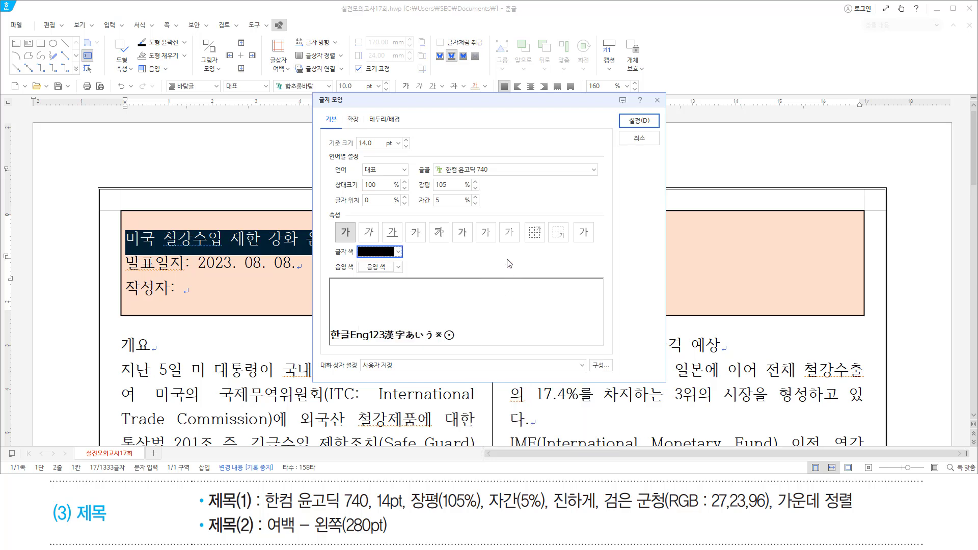
{"action": "left_click", "coordinate": [399, 251]}
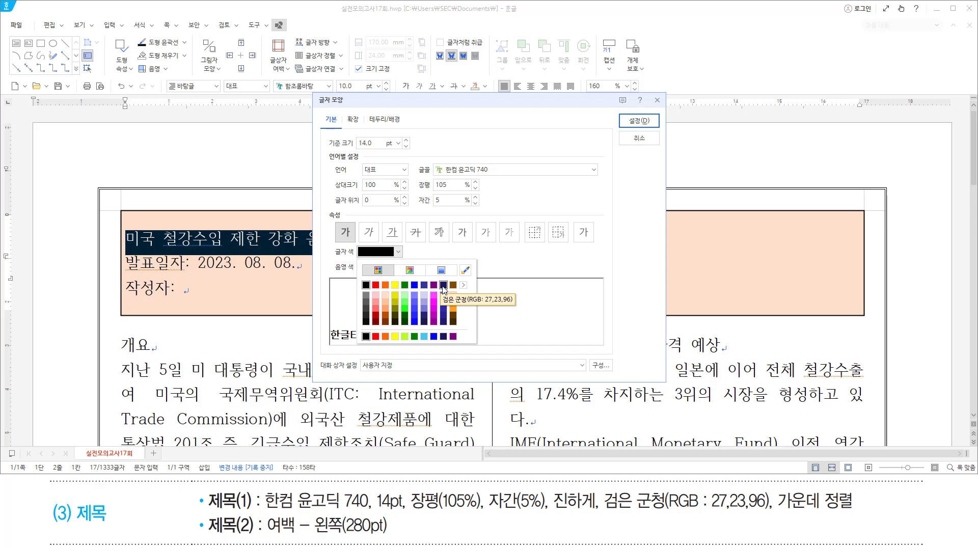
{"action": "left_click", "coordinate": [443, 286]}
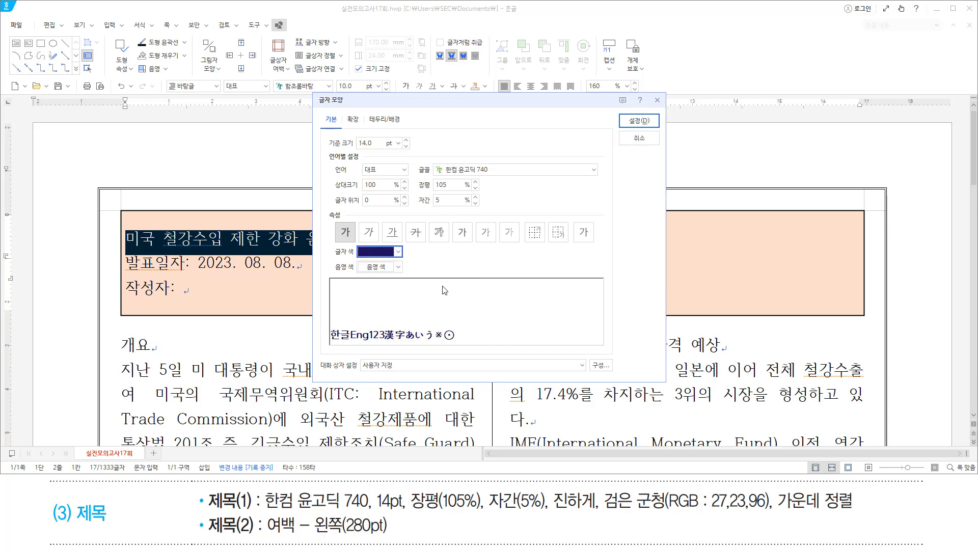
{"action": "left_click_drag", "start_coordinate": [437, 173], "coordinate": [490, 174]}
{"action": "left_click_drag", "start_coordinate": [358, 147], "coordinate": [379, 147]}
{"action": "mouse_move", "coordinate": [419, 179]}
{"action": "left_mouse_down"}
{"action": "mouse_move", "coordinate": [427, 186]}
{"action": "mouse_move", "coordinate": [419, 194]}
{"action": "mouse_move", "coordinate": [454, 210]}
{"action": "left_mouse_up"}
{"action": "mouse_move", "coordinate": [331, 219]}
{"action": "left_mouse_down"}
{"action": "mouse_move", "coordinate": [357, 249]}
{"action": "mouse_move", "coordinate": [412, 260]}
{"action": "mouse_move", "coordinate": [355, 258]}
{"action": "left_mouse_up"}
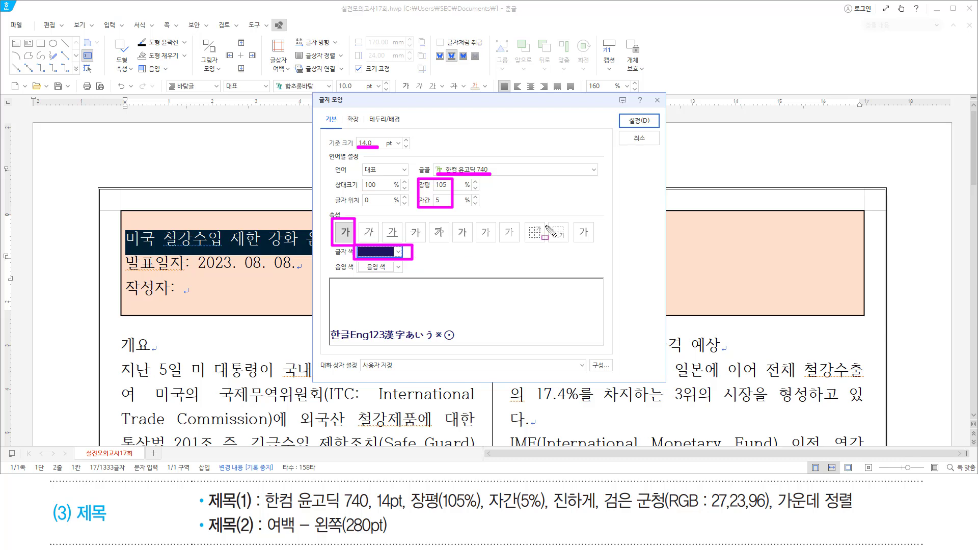
{"action": "key", "text": "Escape"}
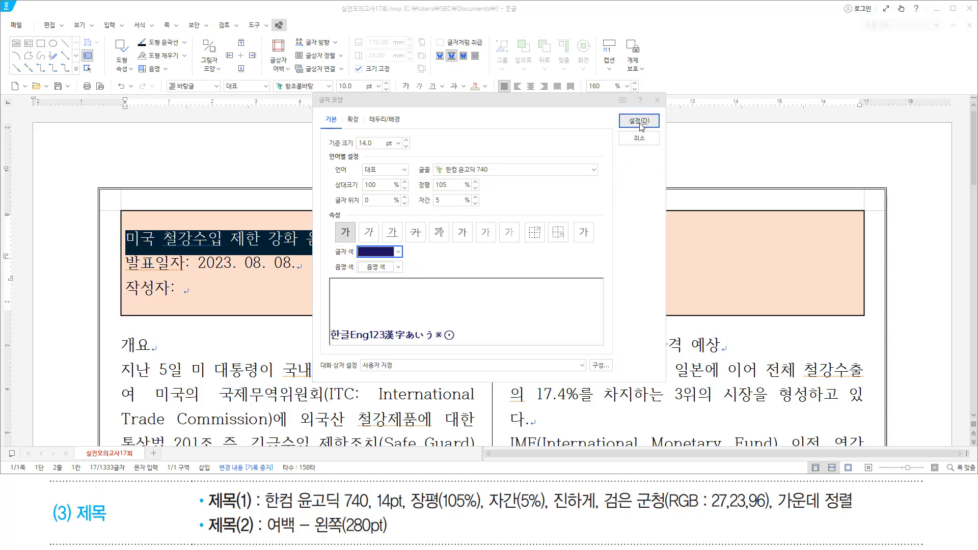
{"action": "left_click", "coordinate": [639, 121]}
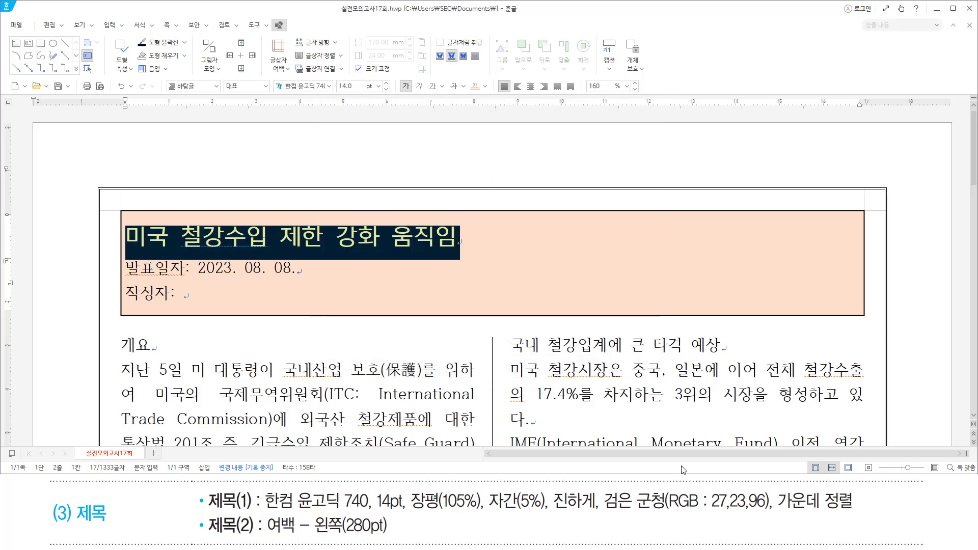
Centre the title line and select the date and author lines below it.
{"action": "mouse_move", "coordinate": [774, 511]}
{"action": "left_mouse_down"}
{"action": "mouse_move", "coordinate": [869, 511]}
{"action": "mouse_move", "coordinate": [866, 493]}
{"action": "left_mouse_up"}
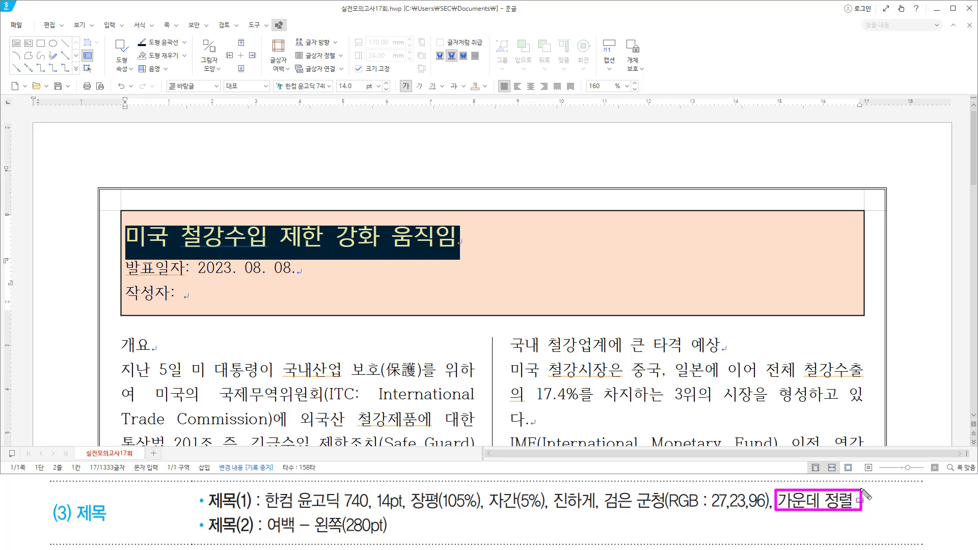
{"action": "key", "text": "Escape"}
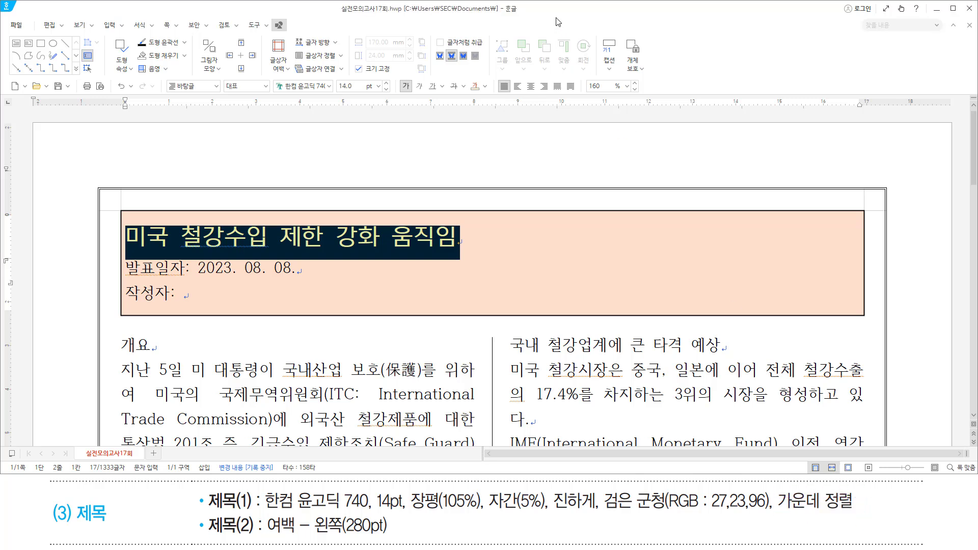
{"action": "key", "text": "ctrl+shift+c"}
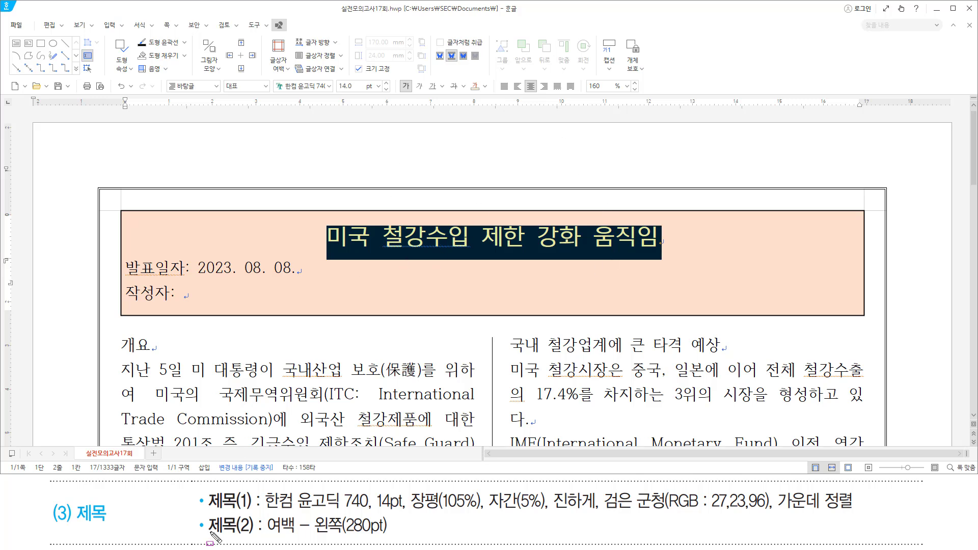
{"action": "left_click_drag", "start_coordinate": [209, 531], "coordinate": [395, 539]}
{"action": "mouse_move", "coordinate": [127, 261]}
{"action": "left_mouse_down"}
{"action": "mouse_move", "coordinate": [148, 283]}
{"action": "mouse_move", "coordinate": [200, 304]}
{"action": "left_mouse_up"}
{"action": "left_click_drag", "start_coordinate": [170, 269], "coordinate": [175, 299]}
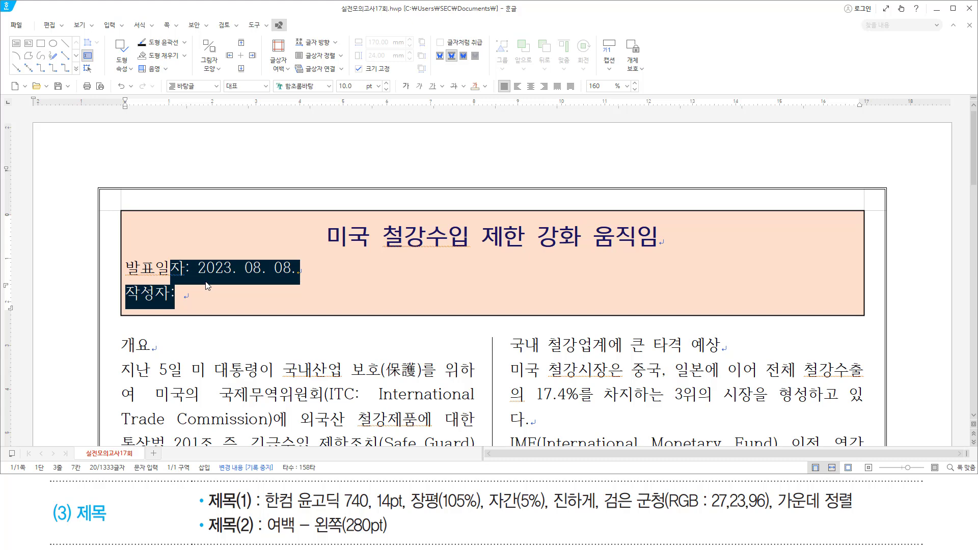
Give the 발표일자 and 작성자 lines a 280 pt left margin.
{"action": "key", "text": "alt+t"}
{"action": "type", "text": "280"}
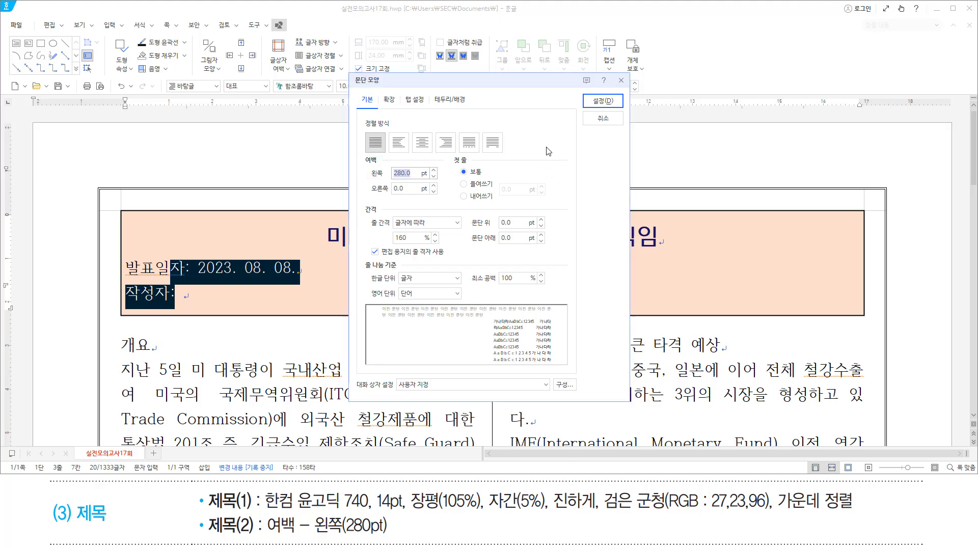
{"action": "key", "text": "Return"}
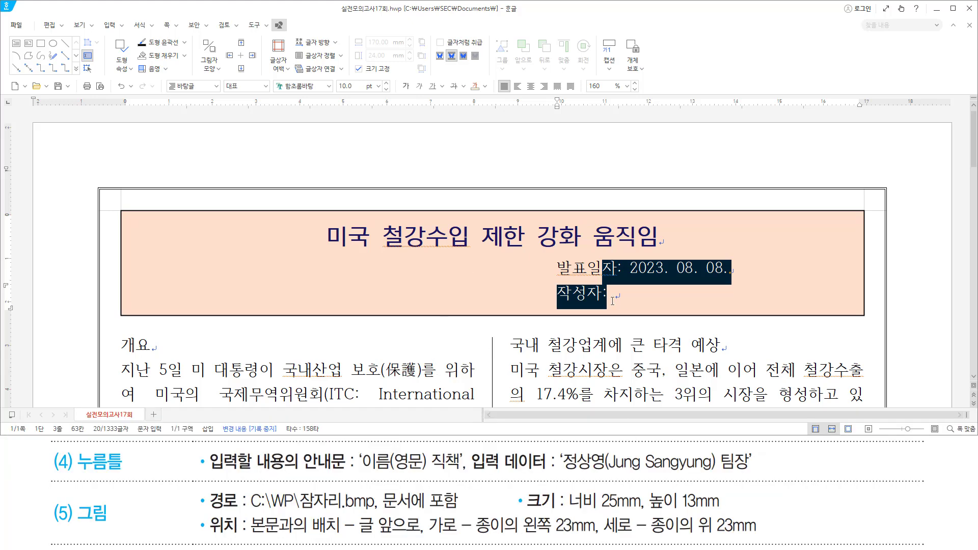
{"action": "left_click_drag", "start_coordinate": [614, 306], "coordinate": [752, 305]}
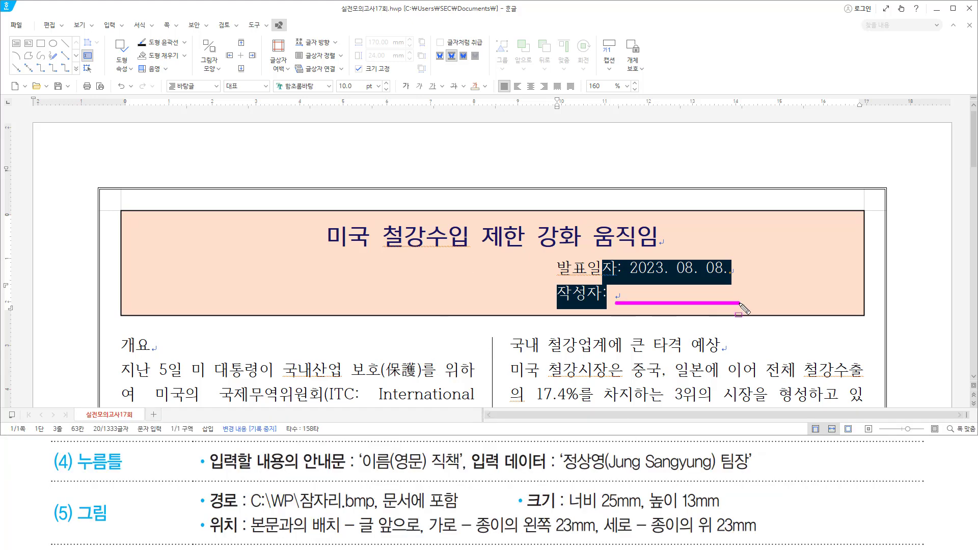
{"action": "left_click", "coordinate": [628, 295]}
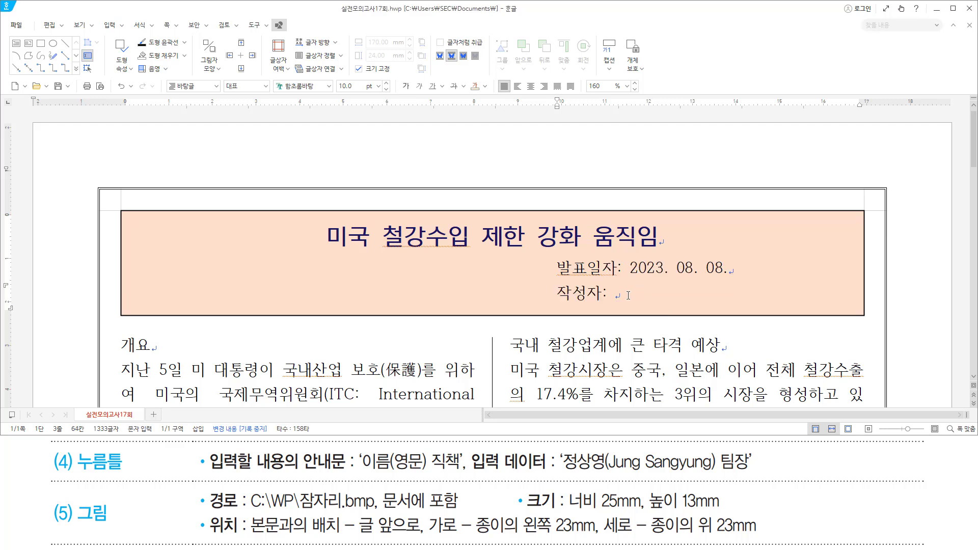
Insert a fill-in field after 작성자: with the guide text '이름(영문) 직책'.
{"action": "key", "text": "ctrl+k"}
{"action": "key", "text": "e"}
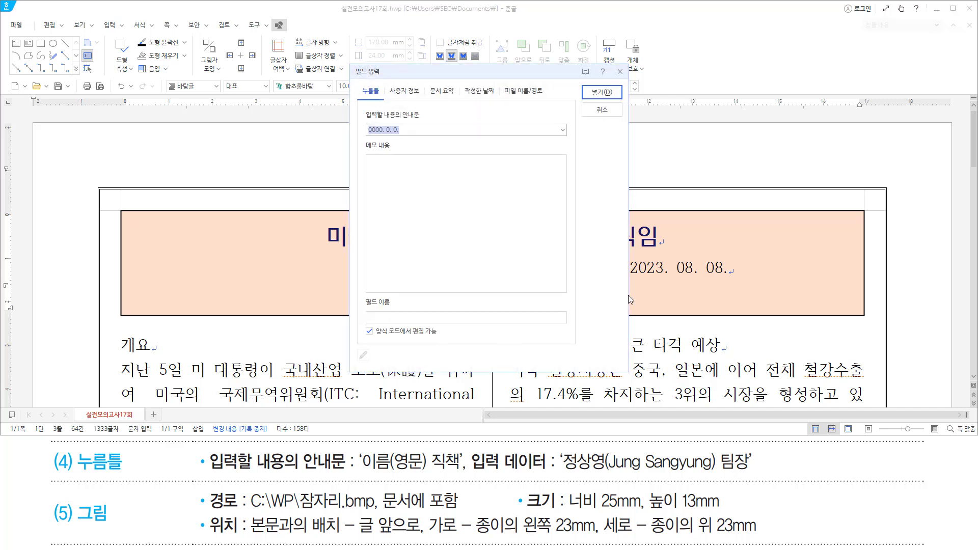
{"action": "mouse_move", "coordinate": [360, 108]}
{"action": "left_mouse_down"}
{"action": "mouse_move", "coordinate": [380, 130]}
{"action": "mouse_move", "coordinate": [433, 139]}
{"action": "left_mouse_up"}
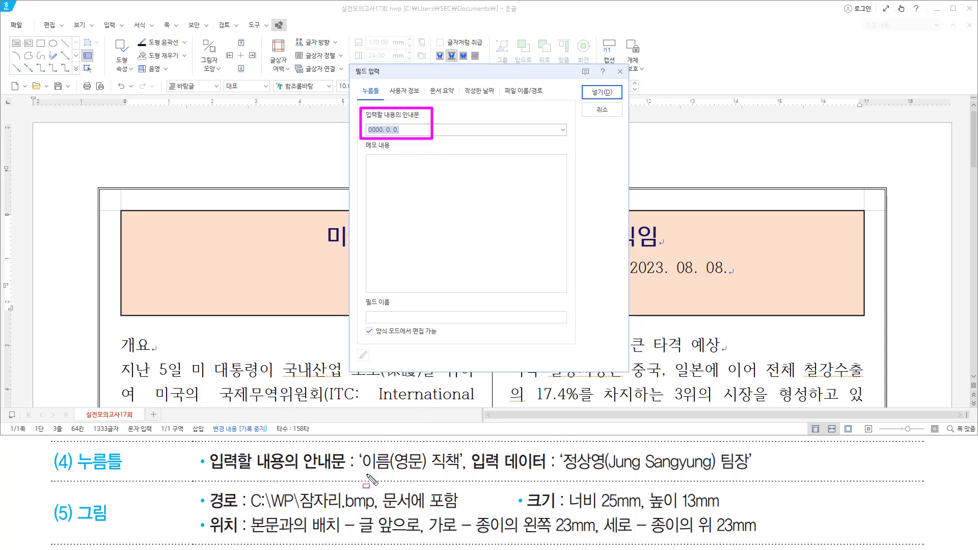
{"action": "left_click_drag", "start_coordinate": [360, 474], "coordinate": [460, 474]}
{"action": "key", "text": "Escape"}
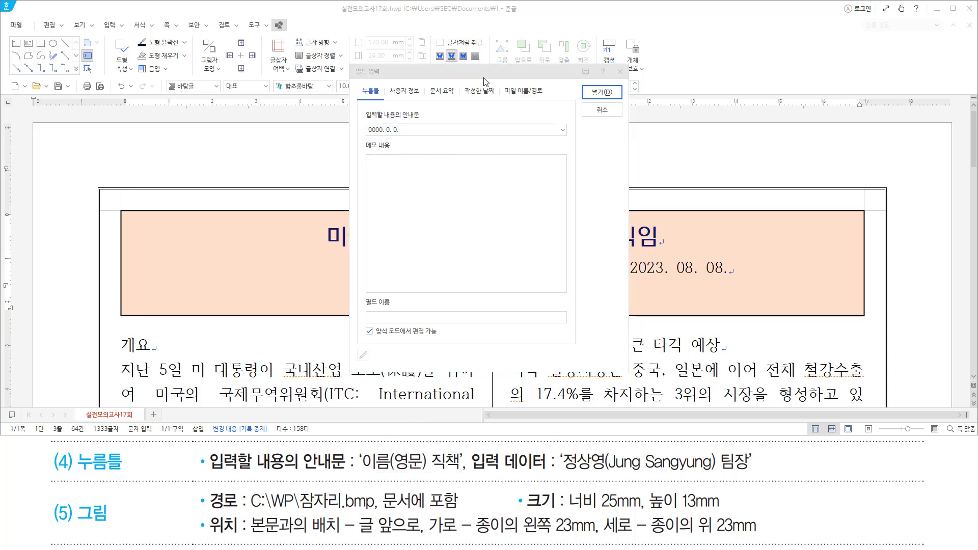
{"action": "type", "text": "일"}
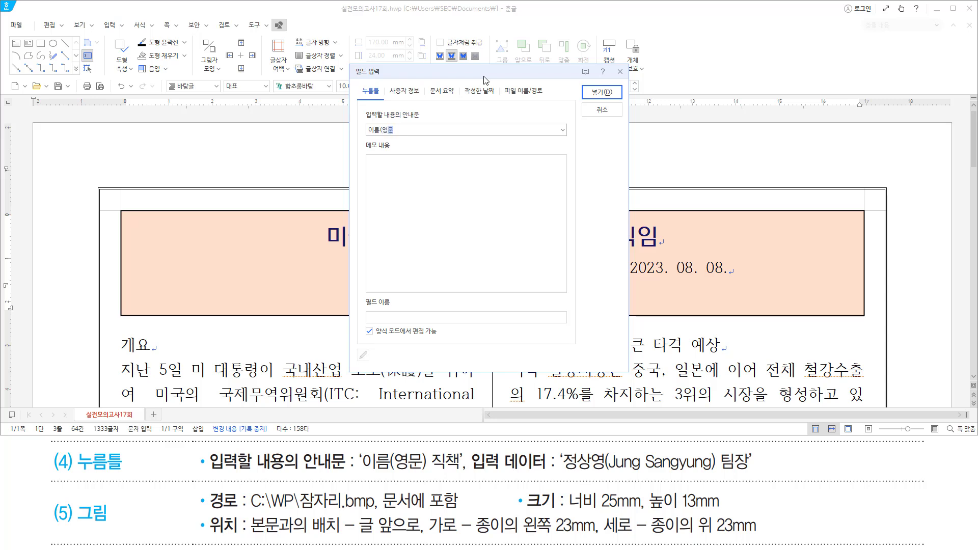
{"action": "type", "text": "름(영문) 직책"}
{"action": "left_click_drag", "start_coordinate": [365, 145], "coordinate": [428, 147]}
{"action": "key", "text": "Return"}
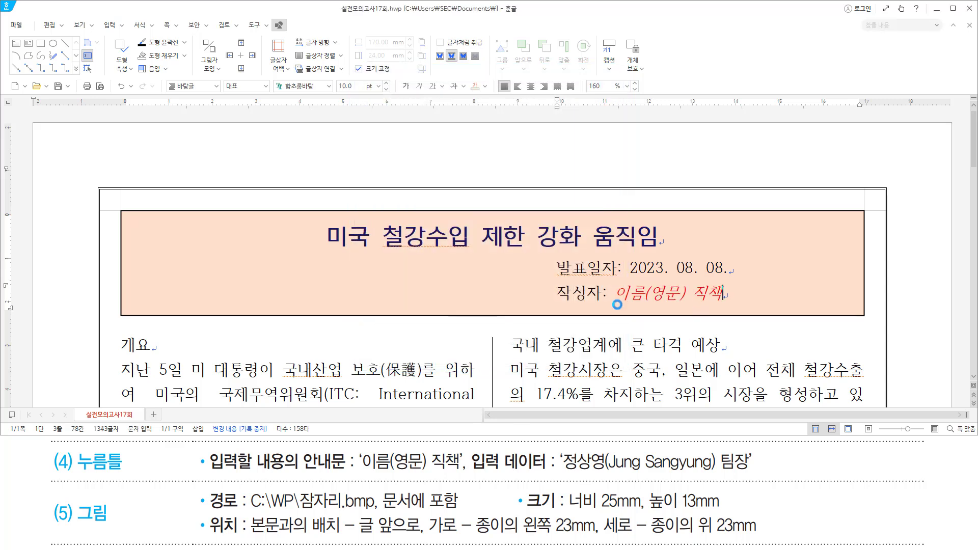
{"action": "left_click_drag", "start_coordinate": [617, 305], "coordinate": [725, 304]}
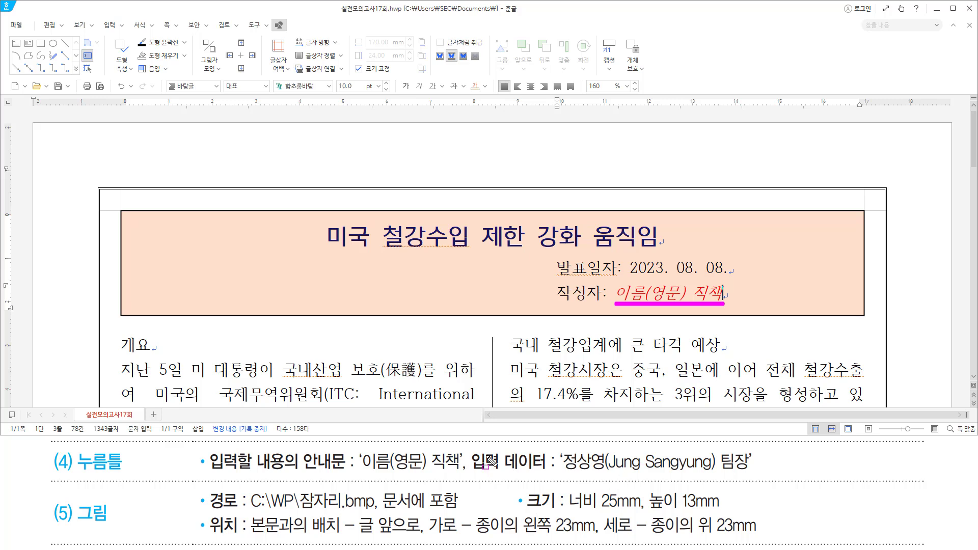
{"action": "left_click_drag", "start_coordinate": [474, 472], "coordinate": [759, 477]}
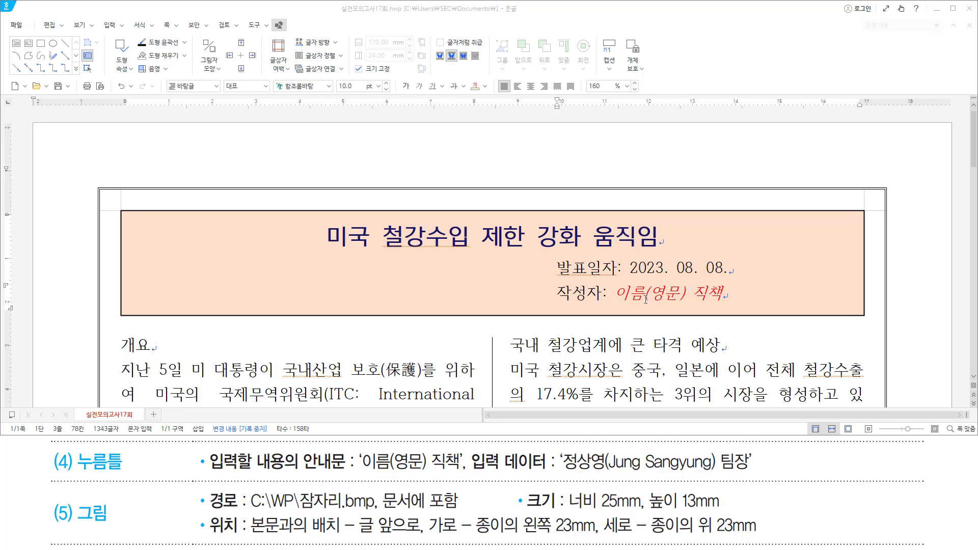
{"action": "key", "text": "Escape"}
Fill the author field with the author's Korean and English name and the title 팀장.
{"action": "left_click", "coordinate": [652, 294]}
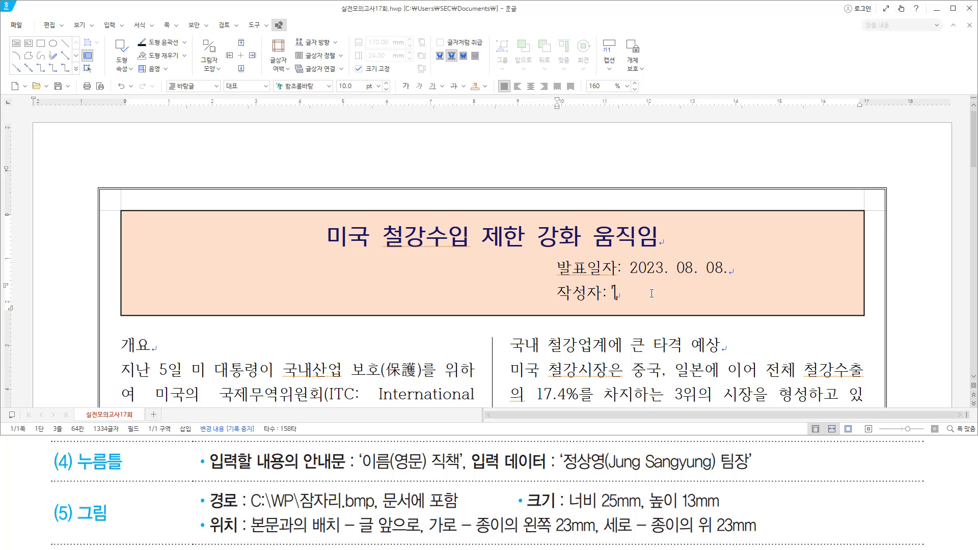
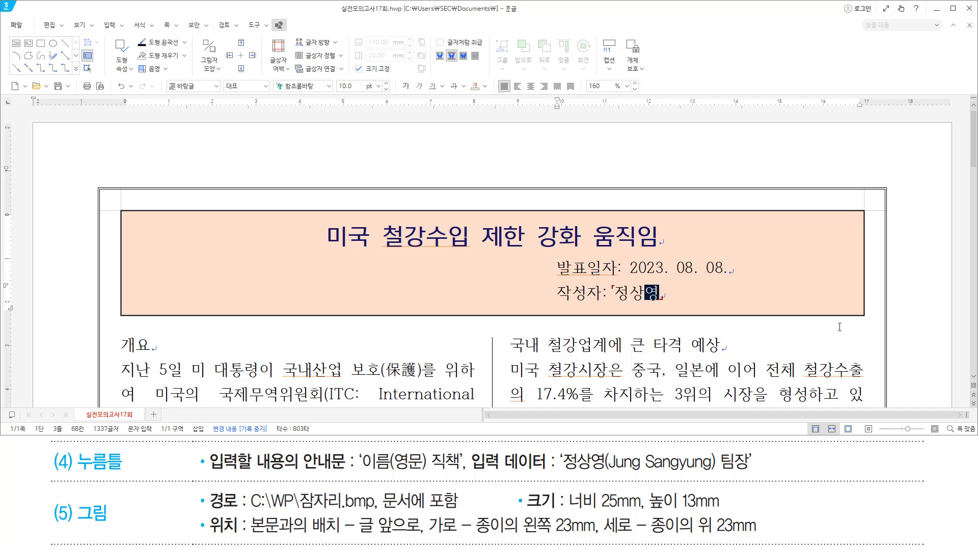
{"action": "type", "text": "("}
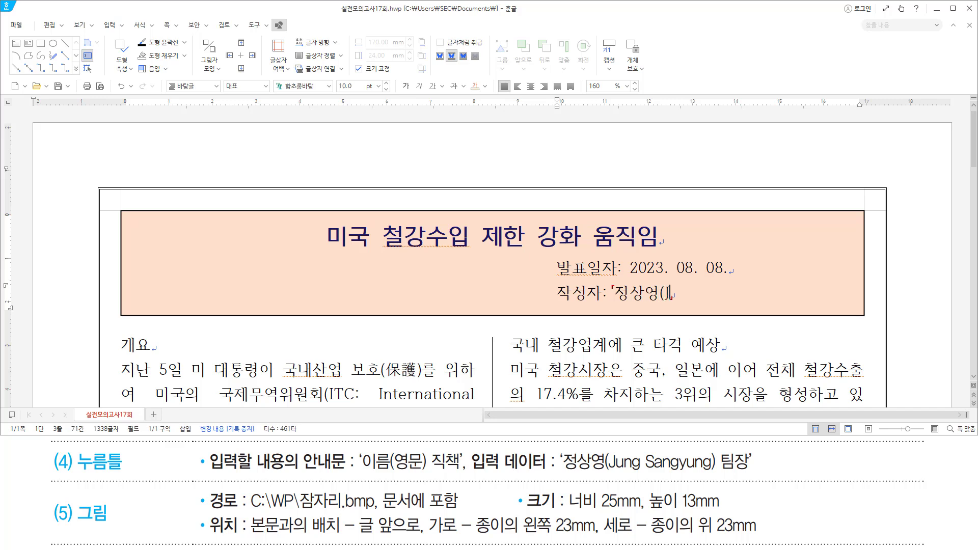
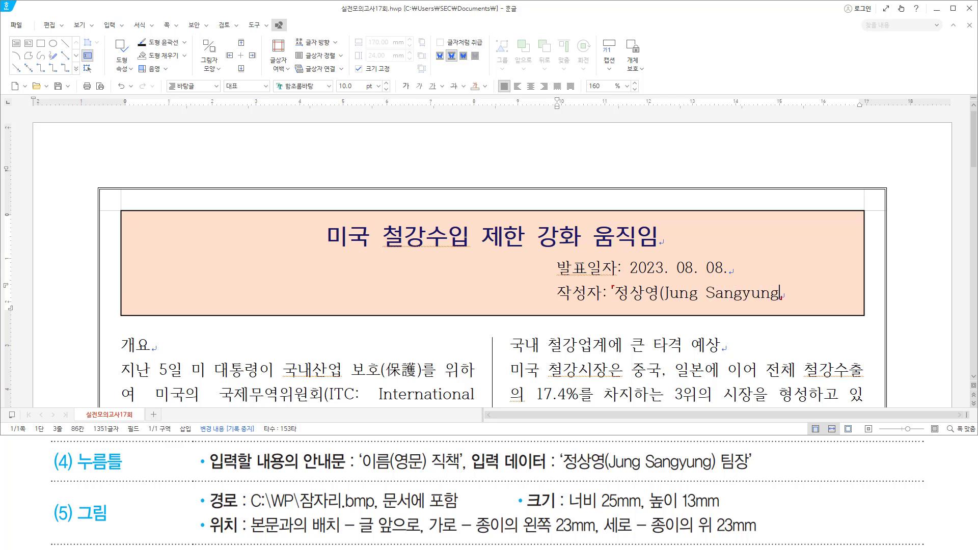
{"action": "type", "text": ")"}
{"action": "type", "text": " 팀지"}
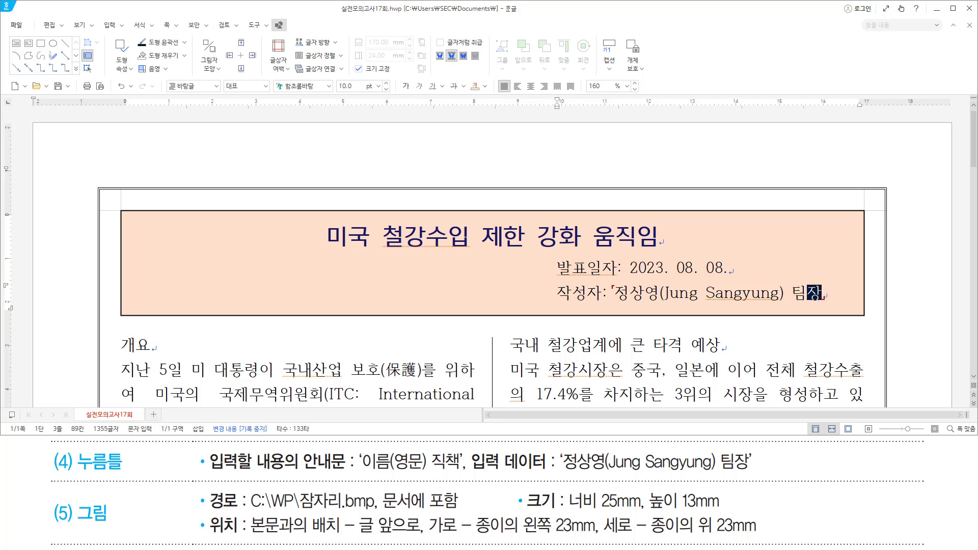
{"action": "key", "text": "Escape"}
{"action": "left_click", "coordinate": [737, 268]}
{"action": "left_click_drag", "start_coordinate": [140, 231], "coordinate": [239, 288]}
Insert the picture C:\길벗워드실기\그림\잠자리.bmp, embedded in the document, into the header box.
{"action": "key", "text": "ctrl+n"}
{"action": "key", "text": "i"}
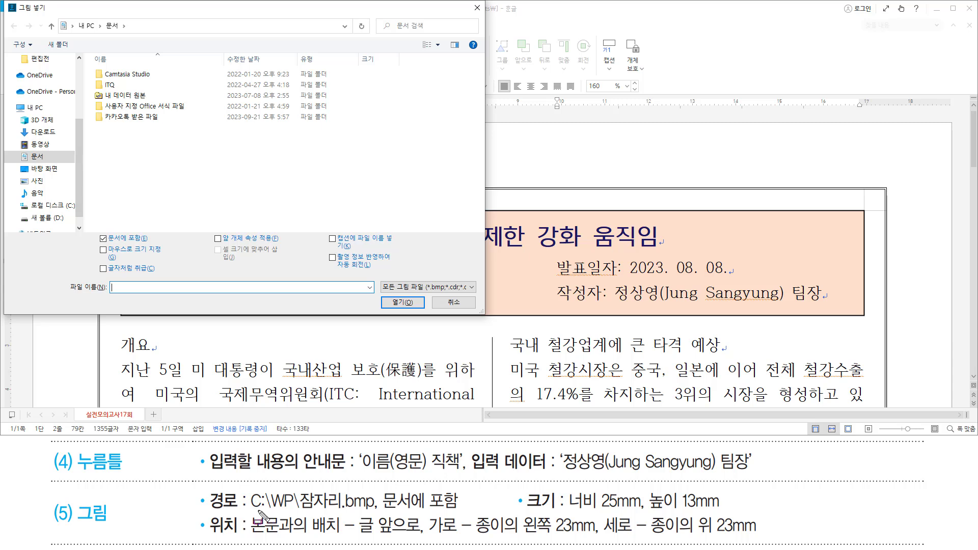
{"action": "left_click_drag", "start_coordinate": [251, 509], "coordinate": [448, 509]}
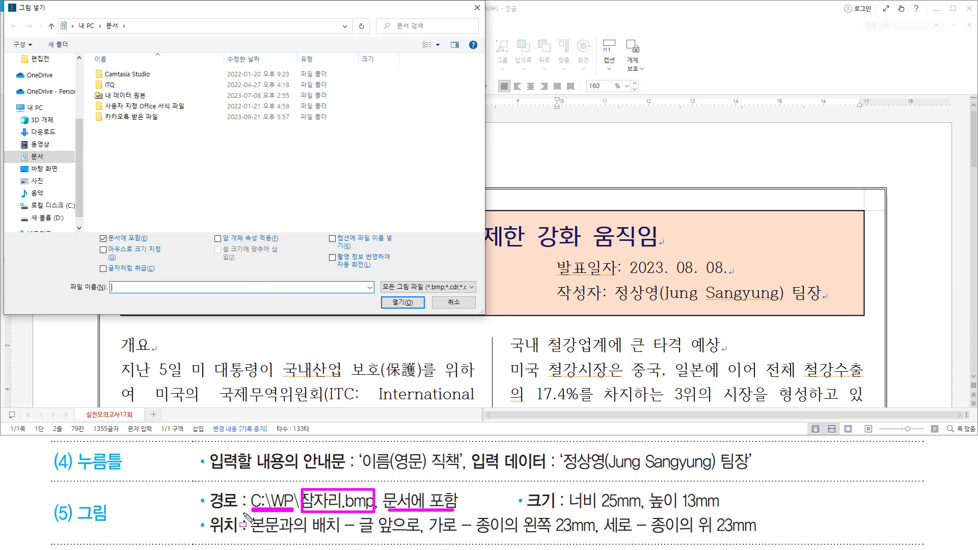
{"action": "left_click_drag", "start_coordinate": [248, 500], "coordinate": [259, 503]}
{"action": "key", "text": "Escape"}
{"action": "left_click", "coordinate": [61, 206]}
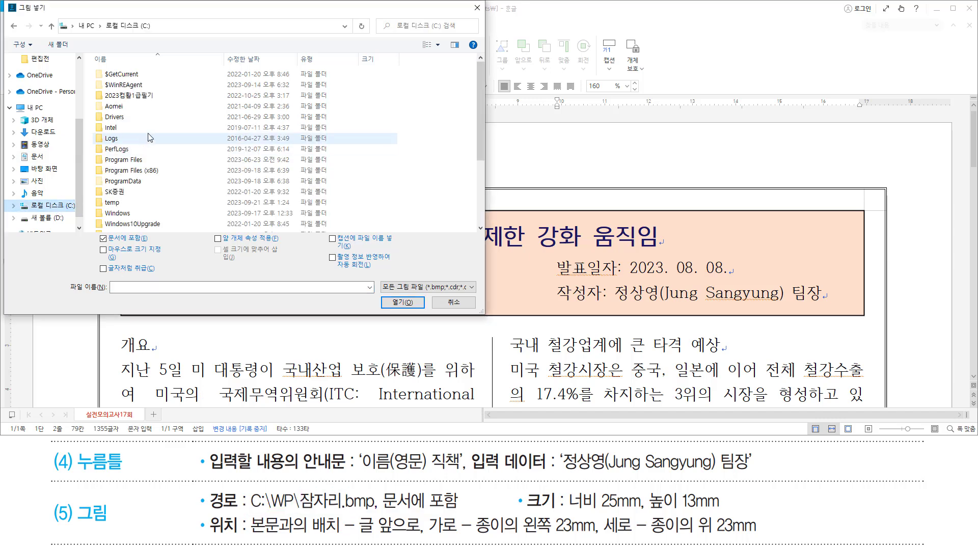
{"action": "scroll", "coordinate": [146, 153], "scroll_direction": "down", "scroll_amount": 5}
{"action": "double_click", "coordinate": [144, 153]}
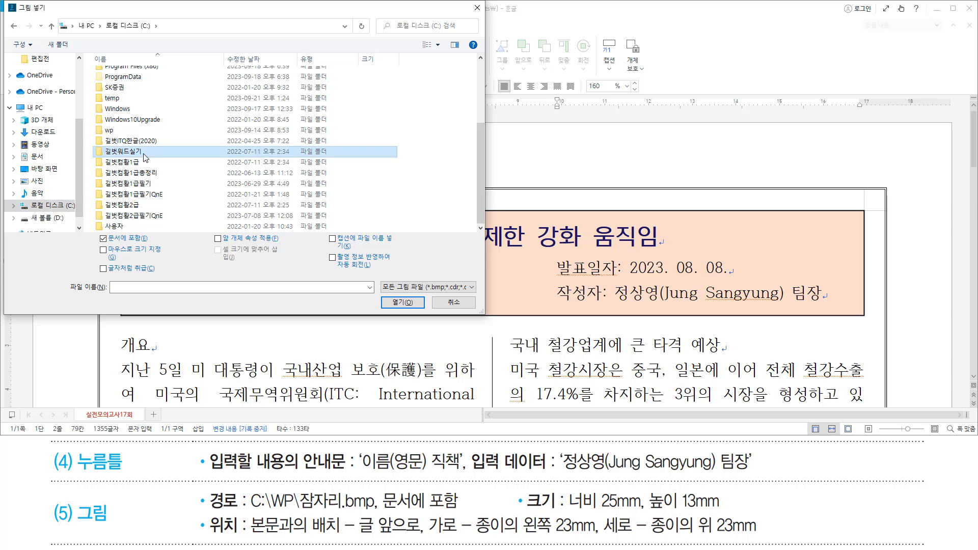
{"action": "double_click", "coordinate": [145, 79]}
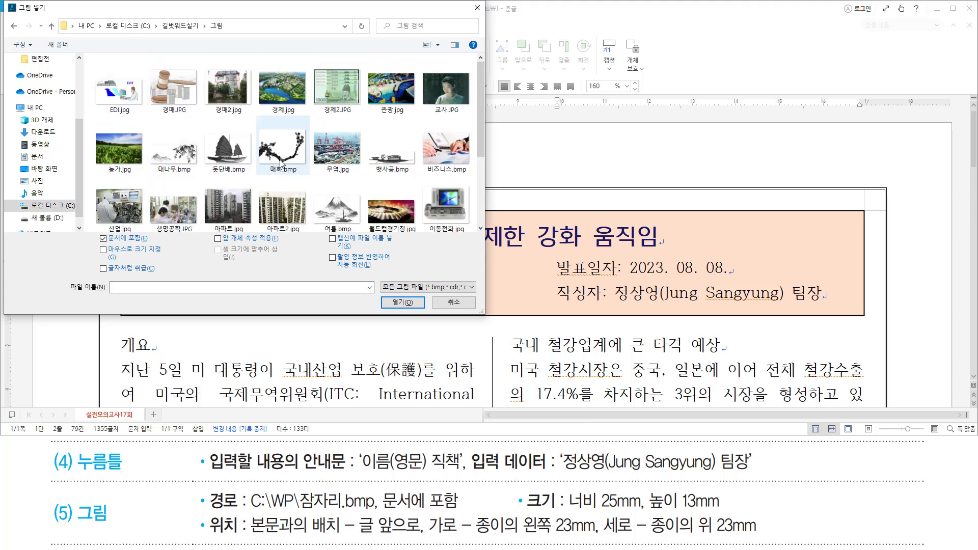
{"action": "scroll", "coordinate": [282, 164], "scroll_direction": "down", "scroll_amount": 1}
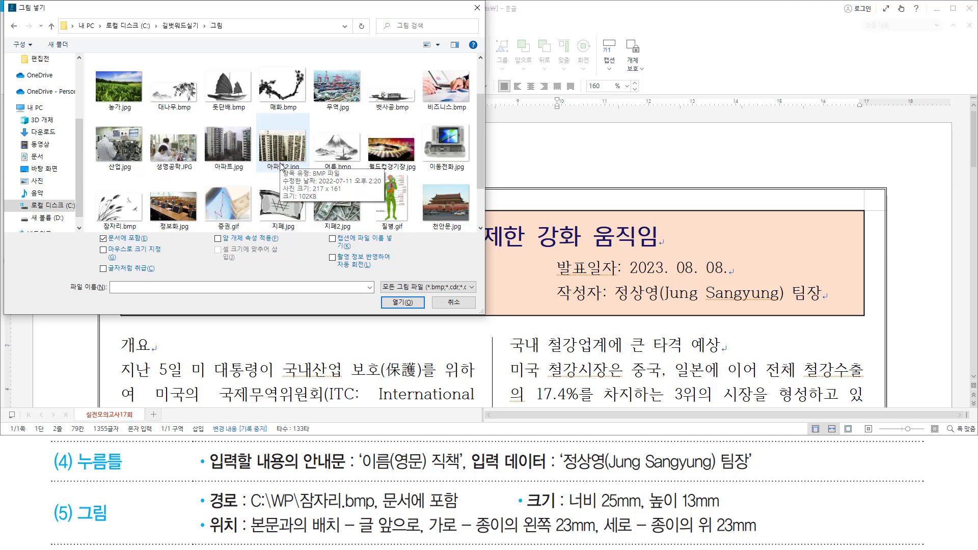
{"action": "left_click", "coordinate": [127, 209]}
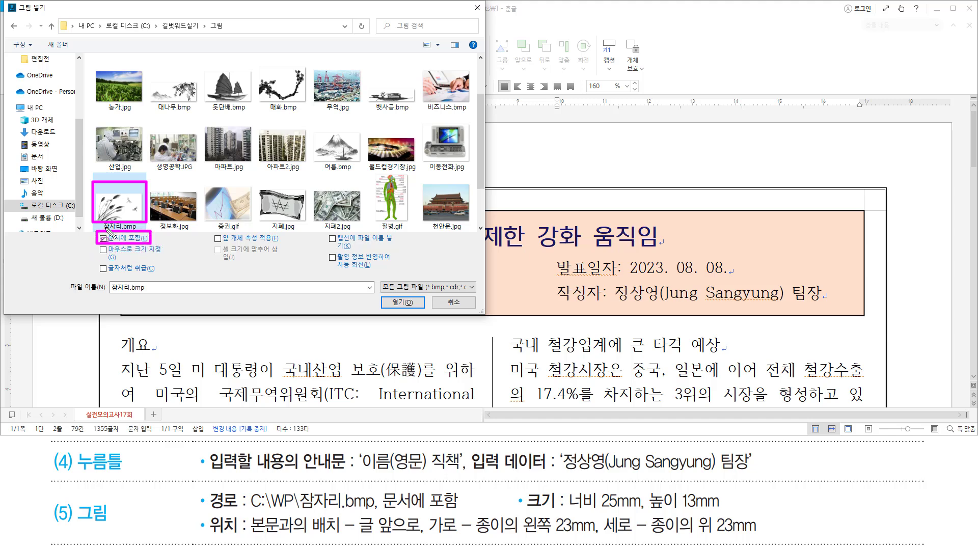
{"action": "left_click", "coordinate": [403, 303]}
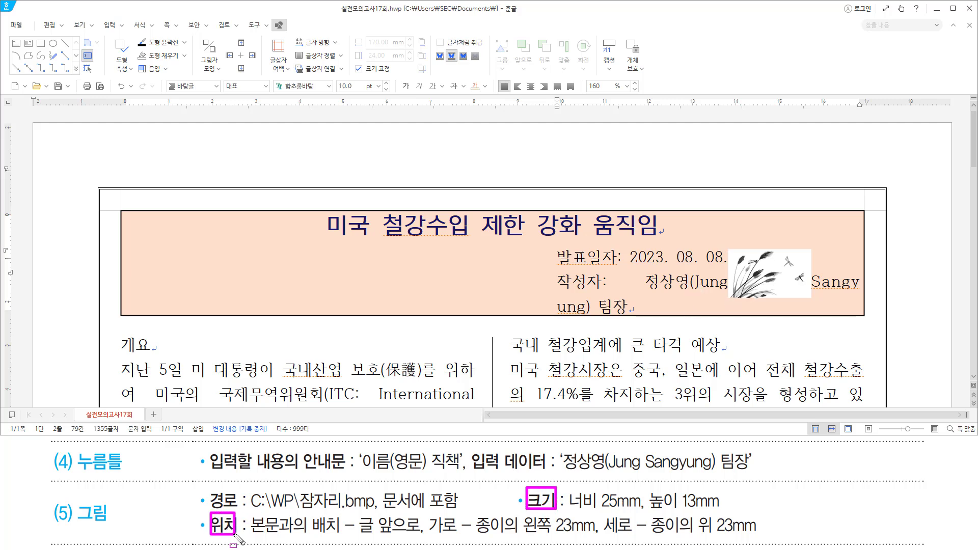
Resize the dragonfly picture to 25 mm wide by 13 mm high and place it in front of text.
{"action": "left_click", "coordinate": [763, 269]}
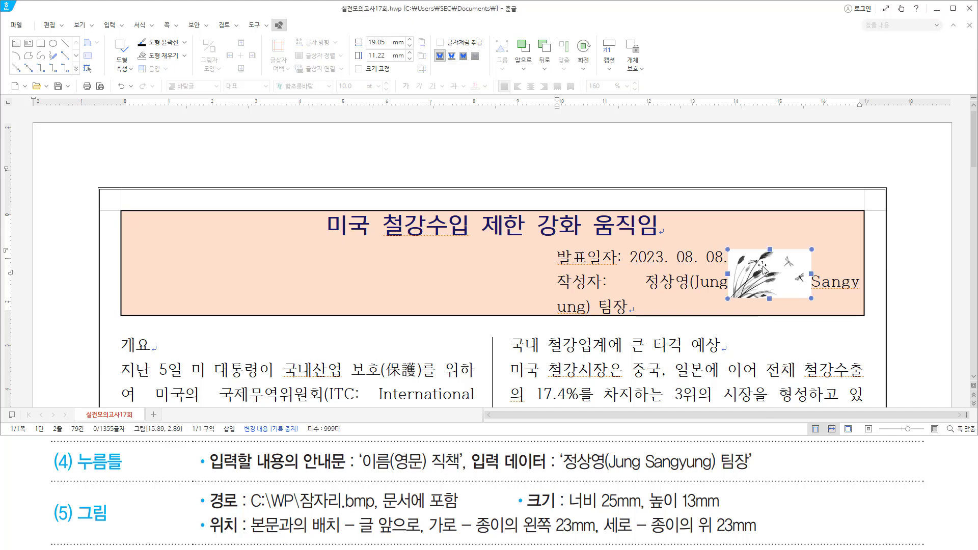
{"action": "double_click", "coordinate": [763, 268]}
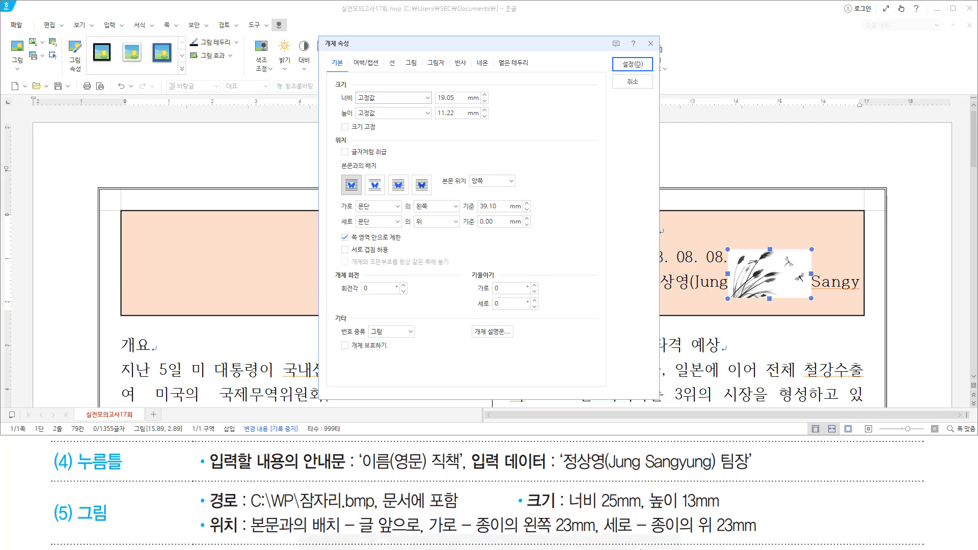
{"action": "left_click_drag", "start_coordinate": [566, 508], "coordinate": [721, 509]}
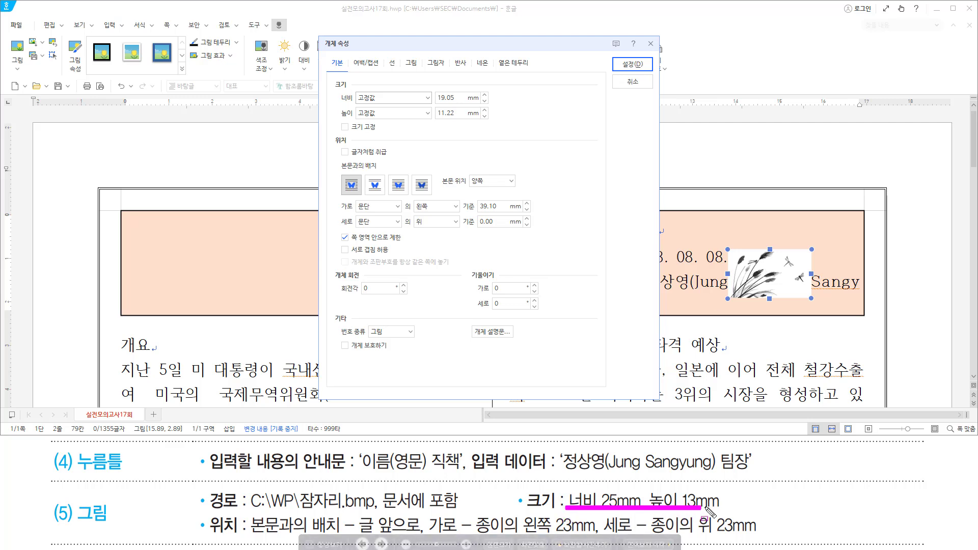
{"action": "key", "text": "Escape"}
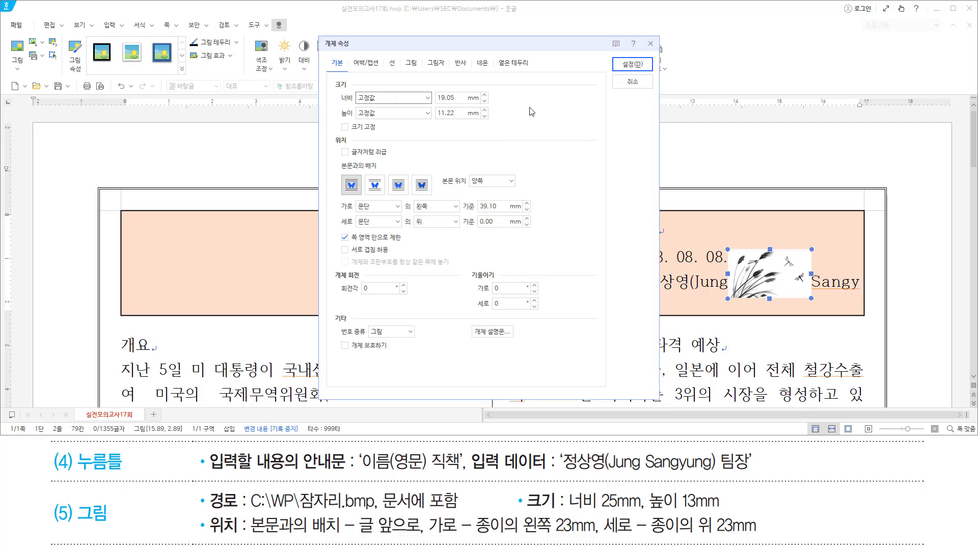
{"action": "key", "text": "Tab"}
{"action": "type", "text": "25"}
{"action": "key", "text": "Tab"}
{"action": "type", "text": "13"}
{"action": "left_click_drag", "start_coordinate": [357, 536], "coordinate": [414, 536]}
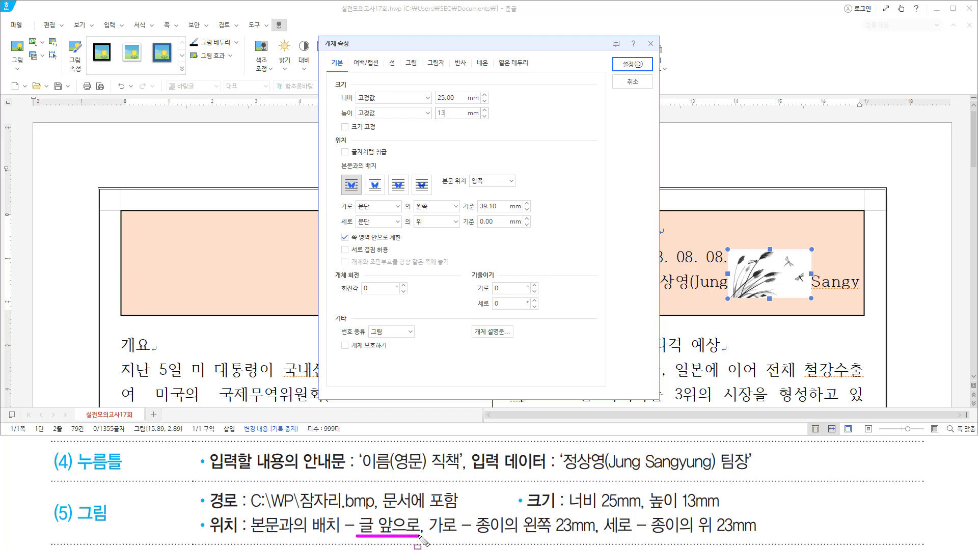
{"action": "left_click_drag", "start_coordinate": [389, 173], "coordinate": [411, 195]}
{"action": "left_click", "coordinate": [400, 186]}
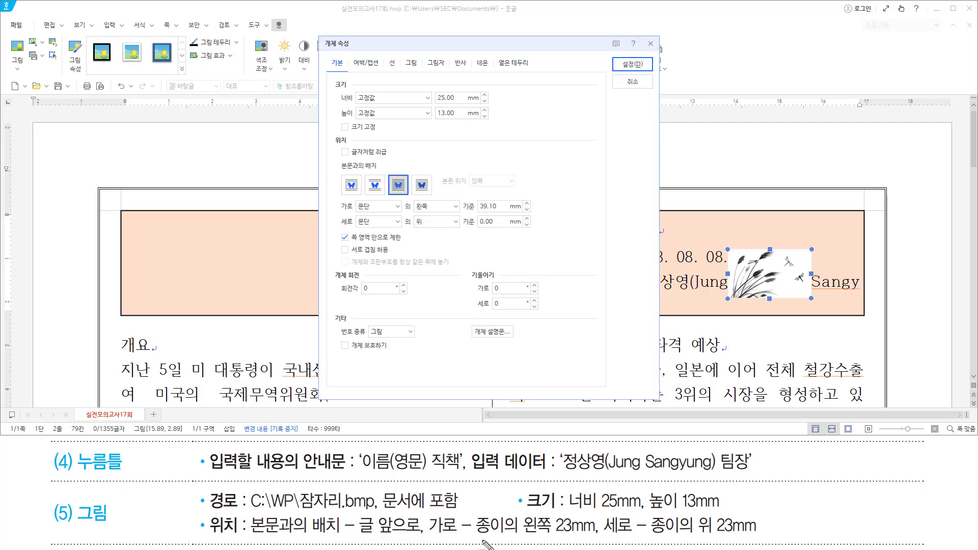
Position the picture 23 mm from the paper's left and 23 mm from the paper's top, and apply.
{"action": "left_click_drag", "start_coordinate": [477, 537], "coordinate": [760, 536]}
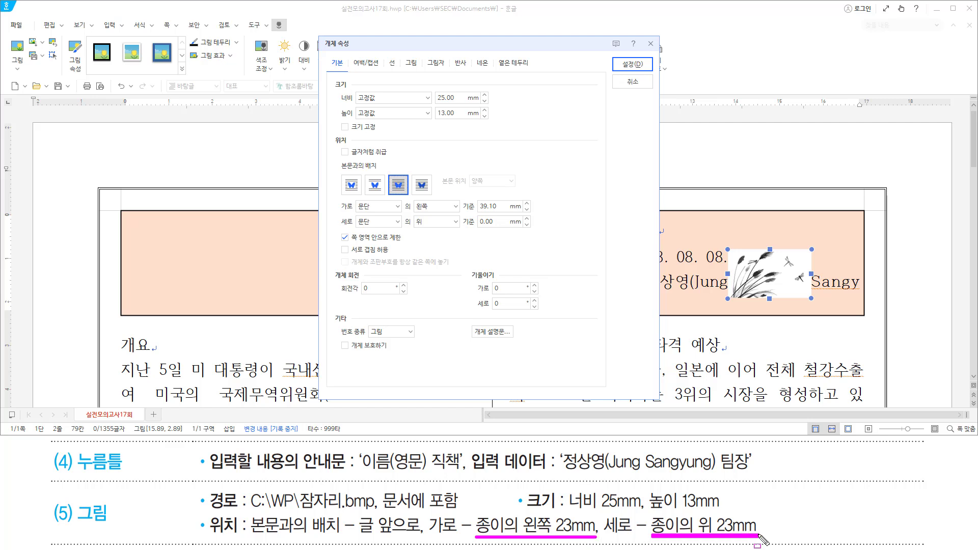
{"action": "left_click", "coordinate": [377, 206]}
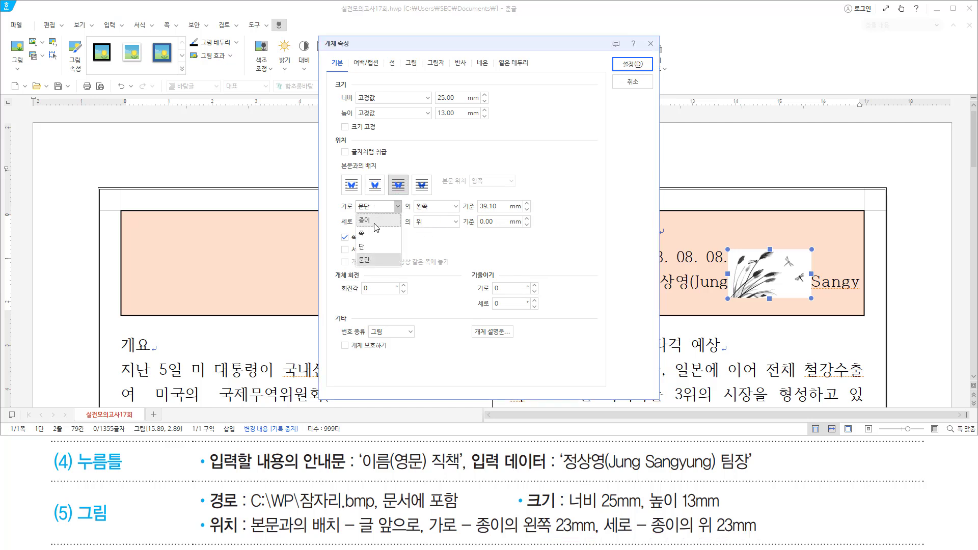
{"action": "left_click", "coordinate": [377, 230]}
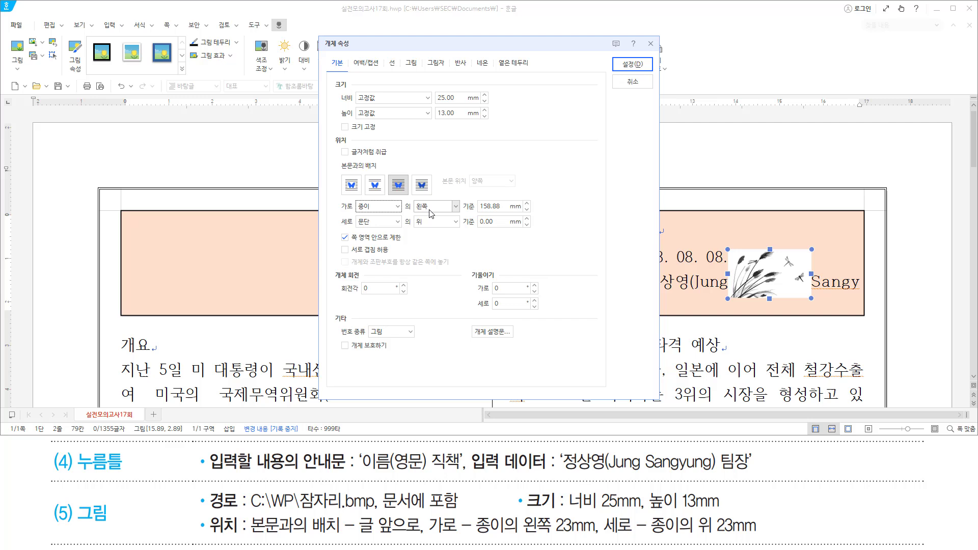
{"action": "double_click", "coordinate": [490, 206]}
{"action": "type", "text": "23"}
{"action": "left_click", "coordinate": [390, 224]}
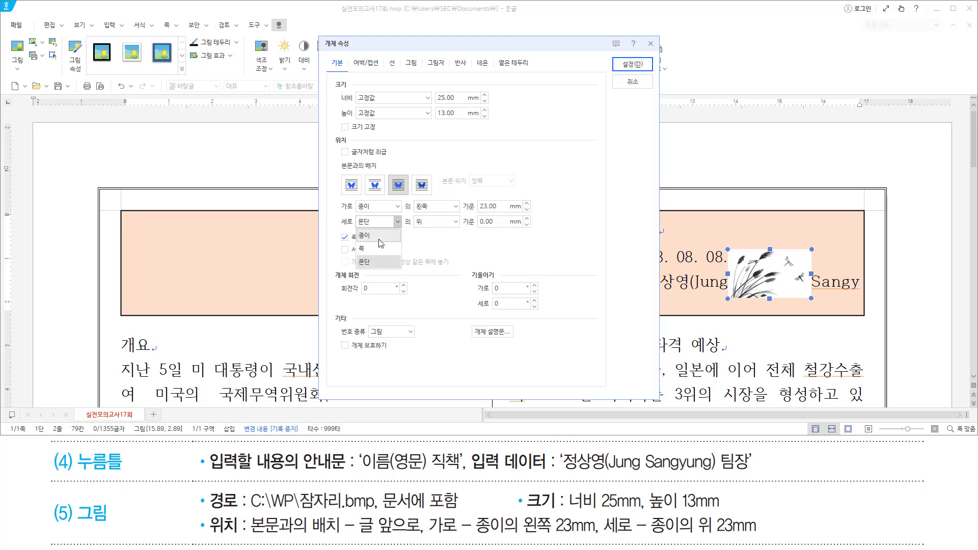
{"action": "left_click", "coordinate": [376, 233]}
{"action": "double_click", "coordinate": [489, 222]}
{"action": "type", "text": "23"}
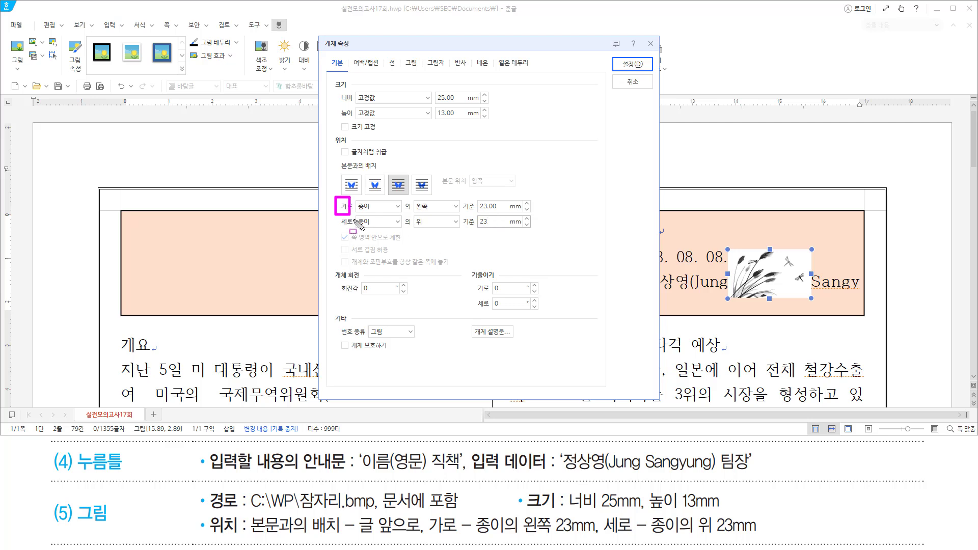
{"action": "left_click_drag", "start_coordinate": [335, 198], "coordinate": [540, 232]}
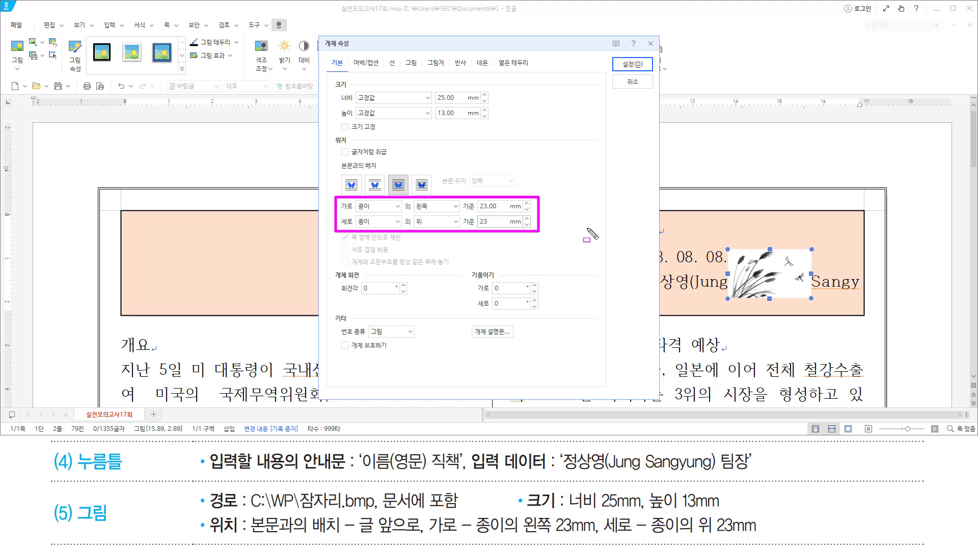
{"action": "key", "text": "Escape"}
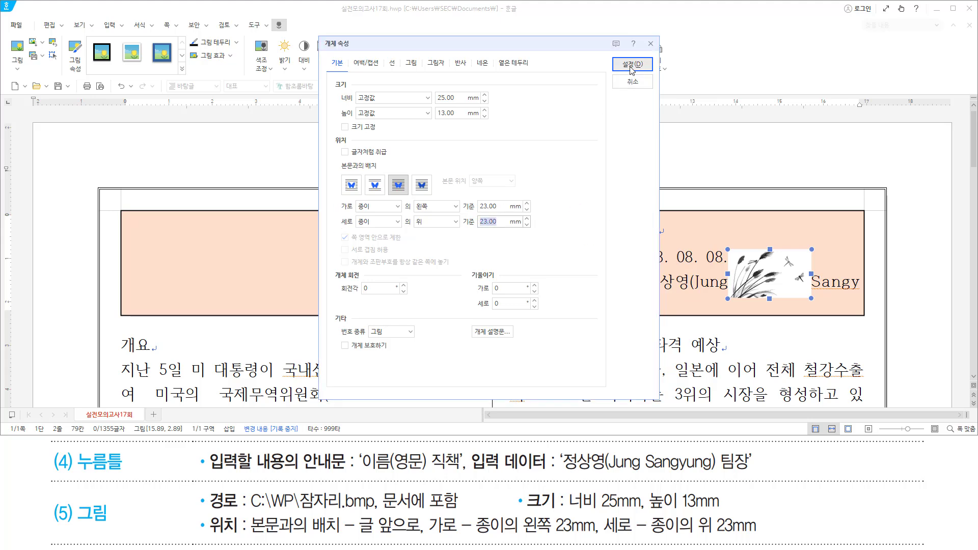
{"action": "left_click", "coordinate": [632, 63]}
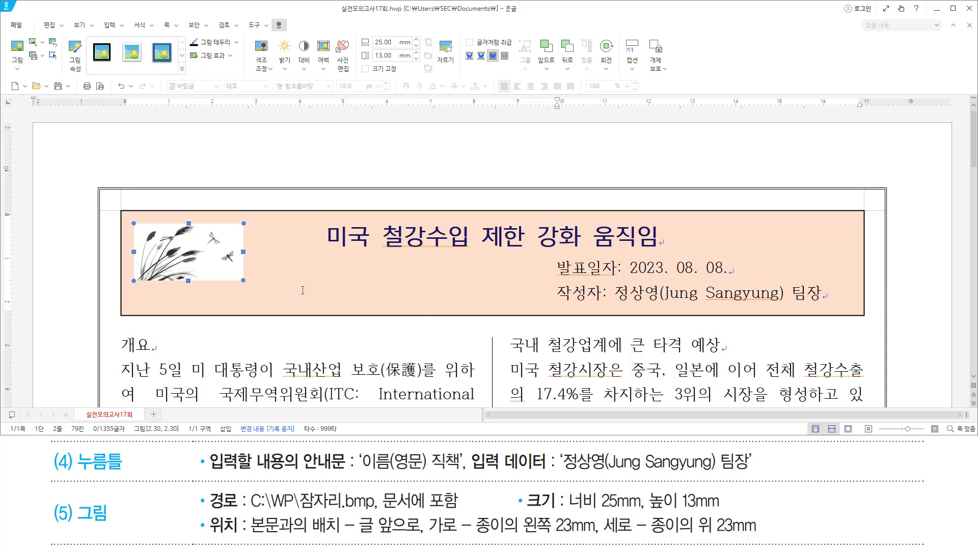
{"action": "mouse_move", "coordinate": [127, 218]}
{"action": "left_mouse_down"}
{"action": "mouse_move", "coordinate": [218, 288]}
{"action": "mouse_move", "coordinate": [252, 289]}
{"action": "left_mouse_up"}
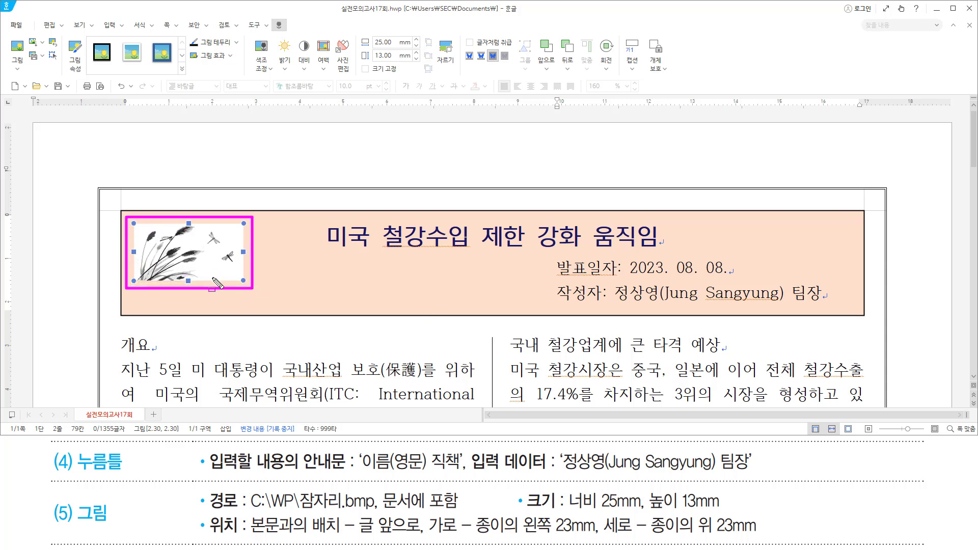
{"action": "key", "text": "Escape"}
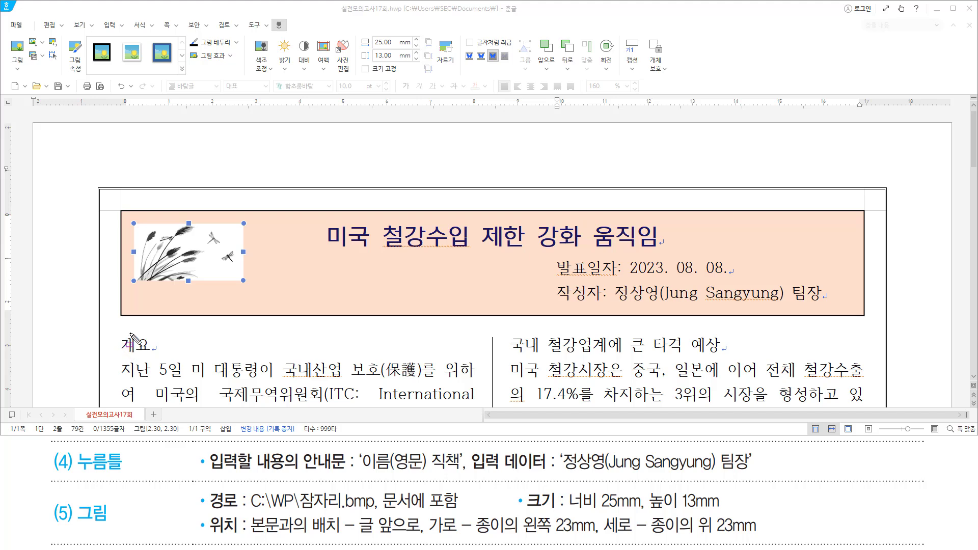
{"action": "left_click_drag", "start_coordinate": [121, 335], "coordinate": [121, 358]}
{"action": "left_click", "coordinate": [121, 345]}
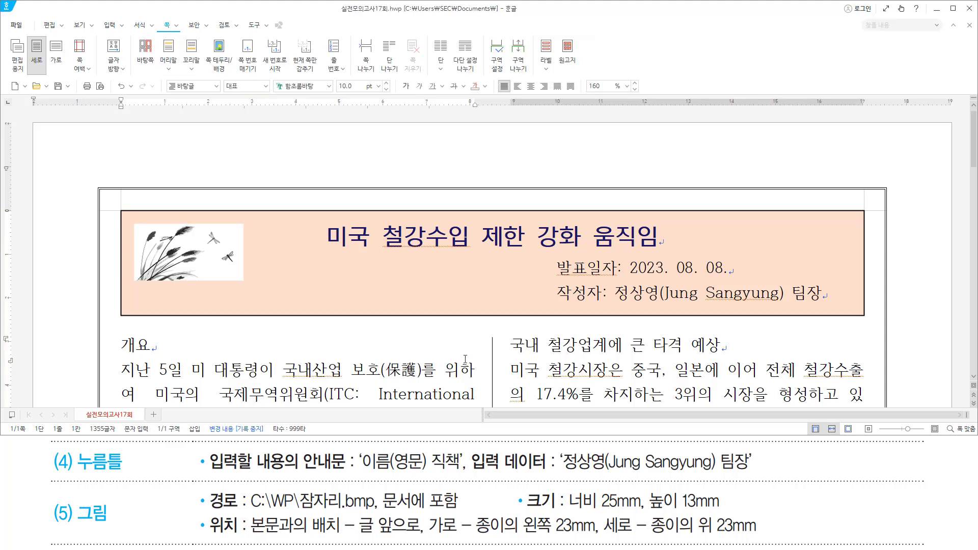
{"action": "scroll", "coordinate": [214, 247], "scroll_direction": "down", "scroll_amount": 2}
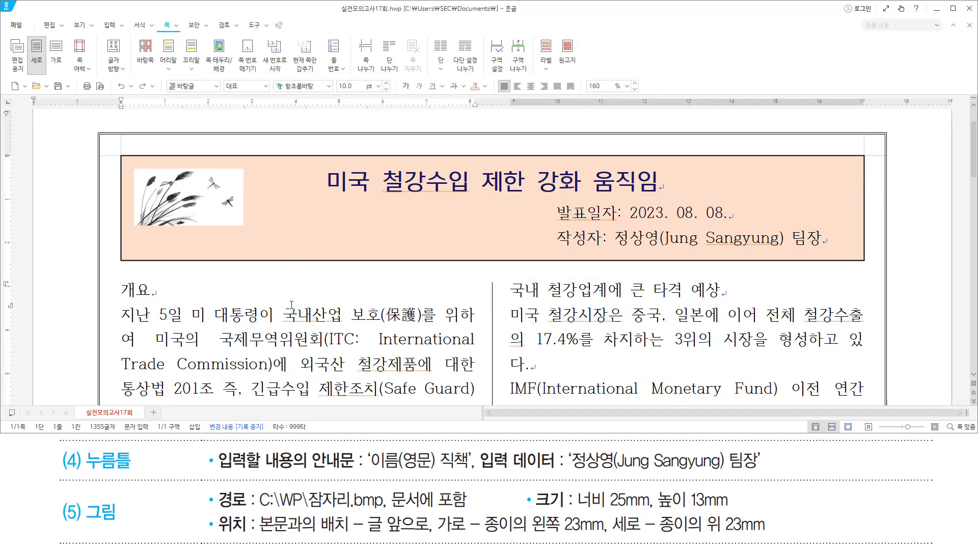
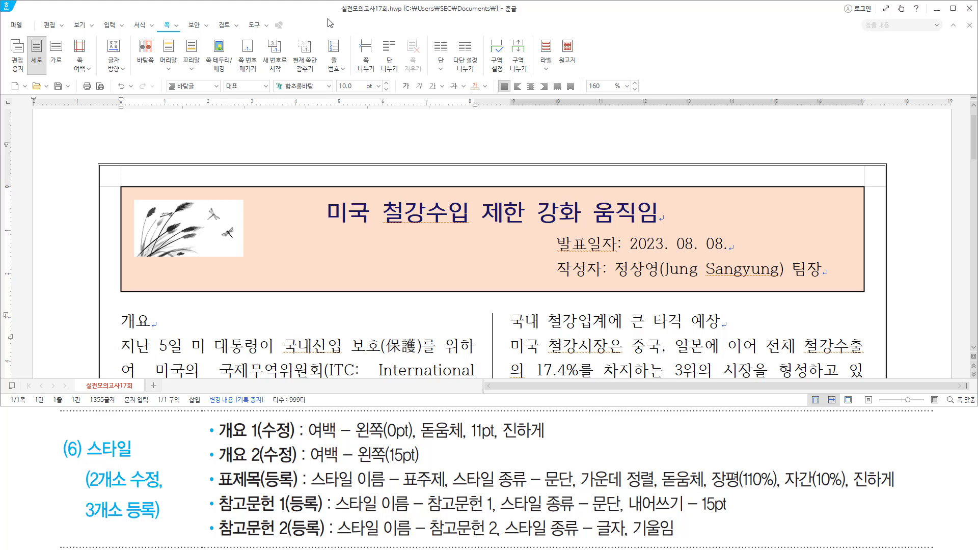
Open the Style dialog with F6, select 개요 1, and start editing it.
{"action": "key", "text": "F6"}
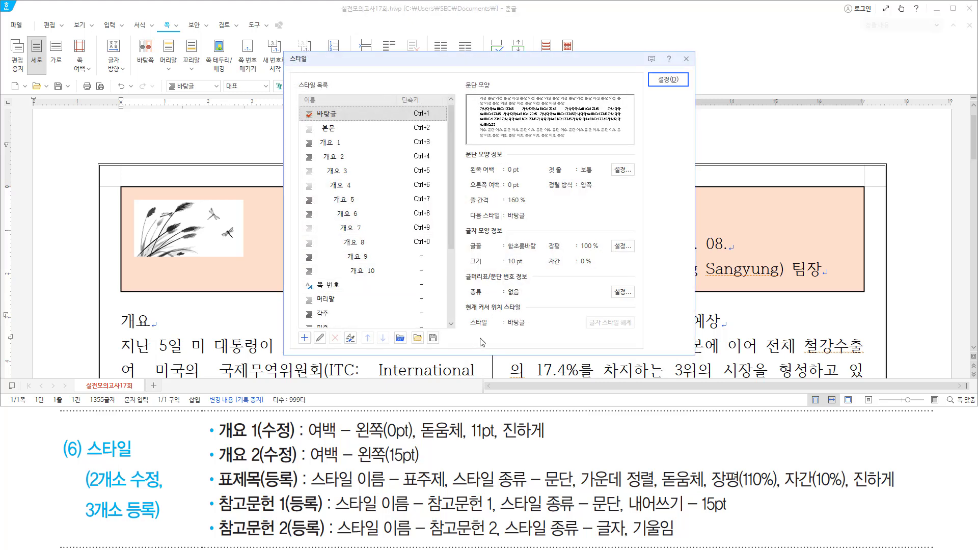
{"action": "key", "text": "alt"}
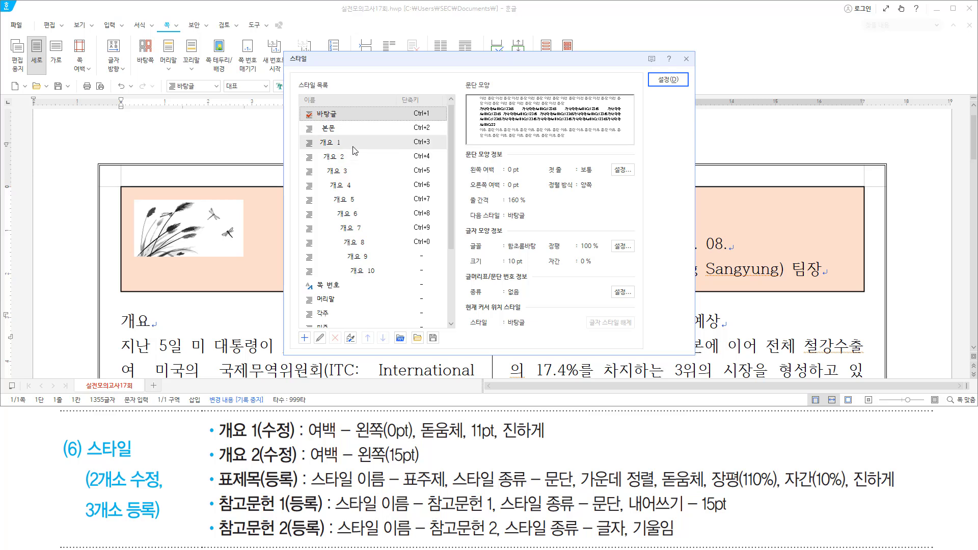
{"action": "left_click", "coordinate": [418, 142]}
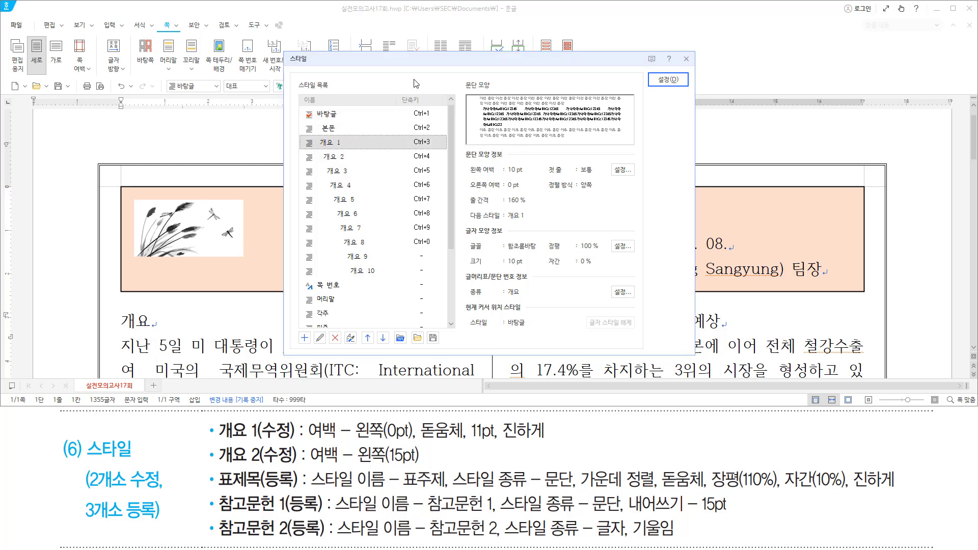
{"action": "key", "text": "alt"}
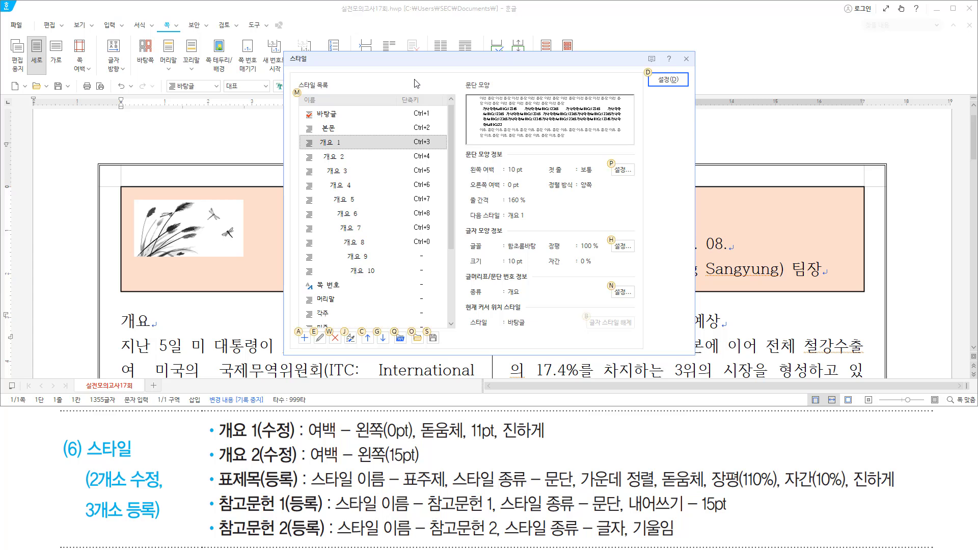
{"action": "key", "text": "e"}
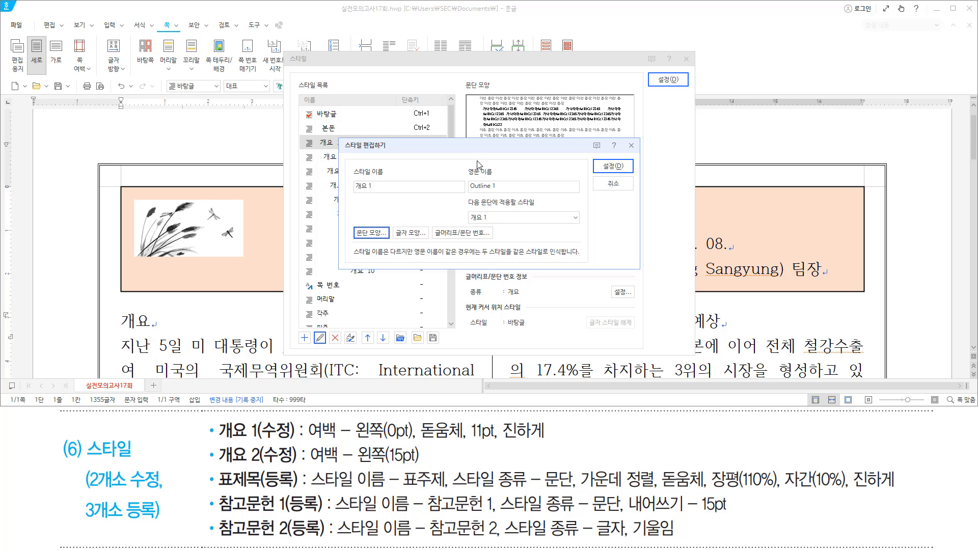
Set the 개요 1 style's paragraph left margin to 0 pt.
{"action": "key", "text": "alt"}
{"action": "type", "text": "t0"}
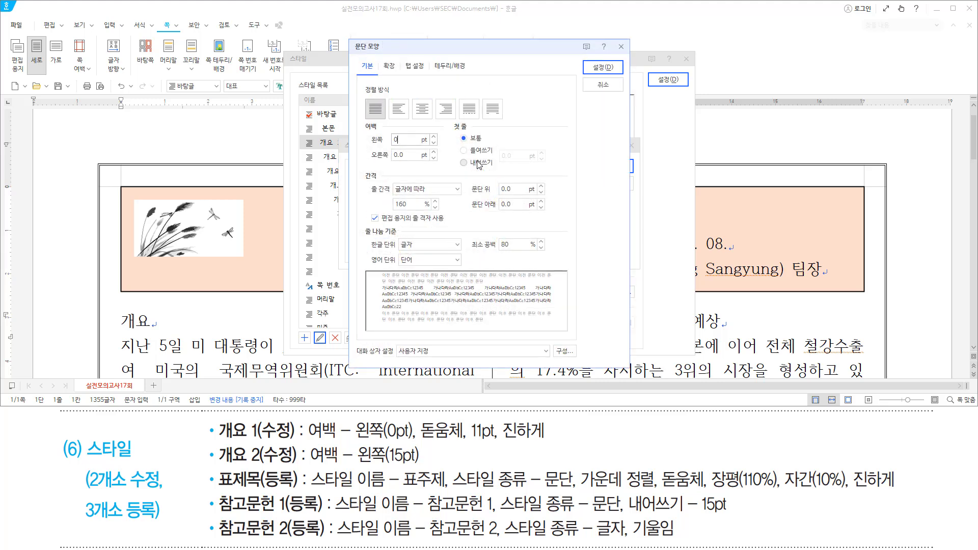
{"action": "mouse_move", "coordinate": [363, 149]}
{"action": "left_mouse_down"}
{"action": "mouse_move", "coordinate": [426, 153]}
{"action": "mouse_move", "coordinate": [428, 124]}
{"action": "left_mouse_up"}
{"action": "key", "text": "Escape"}
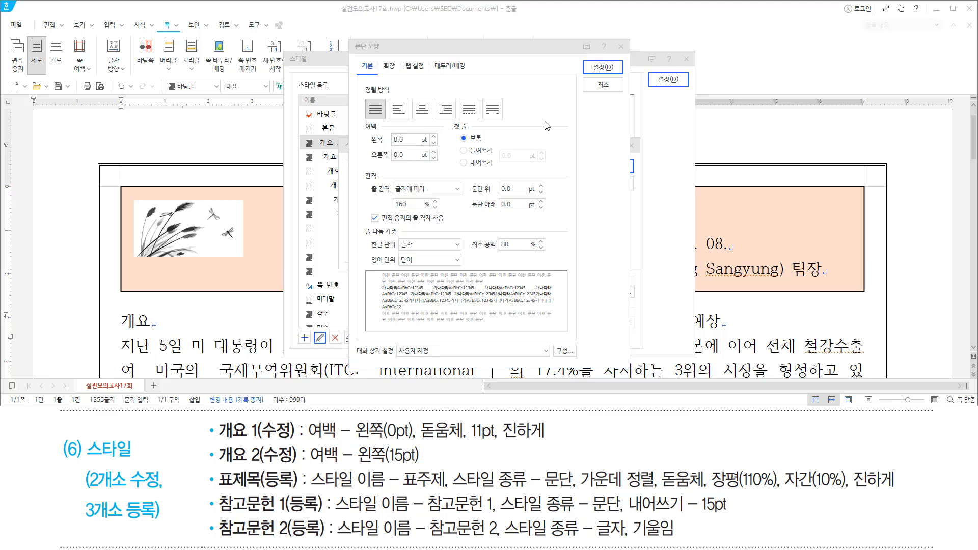
{"action": "key", "text": "Return"}
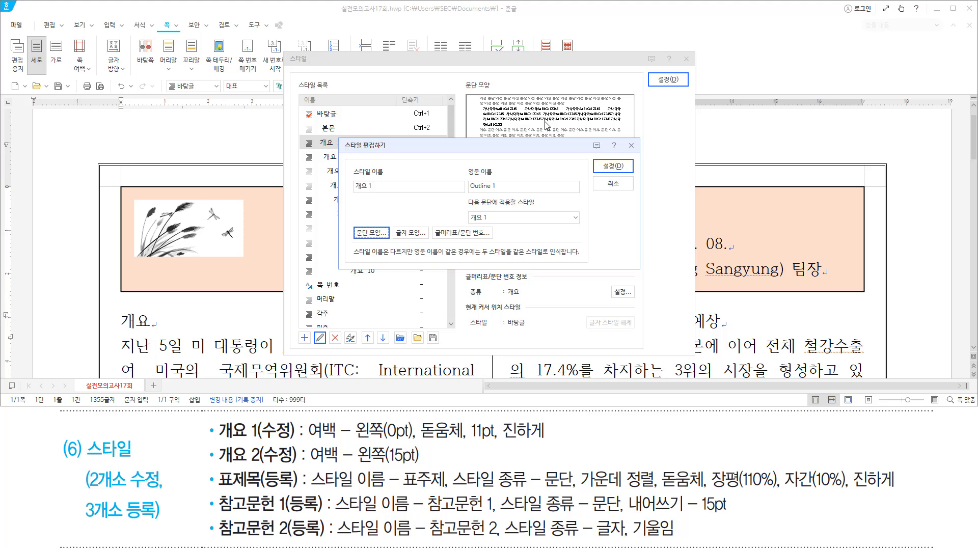
Give the 개요 1 style 돋움체 11 pt bold characters and save the style.
{"action": "key", "text": "alt"}
{"action": "type", "text": "lehed"}
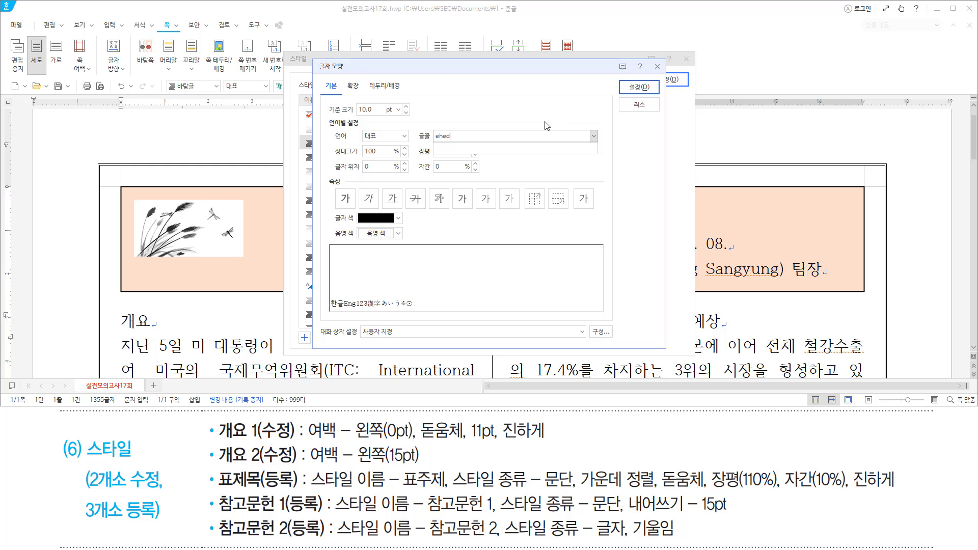
{"action": "type", "text": "na"}
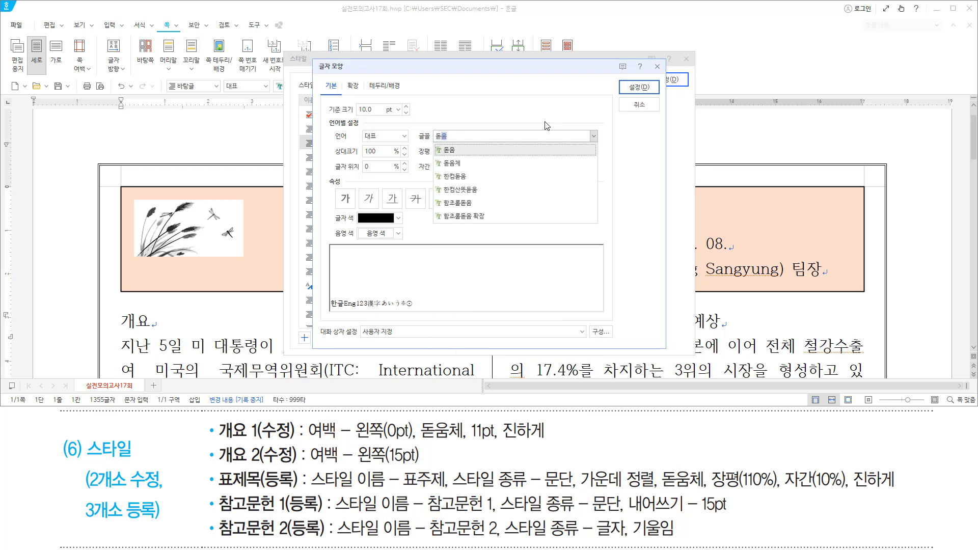
{"action": "type", "text": "cp"}
{"action": "key", "text": "Return"}
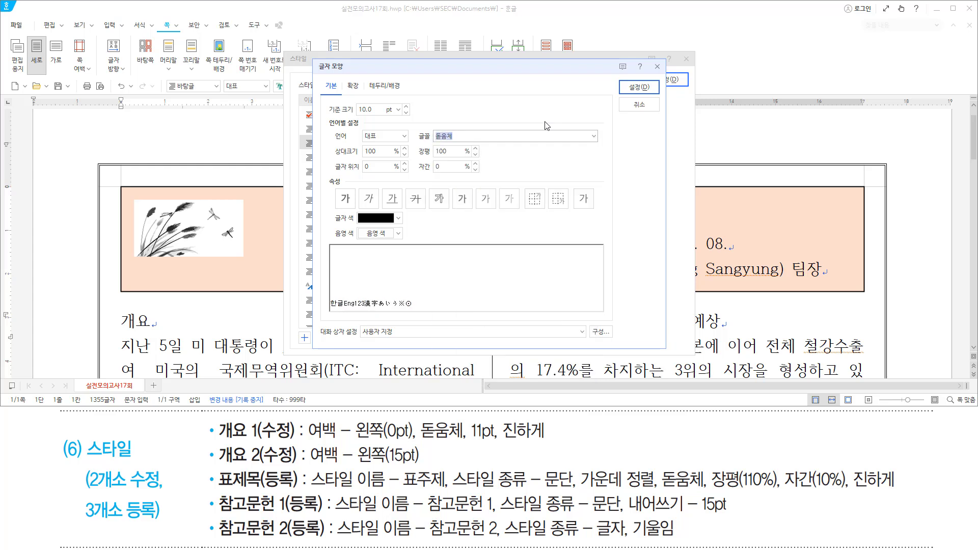
{"action": "key", "text": "alt"}
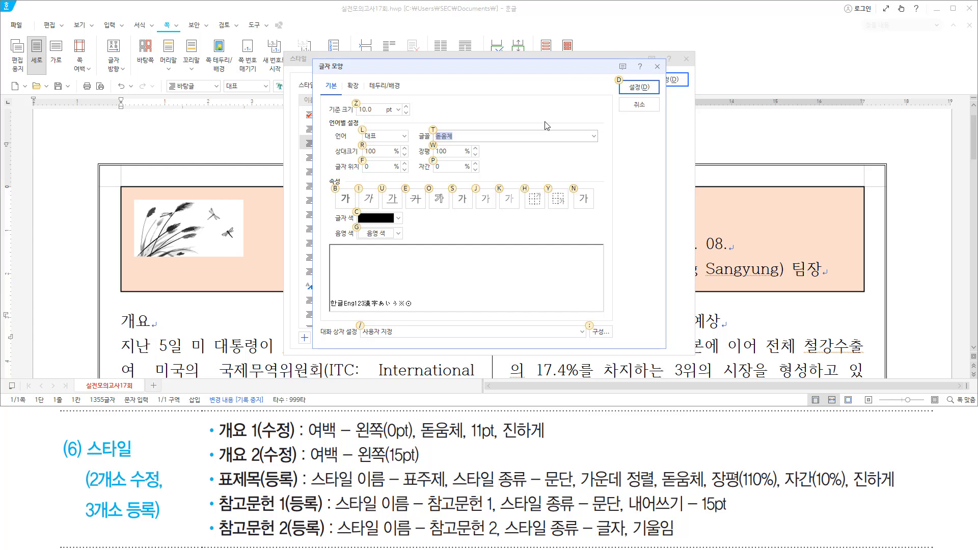
{"action": "type", "text": "z11"}
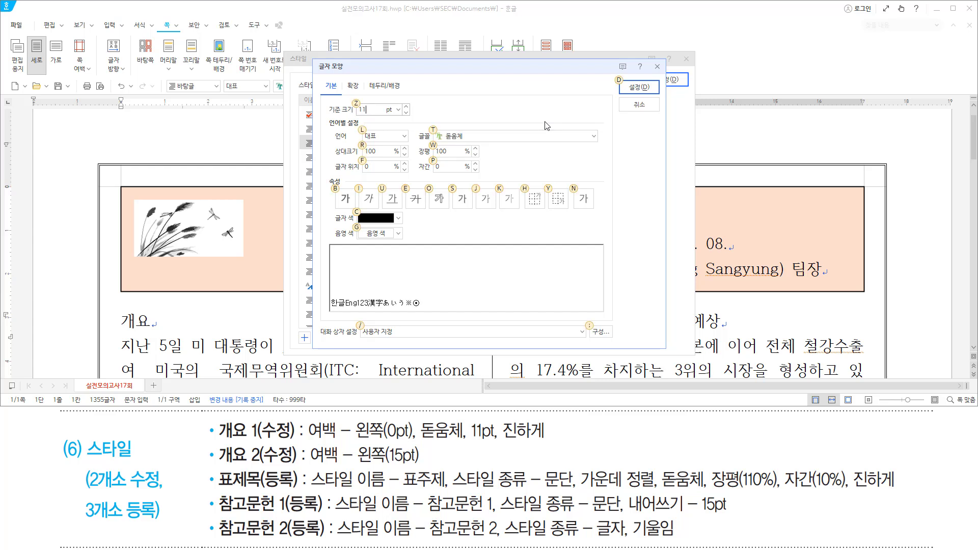
{"action": "type", "text": "b"}
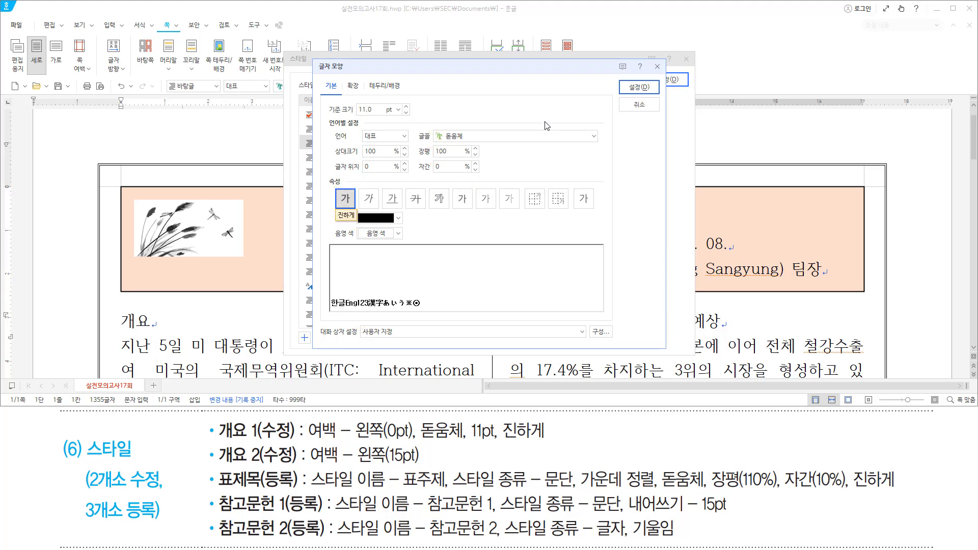
{"action": "key", "text": "Return"}
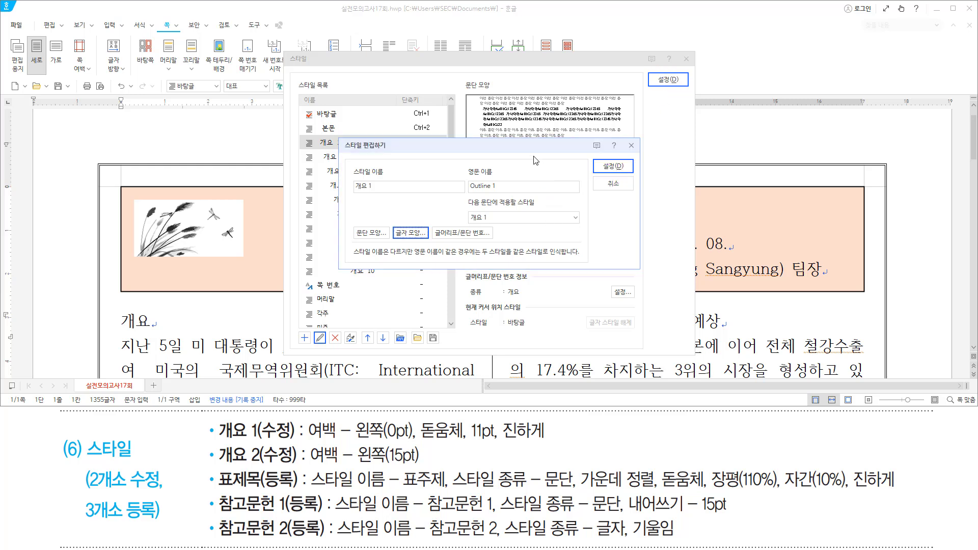
{"action": "key", "text": "alt"}
{"action": "key", "text": "alt+d"}
{"action": "key", "text": "alt+d"}
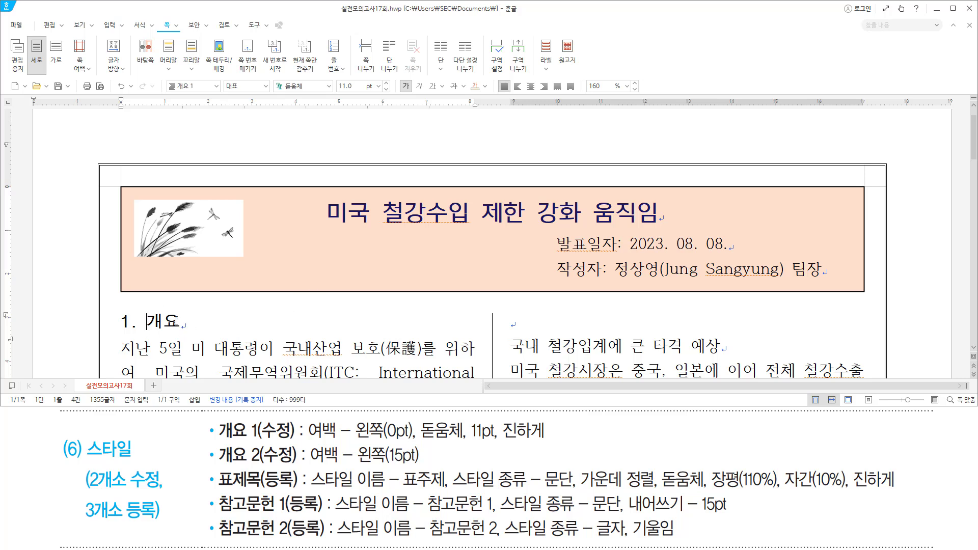
Switch to Korean input and move the caret down to the 철강제품의 지역별 수출비중 title line.
{"action": "key", "text": "Hangul"}
{"action": "key", "text": "Down"}
{"action": "key", "text": "Down"}
{"action": "key", "text": "Down"}
{"action": "key", "text": "Down"}
{"action": "key", "text": "Down"}
{"action": "key", "text": "Down"}
{"action": "key", "text": "Down"}
{"action": "key", "text": "Down"}
{"action": "key", "text": "Down"}
{"action": "key", "text": "Down"}
{"action": "key", "text": "Down"}
{"action": "key", "text": "Down"}
{"action": "key", "text": "Down"}
{"action": "key", "text": "Down"}
{"action": "key", "text": "Down"}
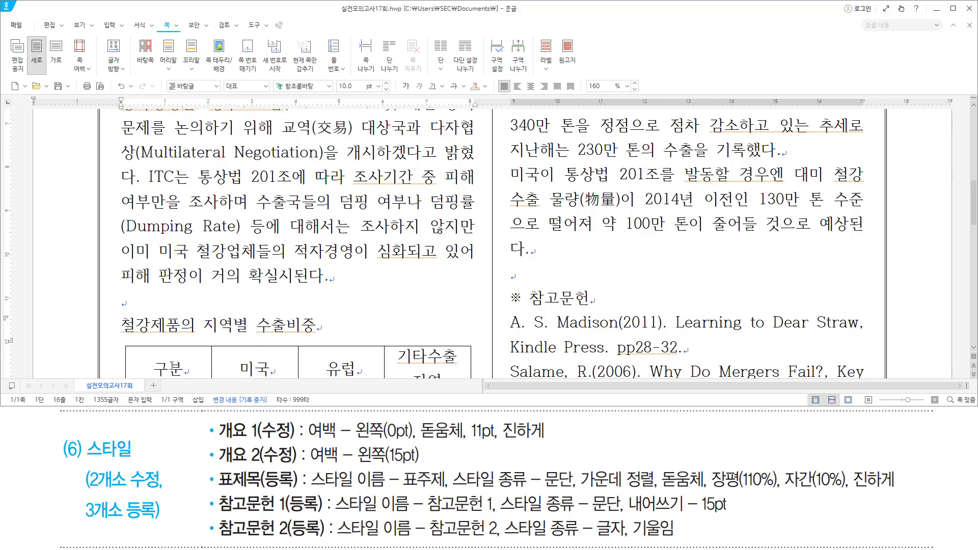
{"action": "mouse_move", "coordinate": [220, 487]}
{"action": "left_mouse_down"}
{"action": "mouse_move", "coordinate": [304, 501]}
{"action": "mouse_move", "coordinate": [301, 489]}
{"action": "left_mouse_up"}
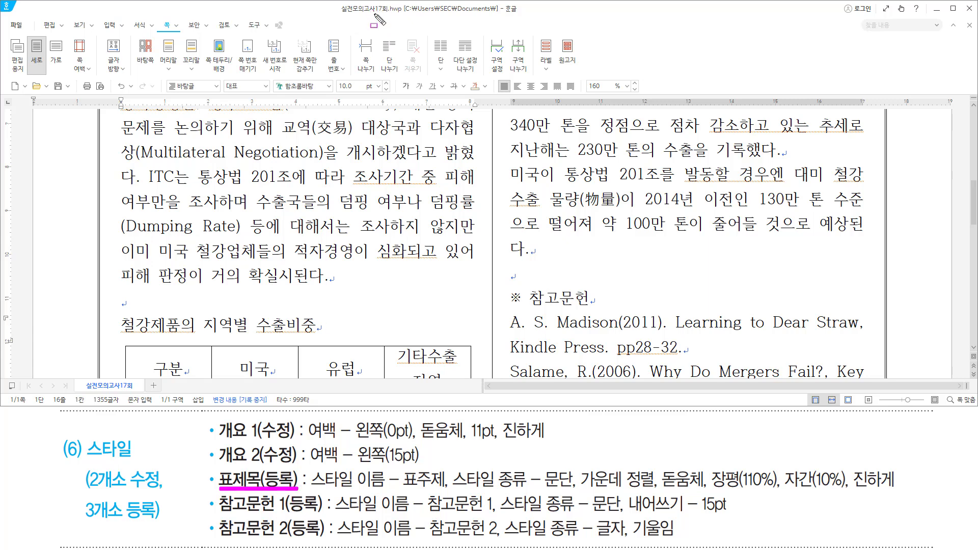
{"action": "key", "text": "Escape"}
Add a new paragraph style named 표주제 from the Style dialog.
{"action": "key", "text": "F6"}
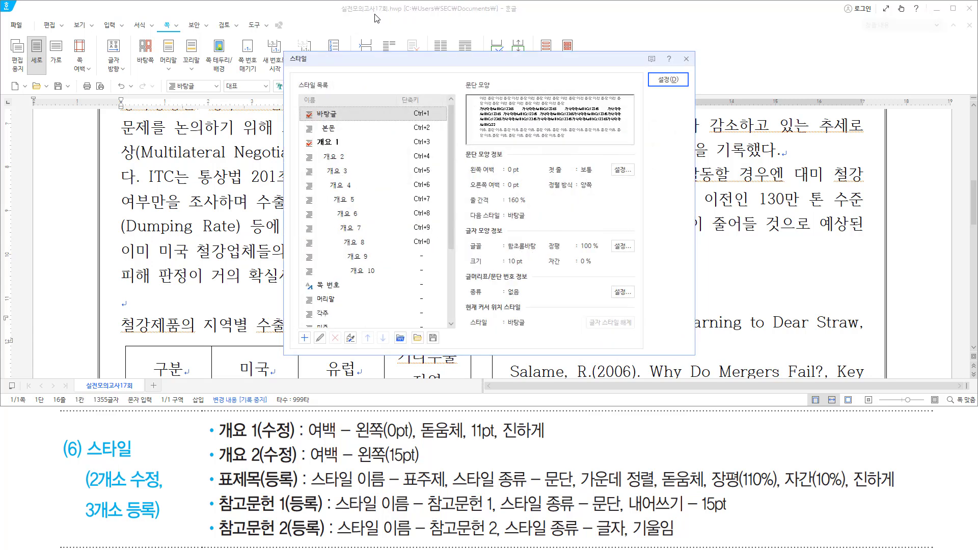
{"action": "key", "text": "alt"}
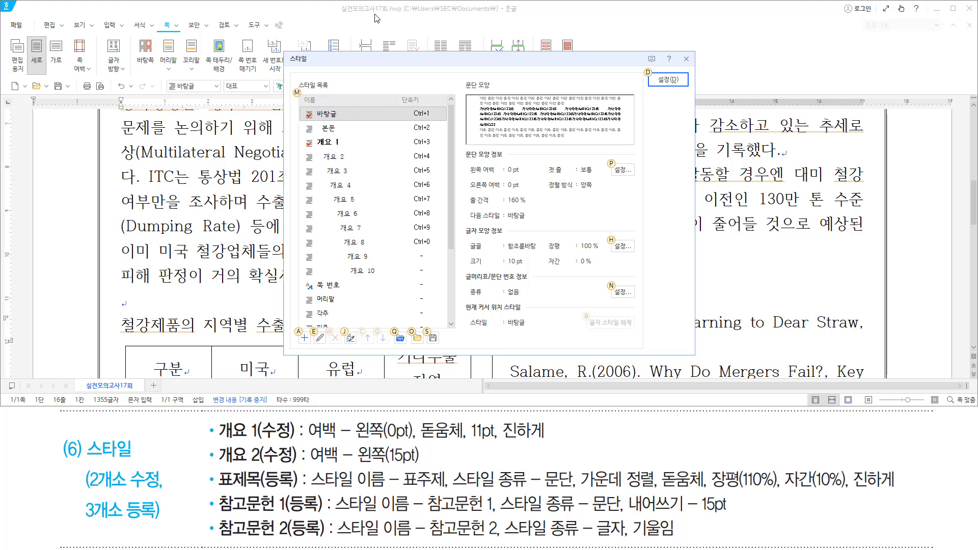
{"action": "key", "text": "a"}
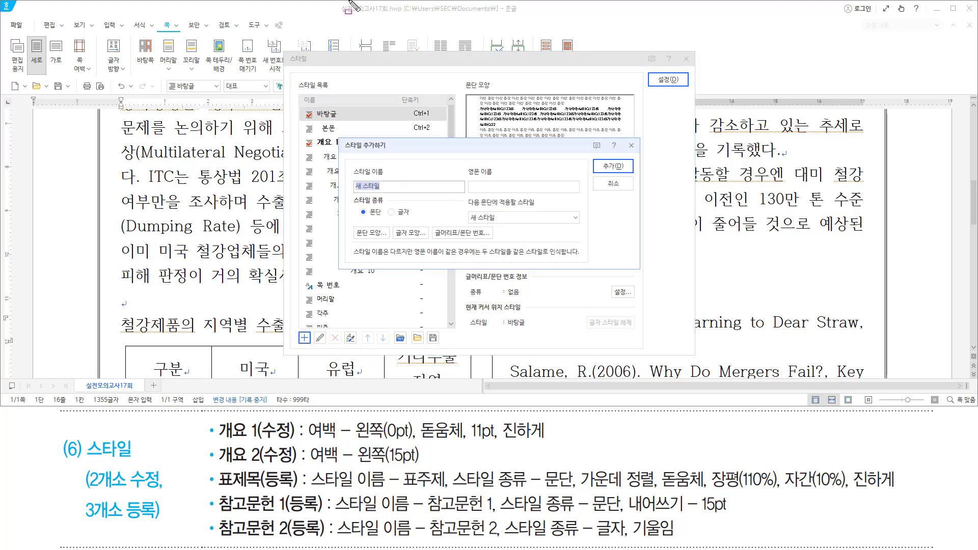
{"action": "mouse_move", "coordinate": [339, 137]}
{"action": "left_mouse_down"}
{"action": "mouse_move", "coordinate": [348, 192]}
{"action": "mouse_move", "coordinate": [561, 263]}
{"action": "mouse_move", "coordinate": [640, 269]}
{"action": "left_mouse_up"}
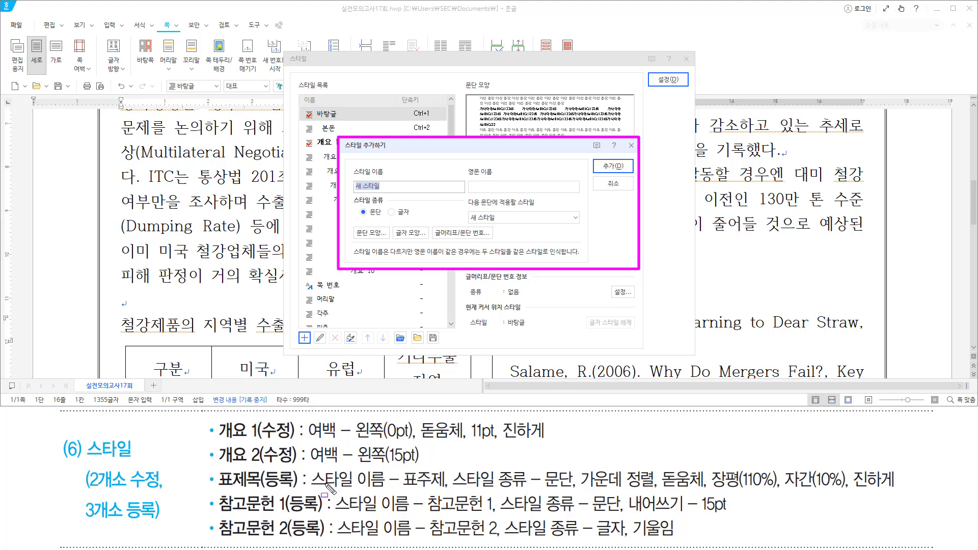
{"action": "left_click_drag", "start_coordinate": [312, 488], "coordinate": [575, 491]}
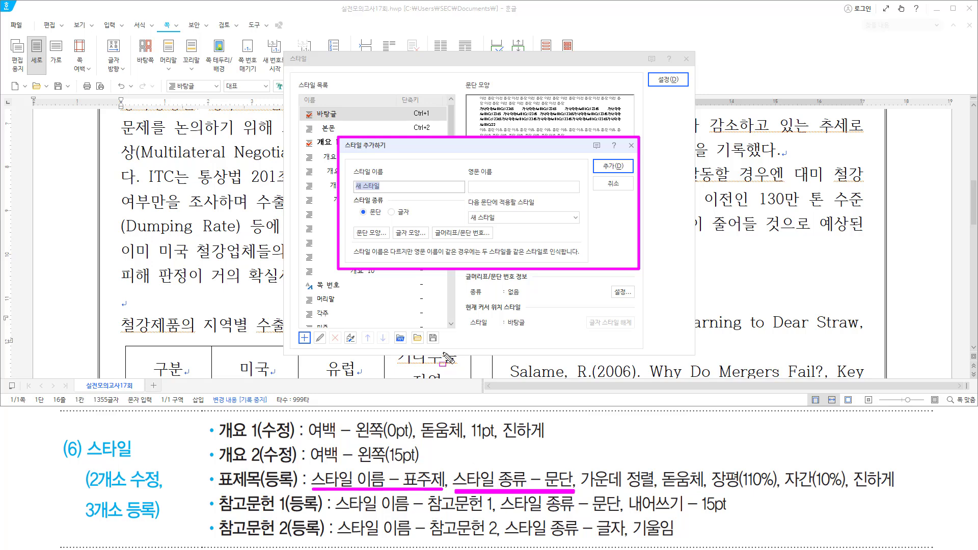
{"action": "mouse_move", "coordinate": [350, 192]}
{"action": "left_mouse_down"}
{"action": "mouse_move", "coordinate": [358, 217]}
{"action": "mouse_move", "coordinate": [385, 218]}
{"action": "left_mouse_up"}
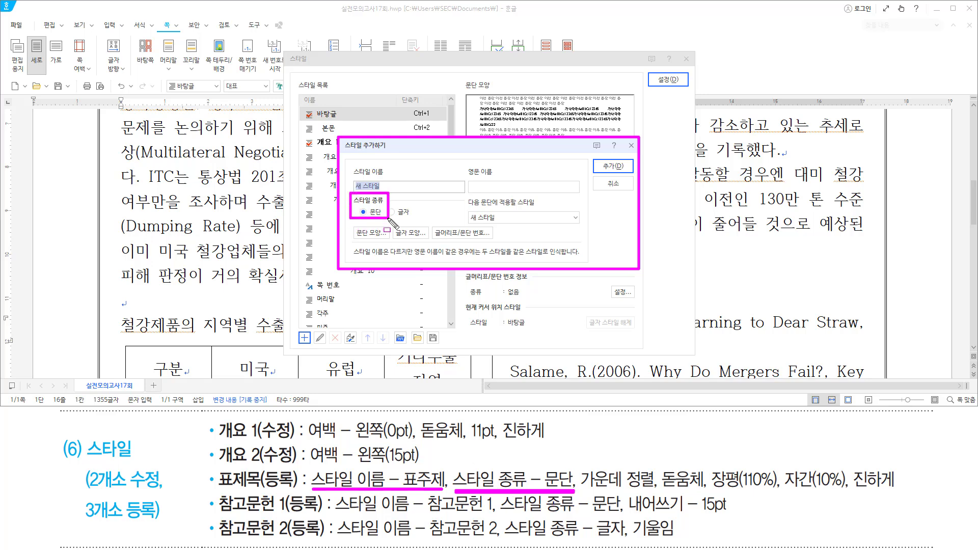
{"action": "key", "text": "Escape"}
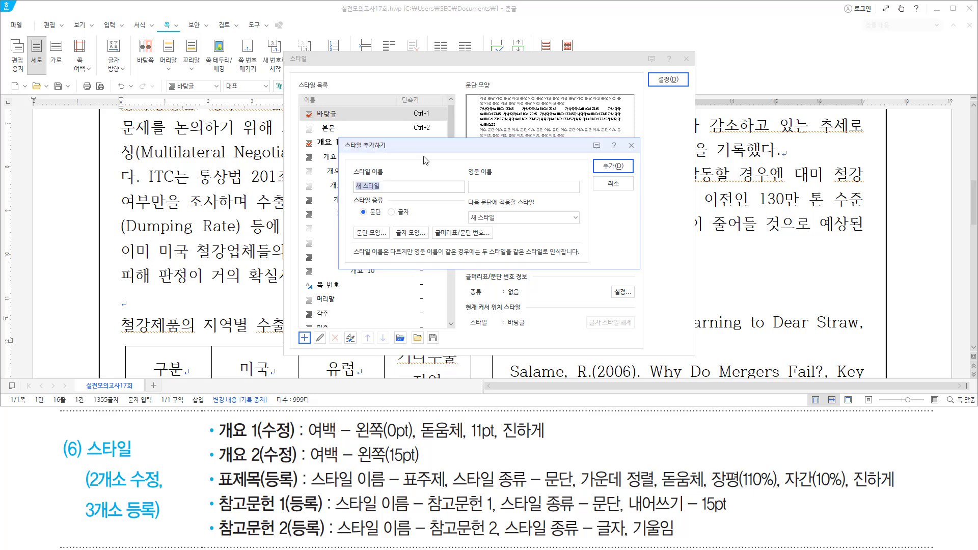
{"action": "type", "text": "표주제"}
{"action": "key", "text": "Return"}
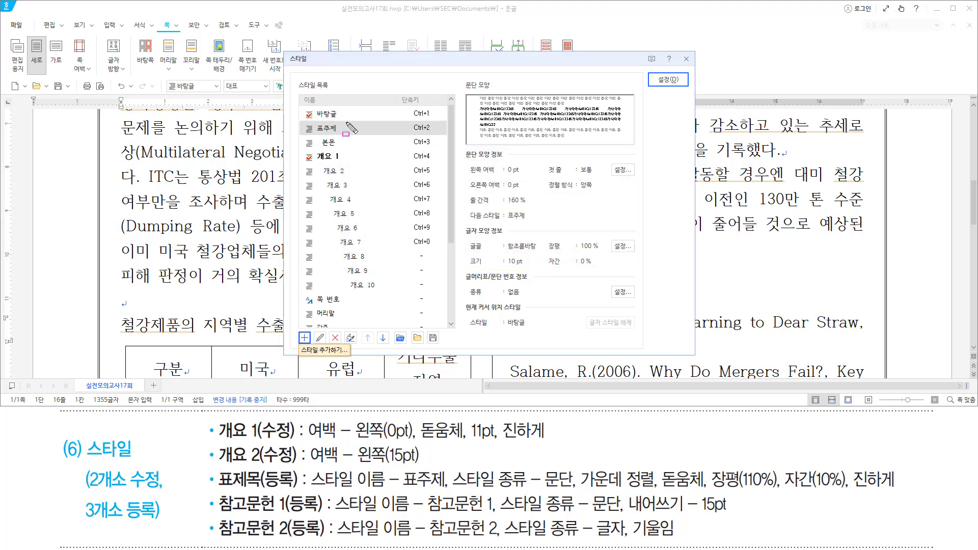
{"action": "left_click_drag", "start_coordinate": [302, 120], "coordinate": [365, 135]}
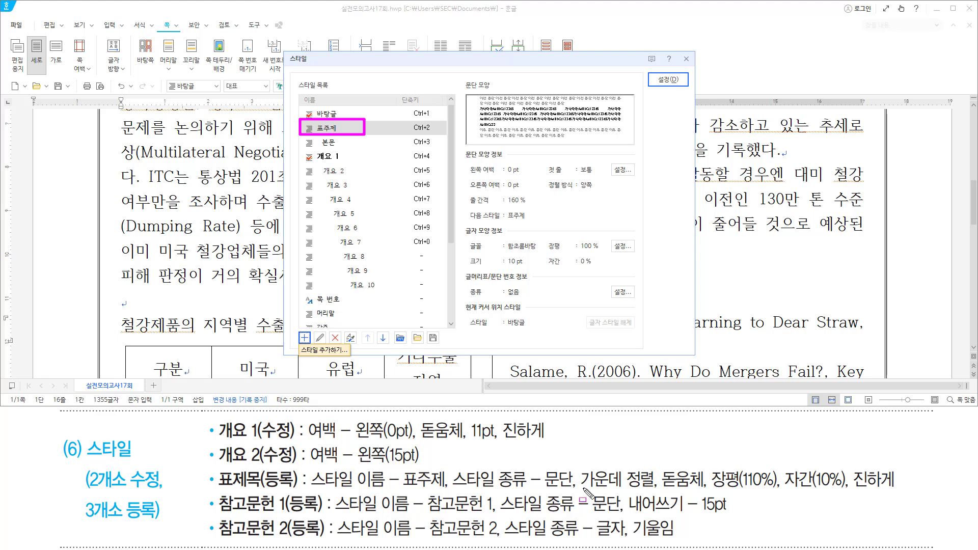
{"action": "left_click_drag", "start_coordinate": [580, 488], "coordinate": [902, 491]}
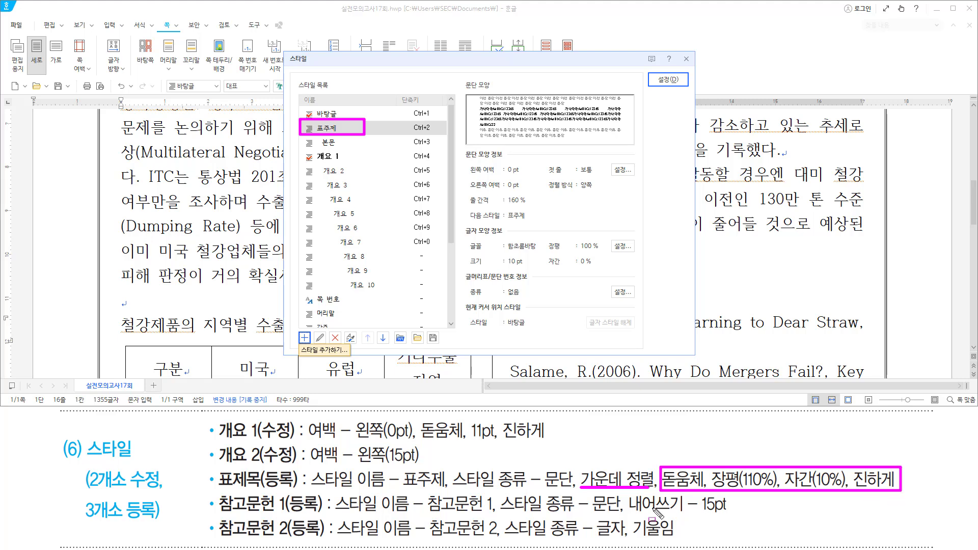
{"action": "key", "text": "Escape"}
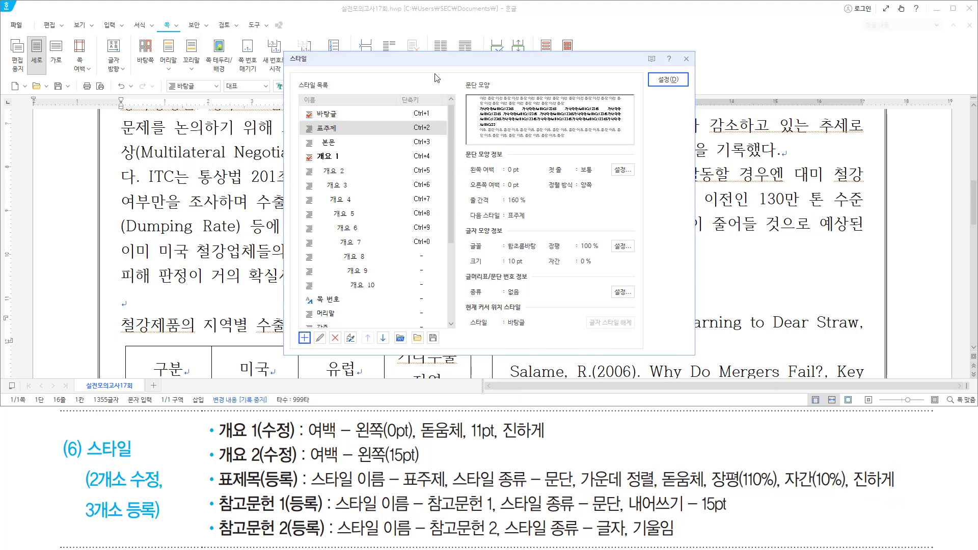
Set the 표주제 style's paragraph alignment to centred.
{"action": "key", "text": "alt"}
{"action": "key", "text": "e"}
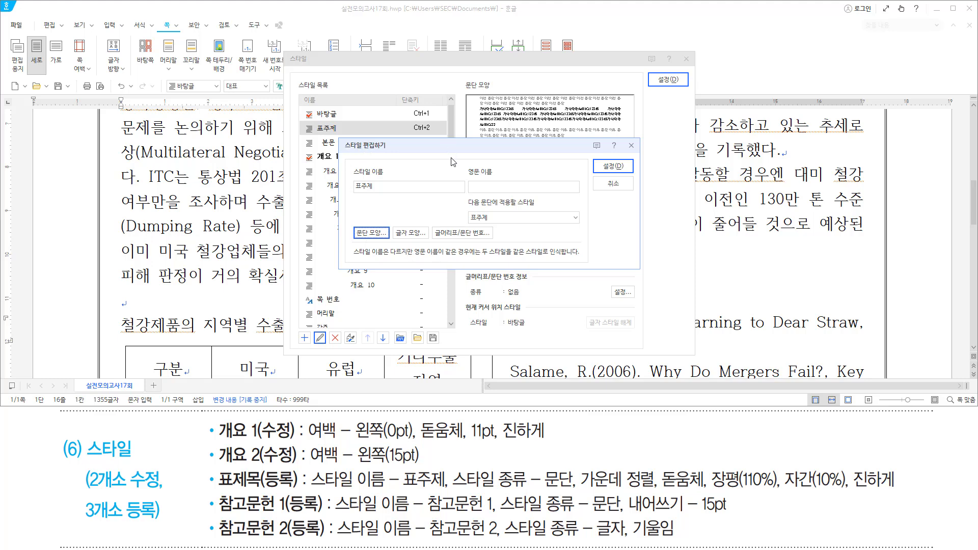
{"action": "key", "text": "alt"}
{"action": "key", "text": "t"}
{"action": "key", "text": "ctrl+shift+c"}
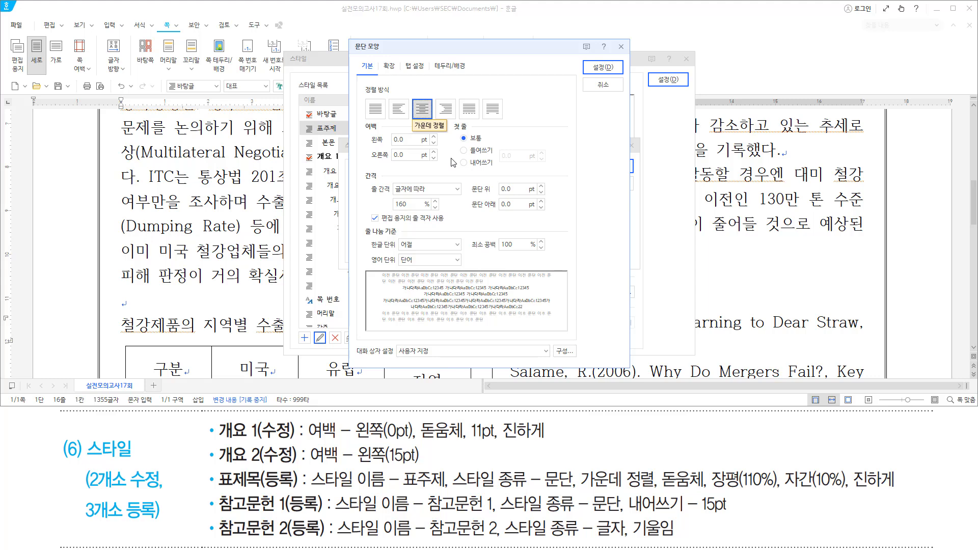
{"action": "key", "text": "Return"}
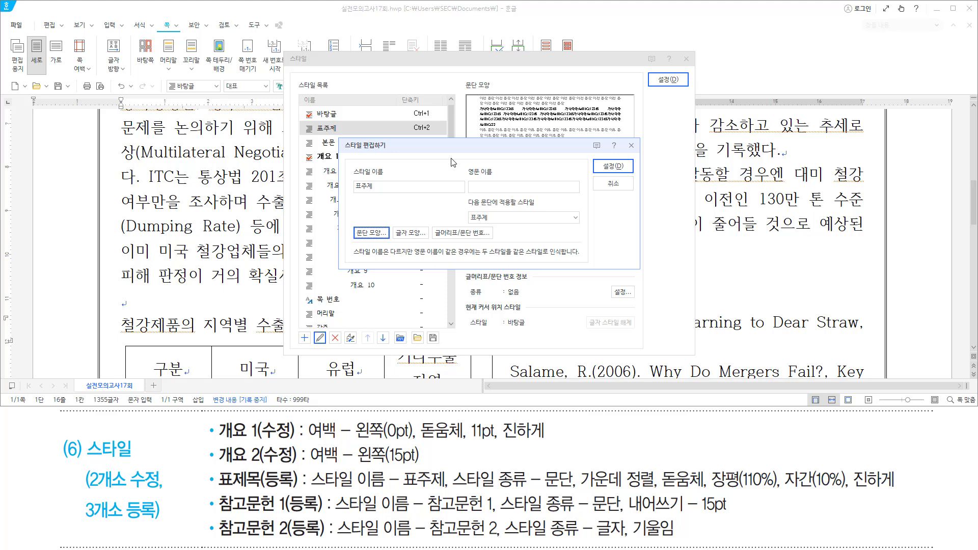
Give the 표주제 style 돋움체 font, 110% width, 10% spacing and bold.
{"action": "key", "text": "alt"}
{"action": "type", "text": "l돋움"}
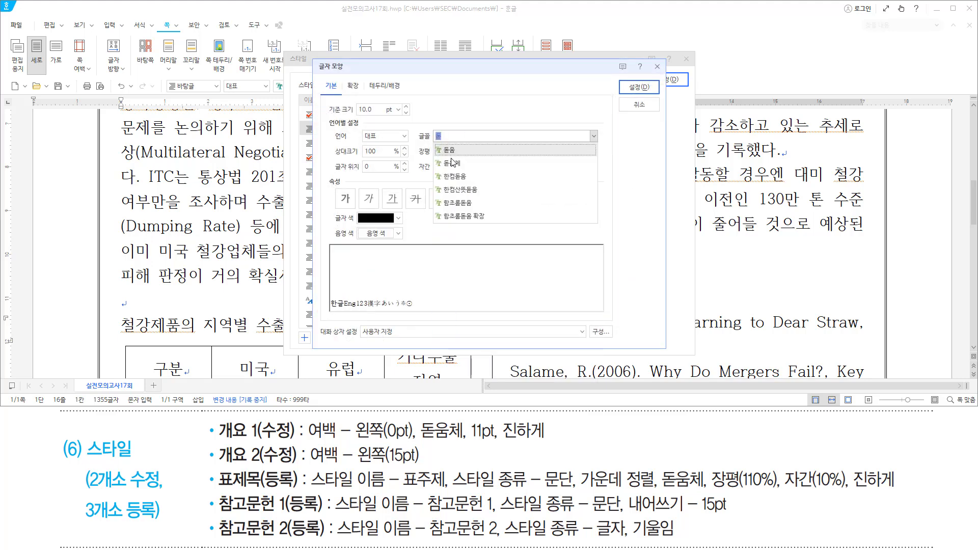
{"action": "key", "text": "Return"}
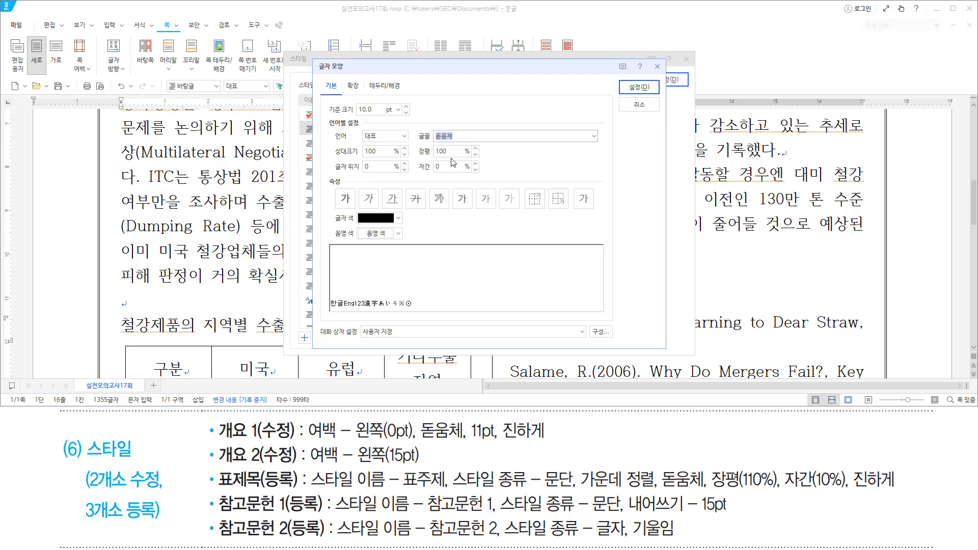
{"action": "key", "text": "alt"}
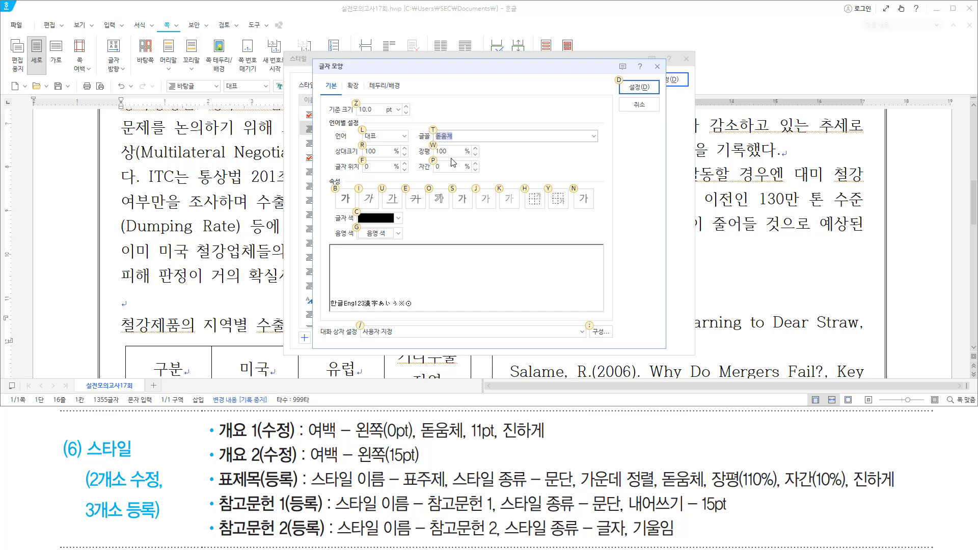
{"action": "type", "text": "w110"}
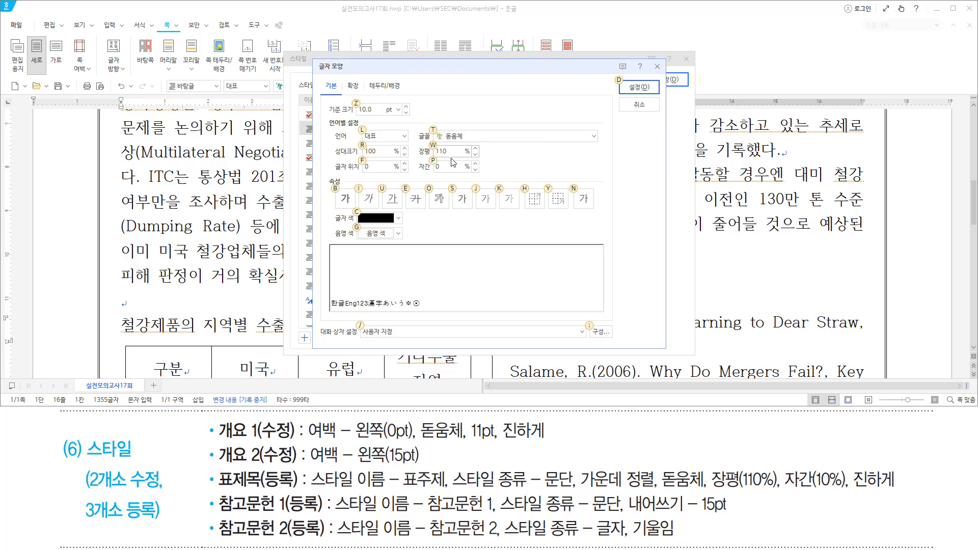
{"action": "type", "text": "p"}
{"action": "type", "text": "10"}
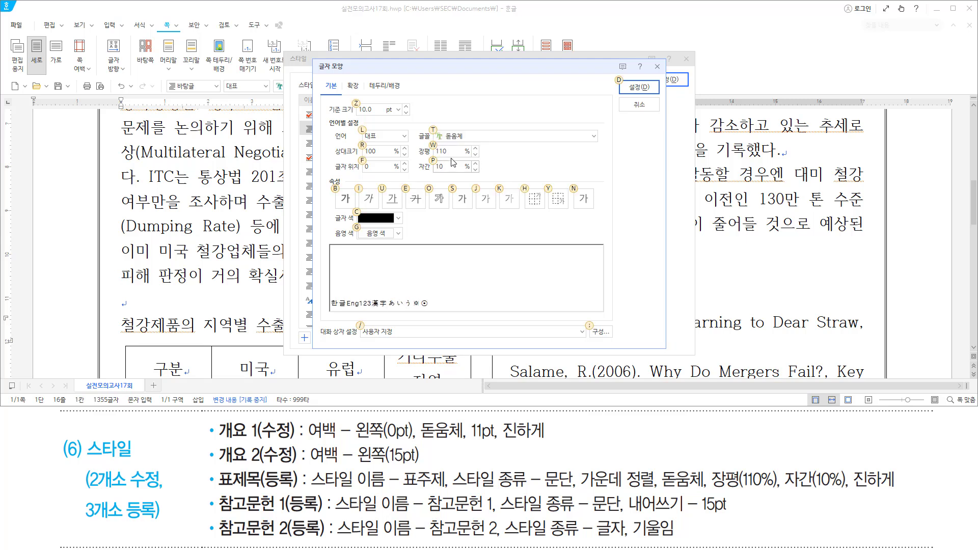
{"action": "type", "text": "b"}
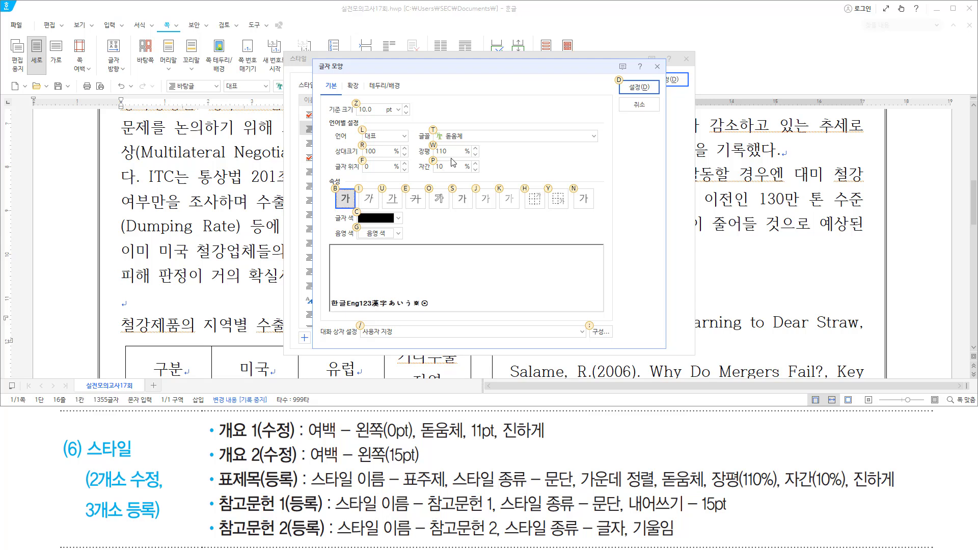
{"action": "mouse_move", "coordinate": [417, 127]}
{"action": "left_mouse_down"}
{"action": "mouse_move", "coordinate": [461, 174]}
{"action": "mouse_move", "coordinate": [474, 173]}
{"action": "left_mouse_up"}
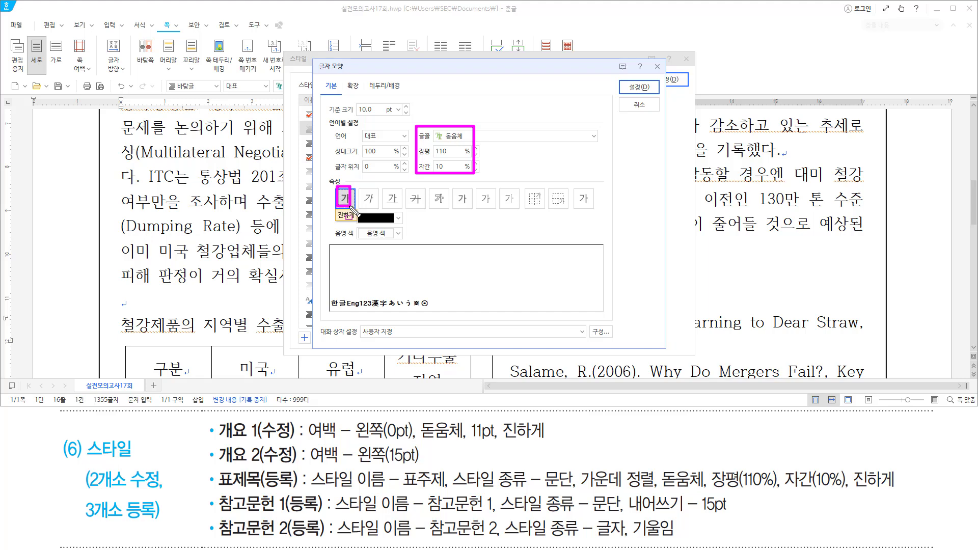
{"action": "key", "text": "Escape"}
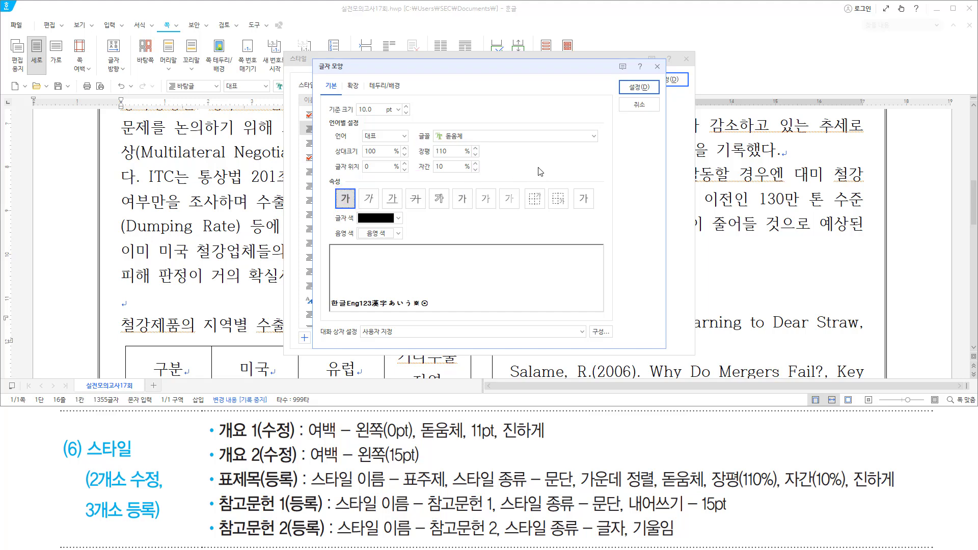
{"action": "key", "text": "Return"}
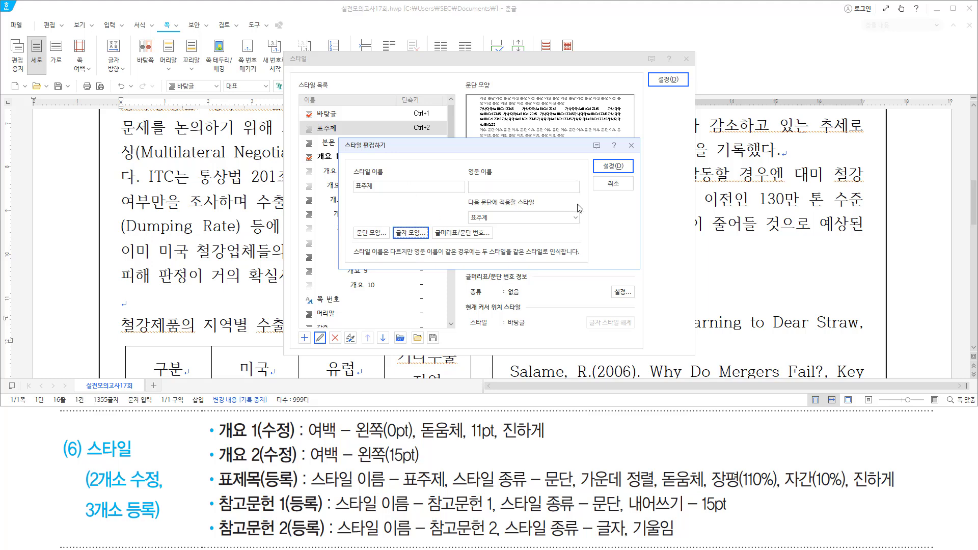
Save the 표주제 style and apply it to the 철강제품의 지역별 수출비중 title.
{"action": "left_click_drag", "start_coordinate": [598, 160], "coordinate": [632, 174]}
{"action": "left_click_drag", "start_coordinate": [656, 68], "coordinate": [673, 88]}
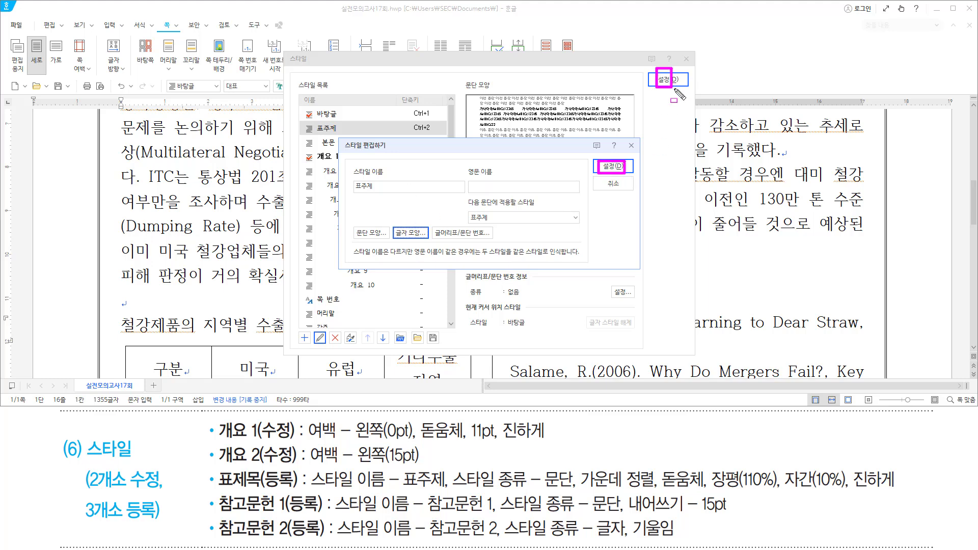
{"action": "key", "text": "Escape"}
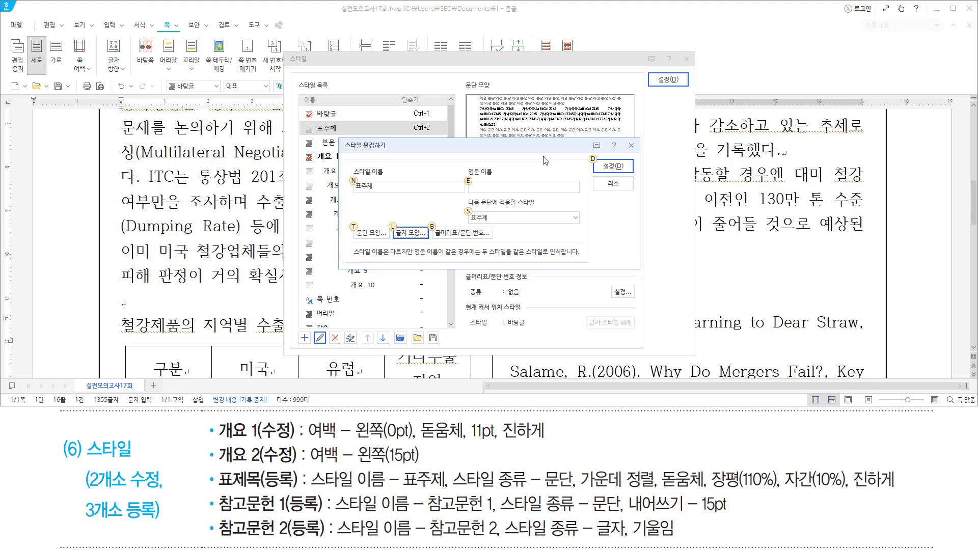
{"action": "key", "text": "Return"}
{"action": "key", "text": "Return"}
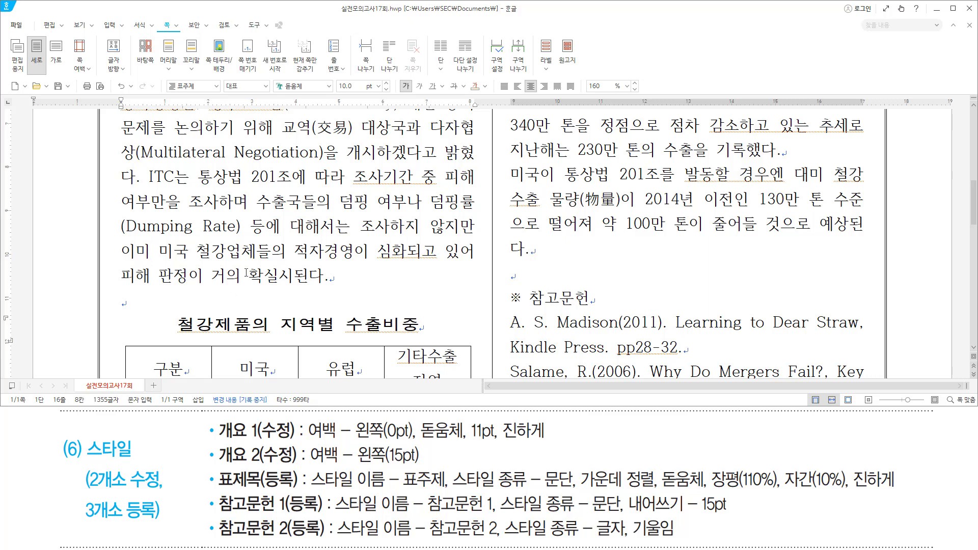
{"action": "key", "text": "Hangul"}
Apply 개요 1 to the 철강업계 전망 line, making it '2. 철강업계 전망', then return to the top.
{"action": "key", "text": "Down"}
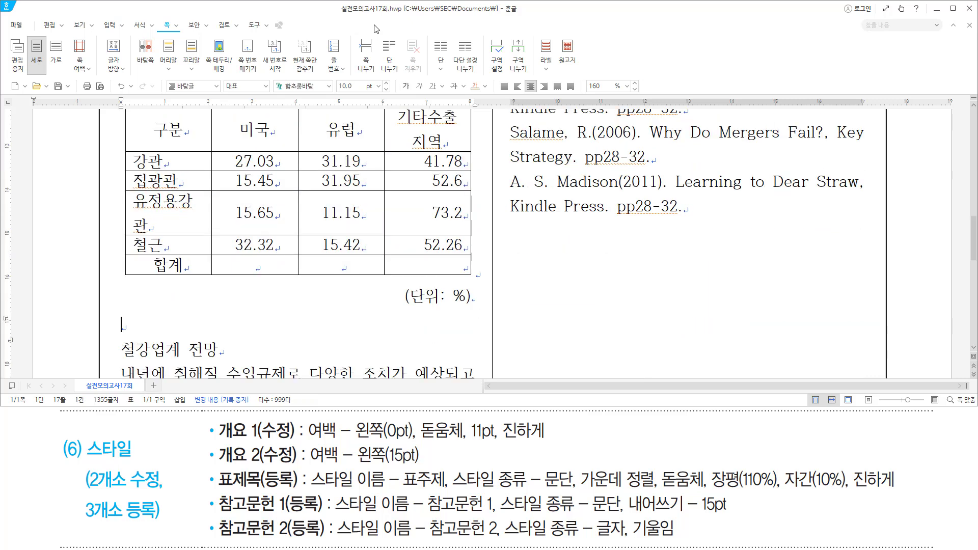
{"action": "key", "text": "Down"}
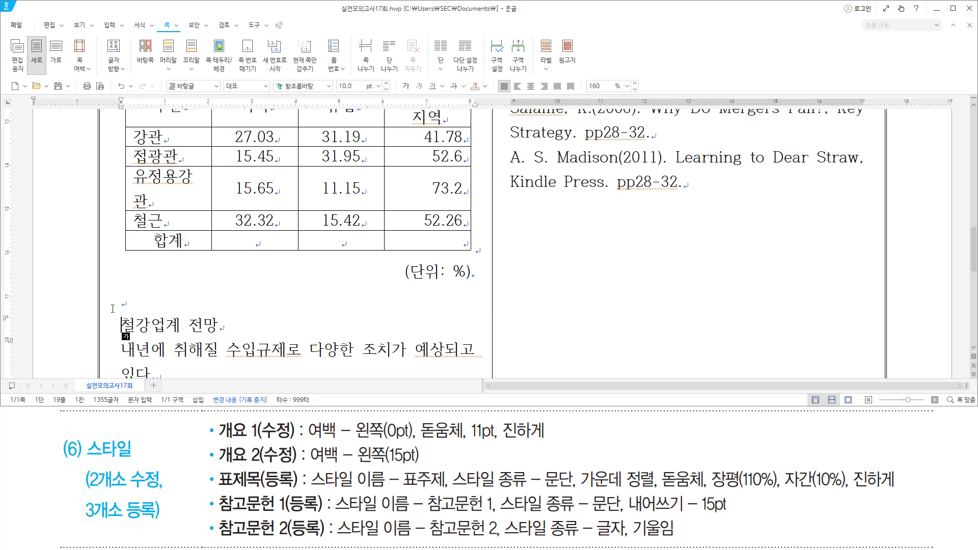
{"action": "left_click", "coordinate": [216, 87]}
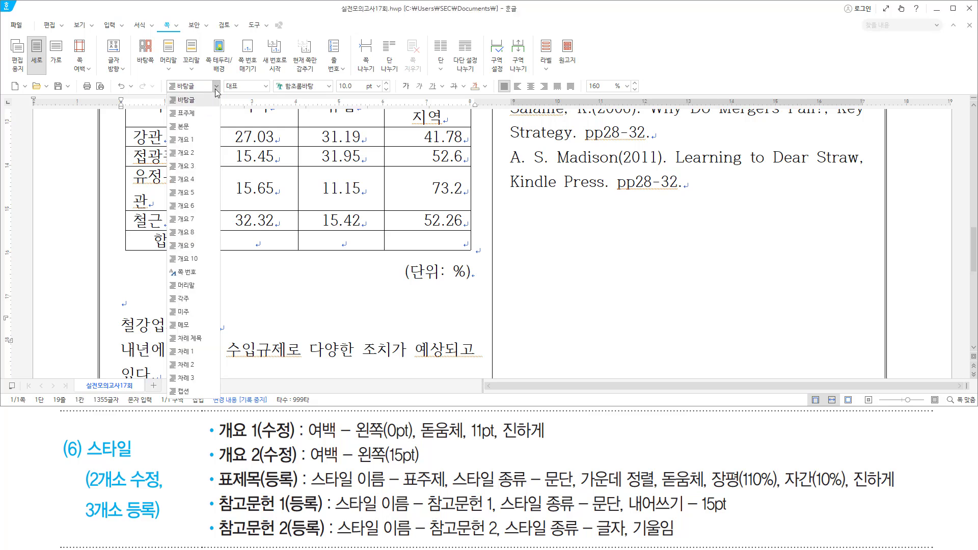
{"action": "left_click", "coordinate": [194, 140]}
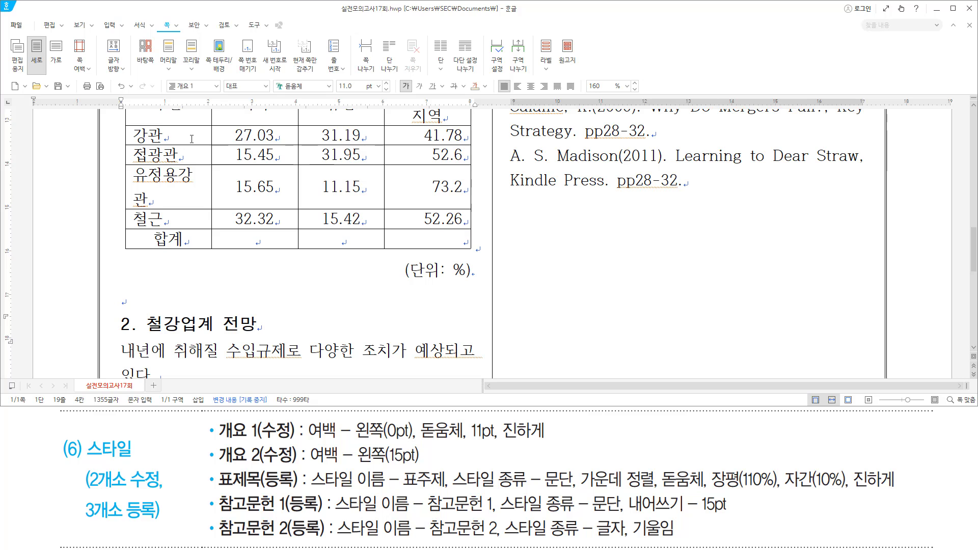
{"action": "key", "text": "Hangul"}
{"action": "key", "text": "Down"}
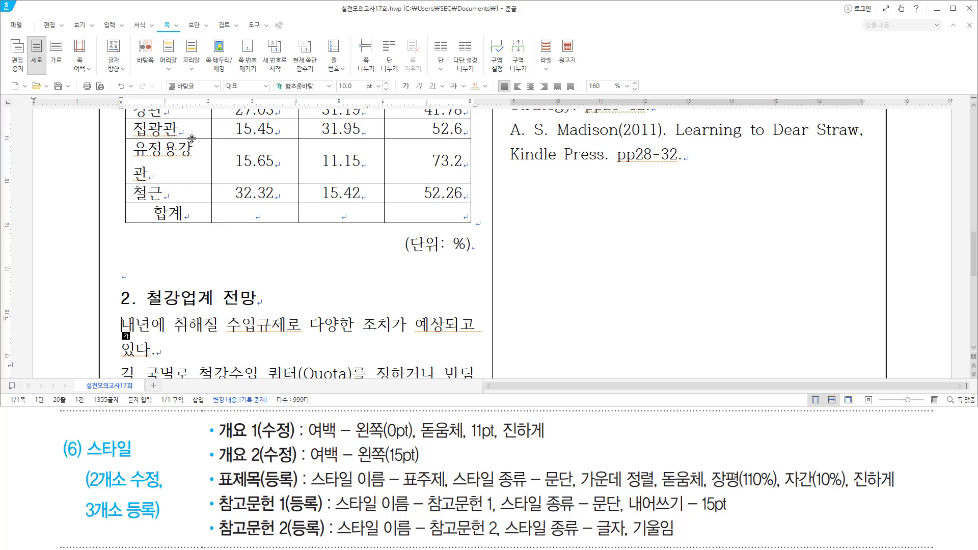
{"action": "key", "text": "ctrl+z"}
{"action": "key", "text": "ctrl+z"}
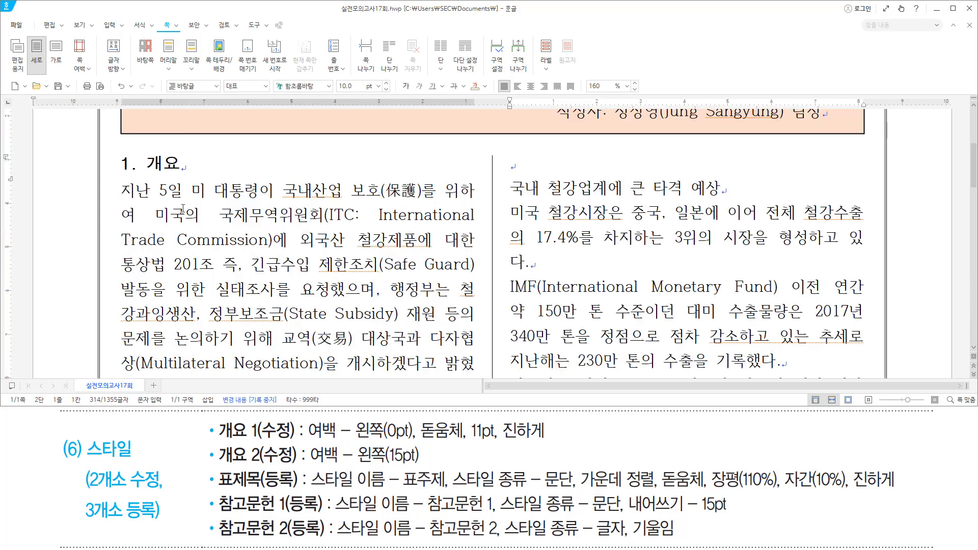
Select all the text and open the 개요 2 style for editing in the Style dialog.
{"action": "scroll", "coordinate": [192, 138], "scroll_direction": "down", "scroll_amount": 15}
{"action": "key", "text": "ctrl+a"}
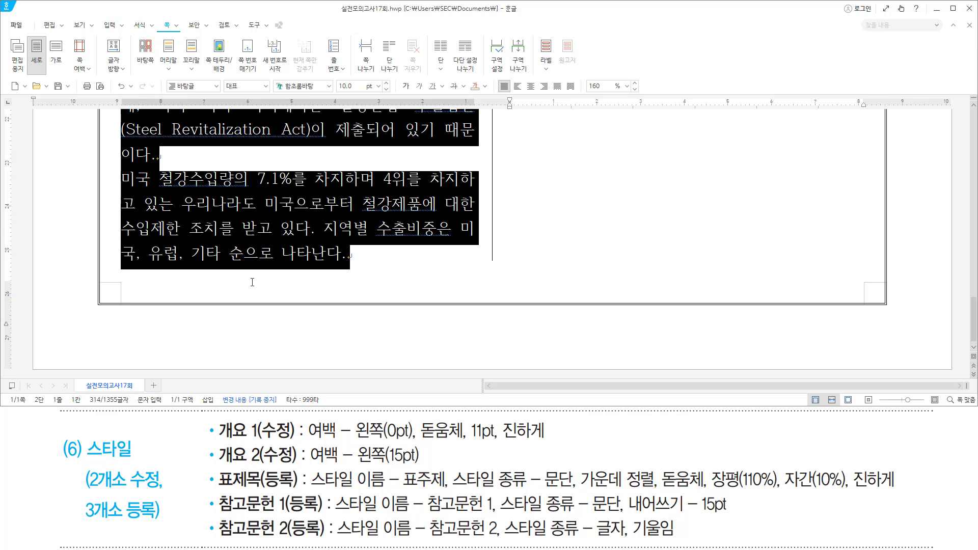
{"action": "key", "text": "F6"}
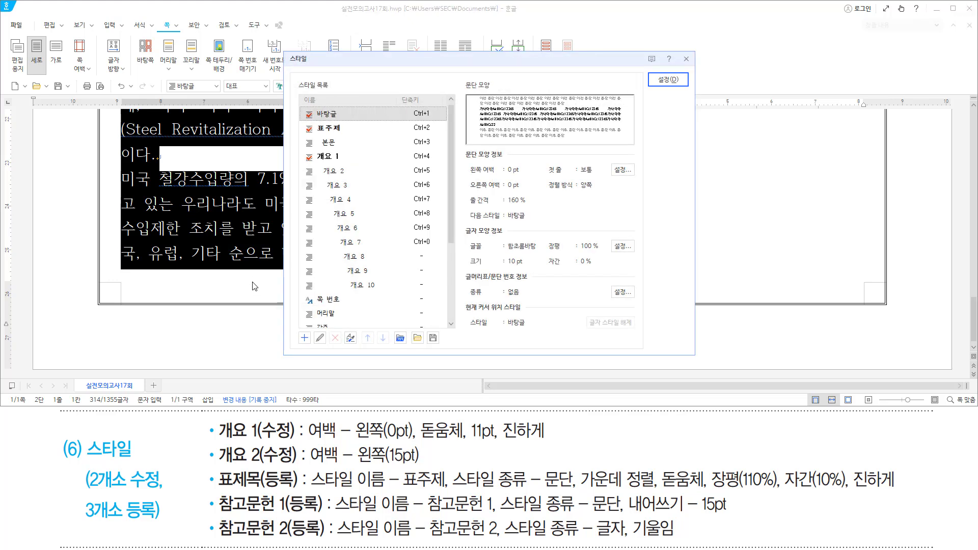
{"action": "left_click_drag", "start_coordinate": [220, 466], "coordinate": [292, 467]}
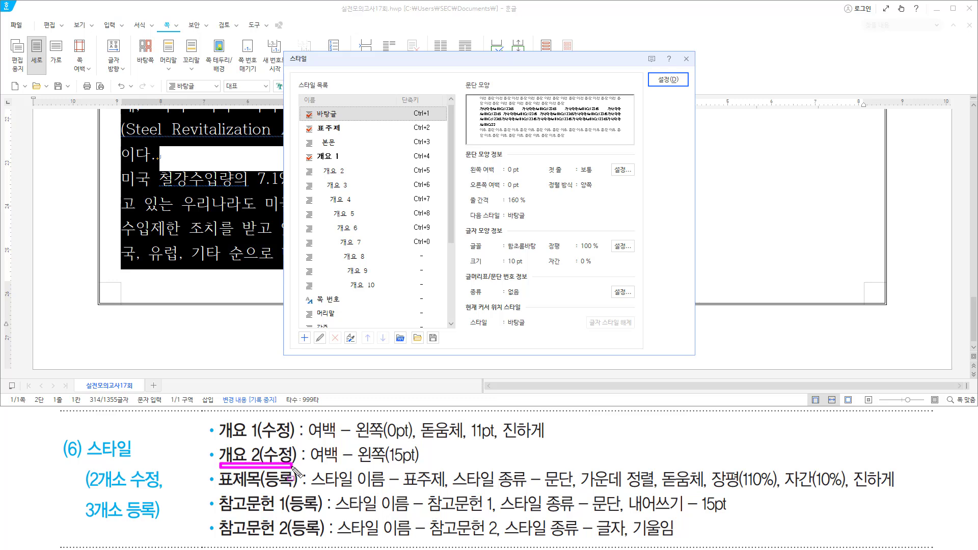
{"action": "left_click", "coordinate": [357, 173]}
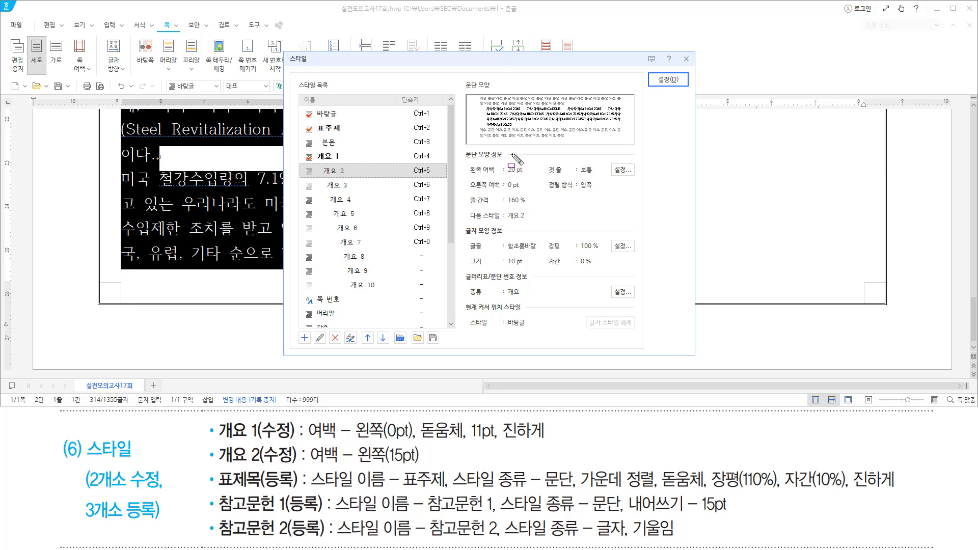
{"action": "key", "text": "Escape"}
{"action": "key", "text": "alt"}
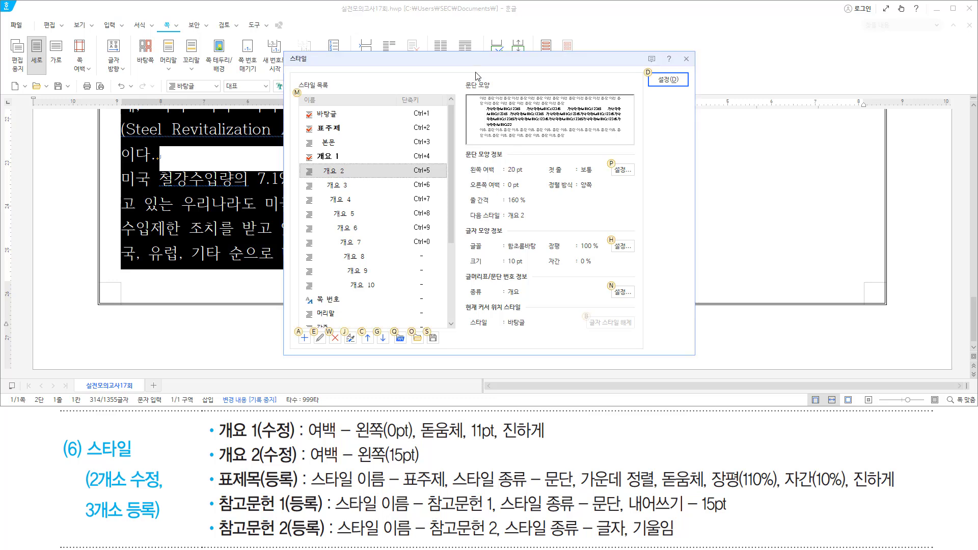
{"action": "key", "text": "alt+e"}
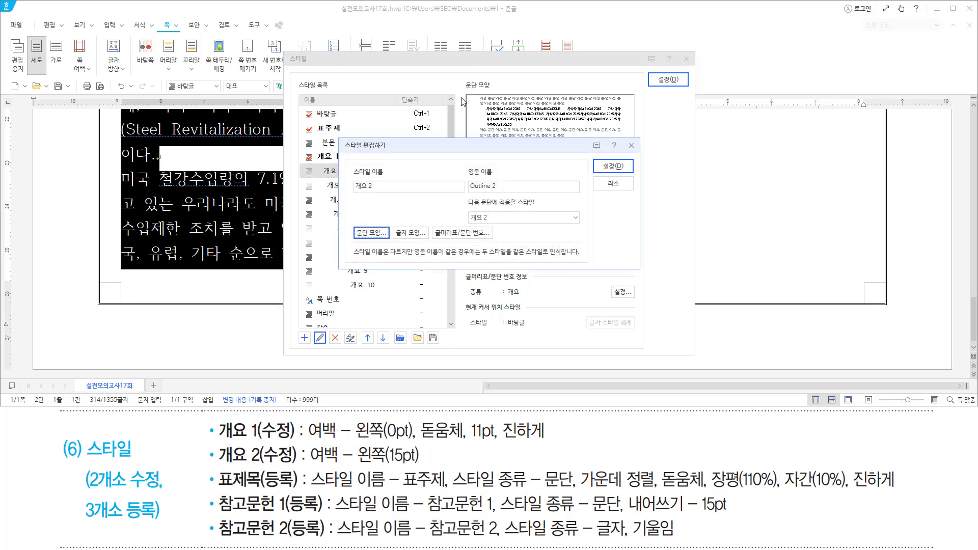
{"action": "mouse_move", "coordinate": [339, 138]}
{"action": "left_mouse_down"}
{"action": "mouse_move", "coordinate": [614, 241]}
{"action": "mouse_move", "coordinate": [640, 268]}
{"action": "left_mouse_up"}
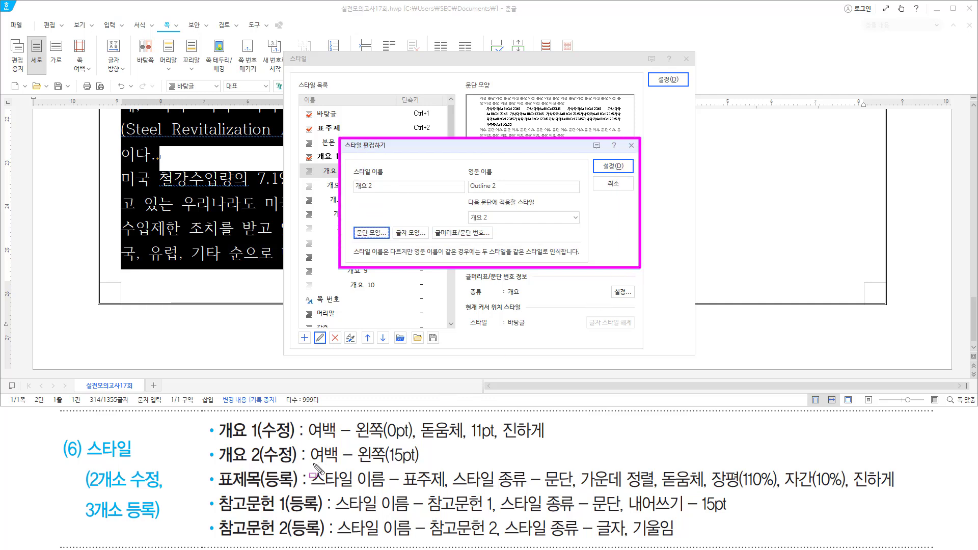
{"action": "left_click_drag", "start_coordinate": [309, 465], "coordinate": [427, 466]}
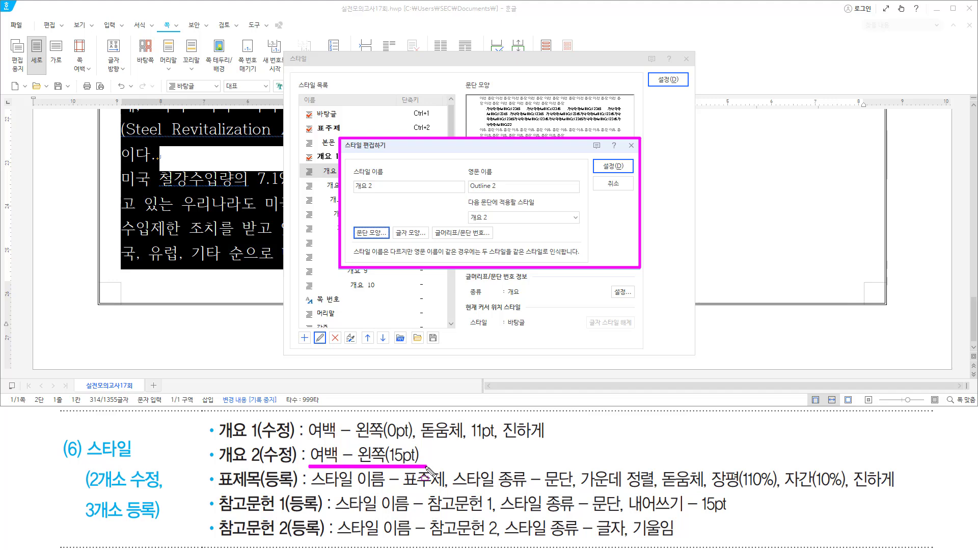
{"action": "key", "text": "Escape"}
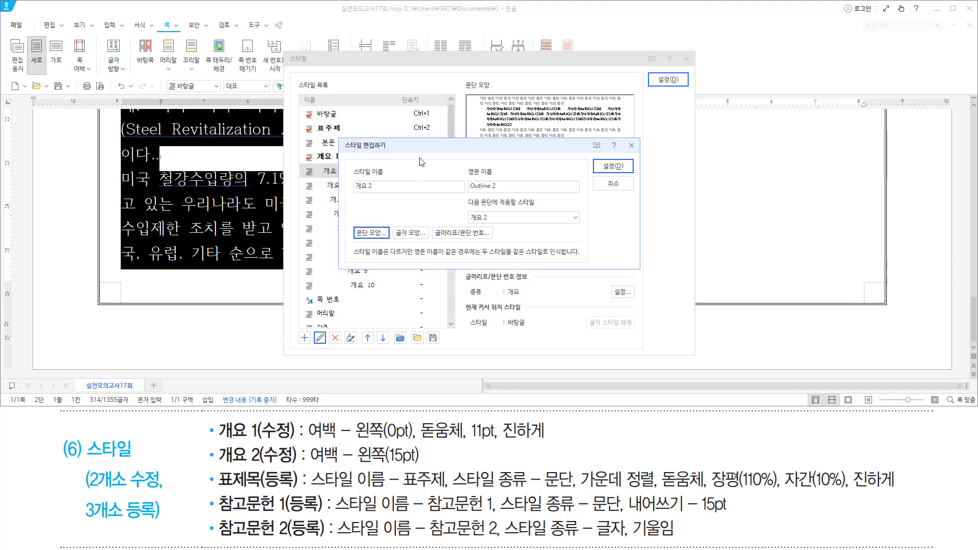
Set the 개요 2 left margin to 15 pt and save the style.
{"action": "key", "text": "alt"}
{"action": "type", "text": "t15"}
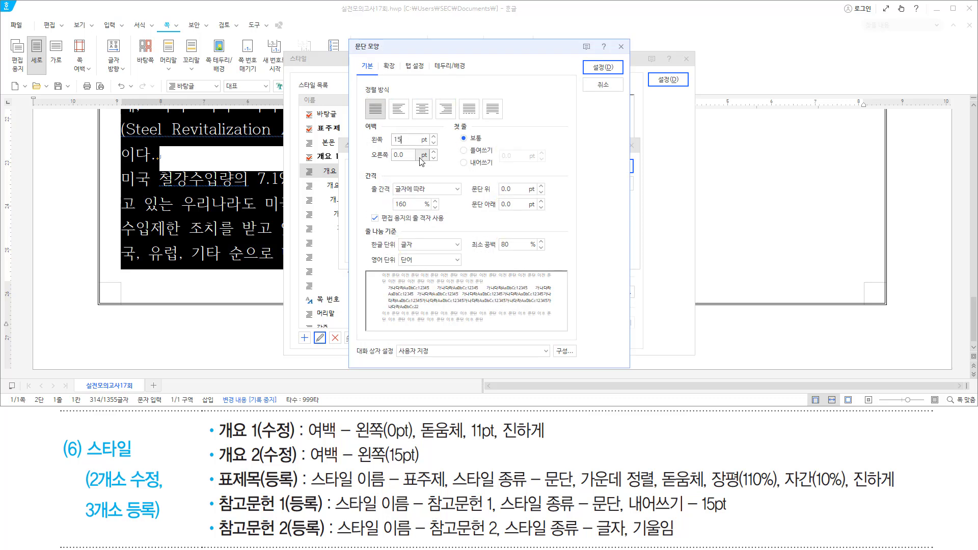
{"action": "mouse_move", "coordinate": [358, 117]}
{"action": "left_mouse_down"}
{"action": "mouse_move", "coordinate": [378, 145]}
{"action": "mouse_move", "coordinate": [414, 146]}
{"action": "left_mouse_up"}
{"action": "key", "text": "Escape"}
{"action": "key", "text": "Return"}
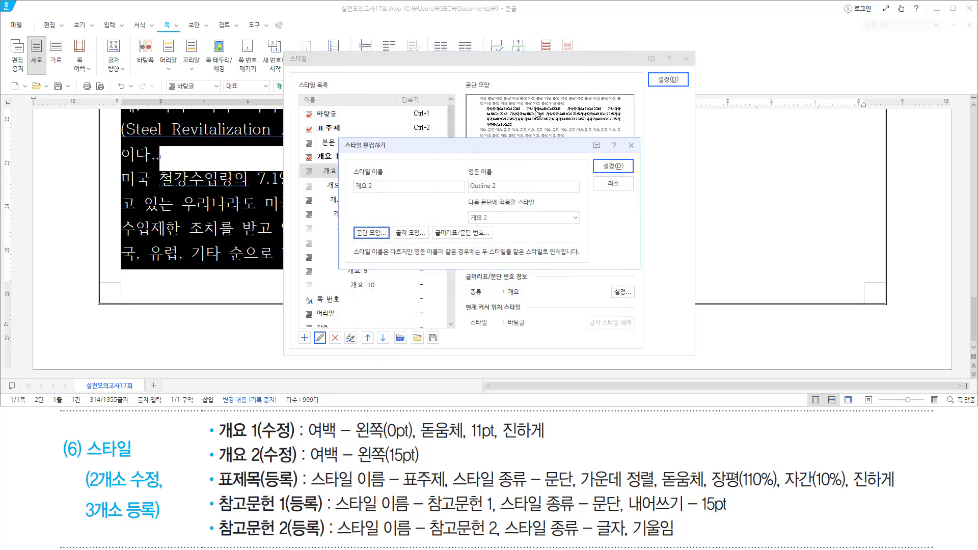
{"action": "left_click_drag", "start_coordinate": [595, 159], "coordinate": [627, 173]}
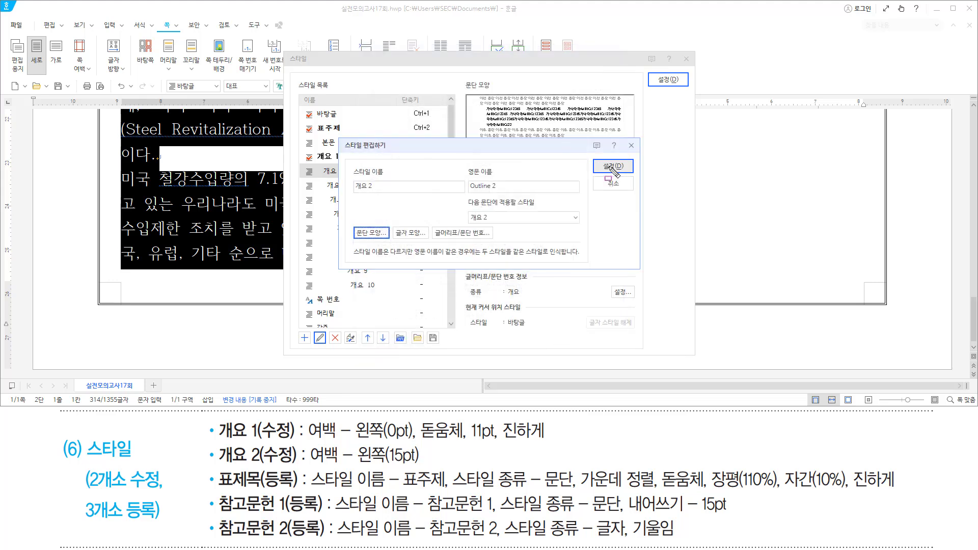
{"action": "key", "text": "Escape"}
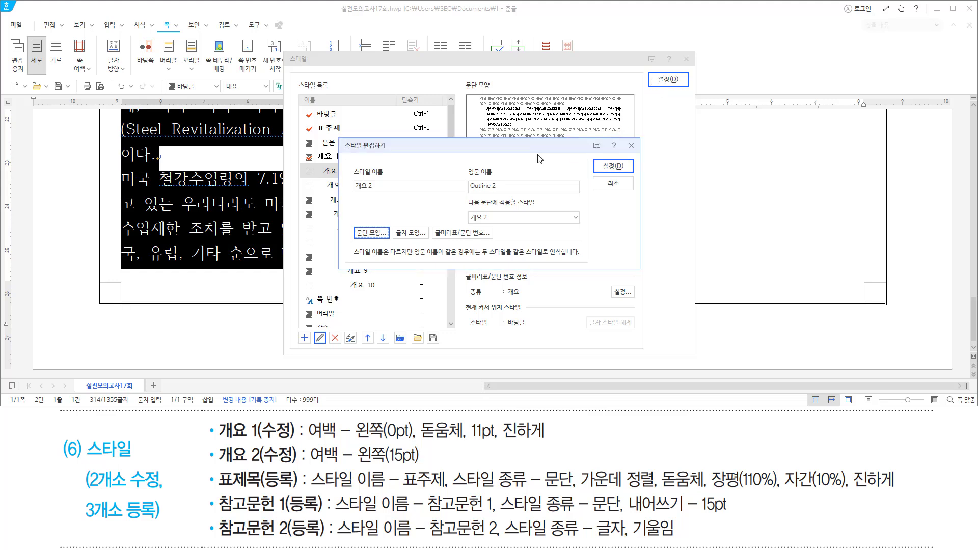
{"action": "key", "text": "alt"}
{"action": "key", "text": "d"}
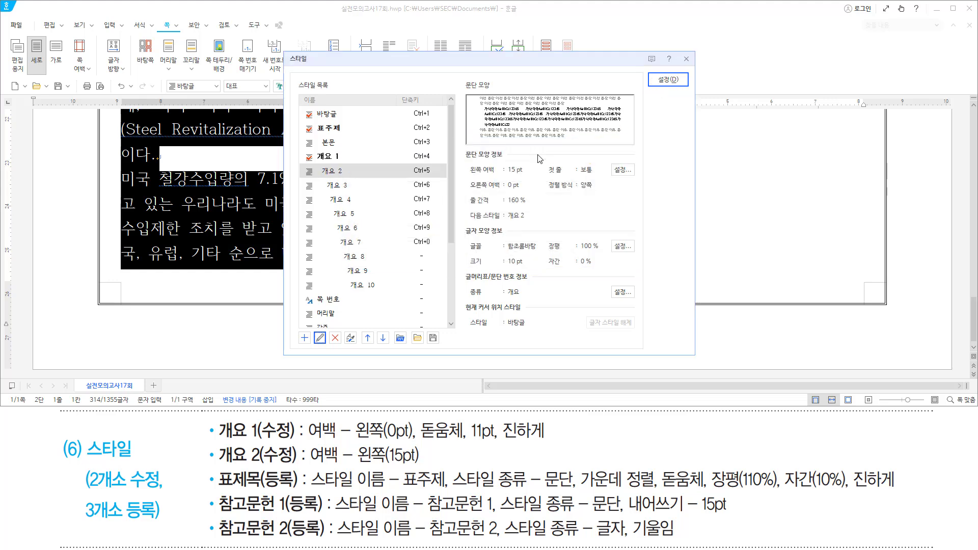
{"action": "key", "text": "alt"}
{"action": "key", "text": "d"}
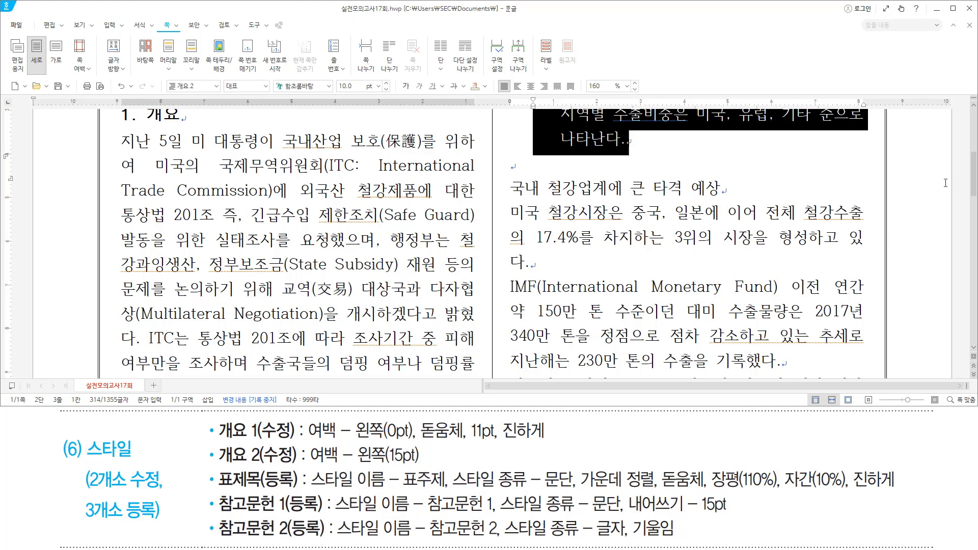
Make the 국내 철강업계에 큰 타격 예상 line a 개요 1 heading, numbered 3.
{"action": "mouse_move", "coordinate": [974, 181]}
{"action": "left_mouse_down"}
{"action": "mouse_move", "coordinate": [974, 147]}
{"action": "mouse_move", "coordinate": [968, 336]}
{"action": "mouse_move", "coordinate": [973, 161]}
{"action": "left_mouse_up"}
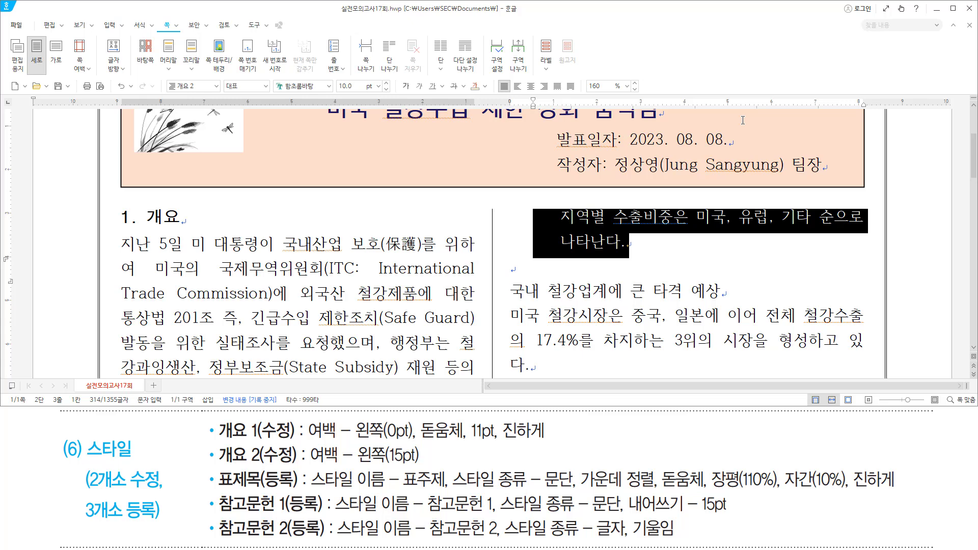
{"action": "key", "text": "Down"}
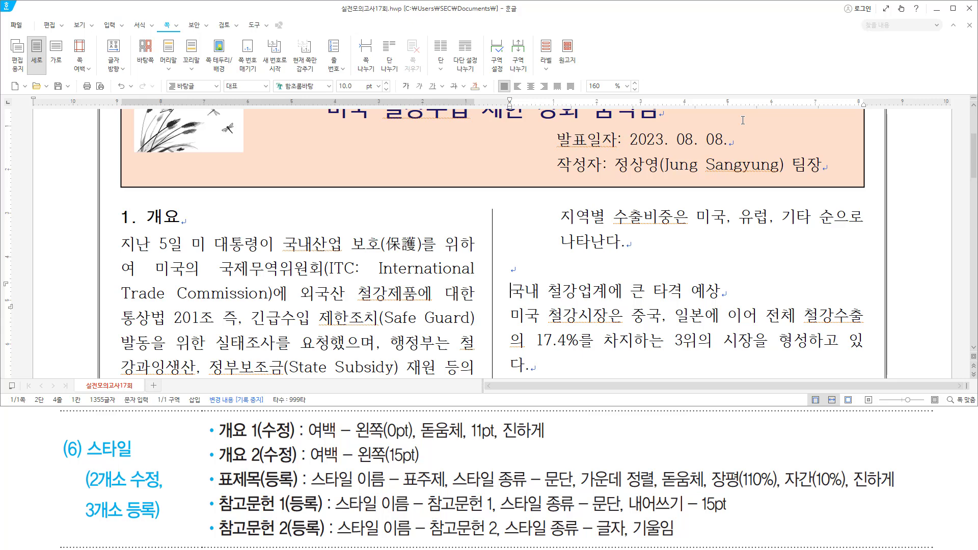
{"action": "left_click", "coordinate": [213, 89]}
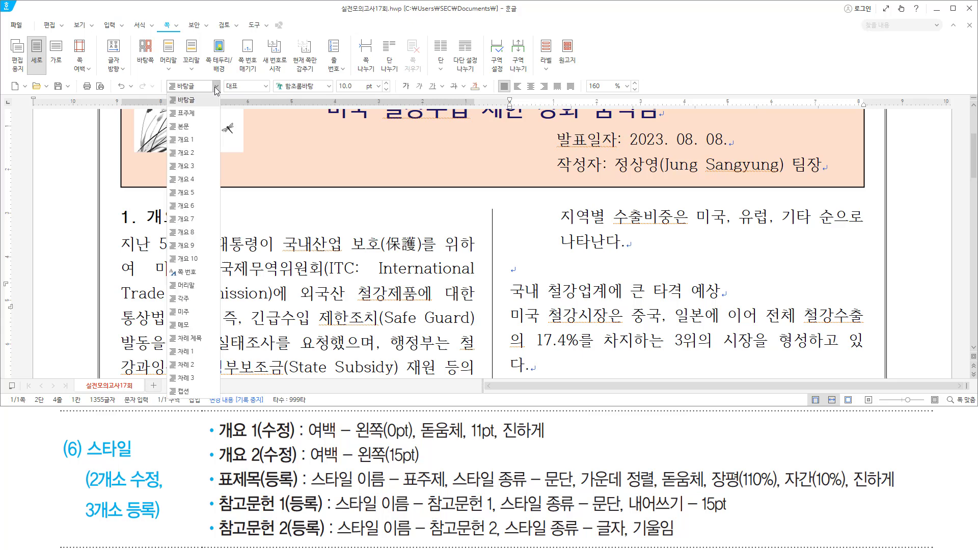
{"action": "left_click", "coordinate": [200, 143]}
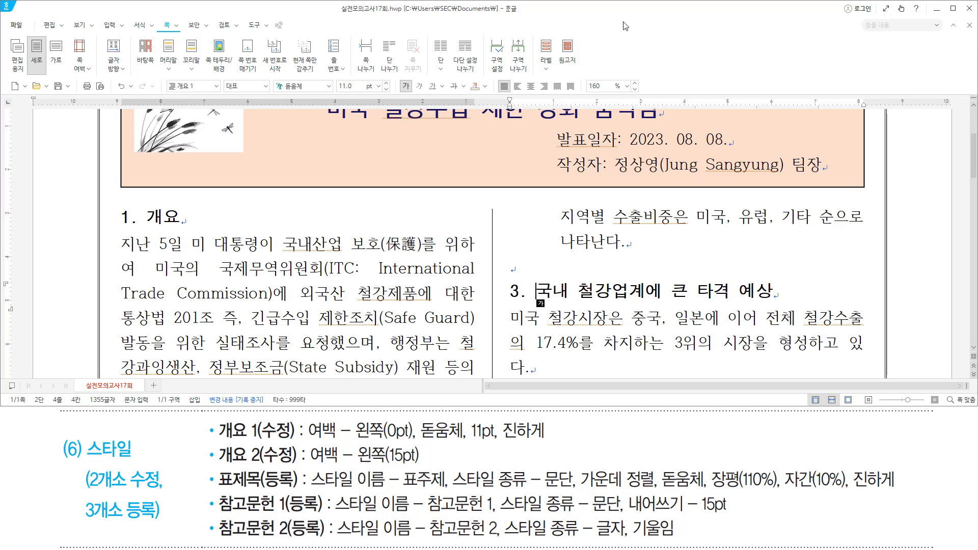
Select the body paragraphs below the 국내 철강업계 heading.
{"action": "key", "text": "Down"}
{"action": "key", "text": "Home"}
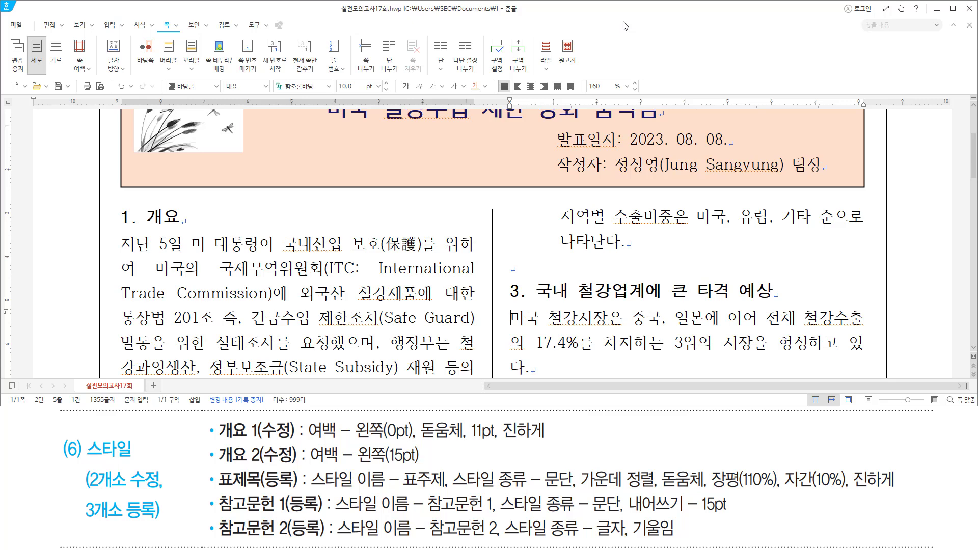
{"action": "key", "text": "Hangul"}
{"action": "key", "text": "shift+Down"}
{"action": "key", "text": "shift+Down"}
{"action": "key", "text": "shift+Down"}
{"action": "key", "text": "shift+Down"}
{"action": "key", "text": "shift+Down"}
{"action": "key", "text": "shift+Down"}
{"action": "key", "text": "shift+Down"}
{"action": "key", "text": "shift+Down"}
{"action": "key", "text": "shift+Down"}
{"action": "key", "text": "shift+Down"}
{"action": "key", "text": "shift+Down"}
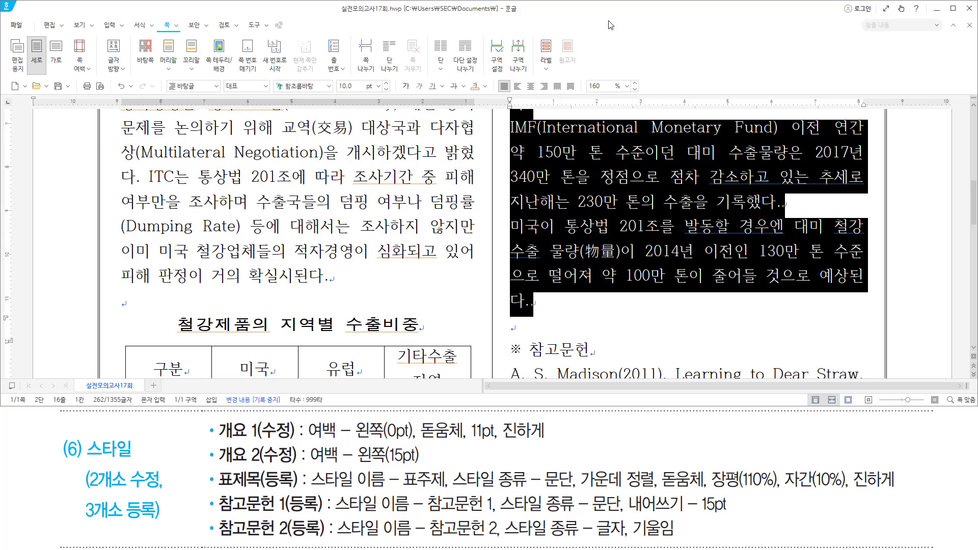
Apply 개요 2 to the selected paragraphs and move down to the first reference entry.
{"action": "left_click", "coordinate": [216, 87]}
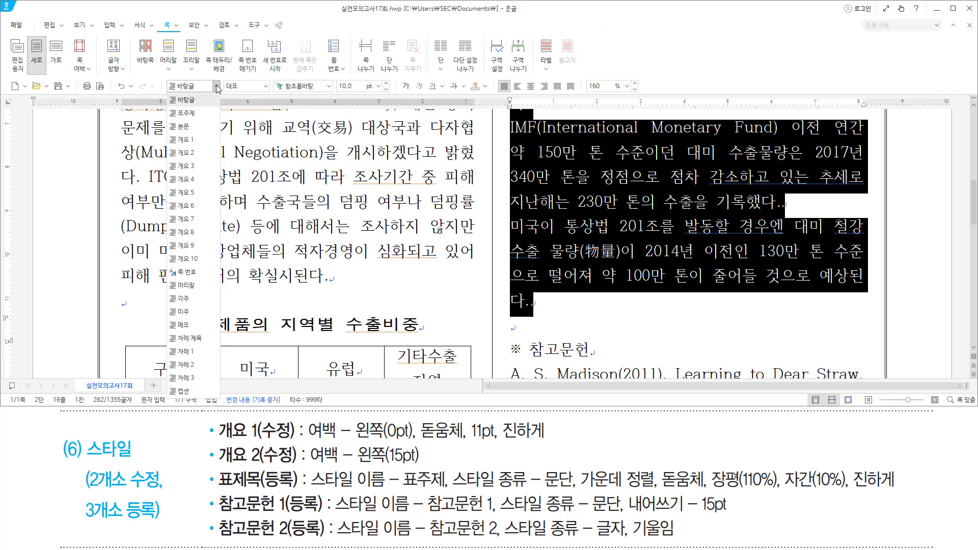
{"action": "left_click", "coordinate": [192, 154]}
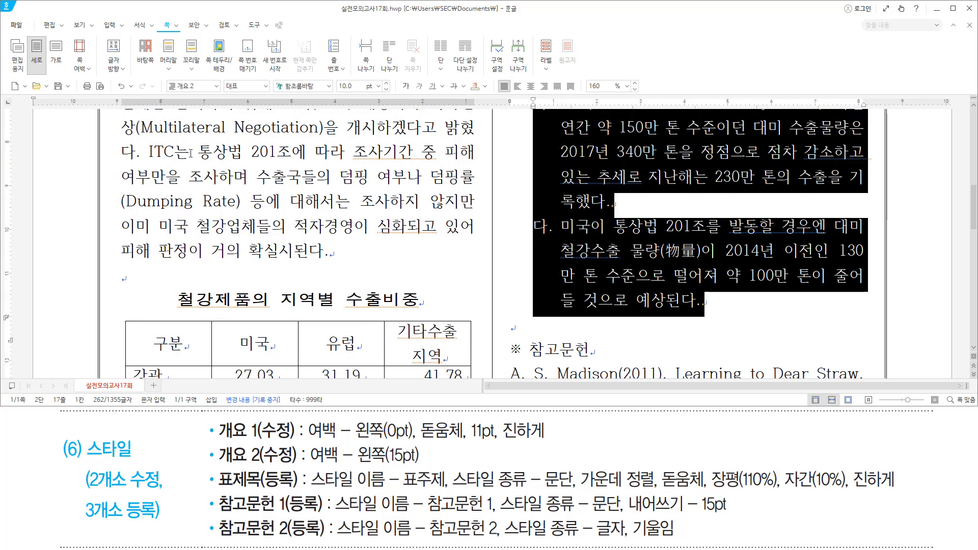
{"action": "mouse_move", "coordinate": [974, 215]}
{"action": "left_mouse_down"}
{"action": "mouse_move", "coordinate": [974, 183]}
{"action": "mouse_move", "coordinate": [976, 224]}
{"action": "left_mouse_up"}
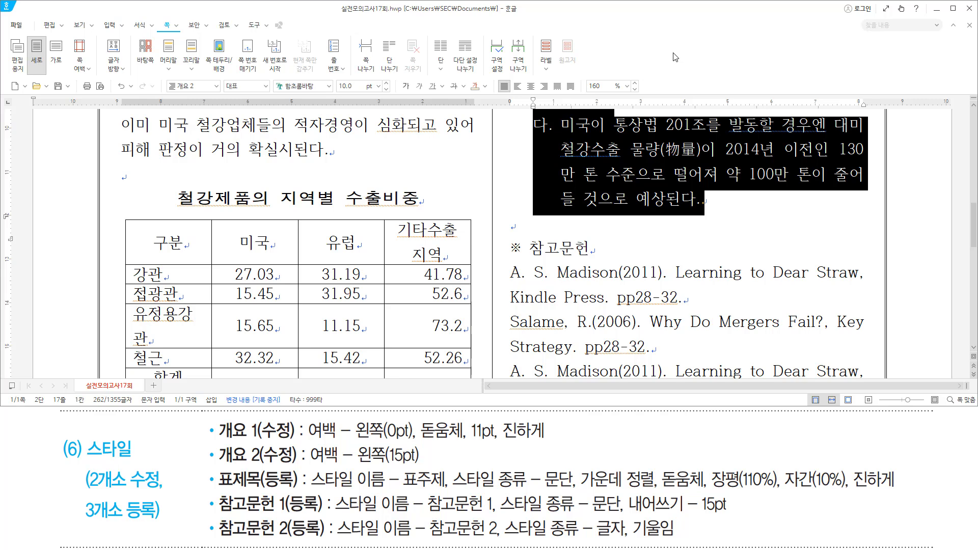
{"action": "key", "text": "Down"}
{"action": "key", "text": "Down"}
{"action": "key", "text": "Down"}
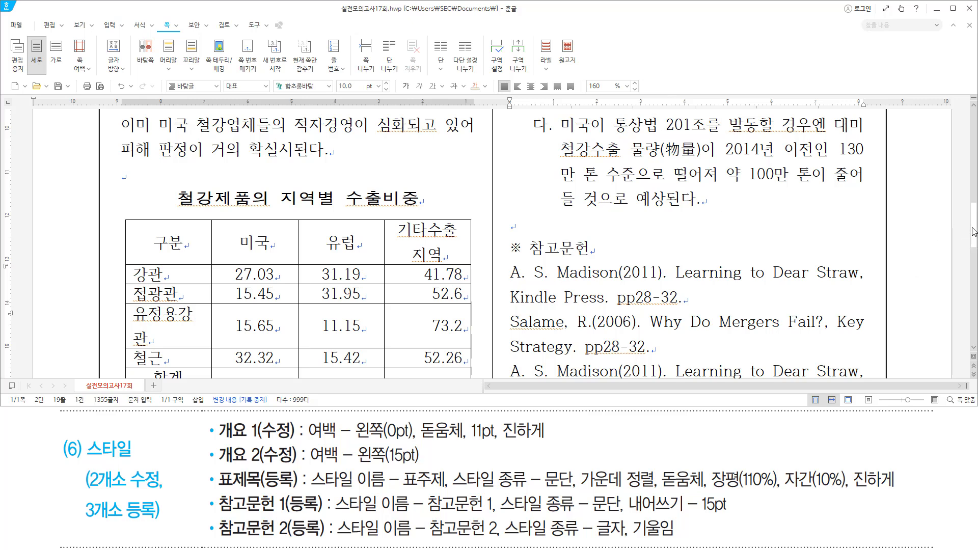
{"action": "left_click_drag", "start_coordinate": [975, 233], "coordinate": [974, 250]}
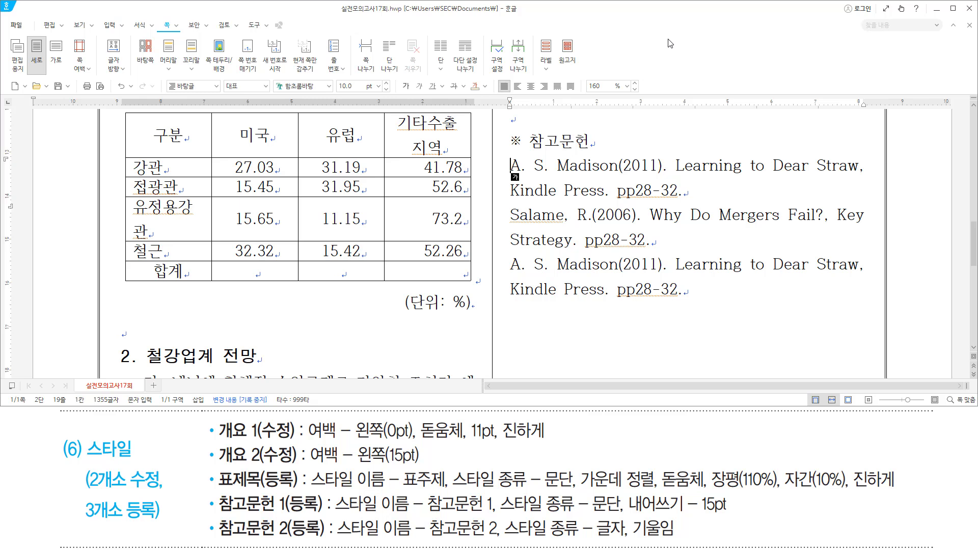
Select the three reference entries and open the Style dialog.
{"action": "key", "text": "ctrl+shift+Down"}
{"action": "key", "text": "ctrl+shift+Down"}
{"action": "key", "text": "ctrl+shift+Down"}
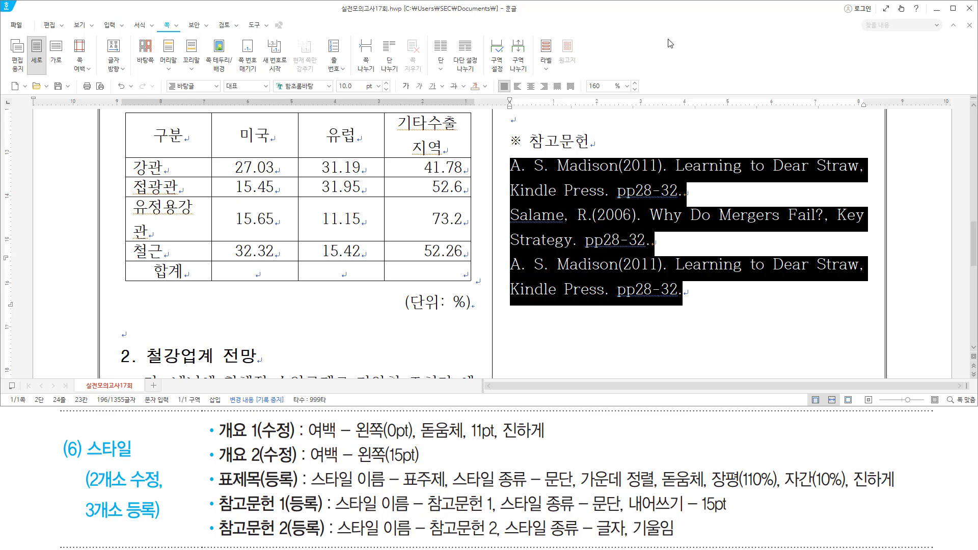
{"action": "key", "text": "F6"}
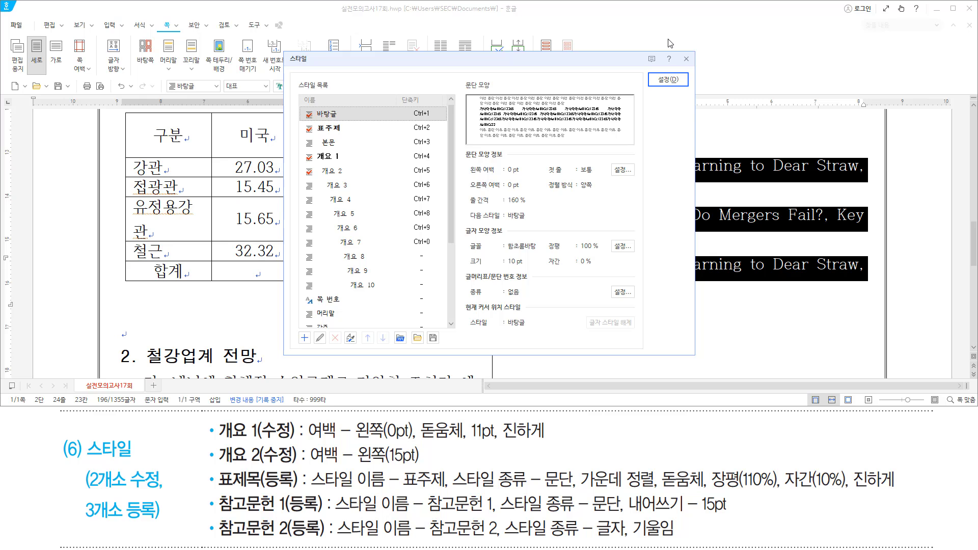
{"action": "mouse_move", "coordinate": [215, 492]}
{"action": "left_mouse_down"}
{"action": "mouse_move", "coordinate": [258, 512]}
{"action": "mouse_move", "coordinate": [333, 513]}
{"action": "left_mouse_up"}
{"action": "key", "text": "Escape"}
Add a new paragraph style named 참고문헌 1.
{"action": "key", "text": "alt"}
{"action": "key", "text": "a"}
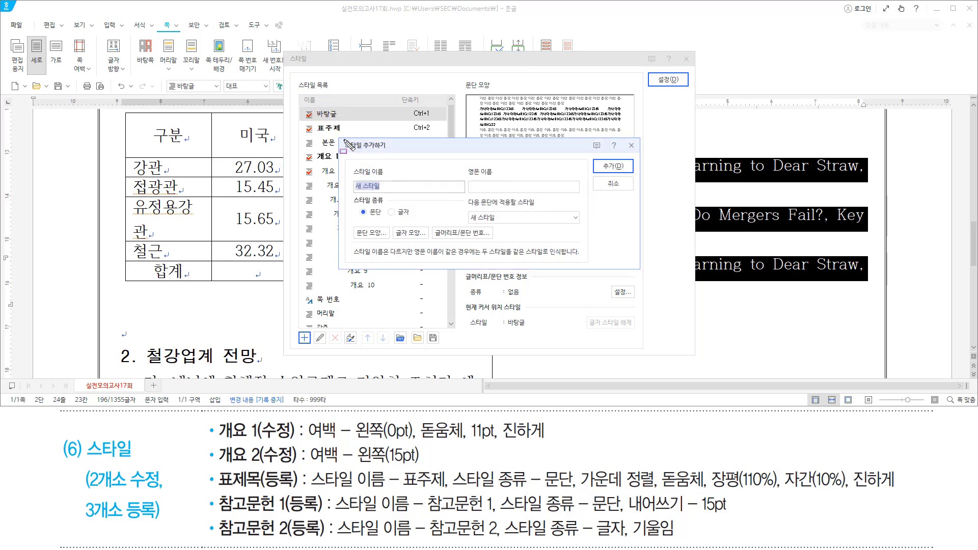
{"action": "mouse_move", "coordinate": [341, 140]}
{"action": "left_mouse_down"}
{"action": "mouse_move", "coordinate": [359, 183]}
{"action": "mouse_move", "coordinate": [586, 262]}
{"action": "mouse_move", "coordinate": [640, 270]}
{"action": "left_mouse_up"}
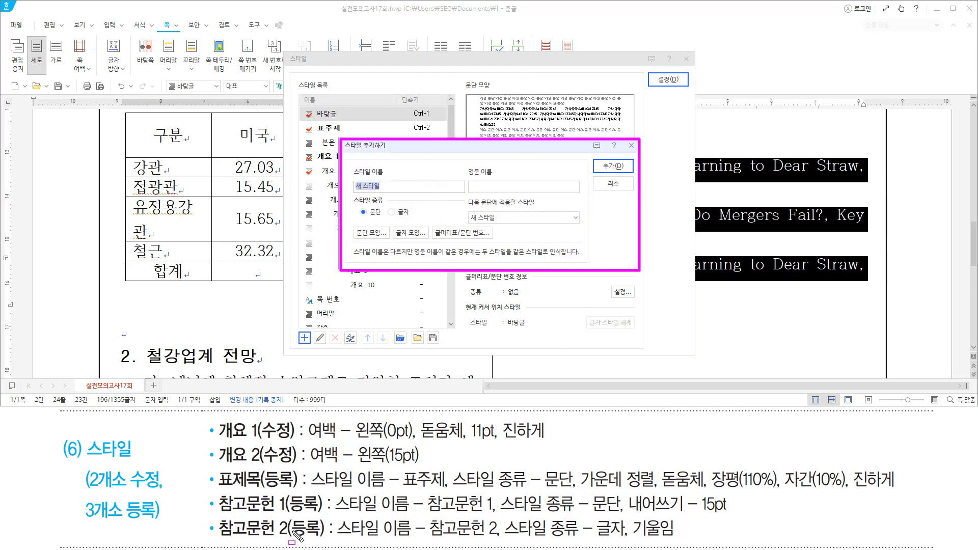
{"action": "left_click_drag", "start_coordinate": [426, 516], "coordinate": [496, 516]}
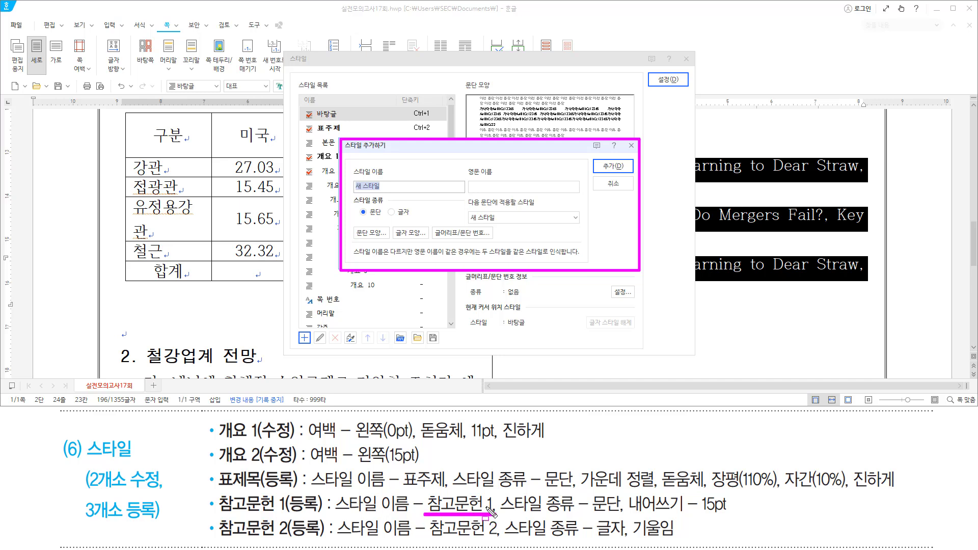
{"action": "left_click_drag", "start_coordinate": [484, 502], "coordinate": [488, 513]}
{"action": "left_click_drag", "start_coordinate": [593, 514], "coordinate": [623, 514]}
{"action": "left_click_drag", "start_coordinate": [360, 202], "coordinate": [387, 230]}
{"action": "key", "text": "Escape"}
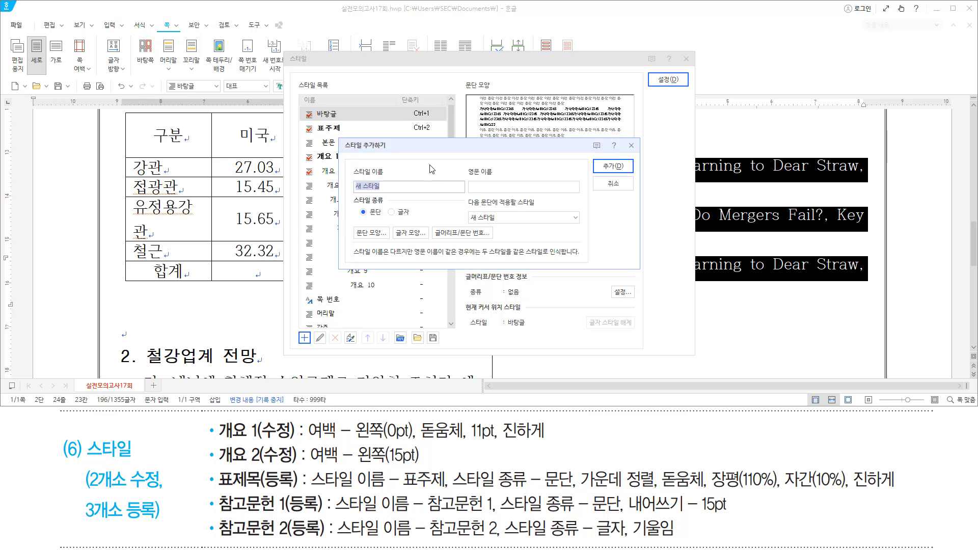
{"action": "type", "text": "참ㄱ"}
{"action": "type", "text": "문헌 1"}
{"action": "key", "text": "Return"}
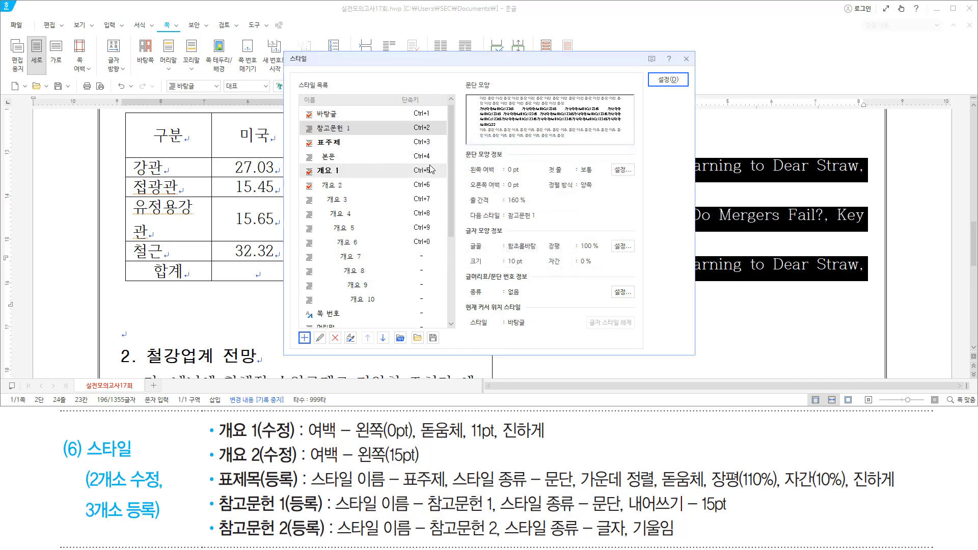
Start editing the 참고문헌 1 style in the Style dialog.
{"action": "left_click_drag", "start_coordinate": [303, 123], "coordinate": [373, 141]}
{"action": "key", "text": "Escape"}
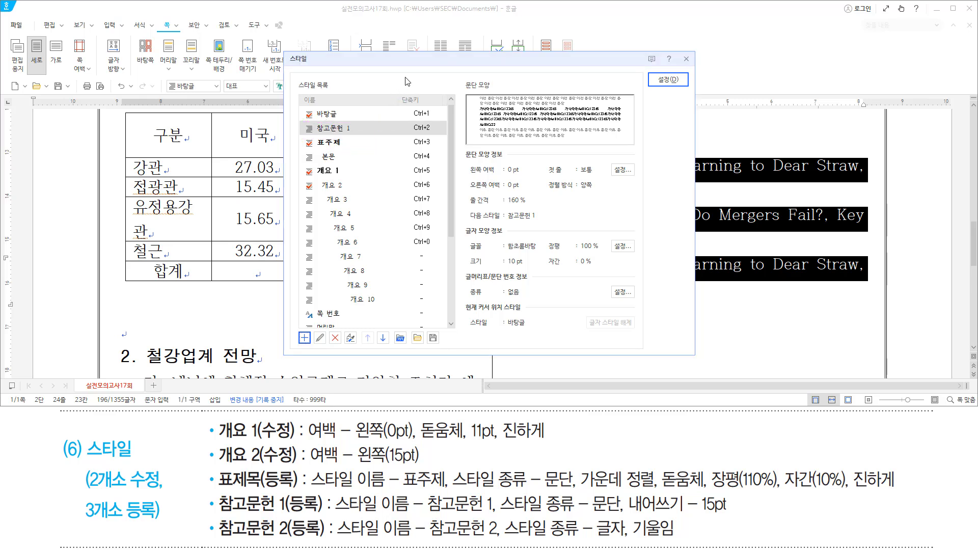
{"action": "key", "text": "alt"}
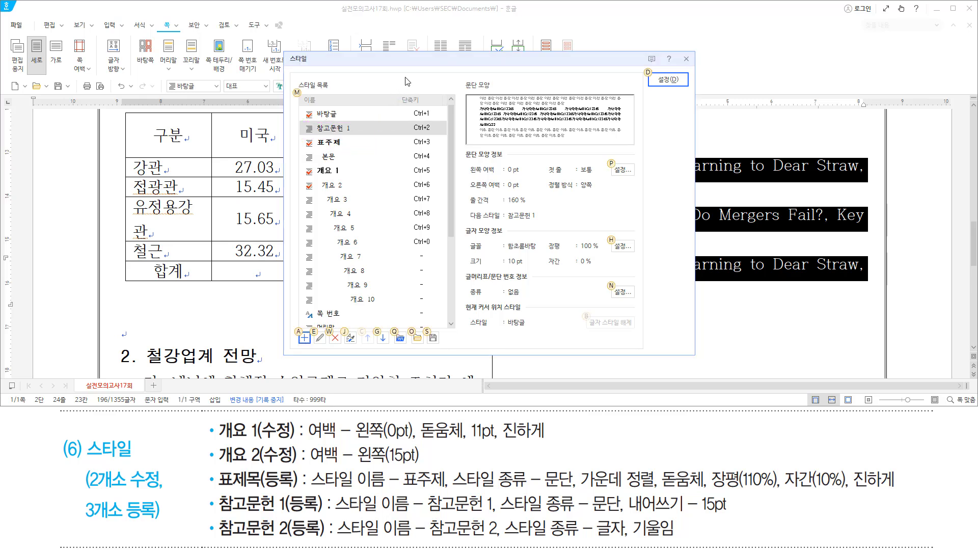
{"action": "key", "text": "e"}
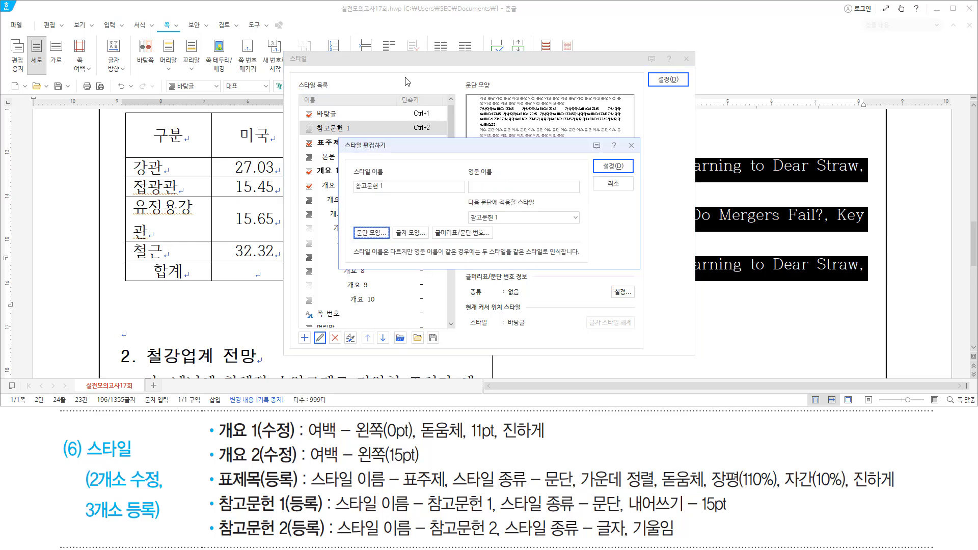
{"action": "key", "text": "ctrl+2"}
{"action": "mouse_move", "coordinate": [626, 490]}
{"action": "left_mouse_down"}
{"action": "mouse_move", "coordinate": [668, 512]}
{"action": "mouse_move", "coordinate": [734, 518]}
{"action": "left_mouse_up"}
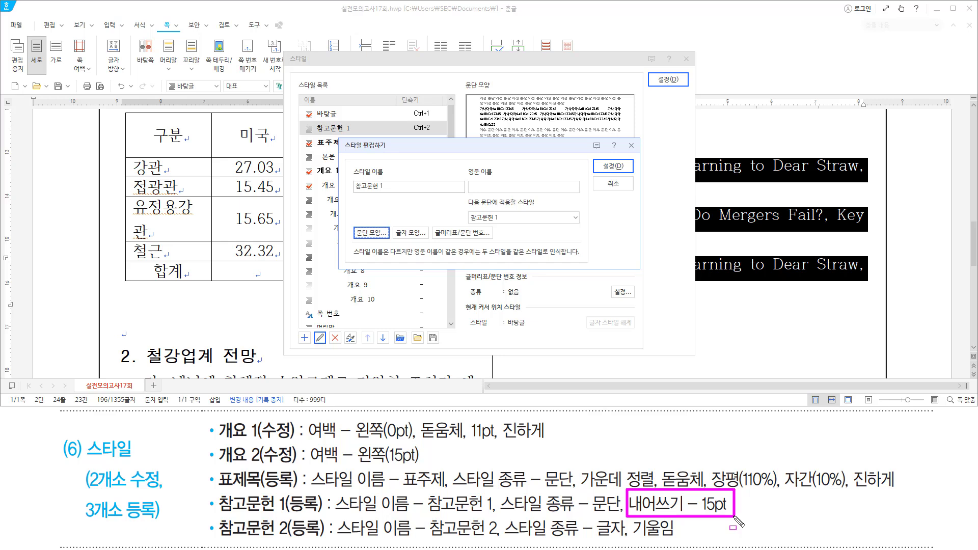
{"action": "key", "text": "Escape"}
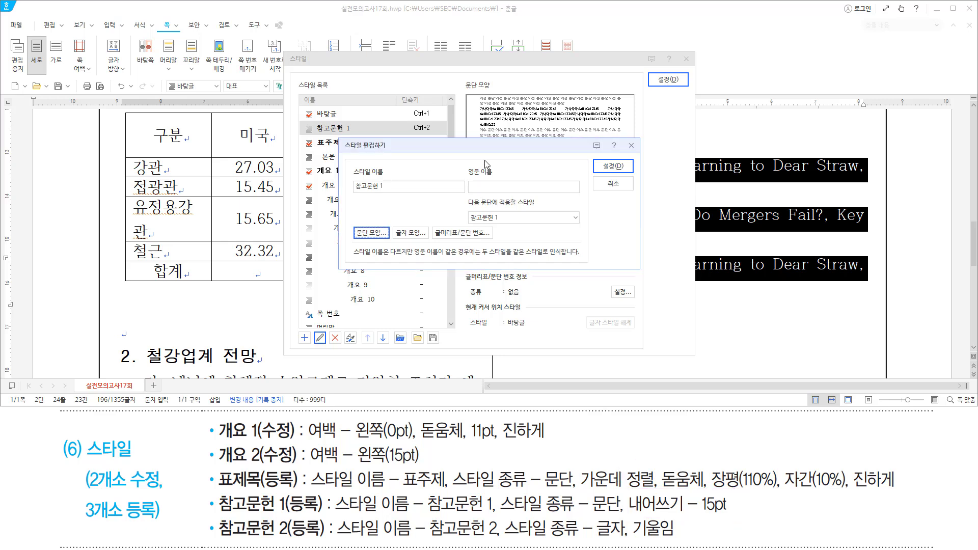
Give 참고문헌 1 a 15 pt hanging indent, save it, and apply it to the references.
{"action": "key", "text": "alt"}
{"action": "key", "text": "t"}
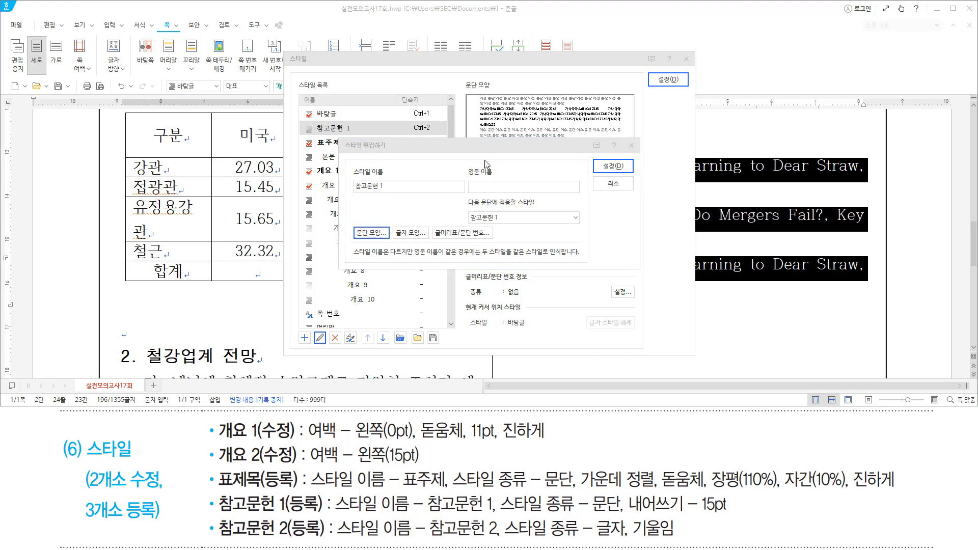
{"action": "left_click", "coordinate": [487, 164]}
{"action": "type", "text": "15"}
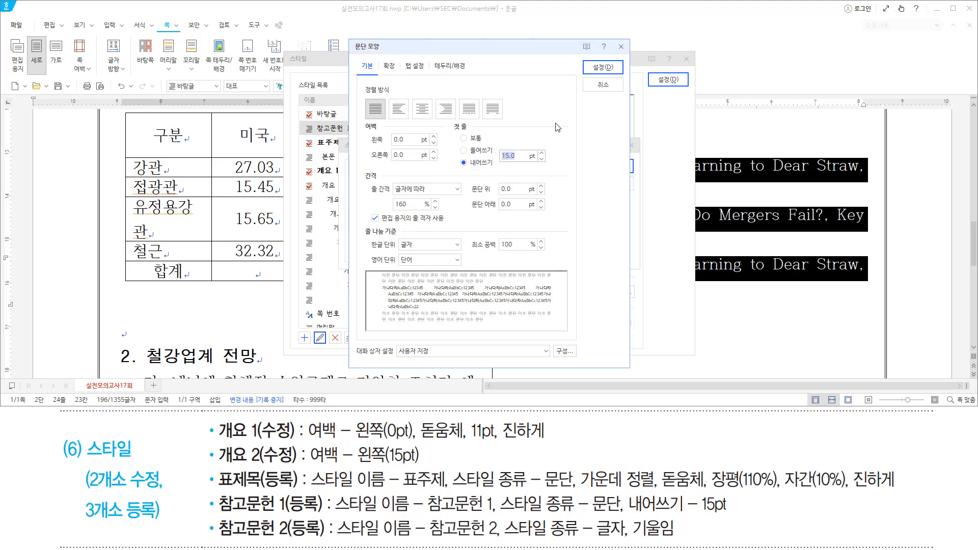
{"action": "key", "text": "Return"}
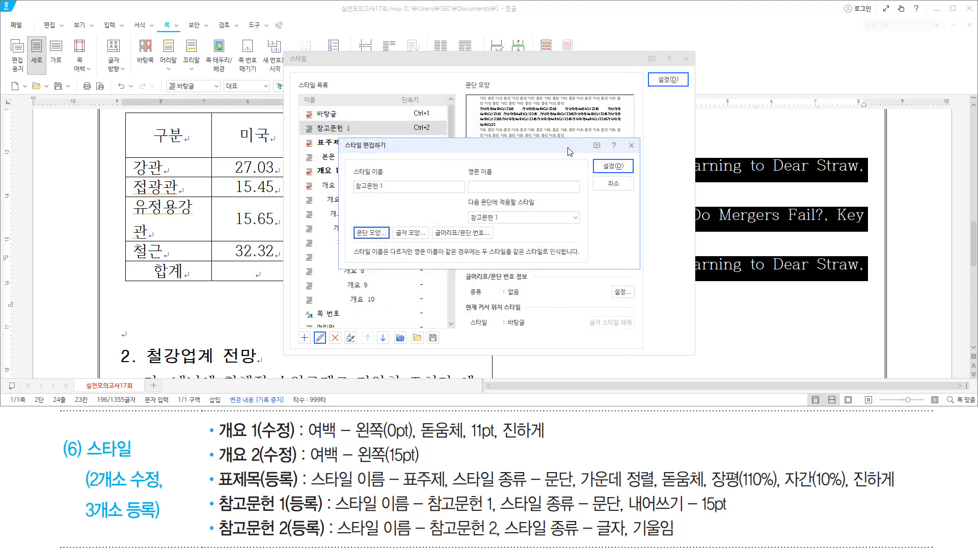
{"action": "left_click_drag", "start_coordinate": [597, 155], "coordinate": [624, 172]}
{"action": "mouse_move", "coordinate": [665, 84]}
{"action": "left_mouse_down"}
{"action": "mouse_move", "coordinate": [654, 72]}
{"action": "mouse_move", "coordinate": [689, 90]}
{"action": "left_mouse_up"}
{"action": "key", "text": "alt+d"}
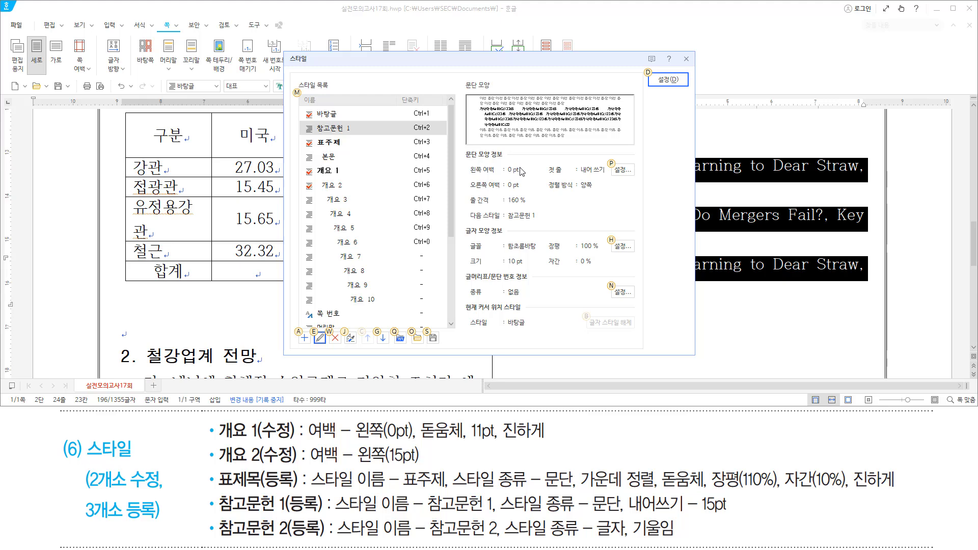
{"action": "key", "text": "alt+d"}
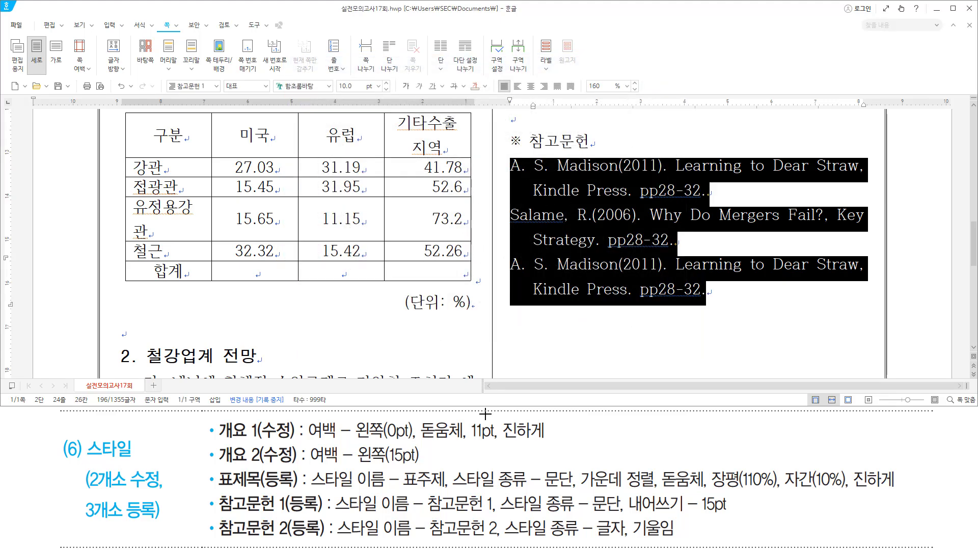
Select 'Learning to Dear Straw,' in the third reference and begin adding a new style.
{"action": "key", "text": "ctrl+2"}
{"action": "left_click_drag", "start_coordinate": [675, 274], "coordinate": [868, 275]}
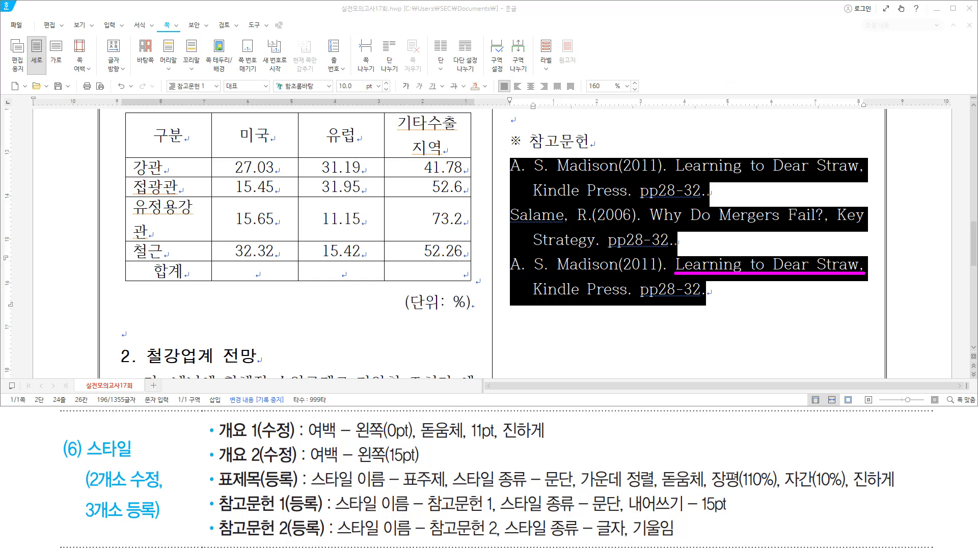
{"action": "left_click_drag", "start_coordinate": [678, 264], "coordinate": [862, 269]}
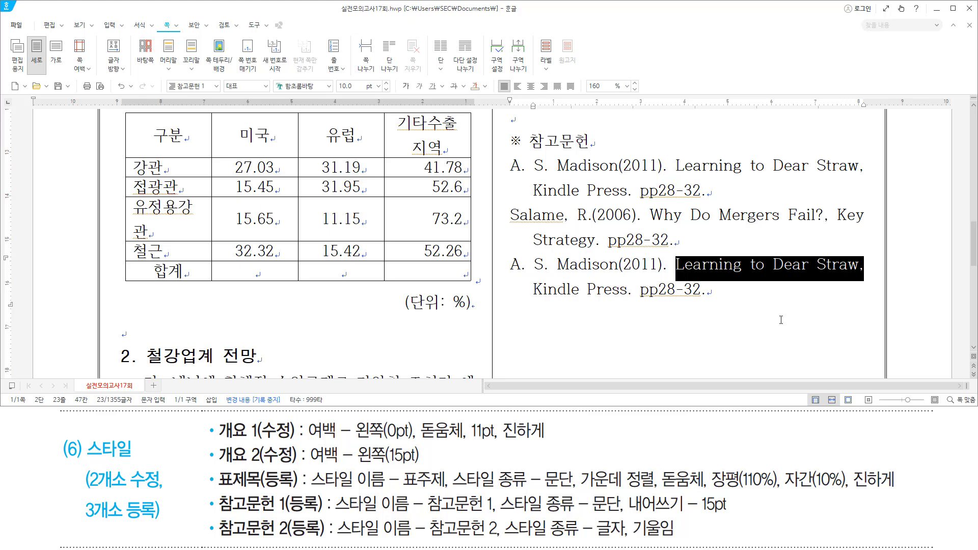
{"action": "key", "text": "F6"}
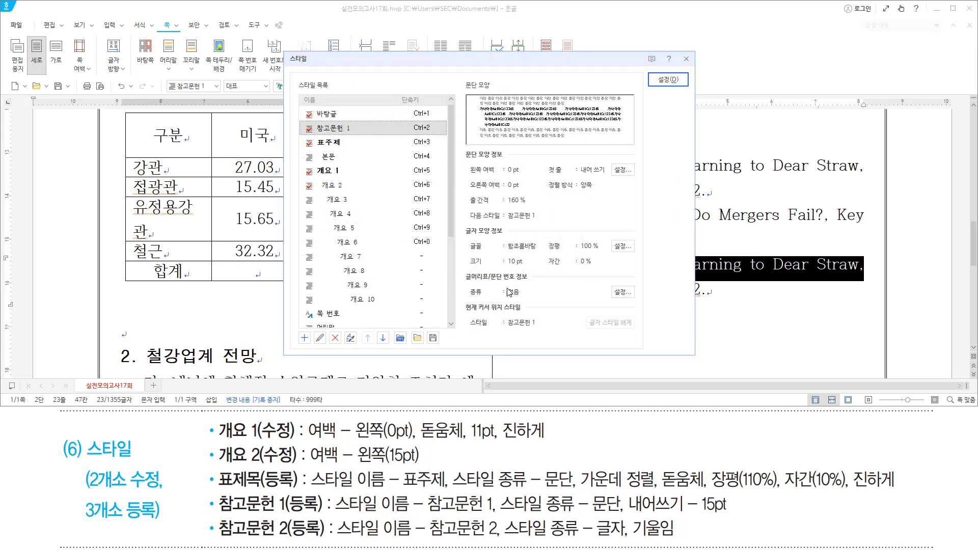
{"action": "key", "text": "alt"}
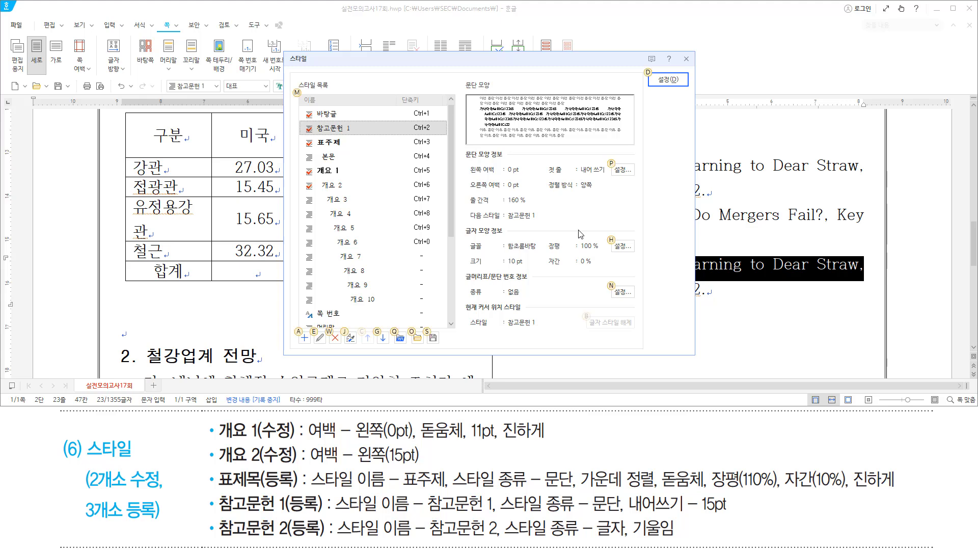
{"action": "key", "text": "a"}
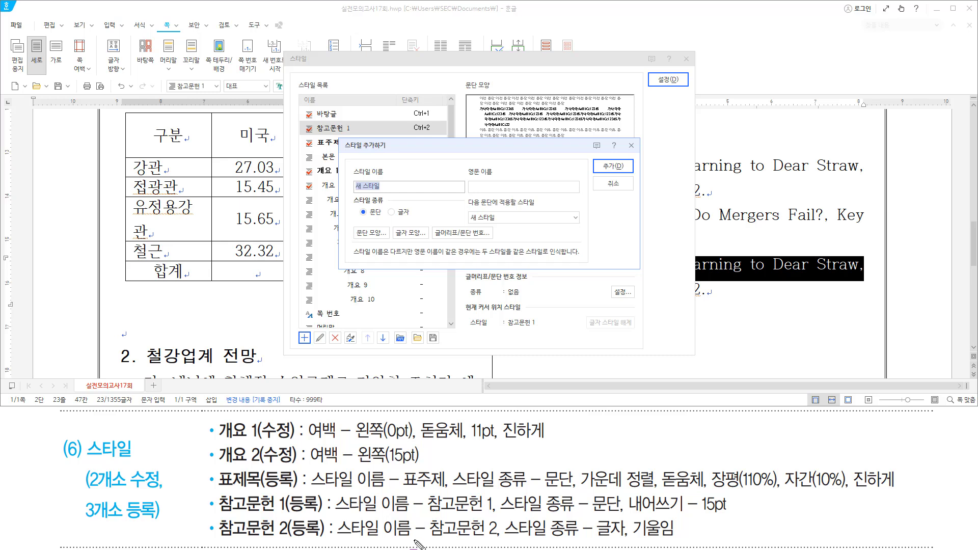
Add a new character style named 참고문헌 2.
{"action": "mouse_move", "coordinate": [430, 541]}
{"action": "left_mouse_down"}
{"action": "mouse_move", "coordinate": [502, 541]}
{"action": "mouse_move", "coordinate": [487, 525]}
{"action": "mouse_move", "coordinate": [488, 535]}
{"action": "mouse_move", "coordinate": [632, 543]}
{"action": "left_mouse_up"}
{"action": "key", "text": "Escape"}
{"action": "type", "text": "참고문헌 2"}
{"action": "left_click", "coordinate": [391, 212]}
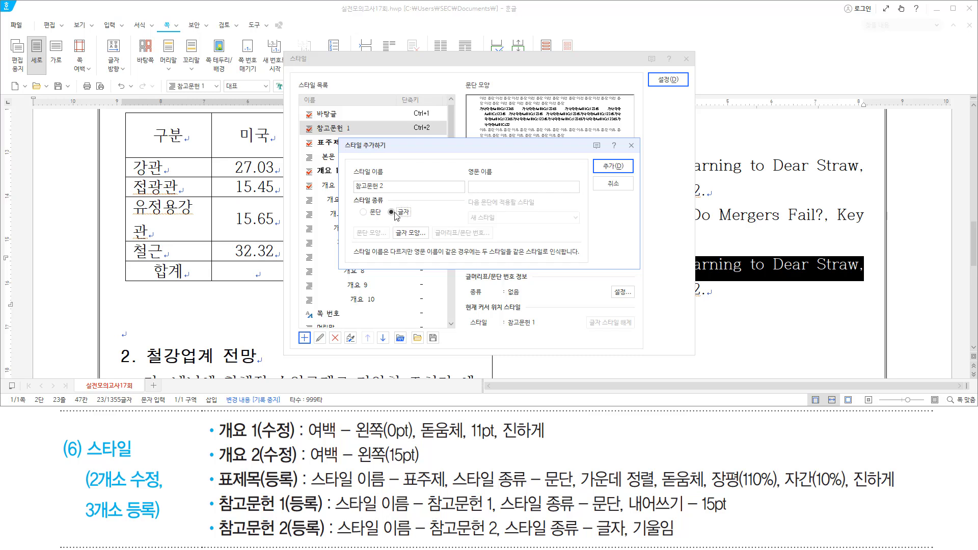
{"action": "left_click_drag", "start_coordinate": [385, 205], "coordinate": [423, 219]}
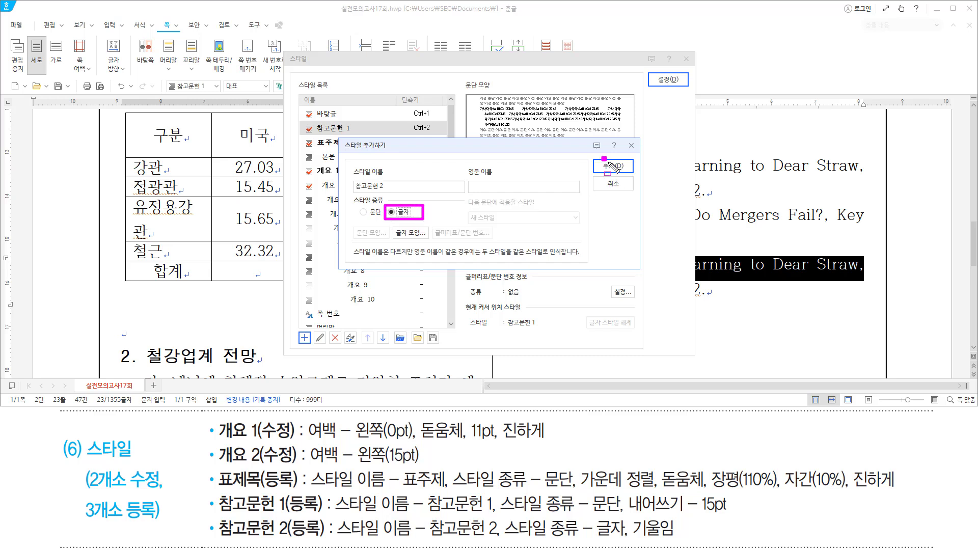
{"action": "left_click", "coordinate": [613, 166]}
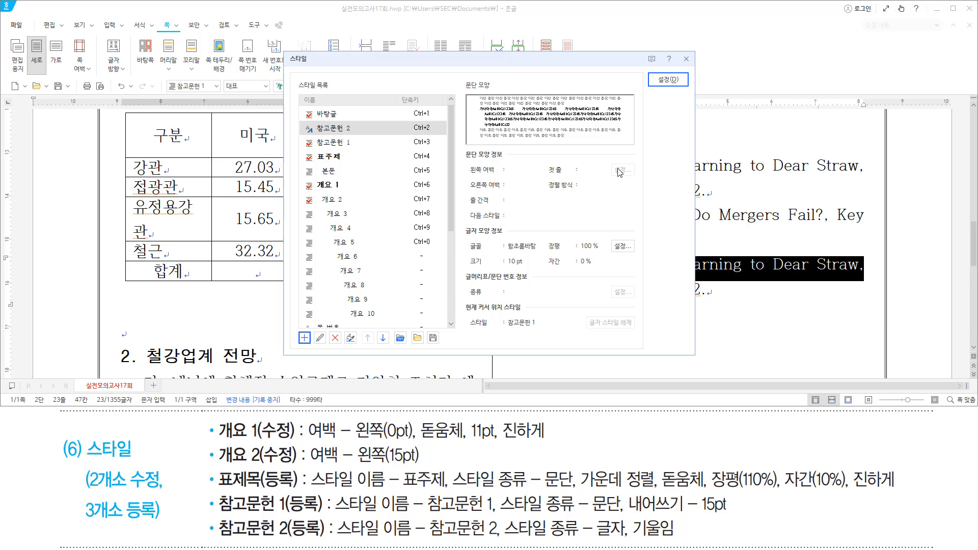
Make 참고문헌 2 italic and apply it to the selected reference title.
{"action": "mouse_move", "coordinate": [301, 121]}
{"action": "left_mouse_down"}
{"action": "mouse_move", "coordinate": [320, 136]}
{"action": "mouse_move", "coordinate": [372, 137]}
{"action": "left_mouse_up"}
{"action": "key", "text": "Escape"}
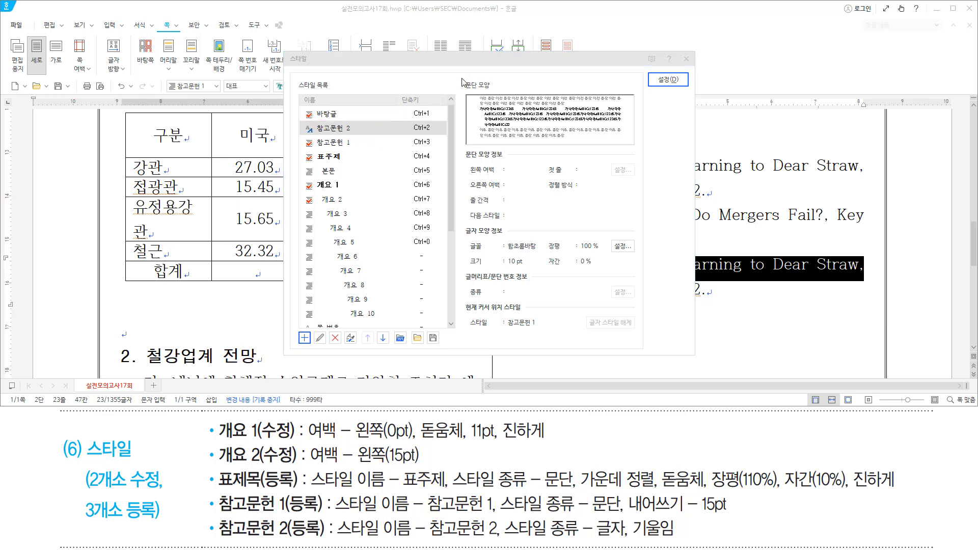
{"action": "key", "text": "alt"}
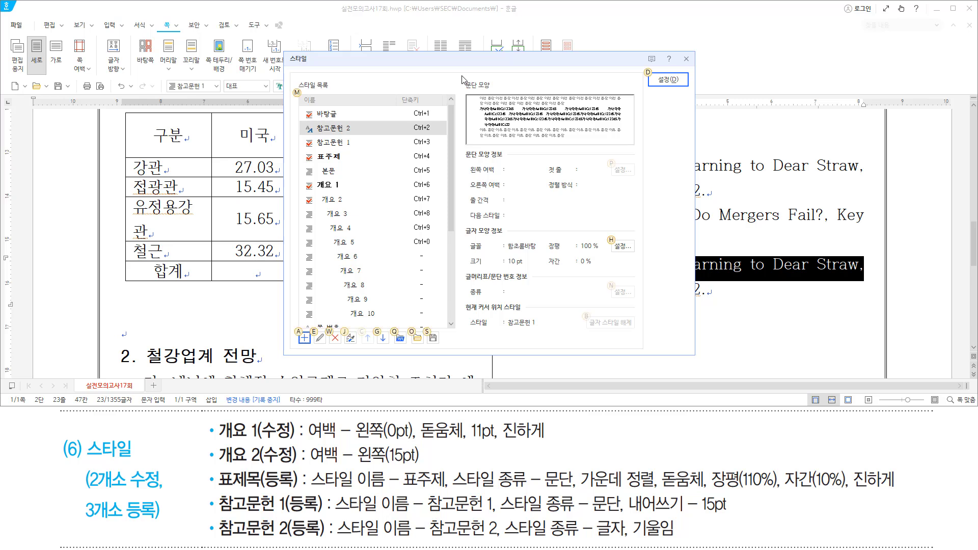
{"action": "key", "text": "e"}
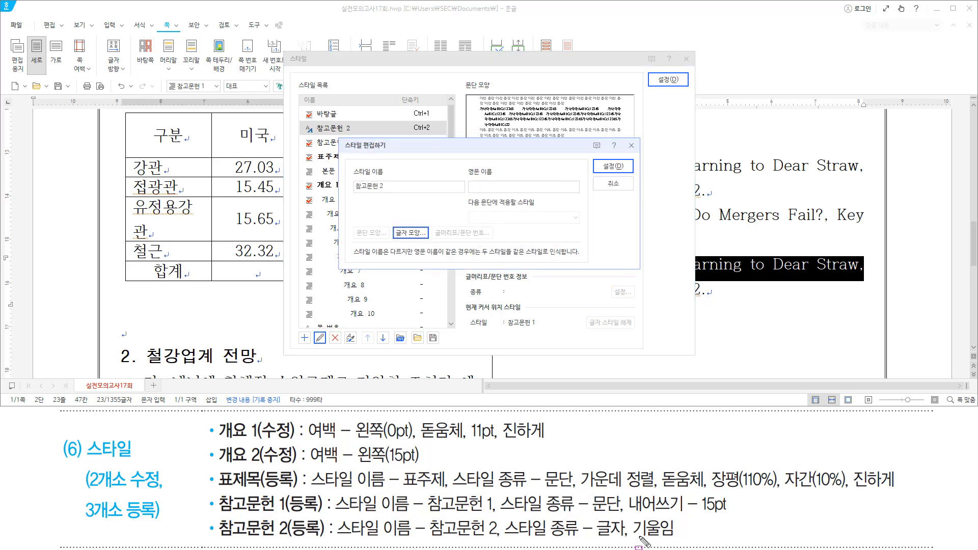
{"action": "left_click_drag", "start_coordinate": [632, 516], "coordinate": [680, 540]}
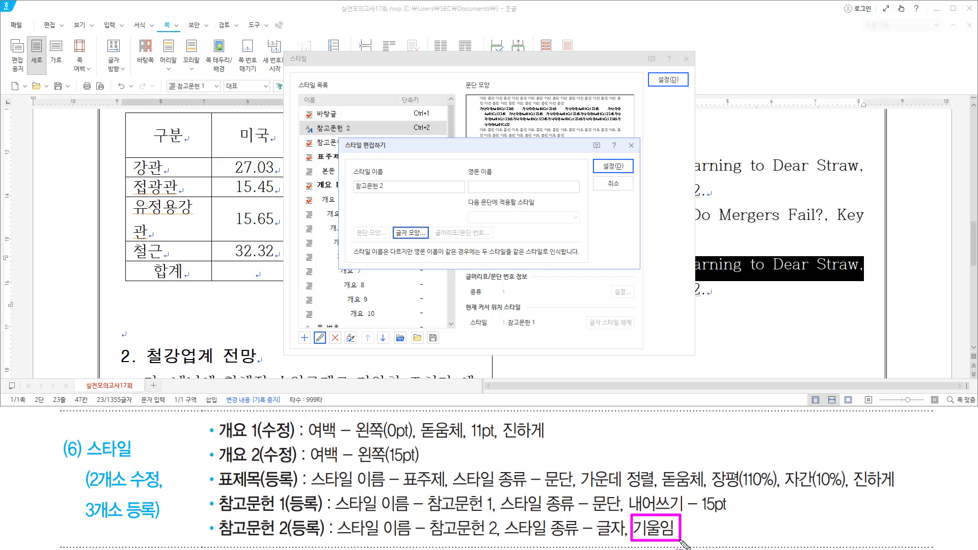
{"action": "key", "text": "Escape"}
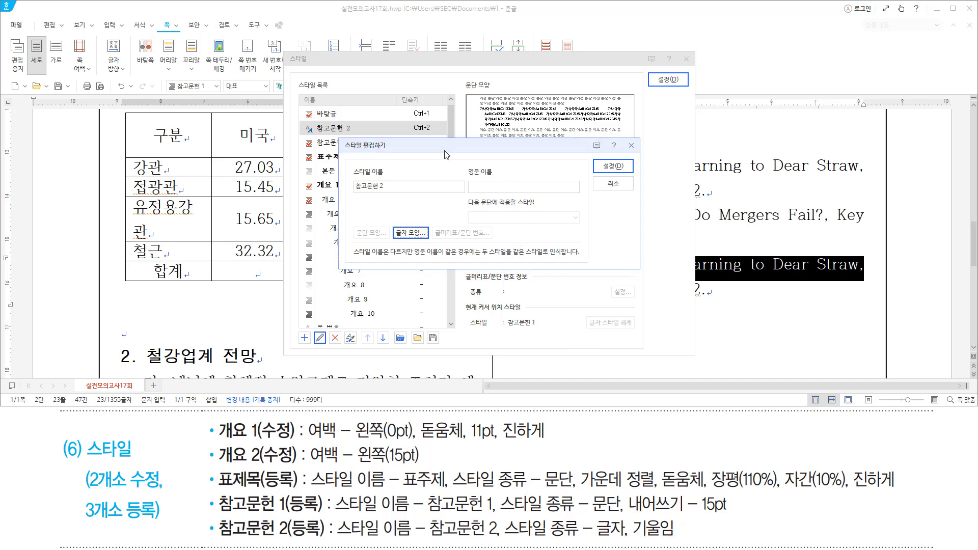
{"action": "key", "text": "alt"}
{"action": "key", "text": "l"}
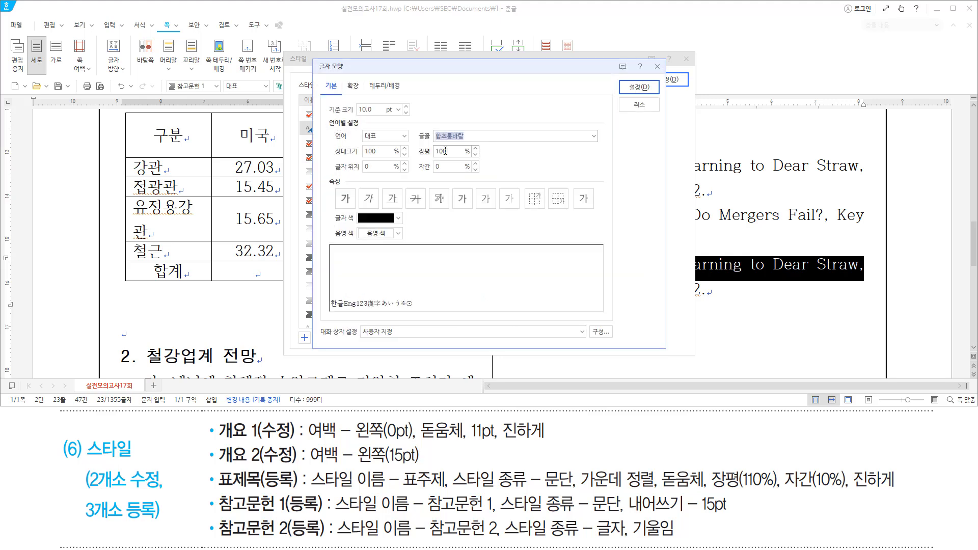
{"action": "key", "text": "alt"}
{"action": "key", "text": "i"}
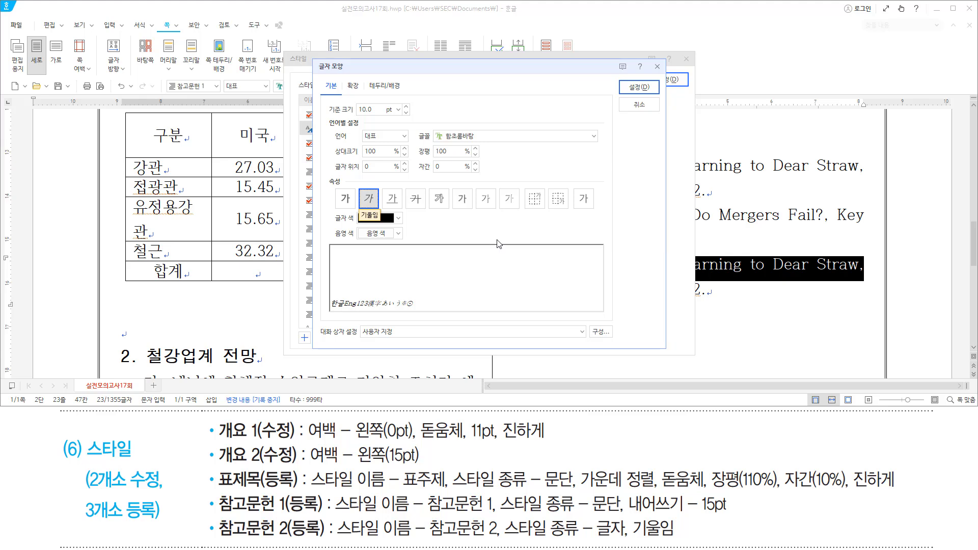
{"action": "key", "text": "Return"}
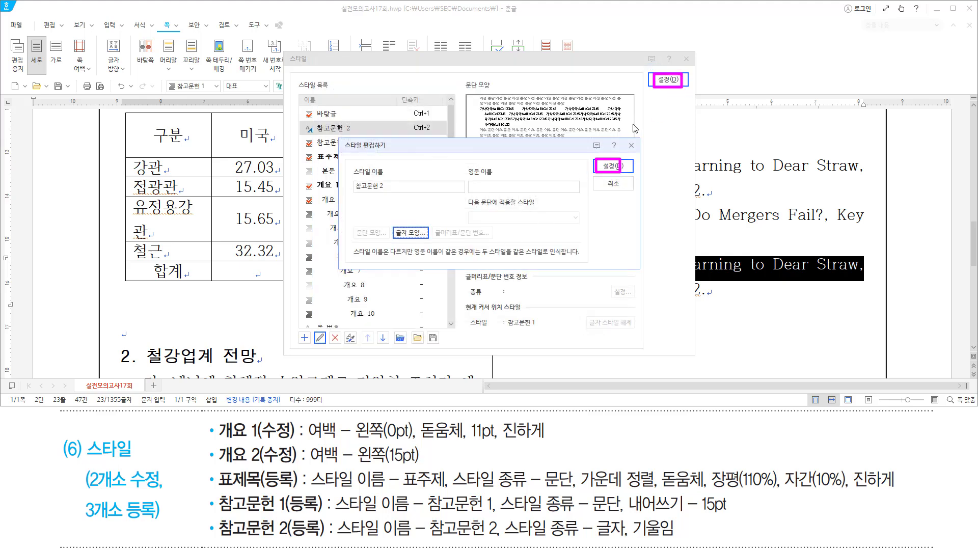
{"action": "key", "text": "Return"}
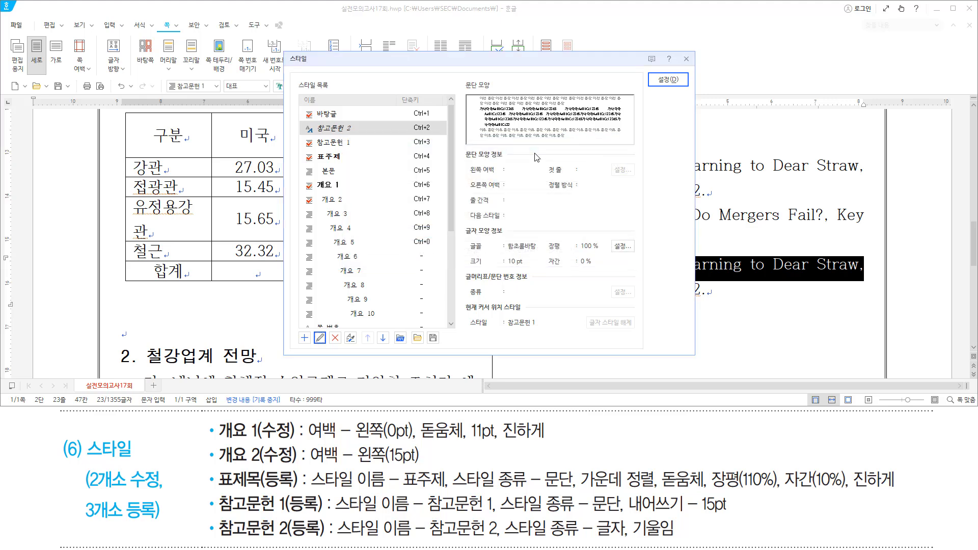
{"action": "key", "text": "Return"}
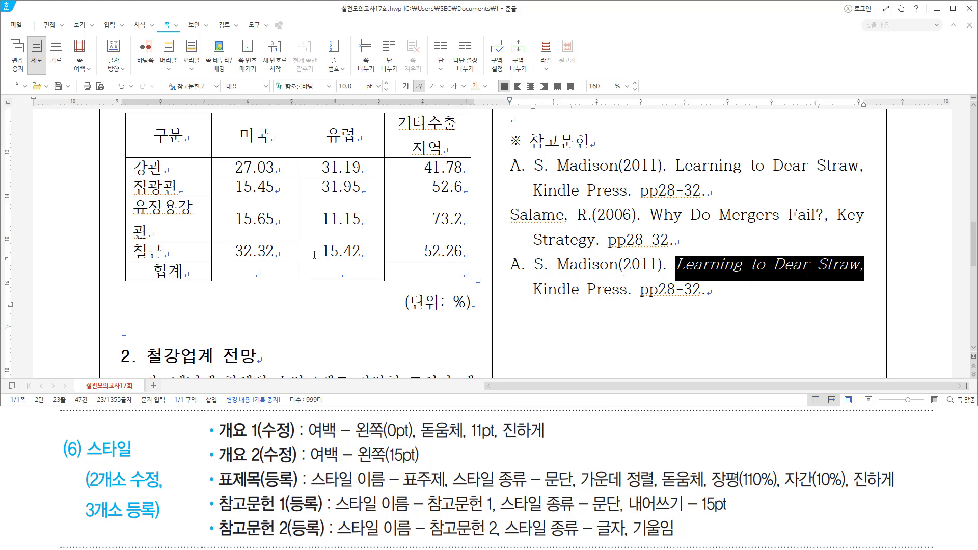
{"action": "scroll", "coordinate": [314, 255], "scroll_direction": "up", "scroll_amount": 10}
Place the cursor at the 1. 개요 paragraph beginning 지난 5일 on page 1.
{"action": "left_click", "coordinate": [153, 347]}
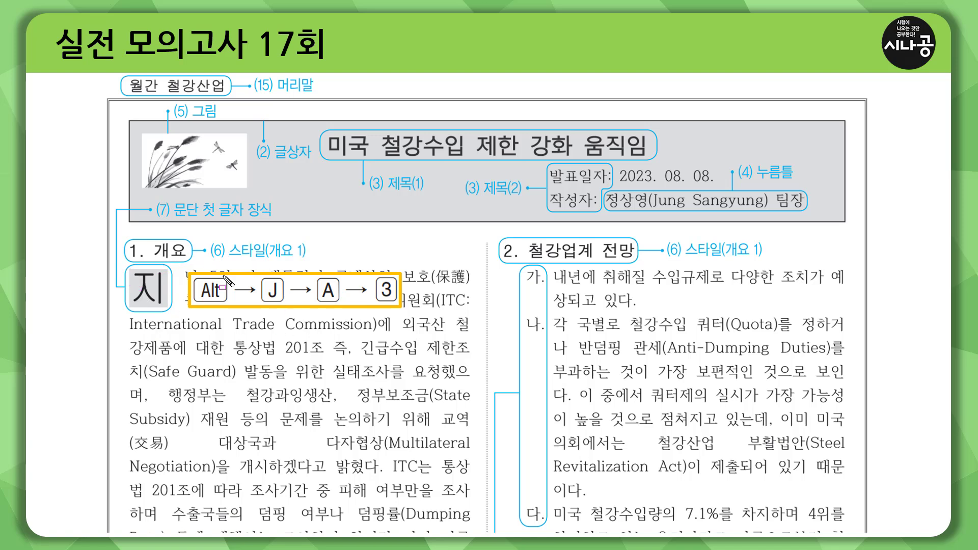
{"action": "left_click_drag", "start_coordinate": [119, 258], "coordinate": [326, 259]}
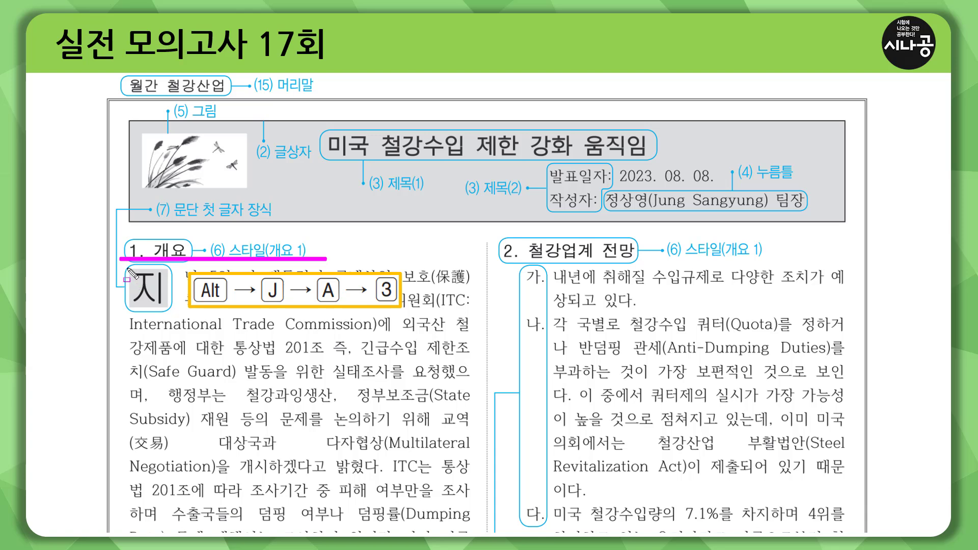
{"action": "mouse_move", "coordinate": [128, 271]}
{"action": "left_mouse_down"}
{"action": "mouse_move", "coordinate": [127, 309]}
{"action": "mouse_move", "coordinate": [170, 307]}
{"action": "mouse_move", "coordinate": [171, 266]}
{"action": "left_mouse_up"}
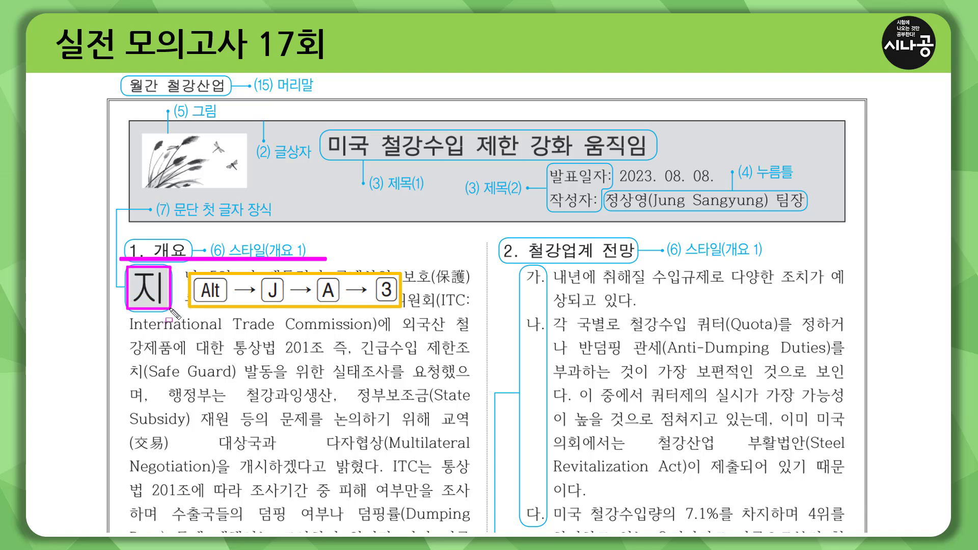
{"action": "left_click_drag", "start_coordinate": [149, 197], "coordinate": [283, 222]}
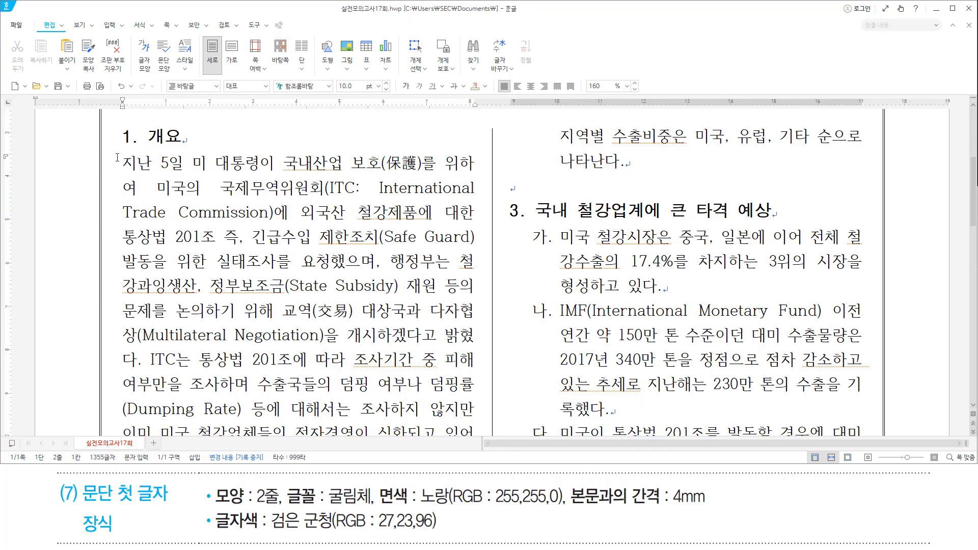
Set up a two-line drop cap in 굴림체 for the paragraph.
{"action": "left_click_drag", "start_coordinate": [113, 149], "coordinate": [139, 174]}
{"action": "key", "text": "Escape"}
{"action": "key", "text": "alt"}
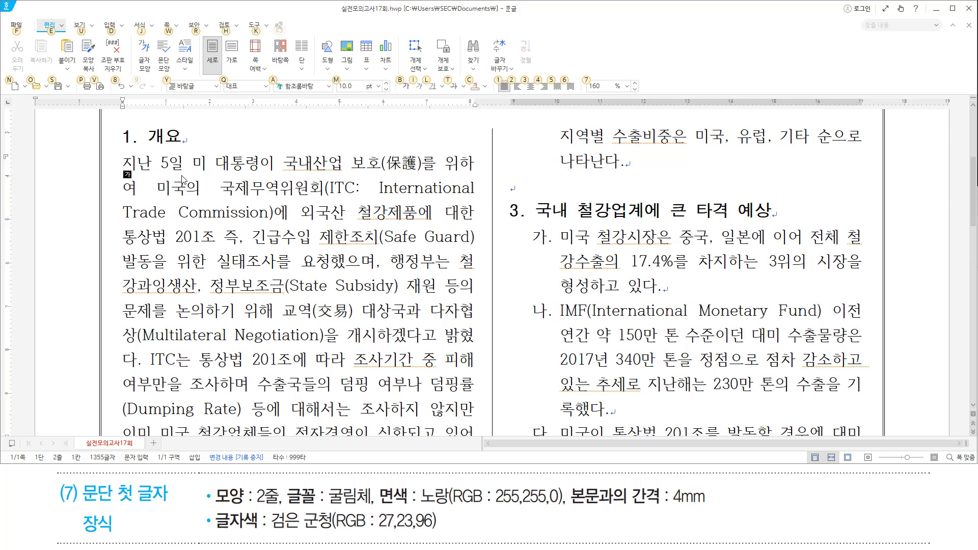
{"action": "key", "text": "j"}
{"action": "key", "text": "l"}
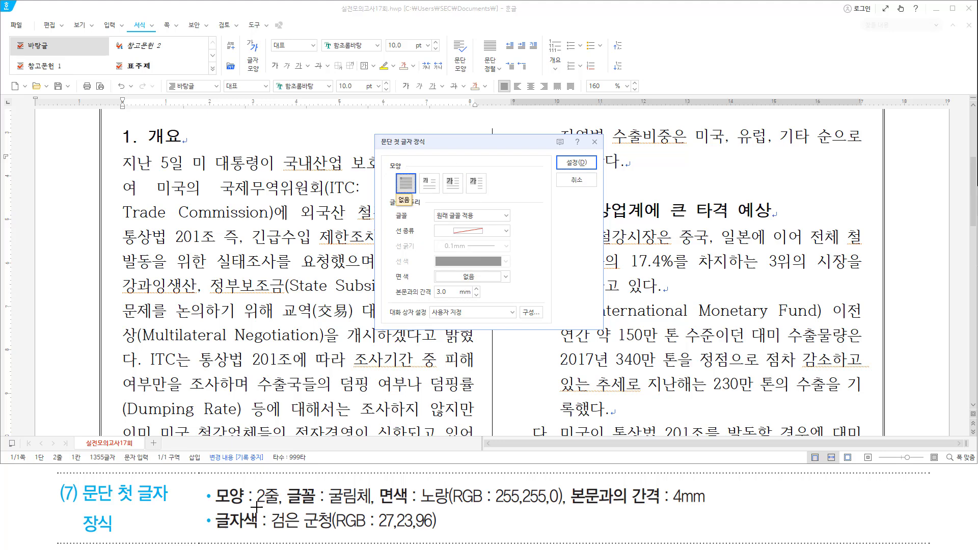
{"action": "left_click_drag", "start_coordinate": [253, 507], "coordinate": [277, 507]}
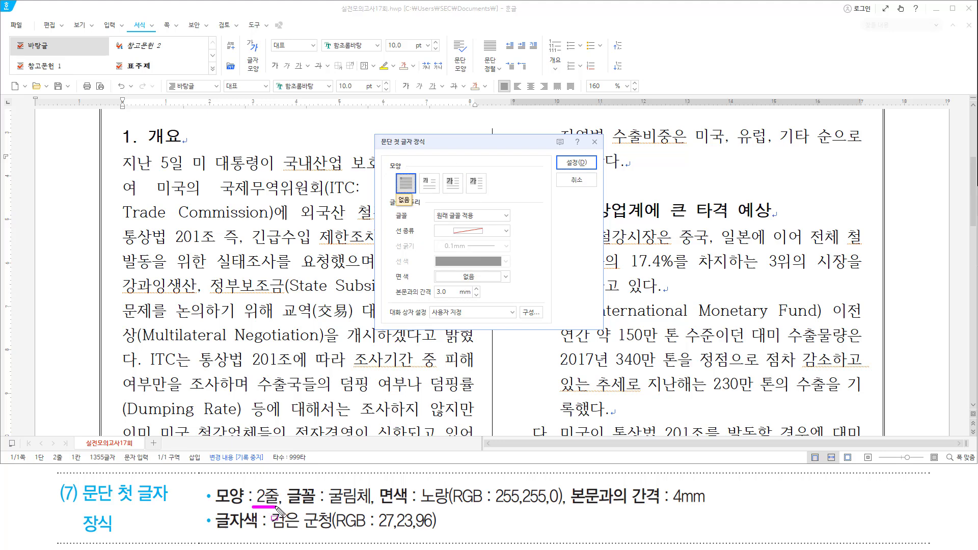
{"action": "left_click", "coordinate": [429, 183]}
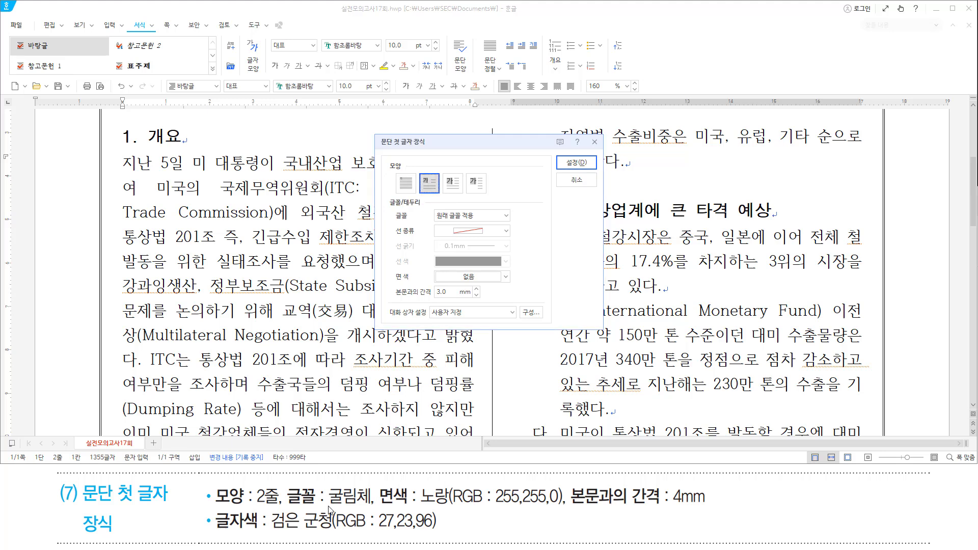
{"action": "left_click_drag", "start_coordinate": [324, 506], "coordinate": [372, 507]}
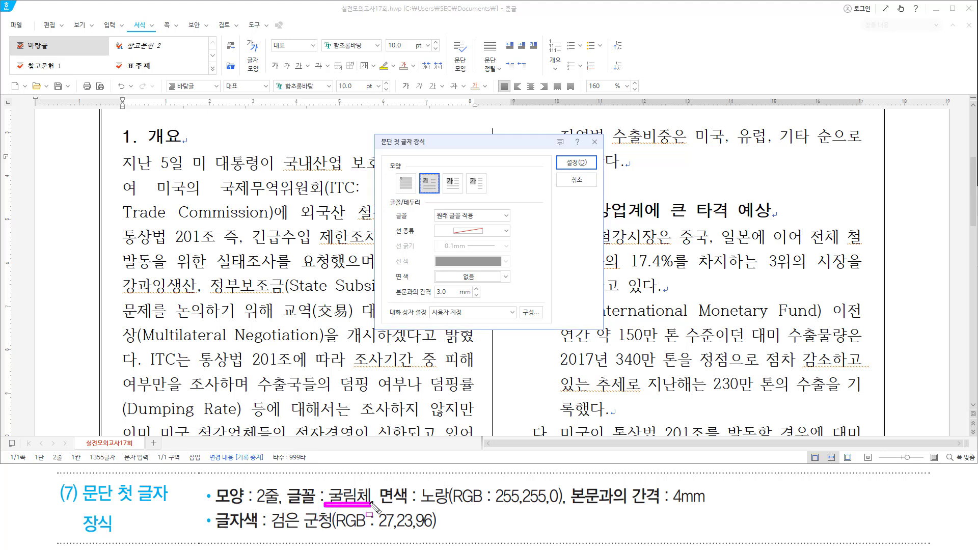
{"action": "left_click", "coordinate": [499, 215]}
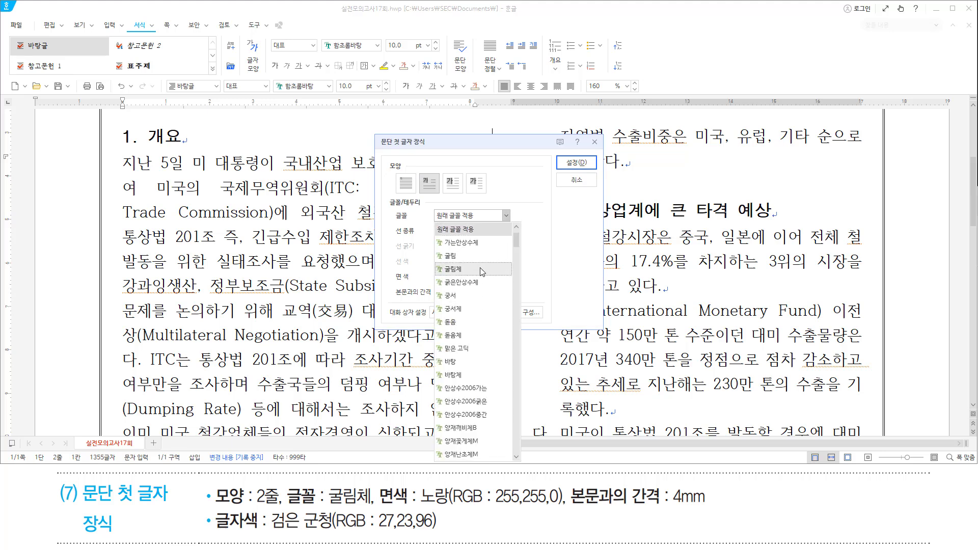
{"action": "left_click", "coordinate": [464, 269]}
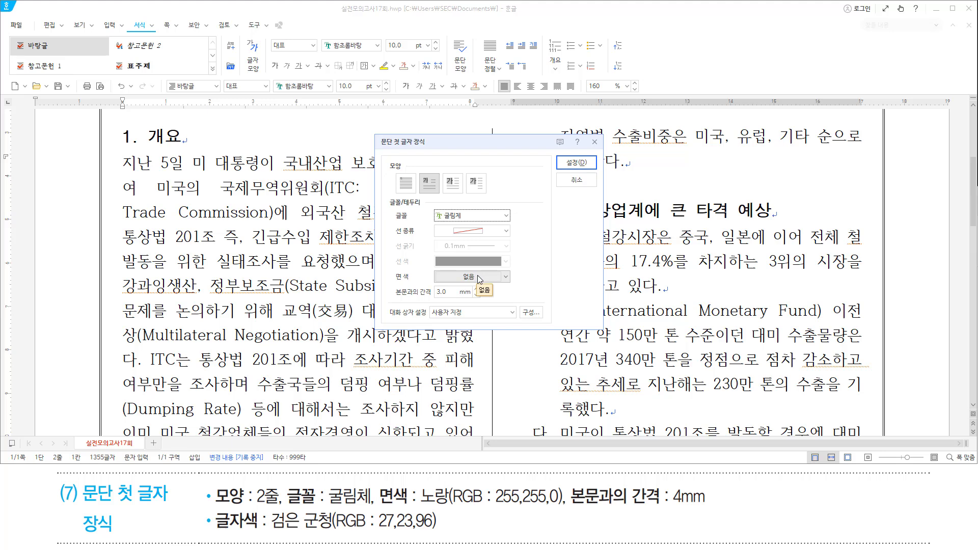
Shade the drop cap yellow with a 4 mm gap to the body text, and apply it.
{"action": "left_click", "coordinate": [478, 277]}
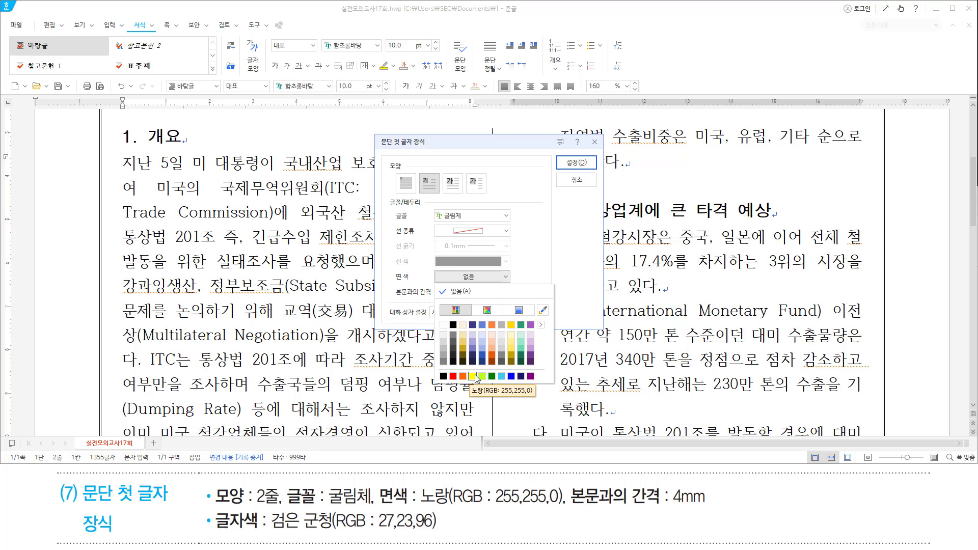
{"action": "left_click", "coordinate": [476, 377]}
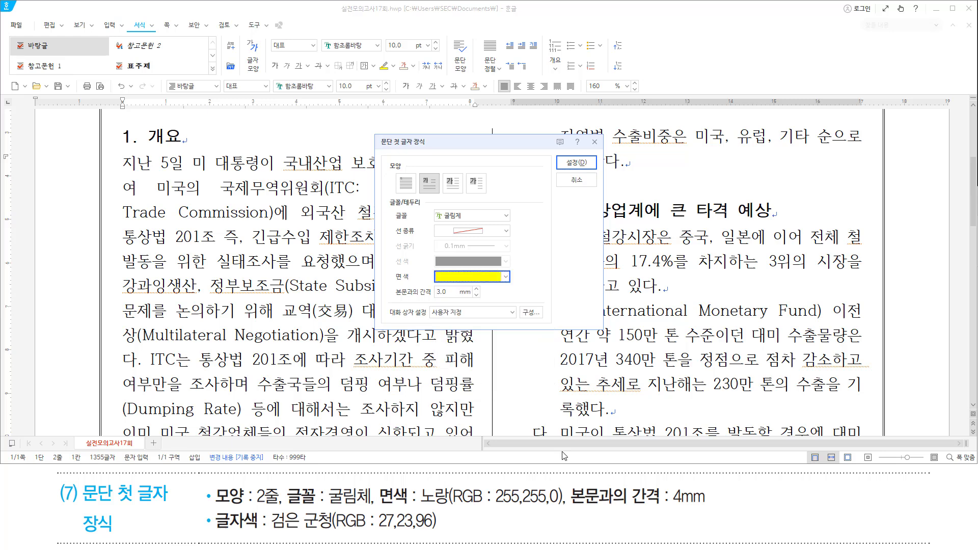
{"action": "left_click_drag", "start_coordinate": [575, 509], "coordinate": [714, 511]}
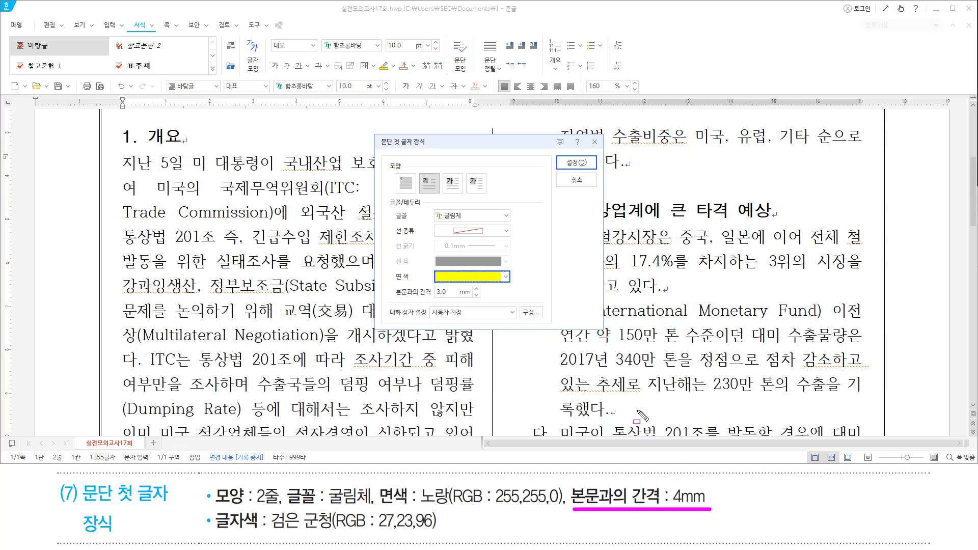
{"action": "left_click", "coordinate": [476, 289]}
{"action": "left_click_drag", "start_coordinate": [391, 299], "coordinate": [480, 299]}
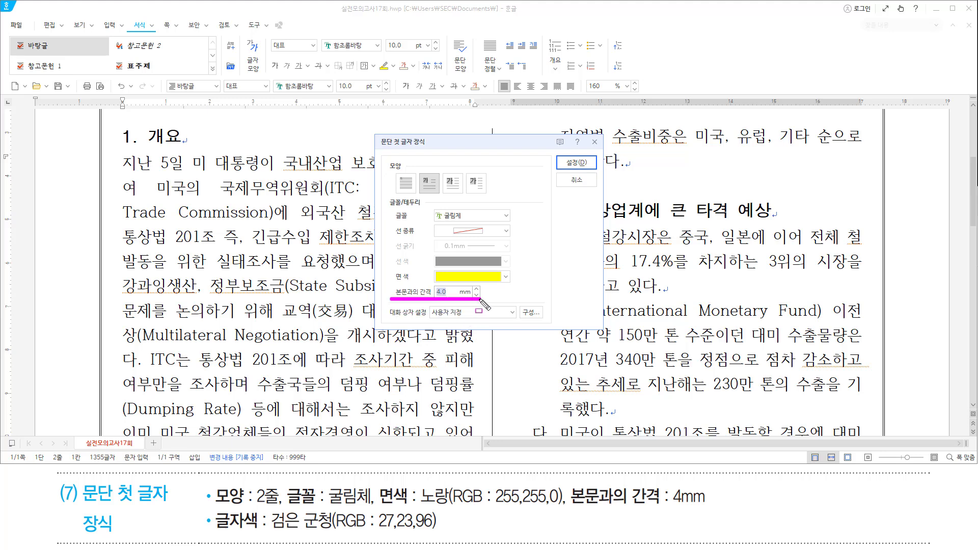
{"action": "left_click_drag", "start_coordinate": [572, 162], "coordinate": [586, 175]}
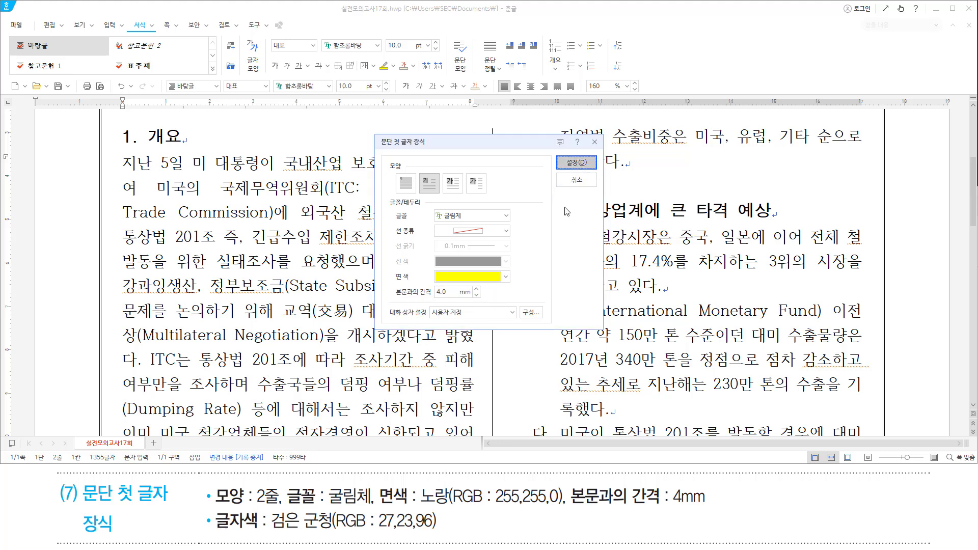
{"action": "key", "text": "Return"}
{"action": "left_click_drag", "start_coordinate": [213, 532], "coordinate": [448, 533]}
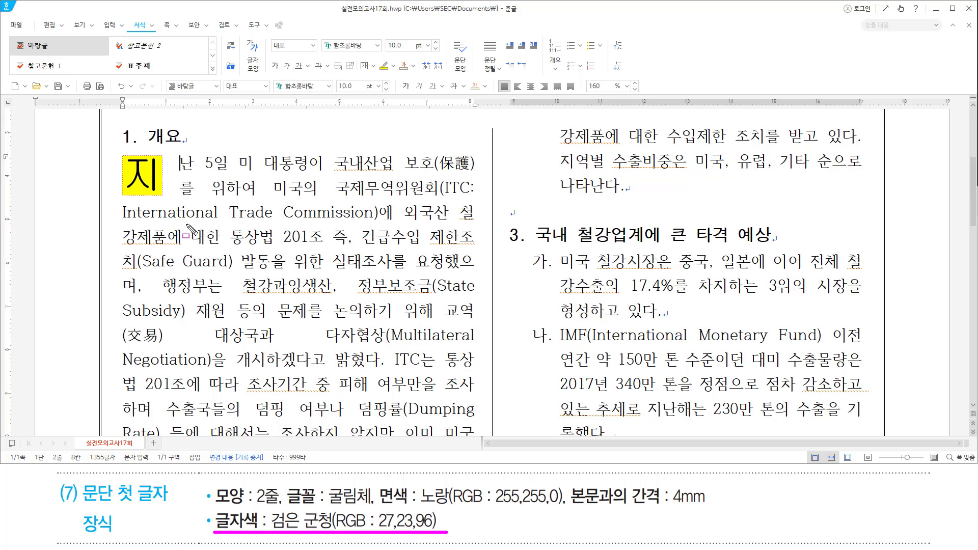
Colour the drop cap 지 검은 군청 (RGB 27,23,96) from the 오피스 palette.
{"action": "double_click", "coordinate": [133, 173]}
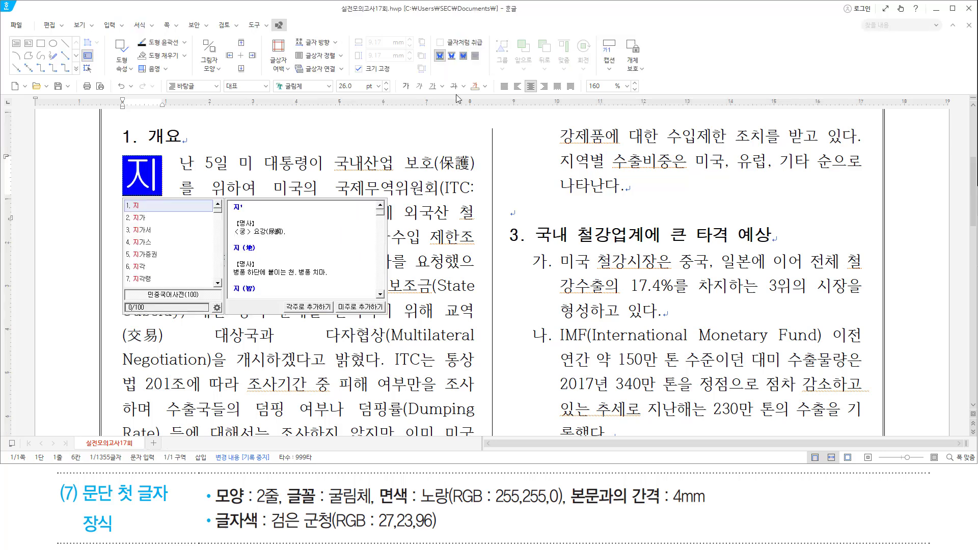
{"action": "left_click_drag", "start_coordinate": [467, 78], "coordinate": [490, 97]}
{"action": "key", "text": "Escape"}
{"action": "left_click", "coordinate": [485, 86]}
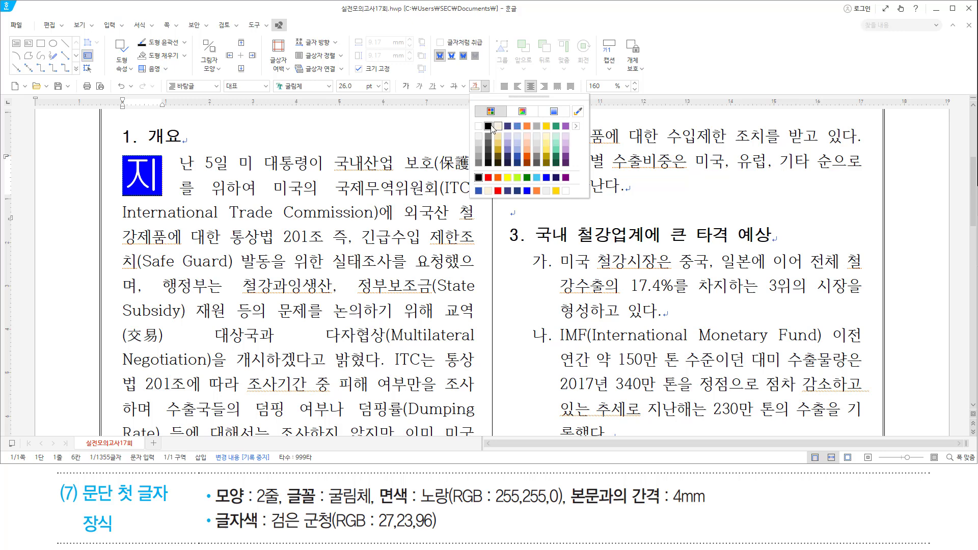
{"action": "left_click", "coordinate": [576, 126]}
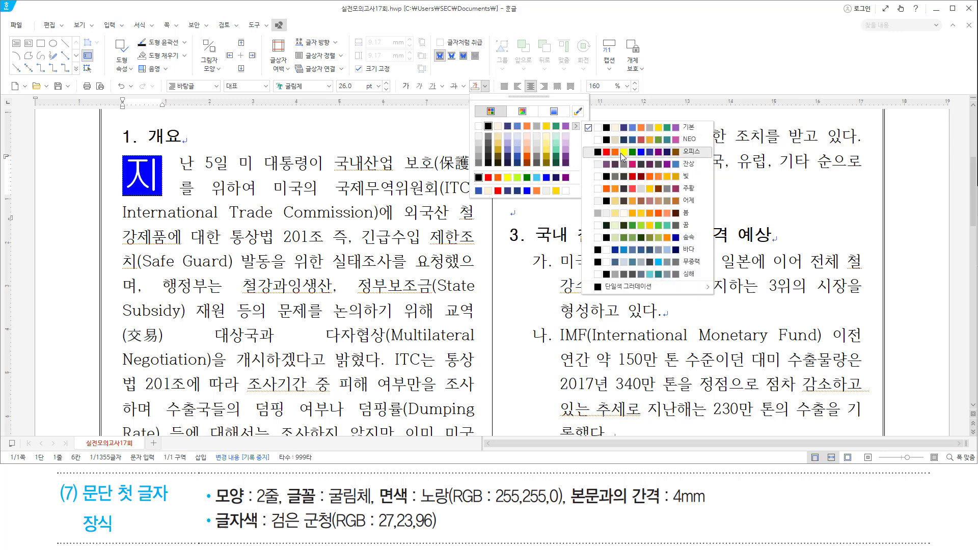
{"action": "left_click", "coordinate": [622, 152]}
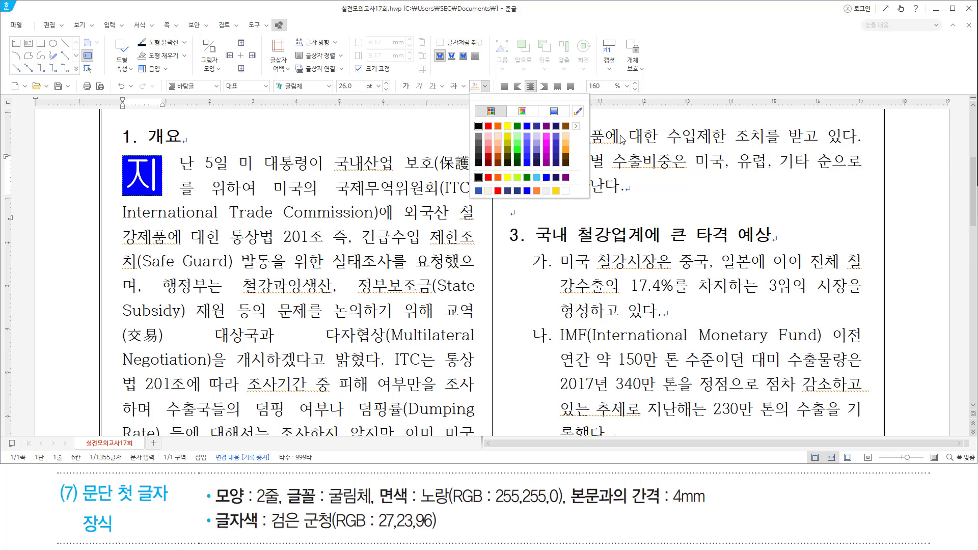
{"action": "left_click", "coordinate": [484, 87]}
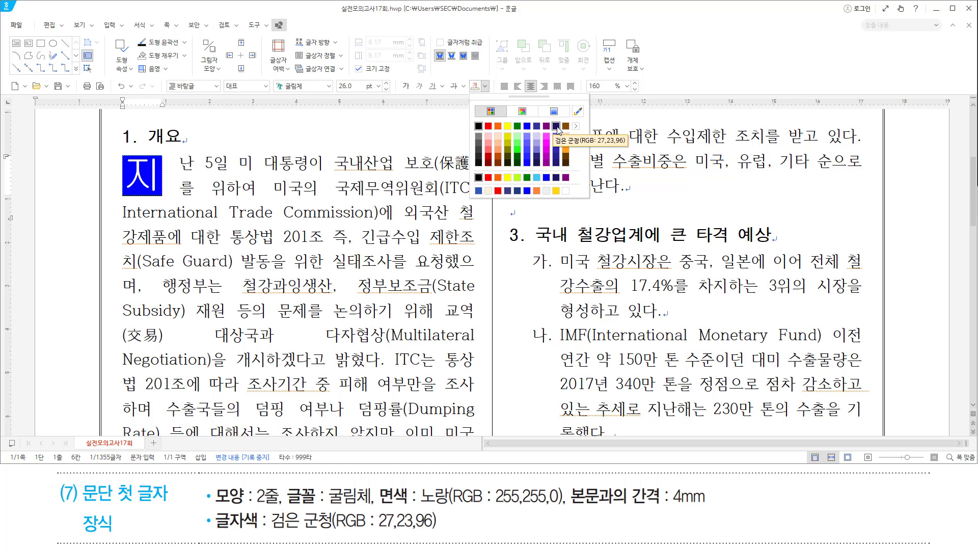
{"action": "left_click", "coordinate": [556, 126]}
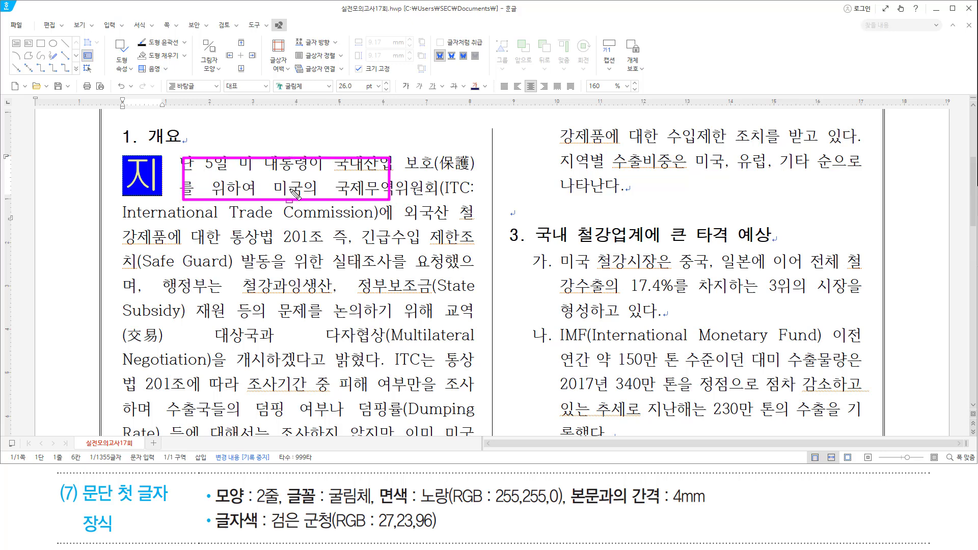
{"action": "left_click", "coordinate": [272, 180]}
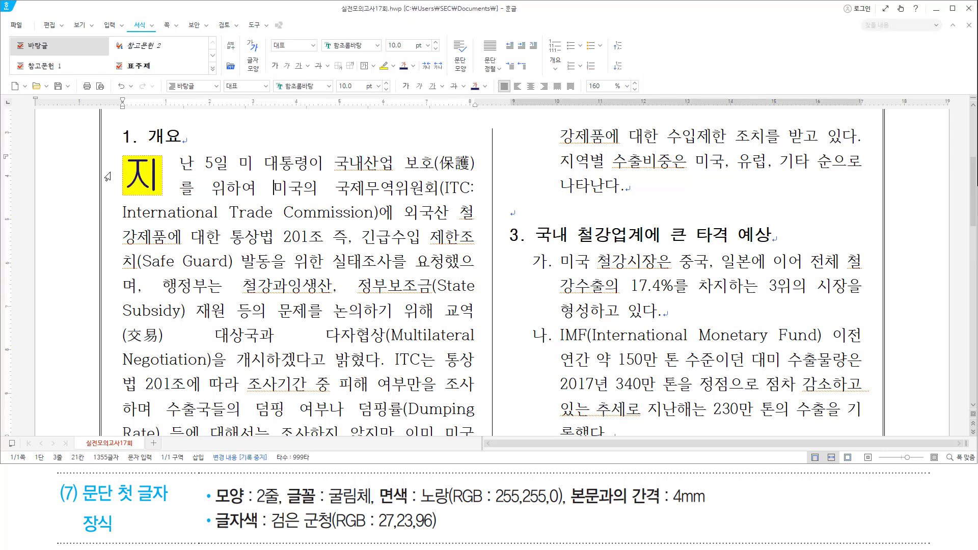
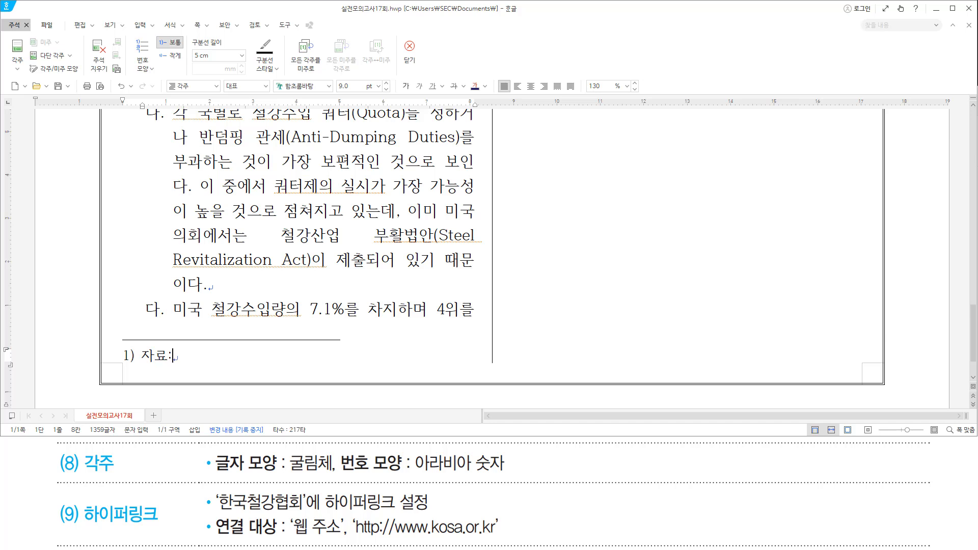
Complete the footnote to read '1) 자료: 한국철강협회' and select the whole footnote line.
{"action": "type", "text": "한국철강협회"}
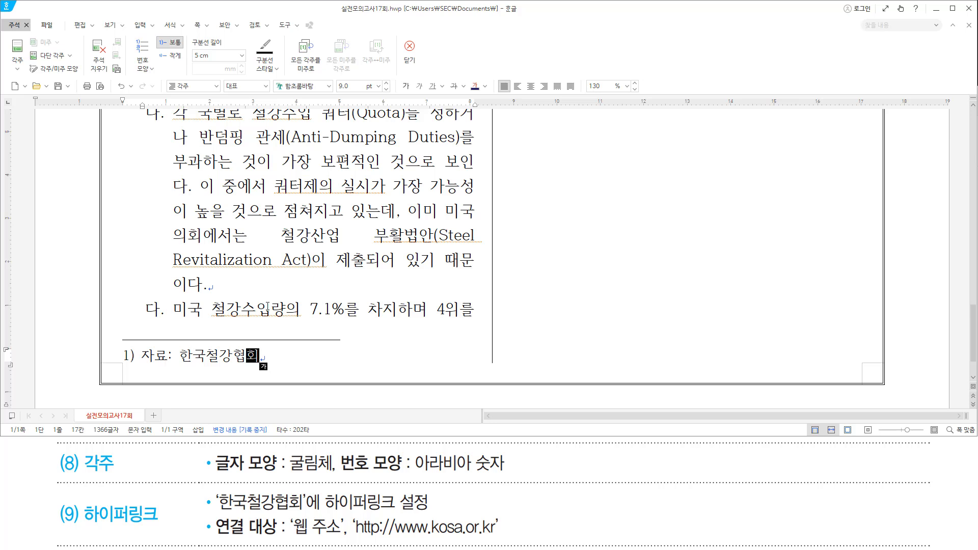
{"action": "key", "text": "shift+Home"}
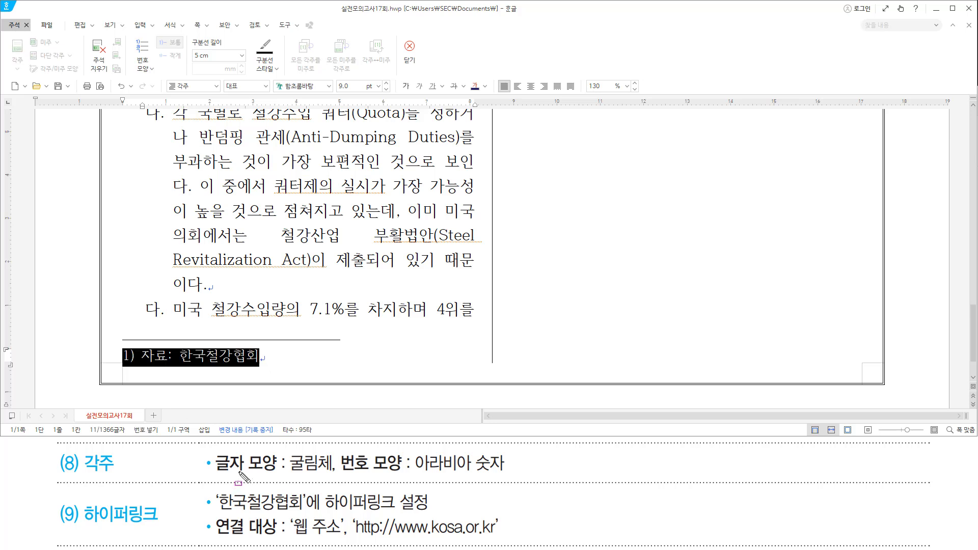
{"action": "left_click_drag", "start_coordinate": [290, 473], "coordinate": [334, 473]}
{"action": "left_click_drag", "start_coordinate": [414, 473], "coordinate": [508, 473]}
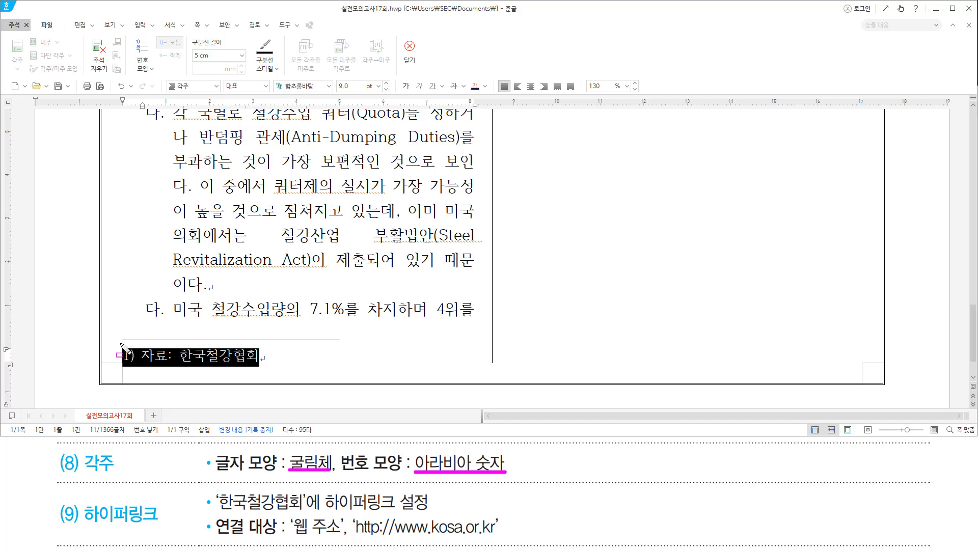
{"action": "left_click_drag", "start_coordinate": [119, 342], "coordinate": [137, 366]}
{"action": "key", "text": "Escape"}
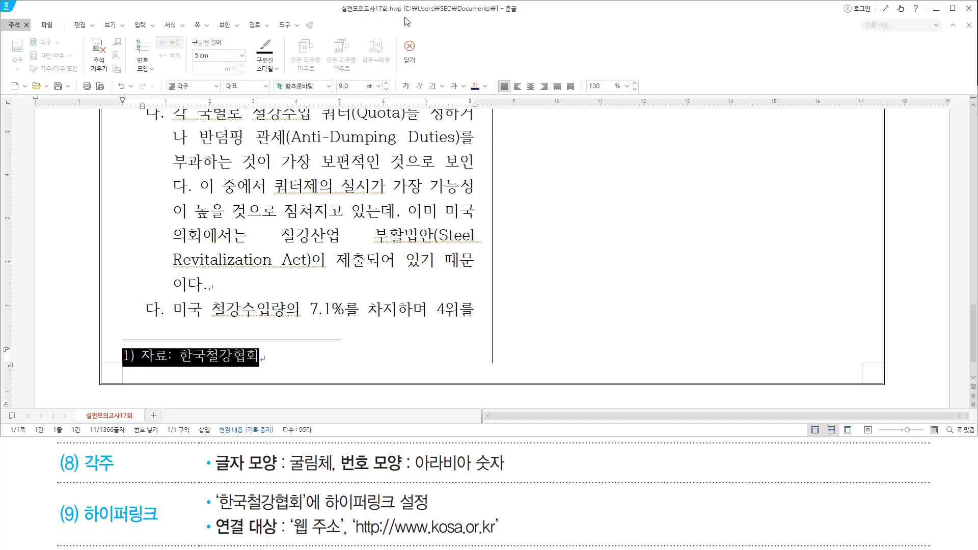
Set the footnote text to 굴림체, then select 한국철강협회 in it.
{"action": "key", "text": "alt+l"}
{"action": "type", "text": "굴림체"}
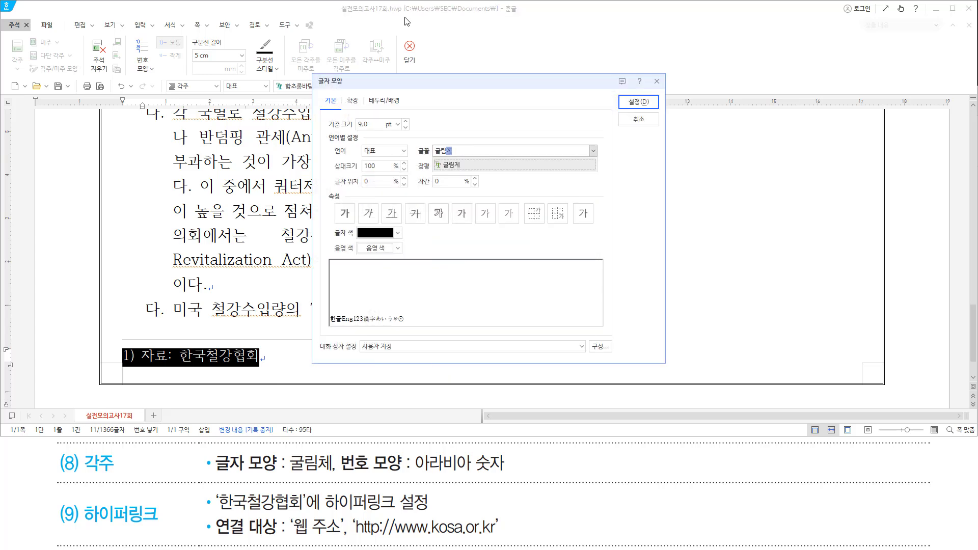
{"action": "key", "text": "Return"}
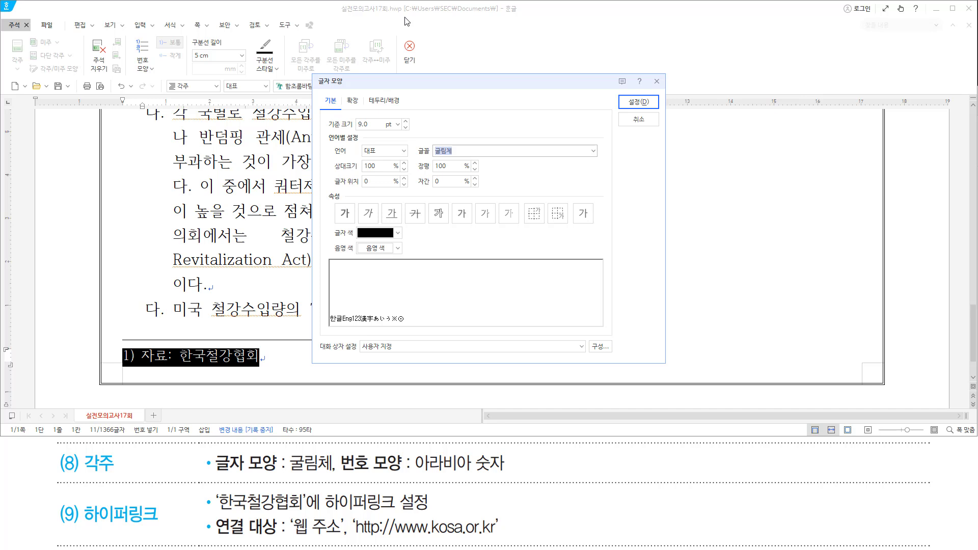
{"action": "key", "text": "Return"}
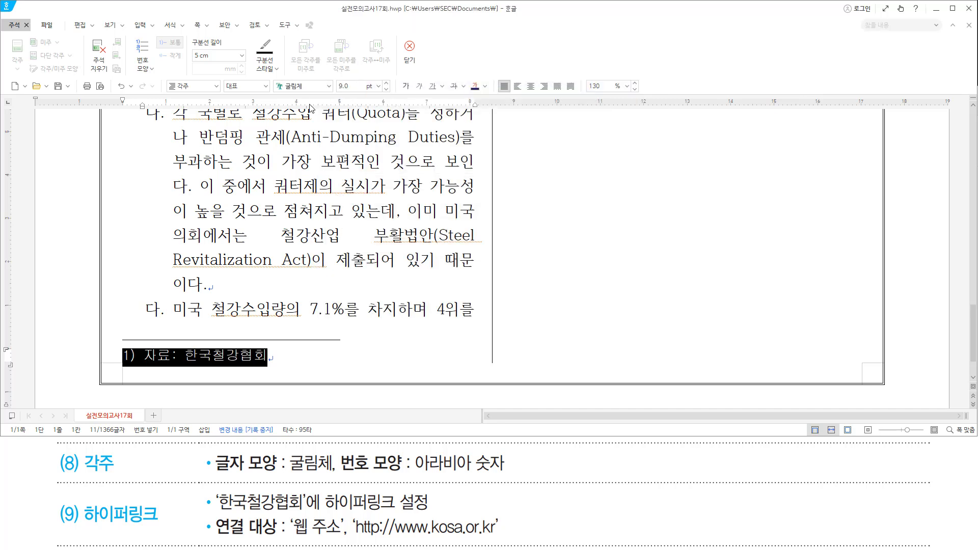
{"action": "left_click_drag", "start_coordinate": [185, 356], "coordinate": [274, 356]}
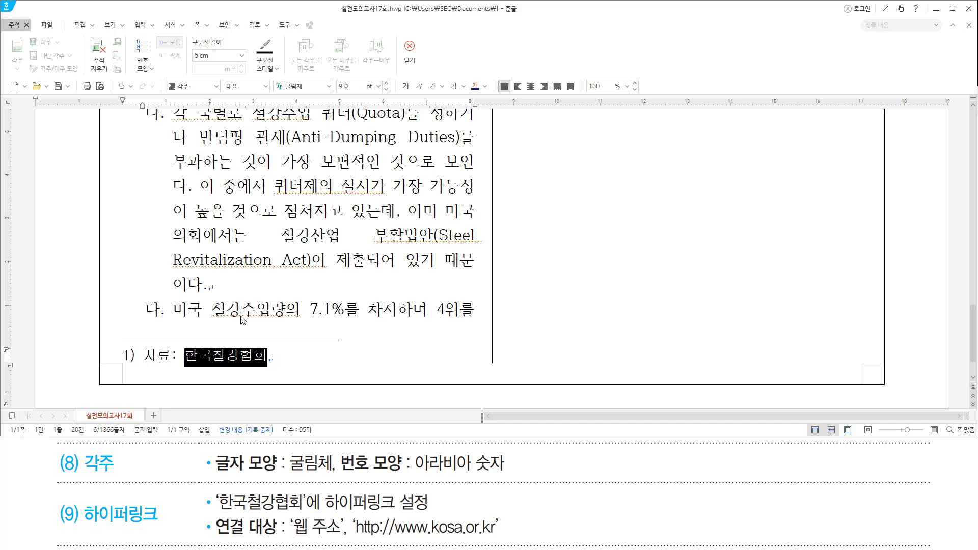
{"action": "key", "text": "ctrl+k"}
{"action": "key", "text": "h"}
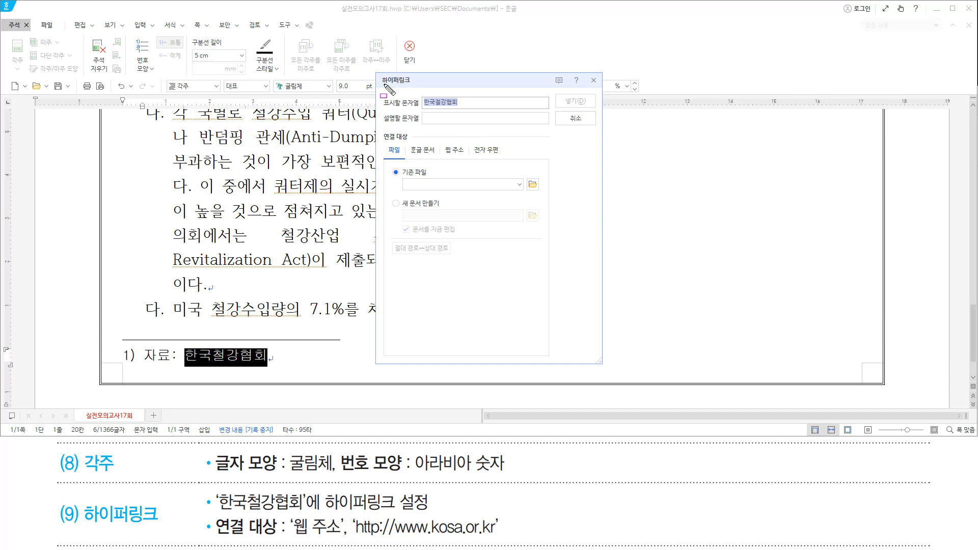
{"action": "mouse_move", "coordinate": [378, 72]}
{"action": "left_mouse_down"}
{"action": "mouse_move", "coordinate": [567, 339]}
{"action": "mouse_move", "coordinate": [596, 362]}
{"action": "left_mouse_up"}
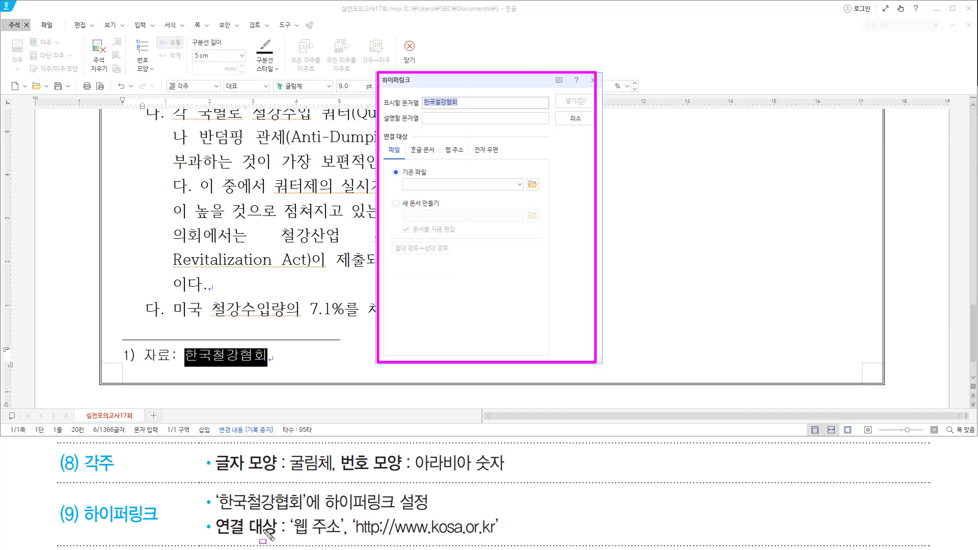
{"action": "left_click_drag", "start_coordinate": [219, 509], "coordinate": [304, 508]}
{"action": "left_click_drag", "start_coordinate": [294, 536], "coordinate": [499, 536]}
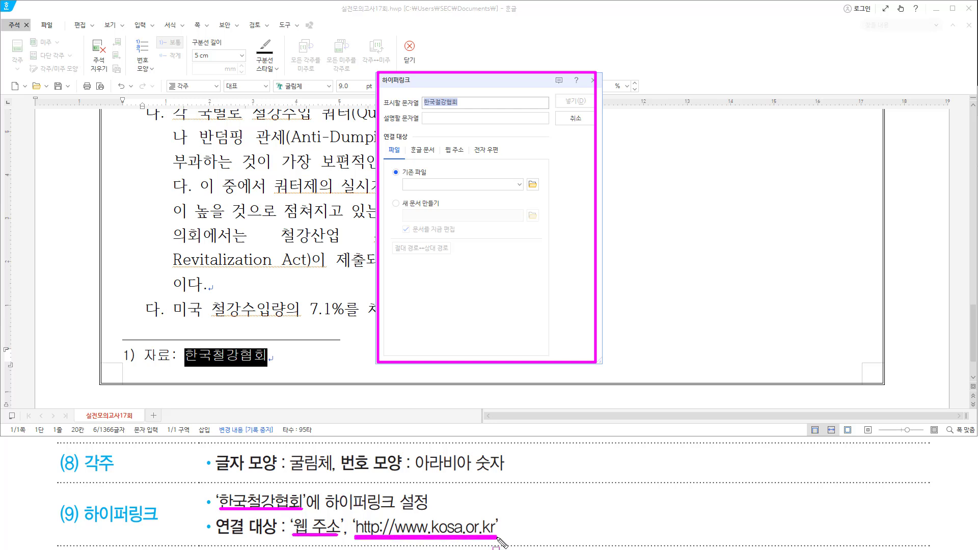
{"action": "left_click_drag", "start_coordinate": [437, 144], "coordinate": [468, 160]}
{"action": "left_click", "coordinate": [455, 150]}
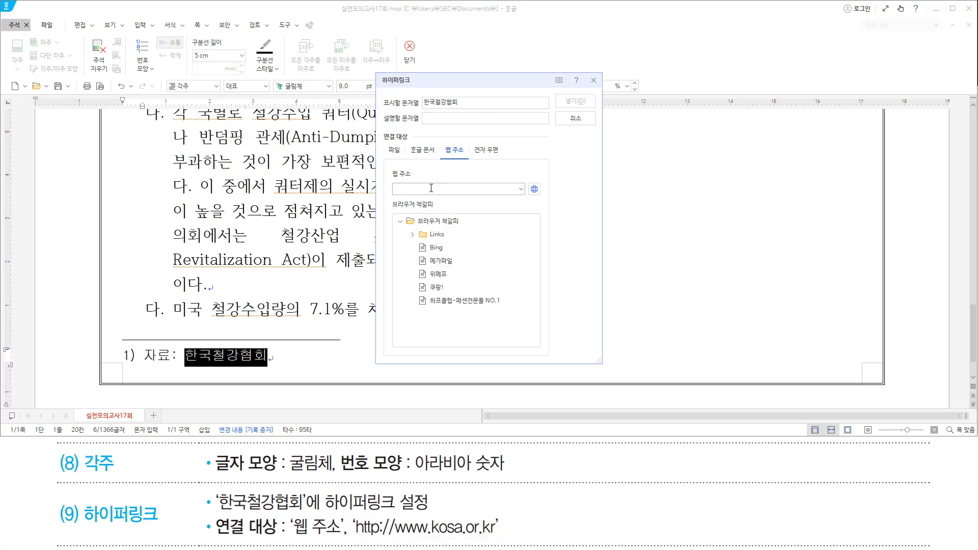
{"action": "mouse_move", "coordinate": [392, 180]}
{"action": "left_mouse_down"}
{"action": "mouse_move", "coordinate": [413, 199]}
{"action": "mouse_move", "coordinate": [515, 211]}
{"action": "left_mouse_up"}
{"action": "type", "text": "http://www.kosa.or.kr"}
{"action": "left_click_drag", "start_coordinate": [393, 196], "coordinate": [475, 196]}
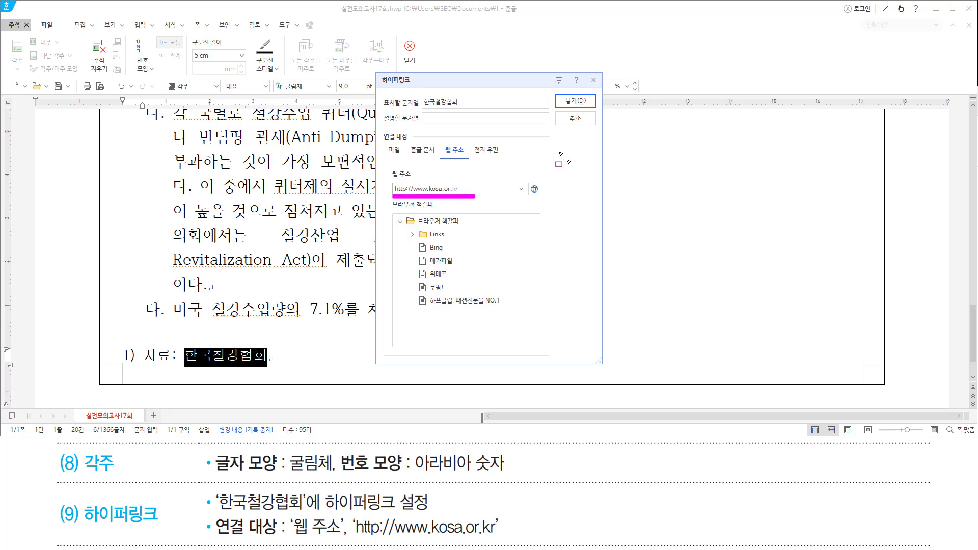
{"action": "key", "text": "Escape"}
{"action": "key", "text": "Return"}
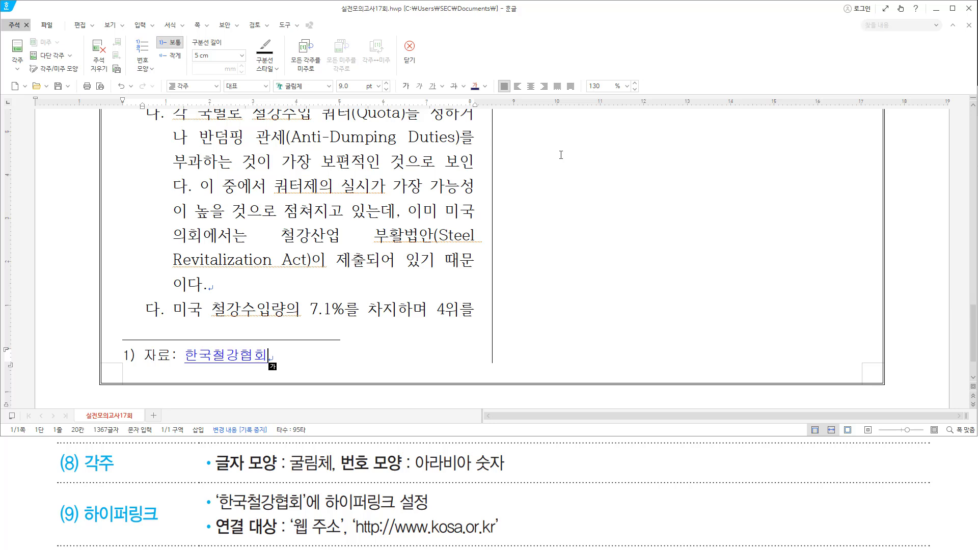
Leave the footnote and select every cell of the 철강제품의 지역별 수출비중 table.
{"action": "key", "text": "shift+Escape"}
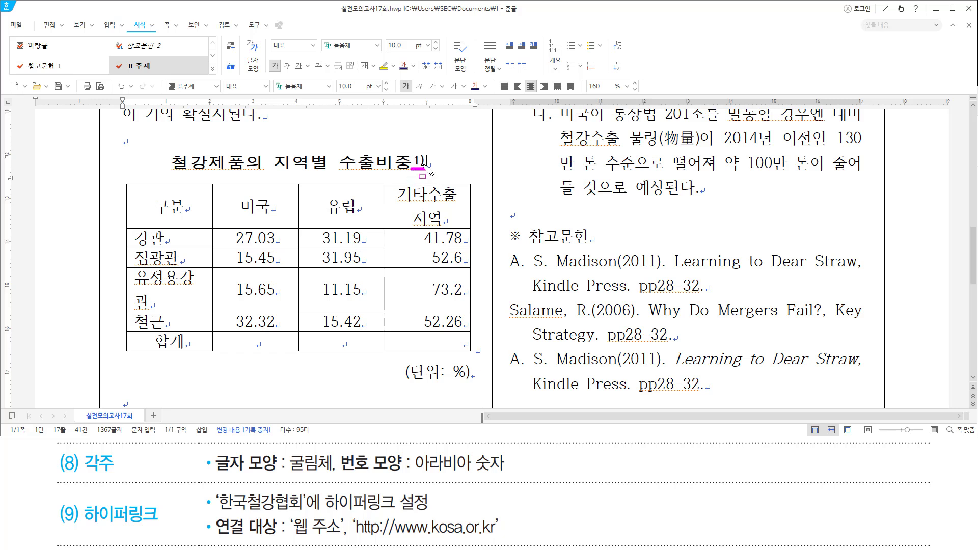
{"action": "left_click", "coordinate": [432, 165]}
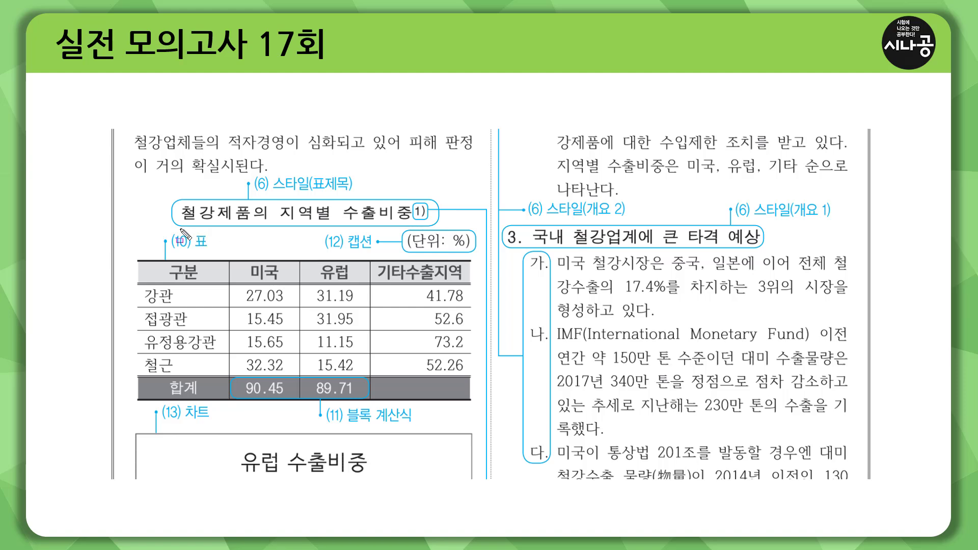
{"action": "left_click_drag", "start_coordinate": [80, 230], "coordinate": [533, 231]}
{"action": "left_click_drag", "start_coordinate": [133, 226], "coordinate": [481, 425]}
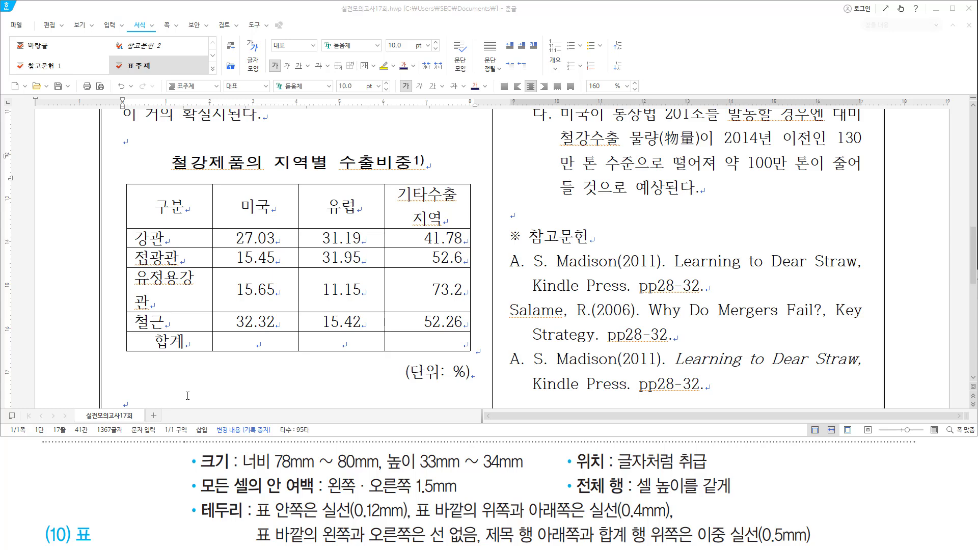
{"action": "left_click_drag", "start_coordinate": [173, 210], "coordinate": [446, 343]}
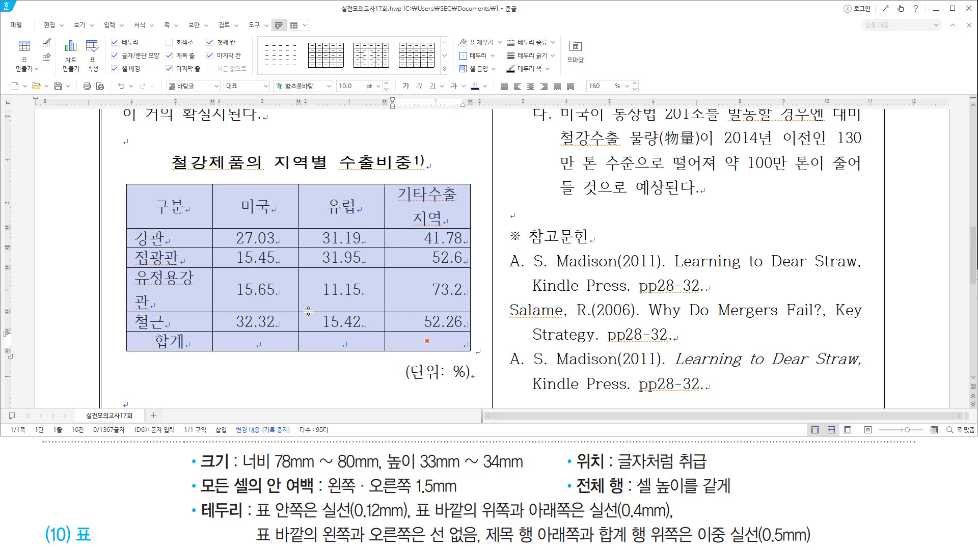
Set the table's left and right inner cell margins to 1.5 mm.
{"action": "double_click", "coordinate": [308, 311]}
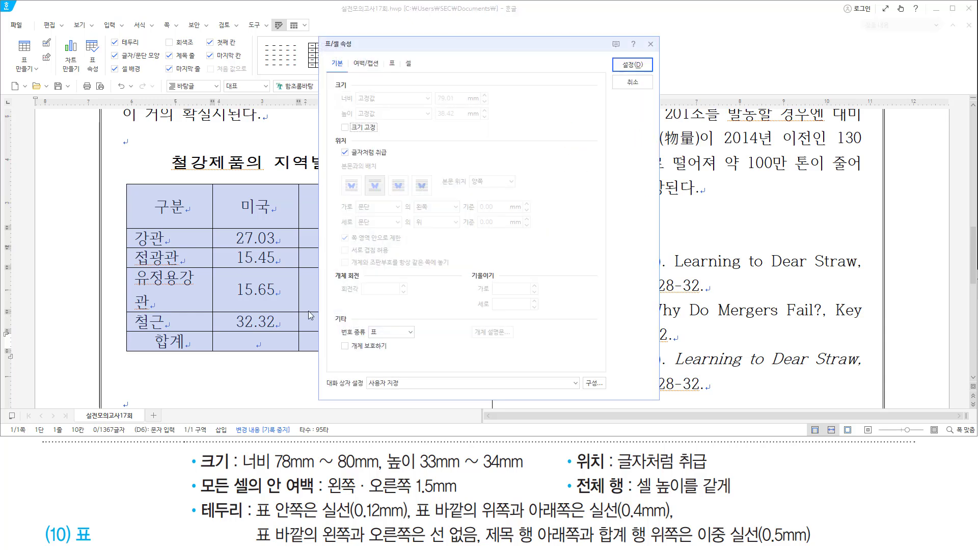
{"action": "left_click_drag", "start_coordinate": [242, 469], "coordinate": [374, 470]}
{"action": "left_click_drag", "start_coordinate": [432, 89], "coordinate": [466, 107]}
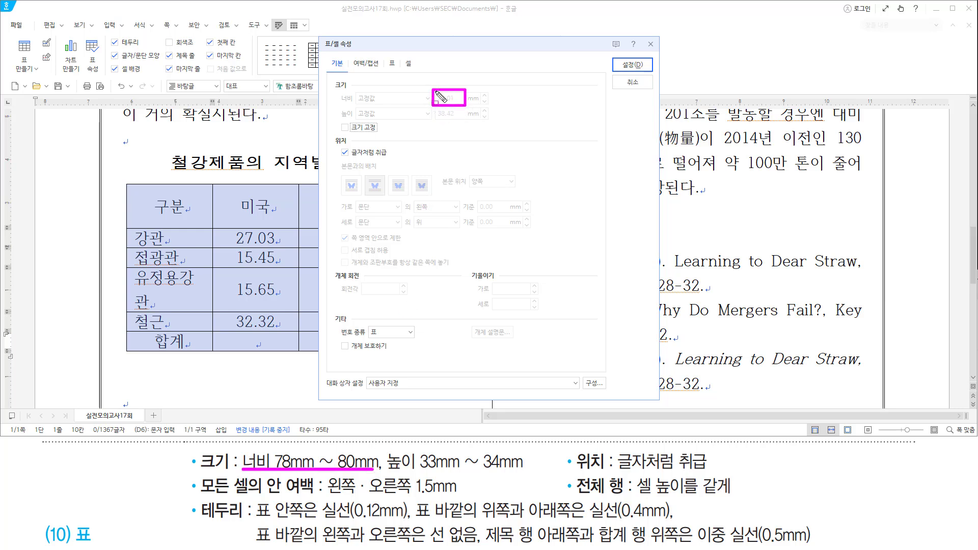
{"action": "left_click_drag", "start_coordinate": [385, 448], "coordinate": [533, 472]}
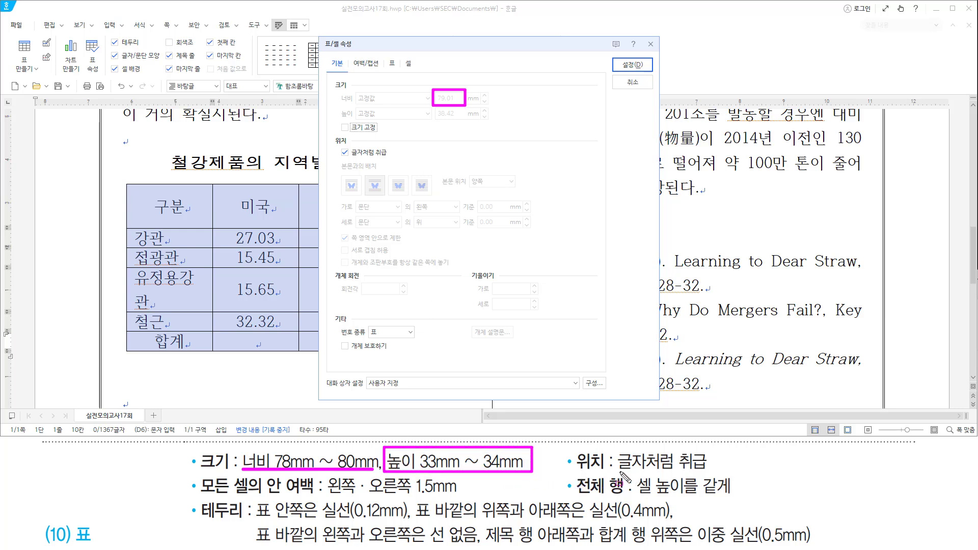
{"action": "left_click_drag", "start_coordinate": [619, 481], "coordinate": [708, 481]}
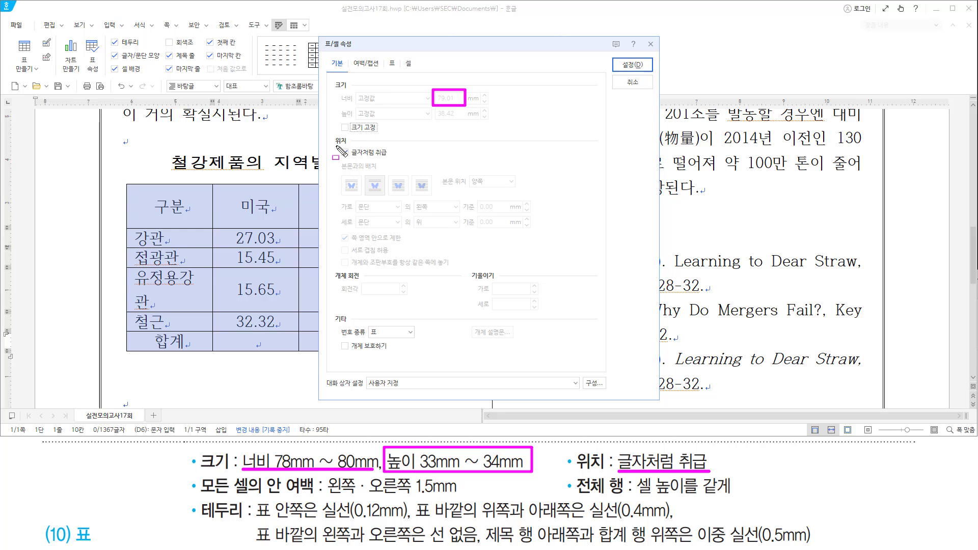
{"action": "left_click_drag", "start_coordinate": [336, 145], "coordinate": [396, 160]}
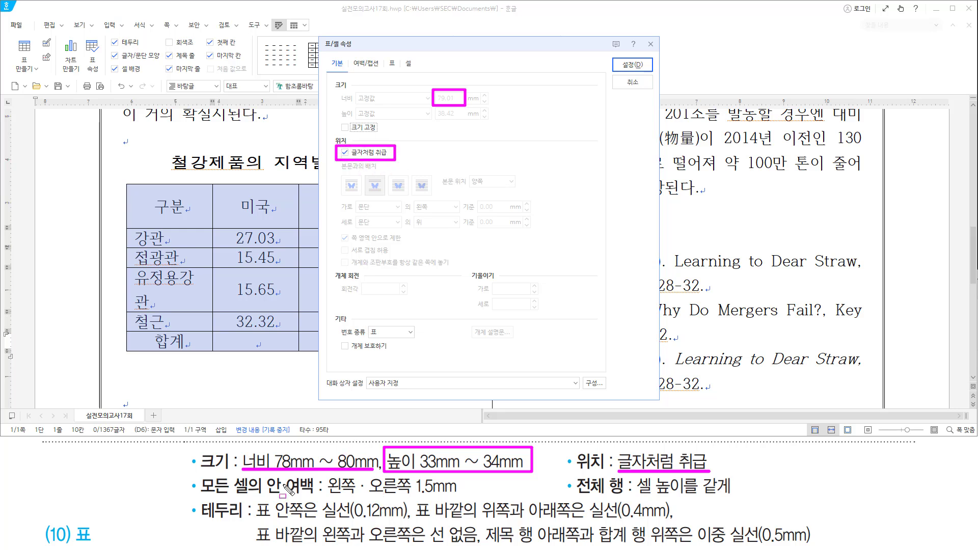
{"action": "left_click_drag", "start_coordinate": [202, 494], "coordinate": [454, 493]}
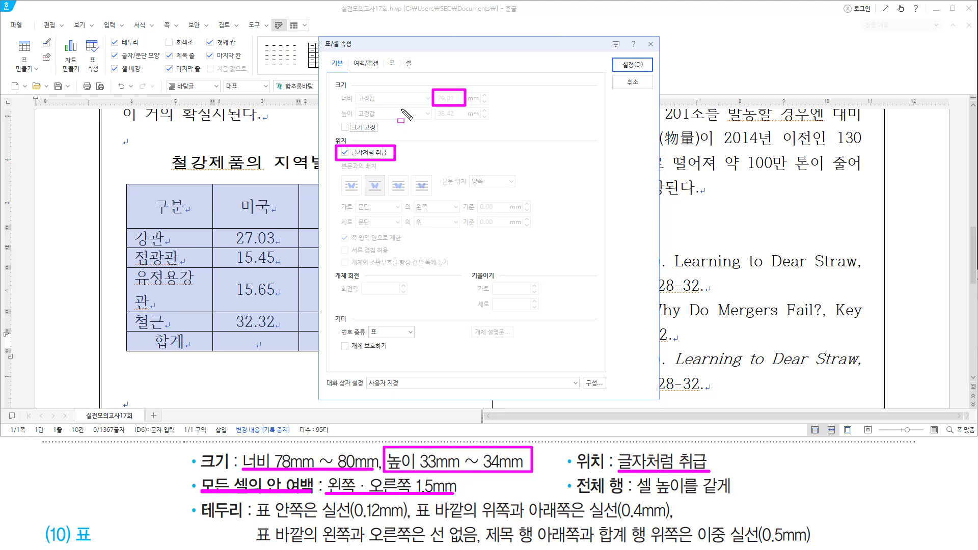
{"action": "mouse_move", "coordinate": [385, 53]}
{"action": "left_mouse_down"}
{"action": "mouse_move", "coordinate": [384, 70]}
{"action": "mouse_move", "coordinate": [397, 71]}
{"action": "mouse_move", "coordinate": [396, 53]}
{"action": "left_mouse_up"}
{"action": "key", "text": "Escape"}
{"action": "left_click", "coordinate": [392, 63]}
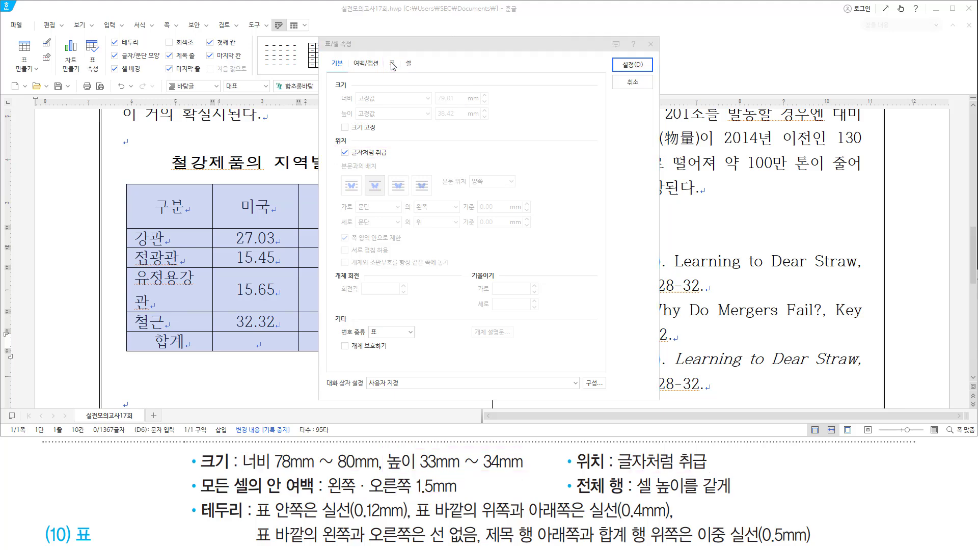
{"action": "key", "text": "Tab"}
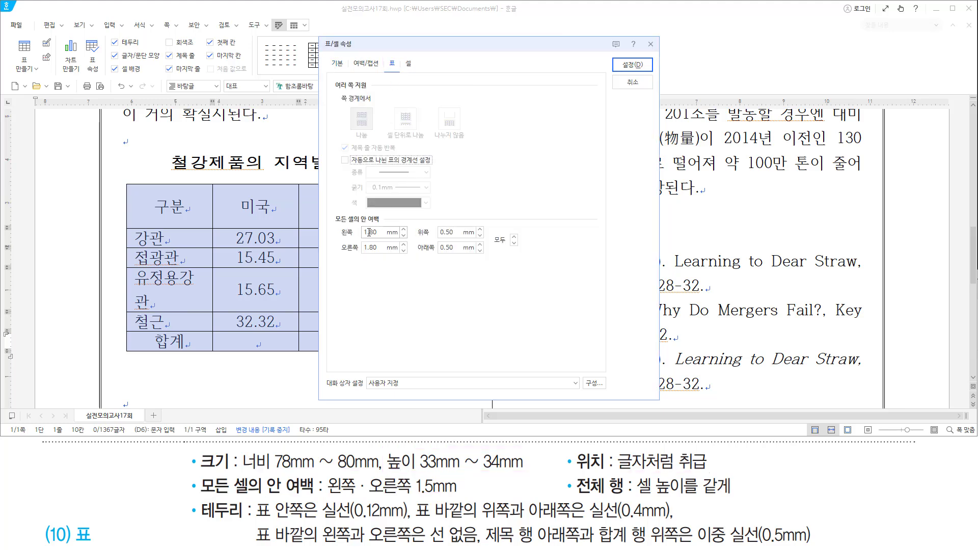
{"action": "type", "text": "1"}
{"action": "key", "text": "Tab"}
{"action": "key", "text": "Tab"}
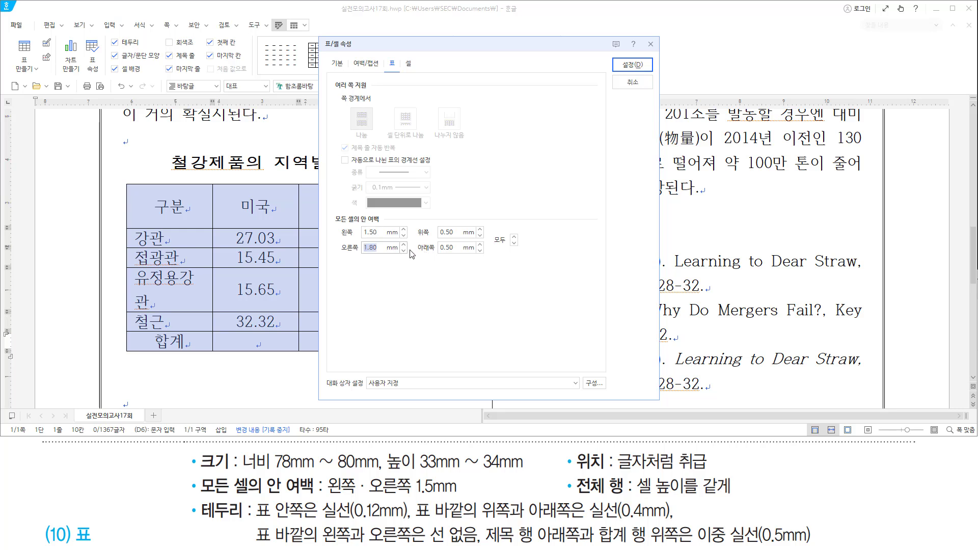
{"action": "type", "text": "1.5"}
Place the table caption at the top and apply the table properties.
{"action": "left_click_drag", "start_coordinate": [328, 209], "coordinate": [396, 269]}
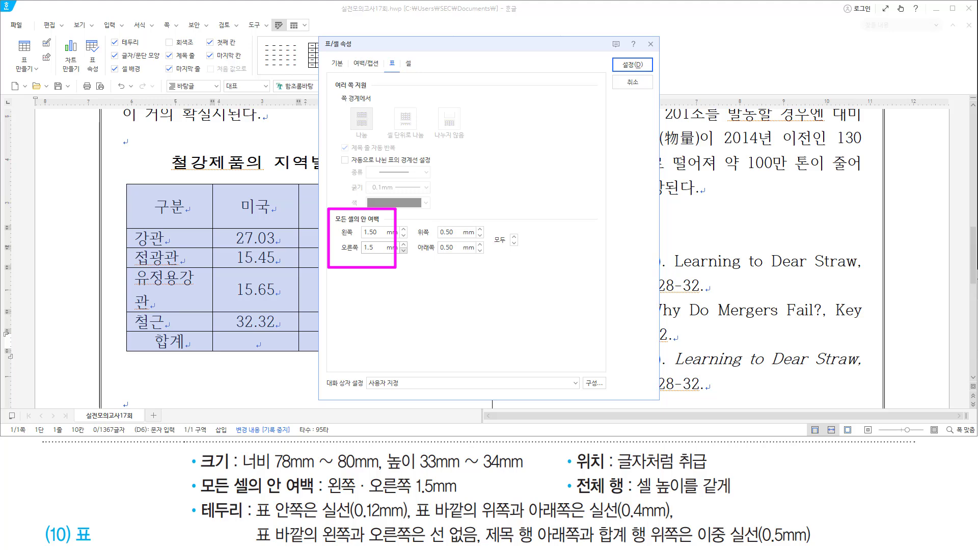
{"action": "left_click_drag", "start_coordinate": [349, 54], "coordinate": [384, 71]}
{"action": "left_click", "coordinate": [373, 65]}
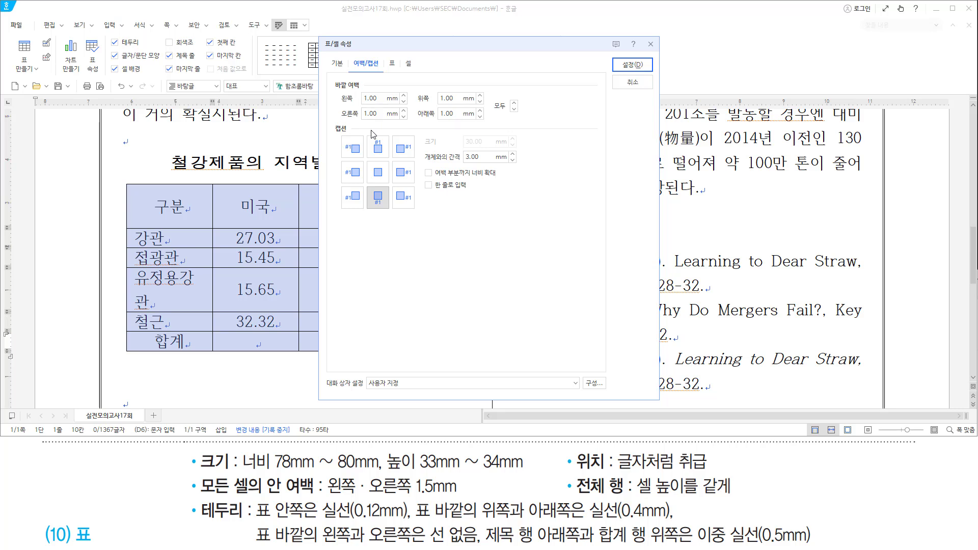
{"action": "left_click_drag", "start_coordinate": [329, 122], "coordinate": [391, 153]}
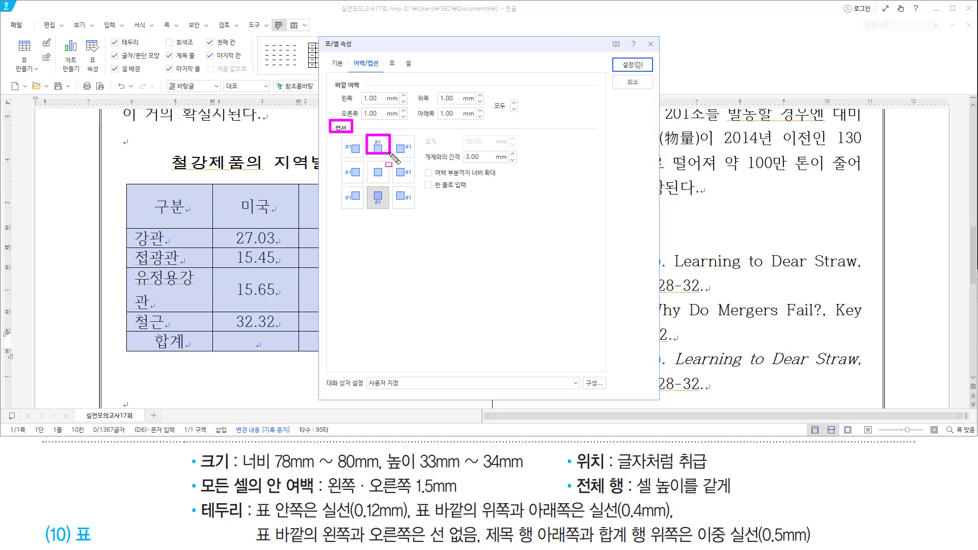
{"action": "left_click", "coordinate": [378, 147]}
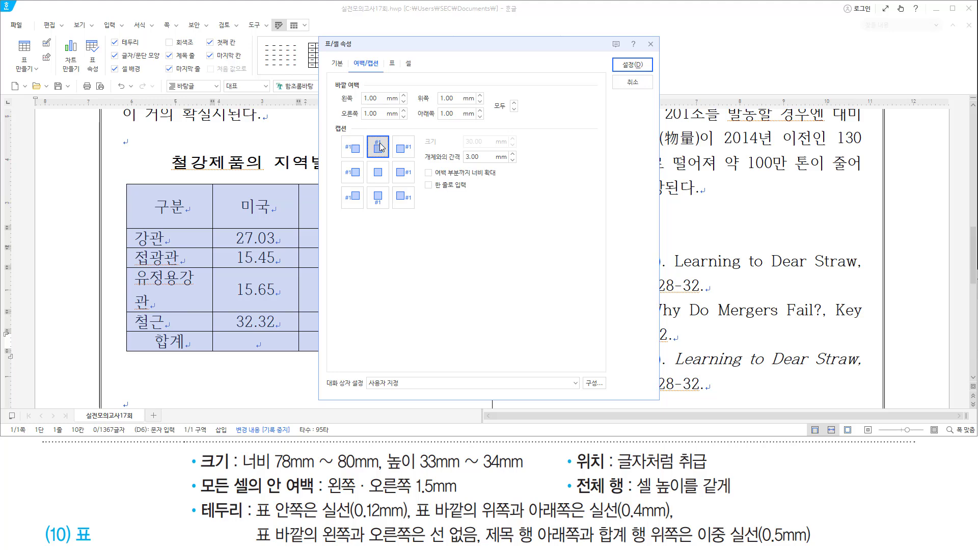
{"action": "left_click", "coordinate": [633, 65]}
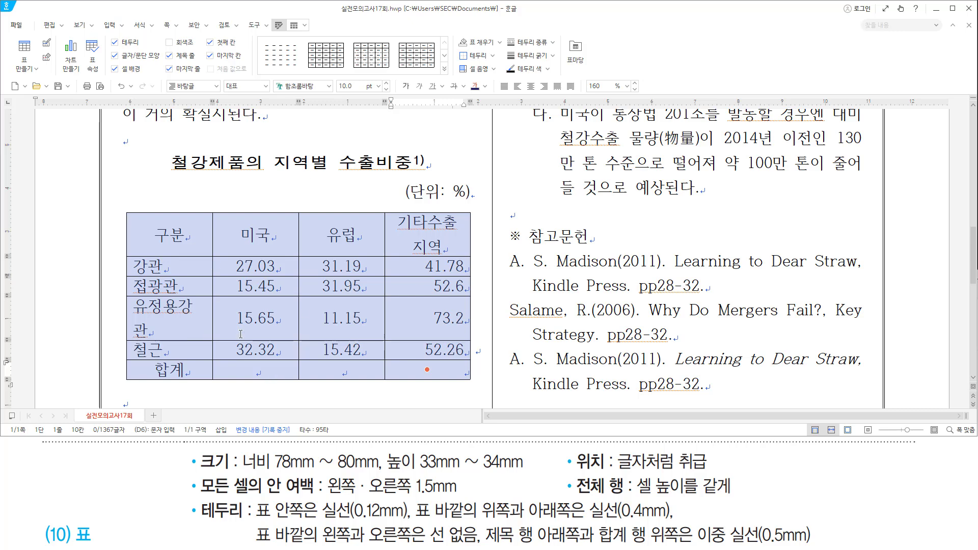
Widen the first column so 유정용강관 fits on one line.
{"action": "left_click", "coordinate": [237, 315]}
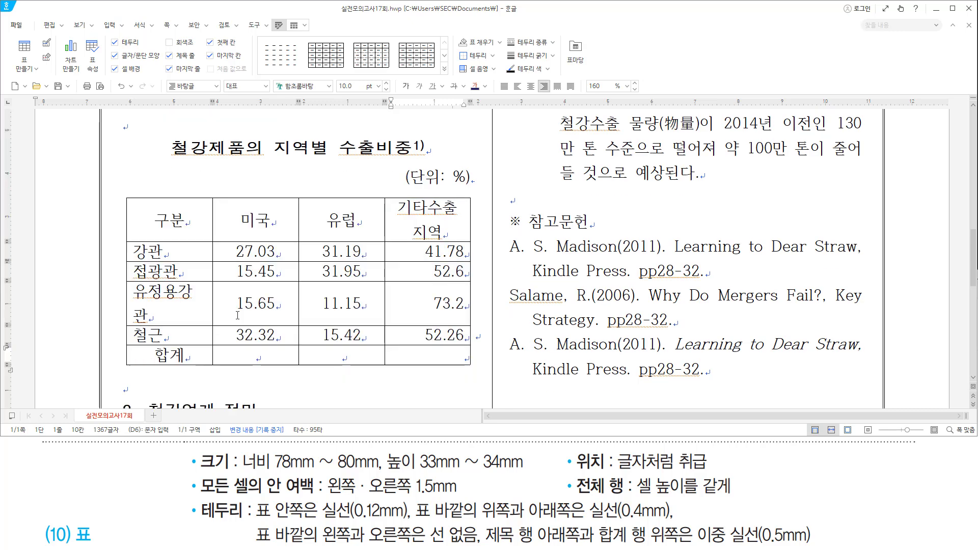
{"action": "left_click_drag", "start_coordinate": [139, 292], "coordinate": [208, 328]}
{"action": "left_click_drag", "start_coordinate": [394, 201], "coordinate": [466, 235]}
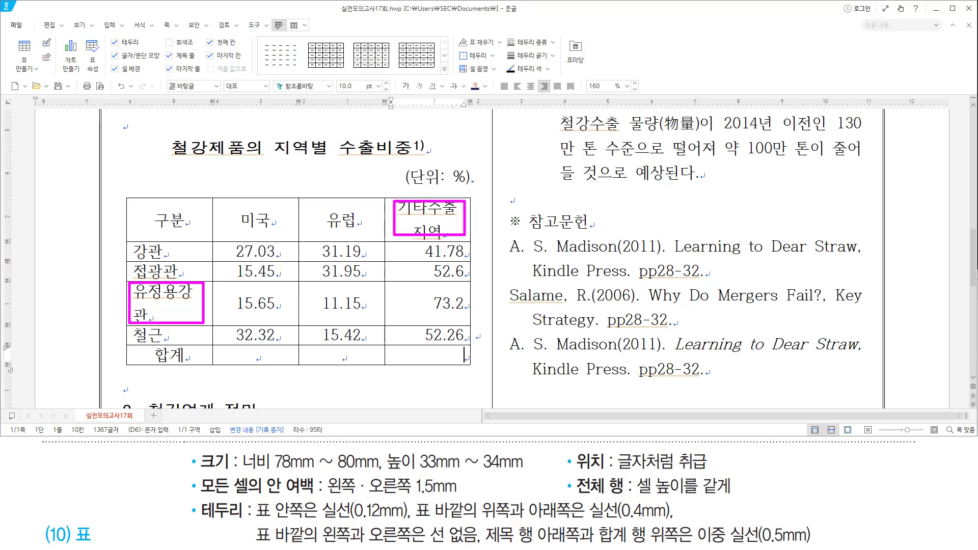
{"action": "key", "text": "Escape"}
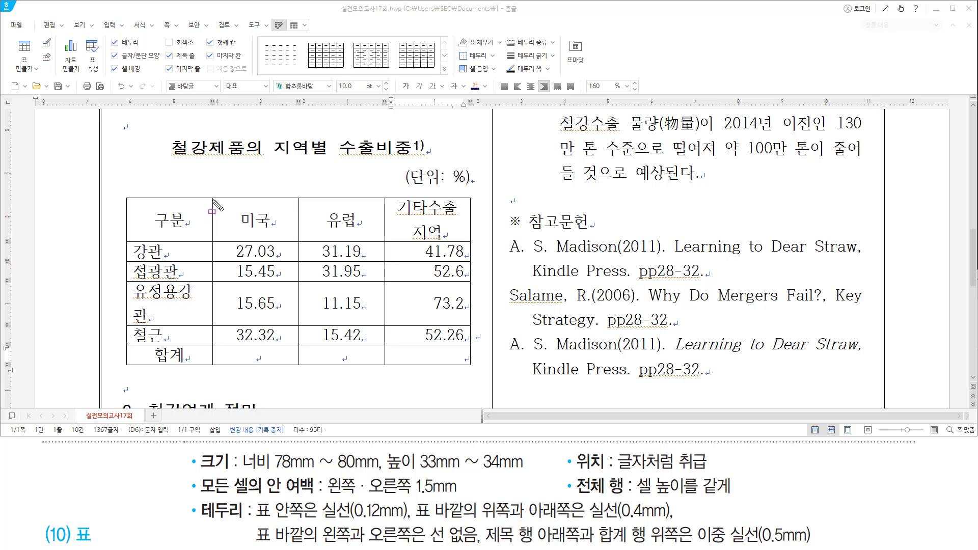
{"action": "left_click_drag", "start_coordinate": [213, 200], "coordinate": [213, 382]}
{"action": "key", "text": "Escape"}
{"action": "left_click_drag", "start_coordinate": [213, 215], "coordinate": [221, 231]}
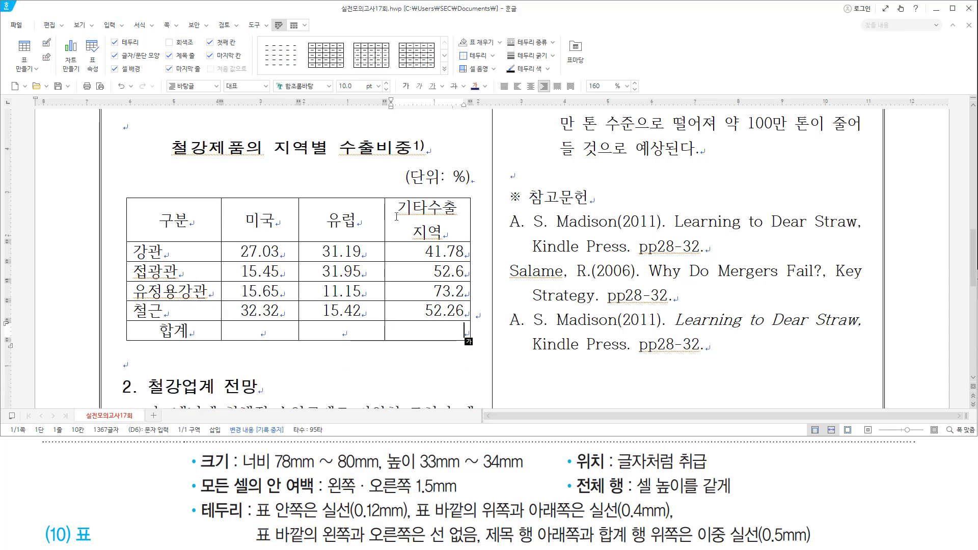
Widen the last column so 기타수출지역 fits on one line, then select all cells.
{"action": "mouse_move", "coordinate": [398, 201]}
{"action": "left_mouse_down"}
{"action": "mouse_move", "coordinate": [415, 229]}
{"action": "mouse_move", "coordinate": [474, 244]}
{"action": "left_mouse_up"}
{"action": "key", "text": "Escape"}
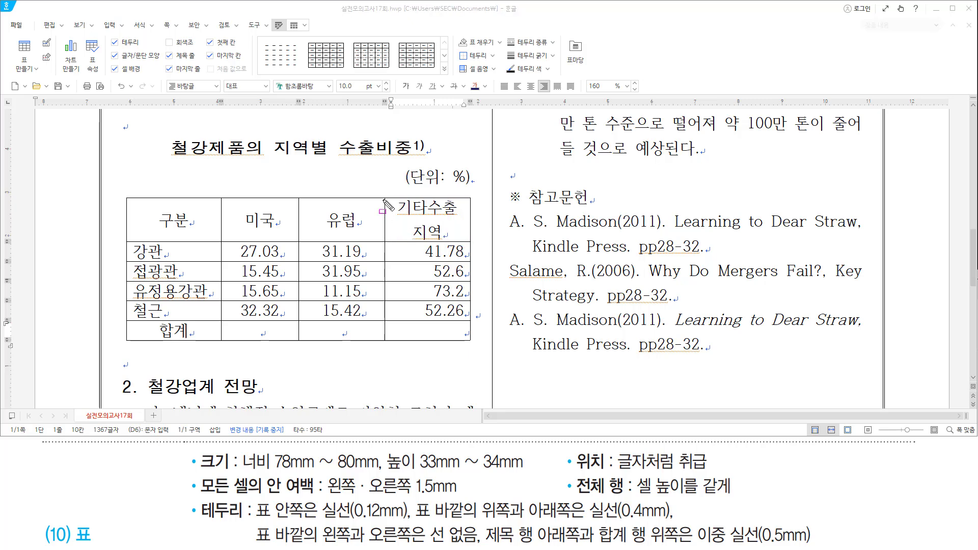
{"action": "left_click_drag", "start_coordinate": [387, 205], "coordinate": [384, 306]}
{"action": "left_click_drag", "start_coordinate": [386, 221], "coordinate": [361, 222]}
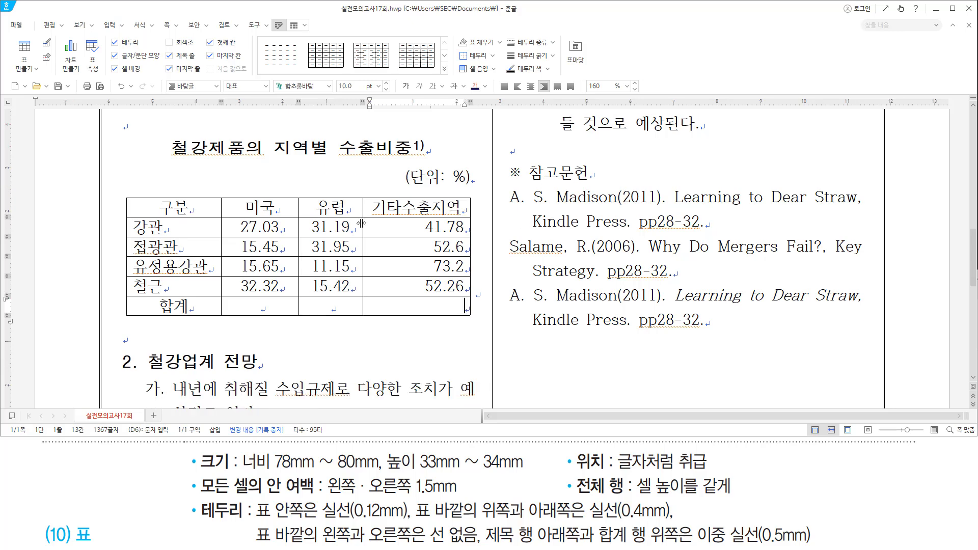
{"action": "key", "text": "shift+Tab"}
{"action": "key", "text": "shift+Tab"}
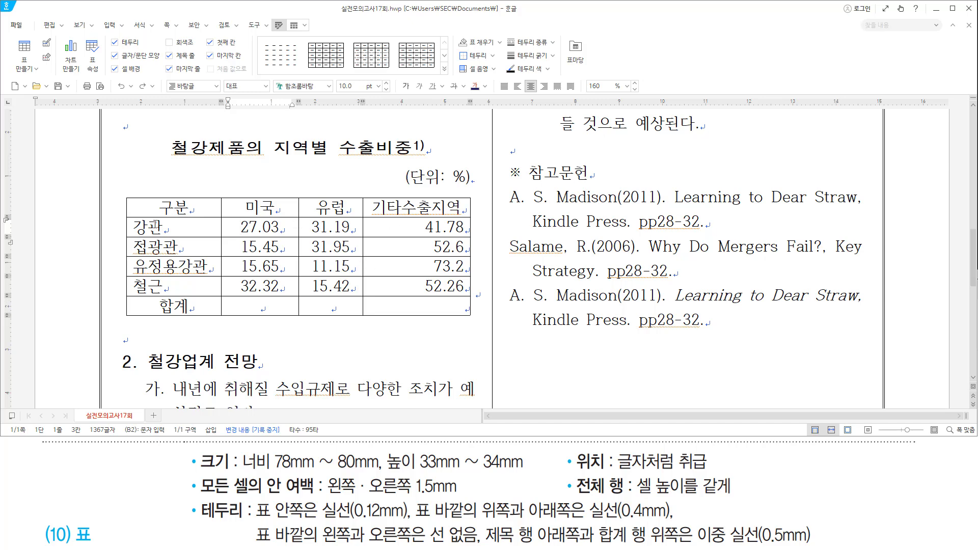
{"action": "left_click_drag", "start_coordinate": [168, 206], "coordinate": [463, 310]}
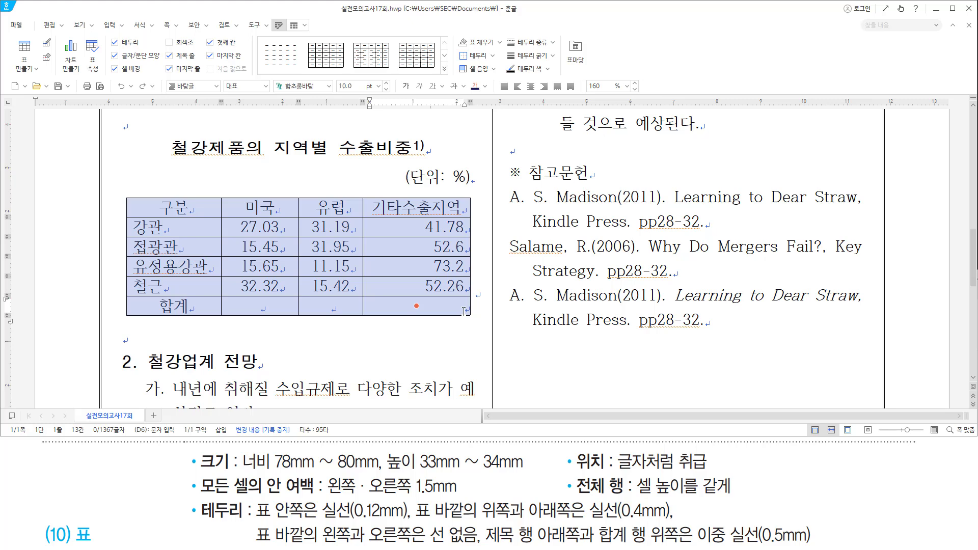
Make all selected table rows taller with Ctrl+Down.
{"action": "key", "text": "ctrl+Down"}
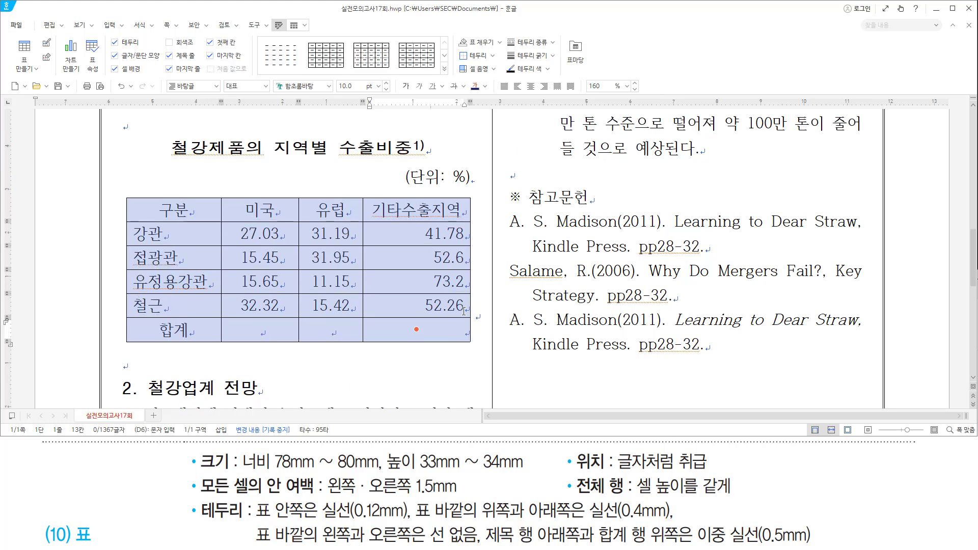
{"action": "mouse_move", "coordinate": [387, 473]}
{"action": "left_mouse_down"}
{"action": "mouse_move", "coordinate": [514, 474]}
{"action": "mouse_move", "coordinate": [530, 449]}
{"action": "left_mouse_up"}
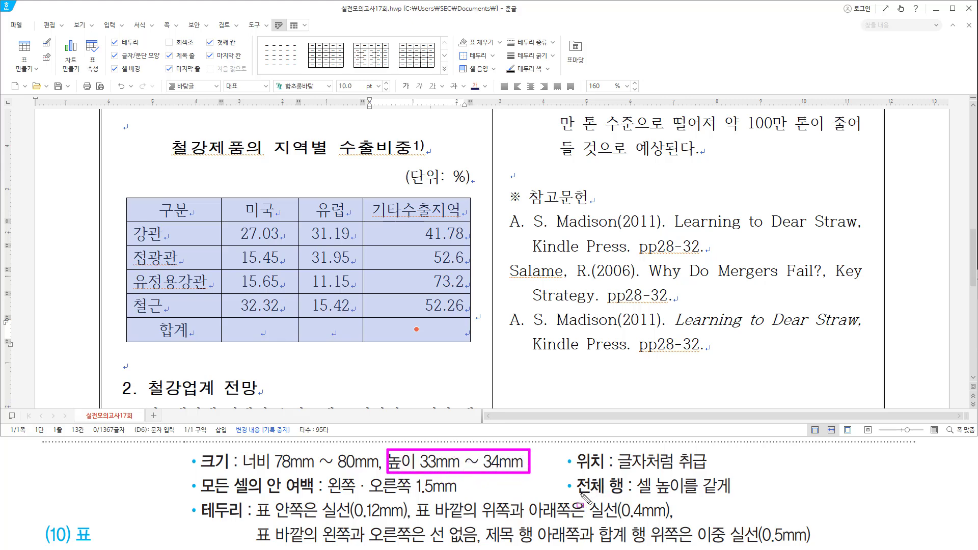
{"action": "left_click_drag", "start_coordinate": [576, 496], "coordinate": [731, 495]}
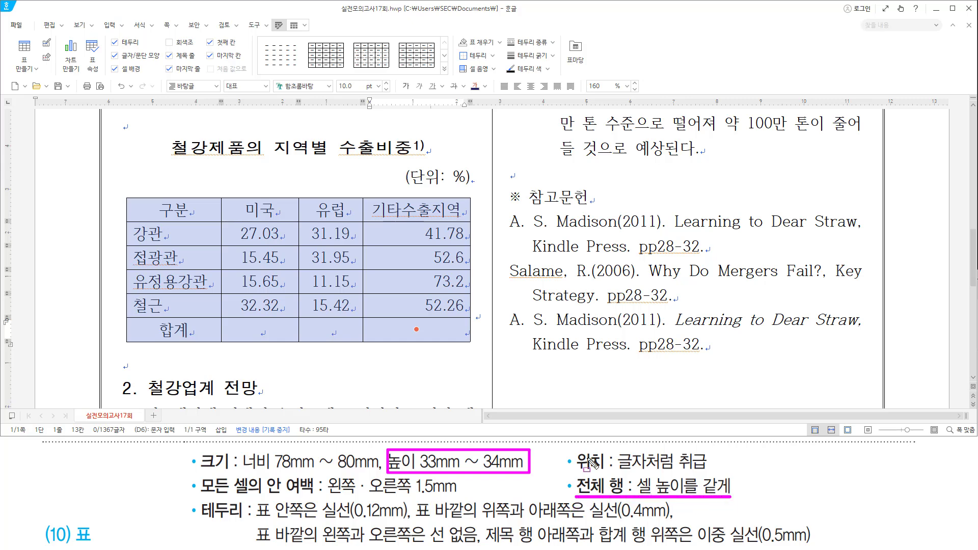
{"action": "key", "text": "Escape"}
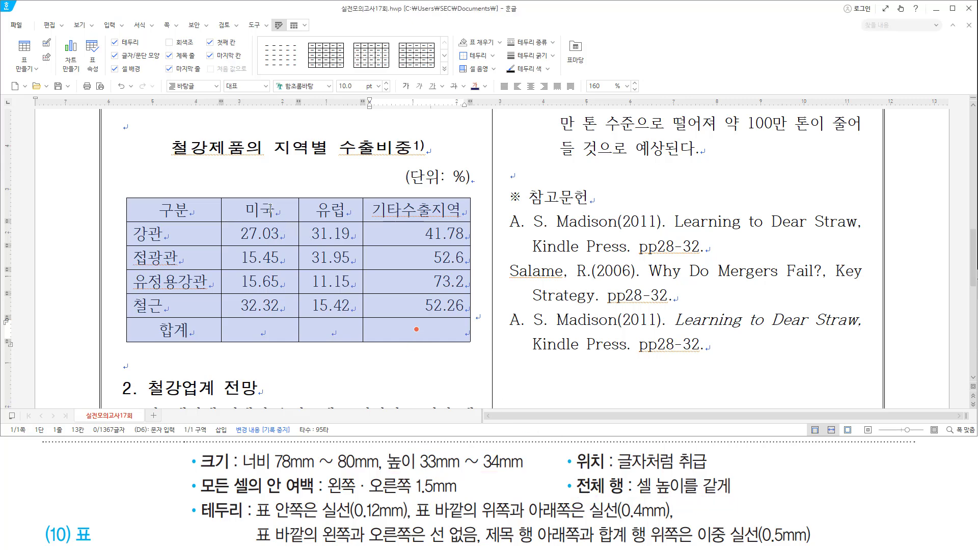
Equalise all row heights with 셀 높이를 같게.
{"action": "right_click", "coordinate": [270, 208]}
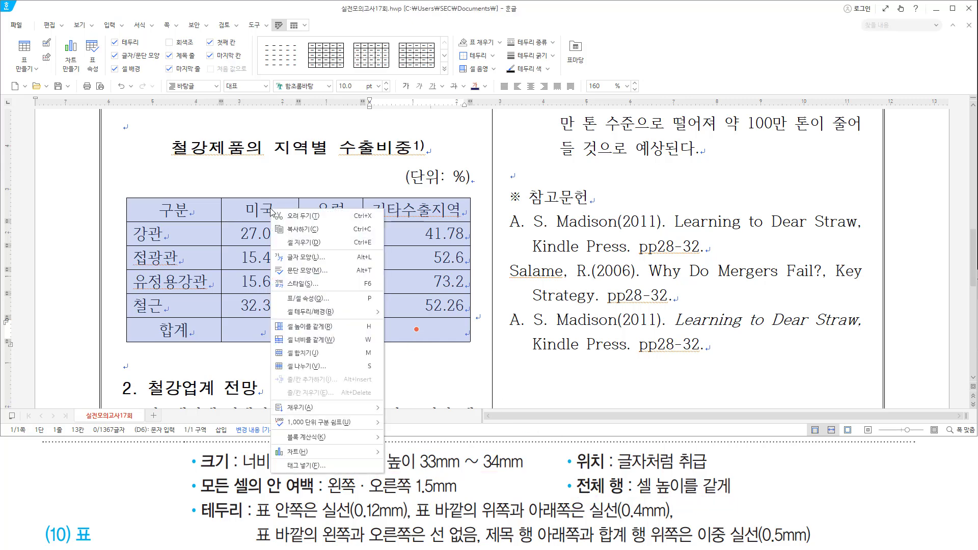
{"action": "left_click", "coordinate": [309, 328]}
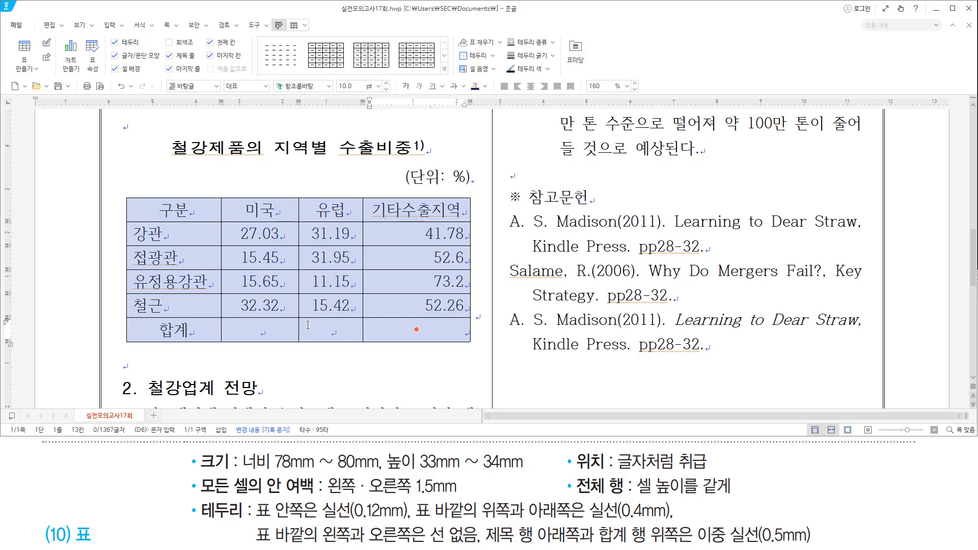
{"action": "left_click_drag", "start_coordinate": [189, 497], "coordinate": [793, 497]}
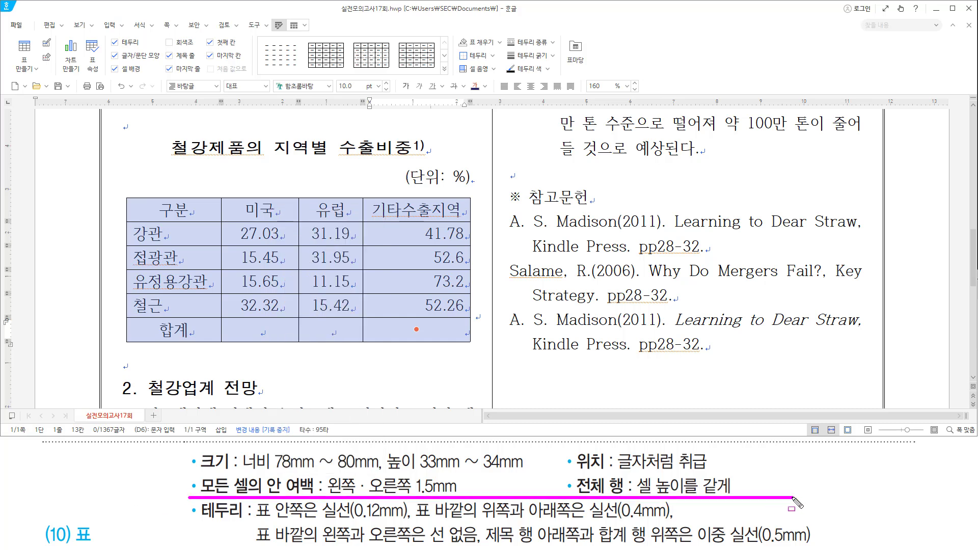
{"action": "left_click_drag", "start_coordinate": [198, 522], "coordinate": [411, 522]}
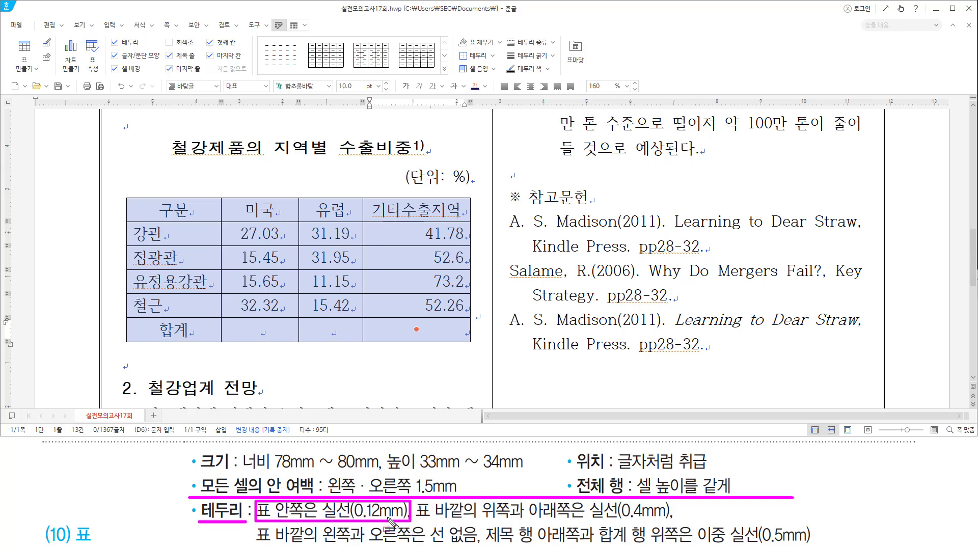
{"action": "key", "text": "e"}
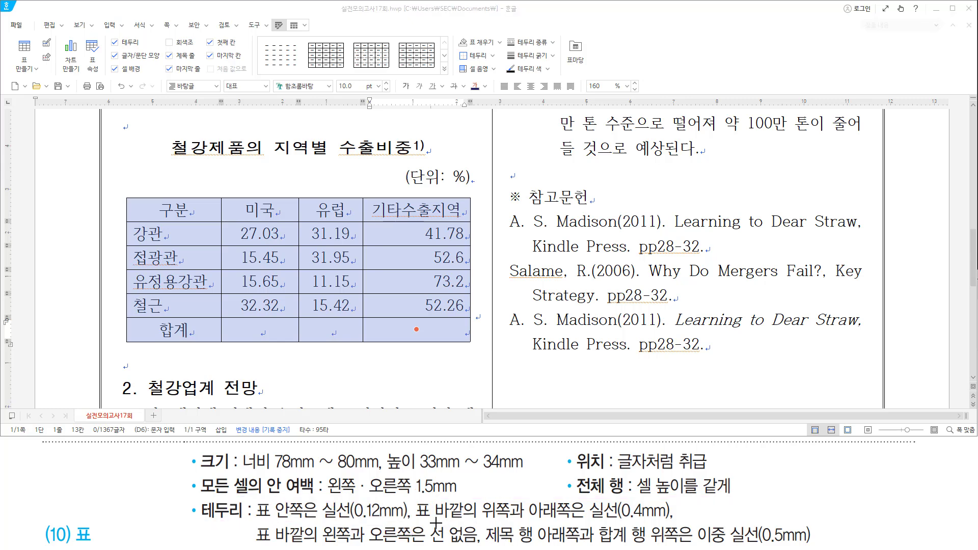
{"action": "mouse_move", "coordinate": [411, 498]}
{"action": "left_mouse_down"}
{"action": "mouse_move", "coordinate": [463, 521]}
{"action": "mouse_move", "coordinate": [681, 523]}
{"action": "left_mouse_up"}
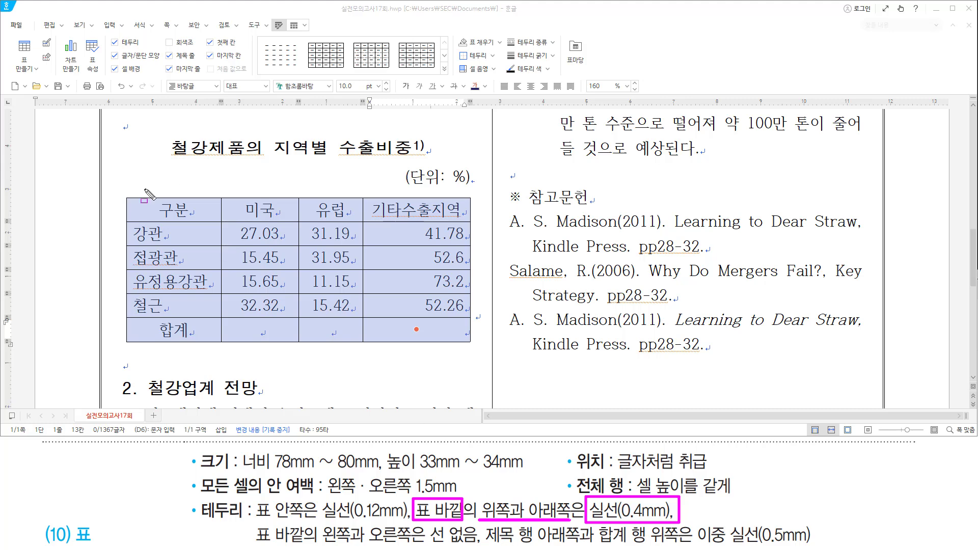
{"action": "left_click_drag", "start_coordinate": [126, 195], "coordinate": [472, 203]}
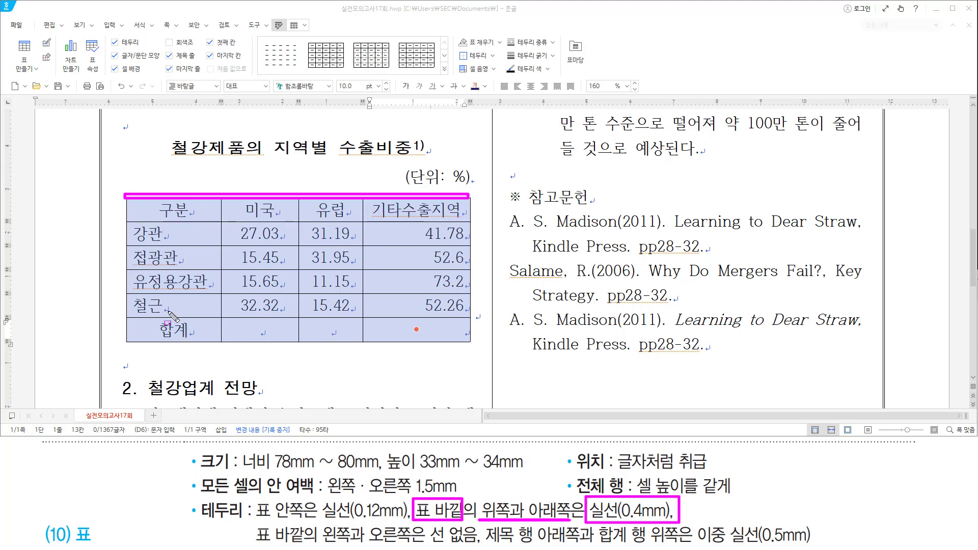
{"action": "left_click_drag", "start_coordinate": [129, 344], "coordinate": [474, 343]}
{"action": "key", "text": "Escape"}
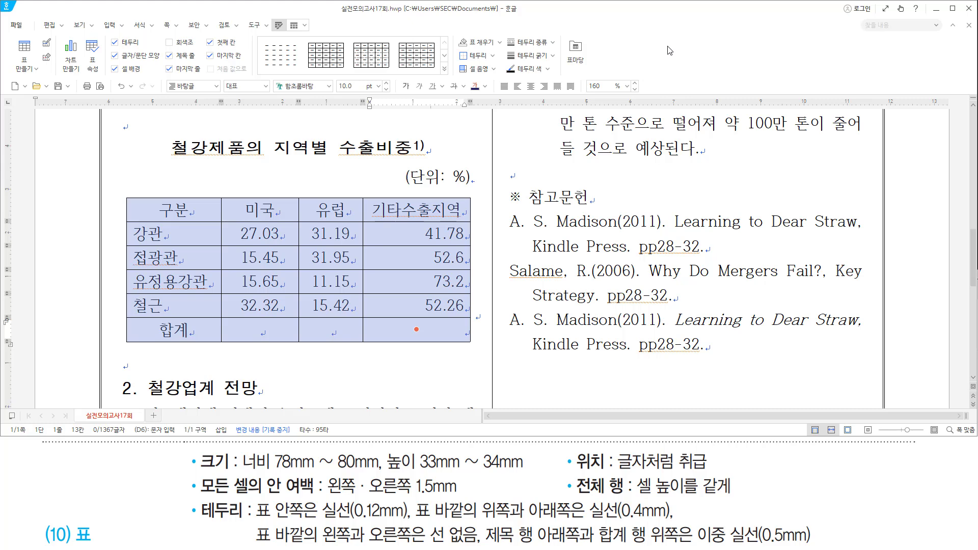
Apply 0.4mm solid lines to the table's outer top and bottom borders.
{"action": "key", "text": "l"}
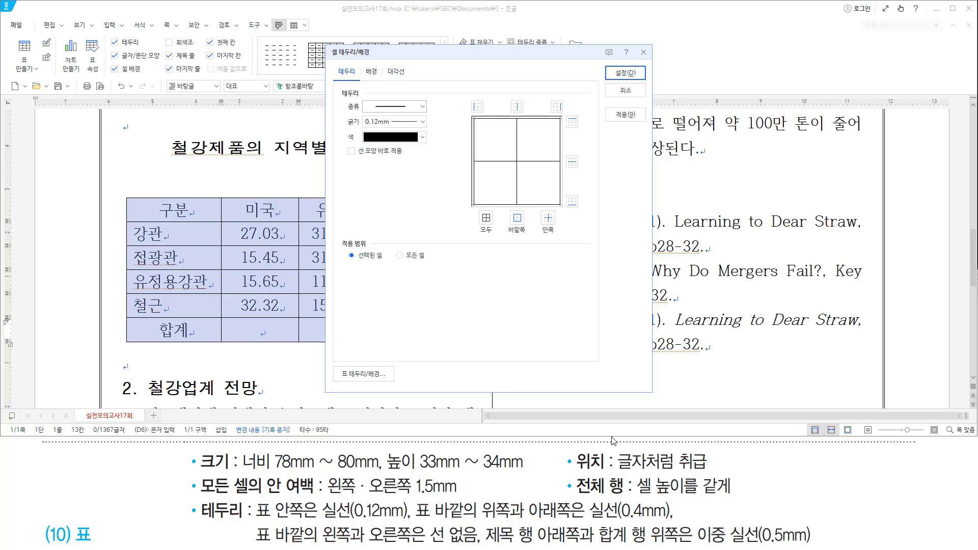
{"action": "mouse_move", "coordinate": [347, 158]}
{"action": "left_mouse_down"}
{"action": "mouse_move", "coordinate": [407, 157]}
{"action": "mouse_move", "coordinate": [407, 145]}
{"action": "left_mouse_up"}
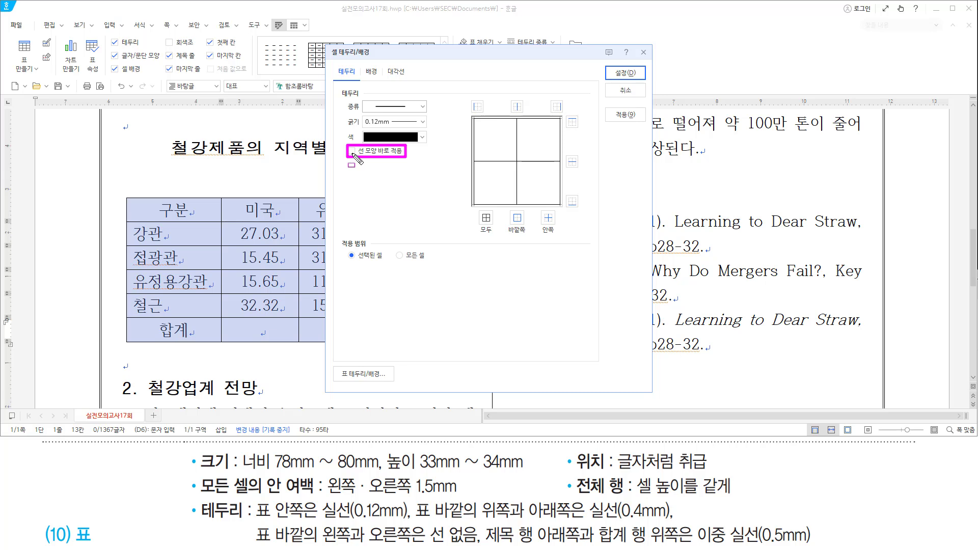
{"action": "left_click_drag", "start_coordinate": [362, 100], "coordinate": [411, 111]}
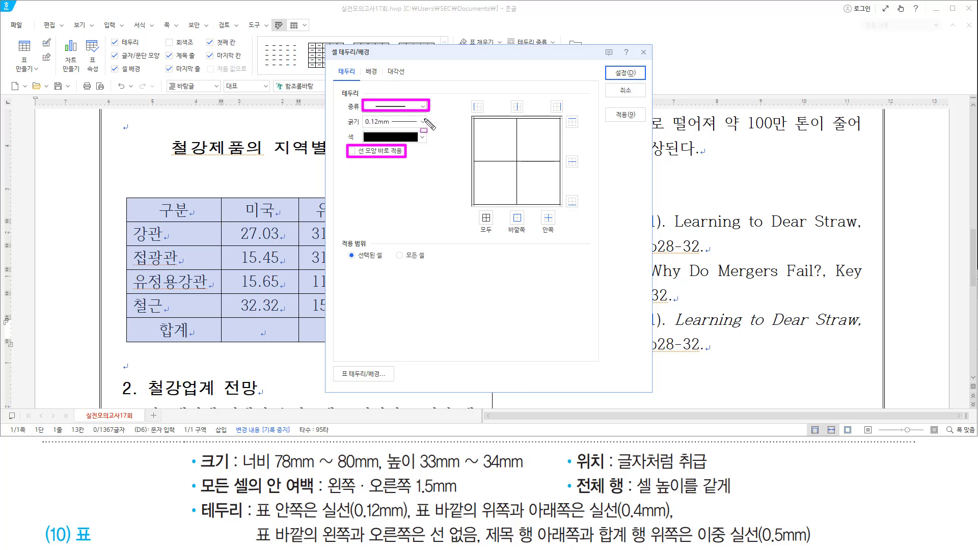
{"action": "left_click", "coordinate": [423, 122]}
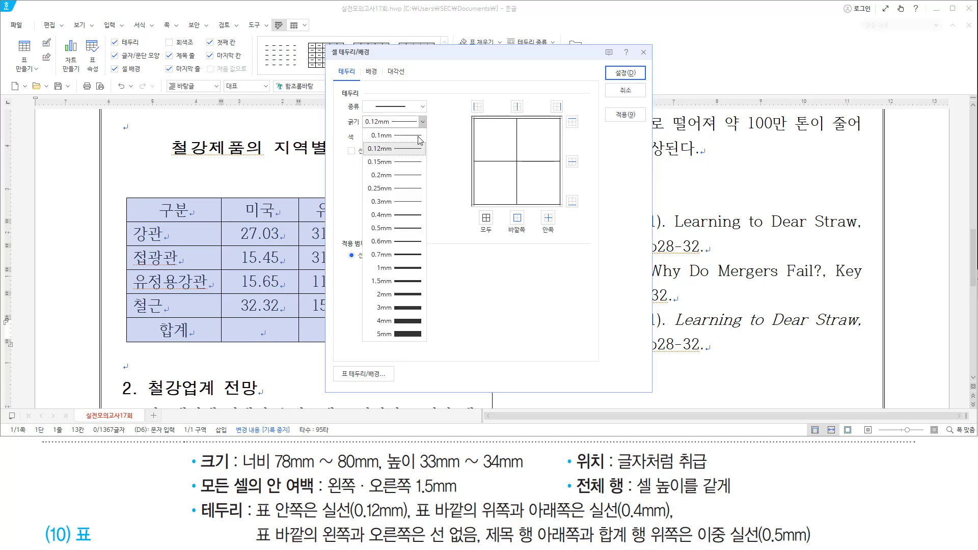
{"action": "left_click", "coordinate": [421, 216]}
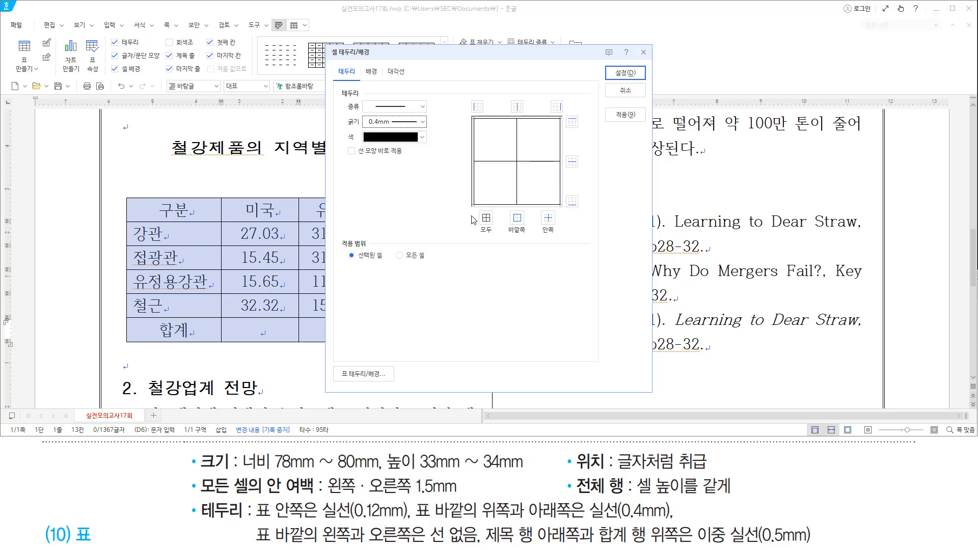
{"action": "left_click_drag", "start_coordinate": [566, 116], "coordinate": [579, 131]}
{"action": "left_click_drag", "start_coordinate": [563, 203], "coordinate": [569, 206]}
{"action": "left_click", "coordinate": [572, 122]}
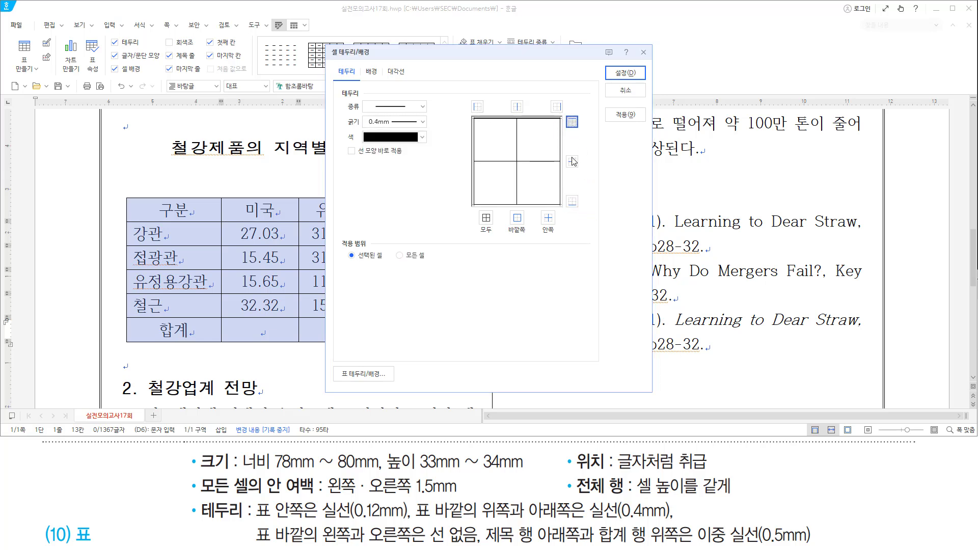
{"action": "left_click", "coordinate": [573, 201]}
{"action": "left_click_drag", "start_coordinate": [610, 62], "coordinate": [650, 93]}
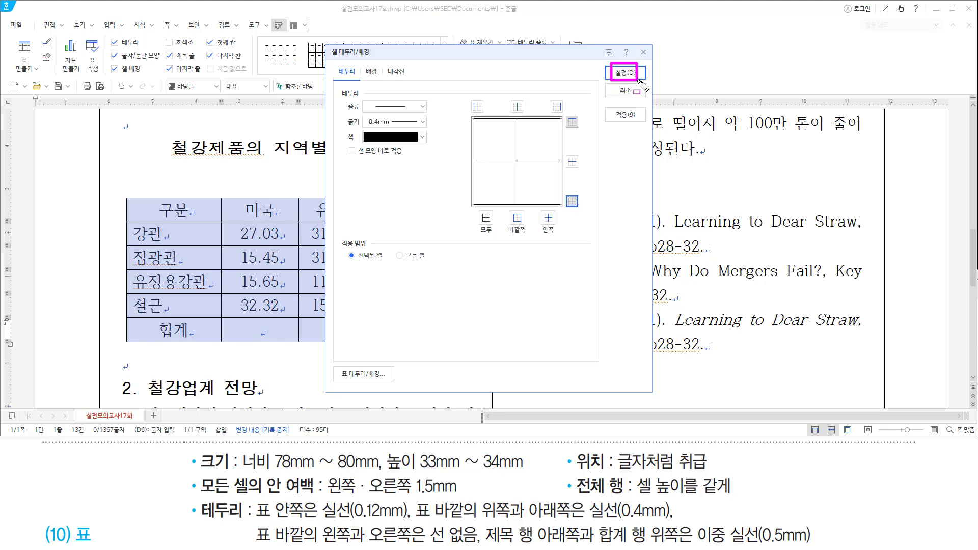
{"action": "left_click", "coordinate": [625, 73]}
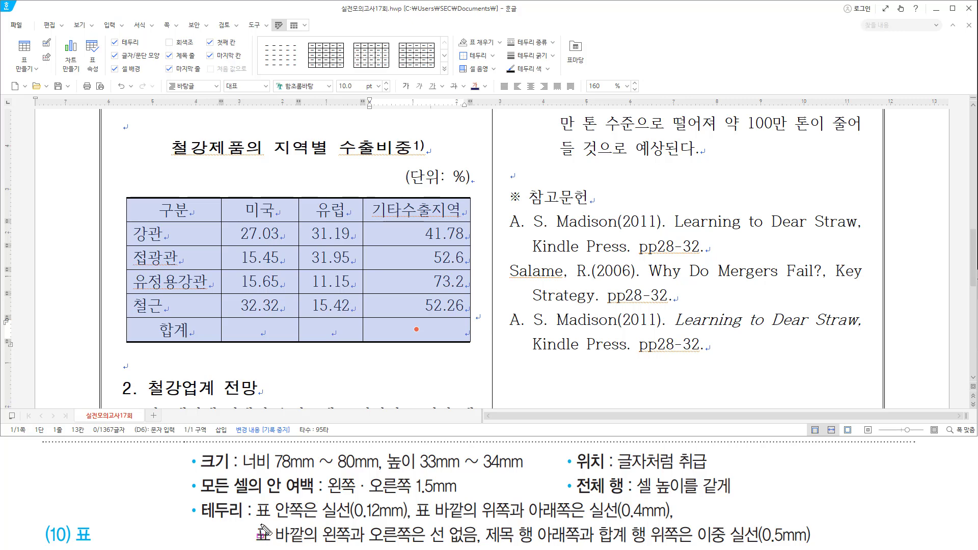
Set the table's outer left and right borders to no line.
{"action": "left_click_drag", "start_coordinate": [325, 520], "coordinate": [472, 544]}
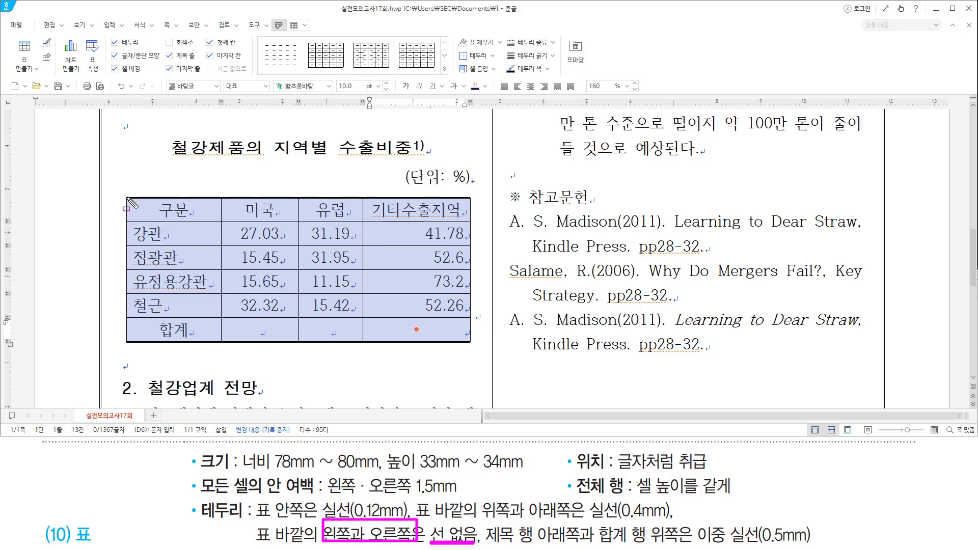
{"action": "left_click_drag", "start_coordinate": [127, 197], "coordinate": [127, 349]}
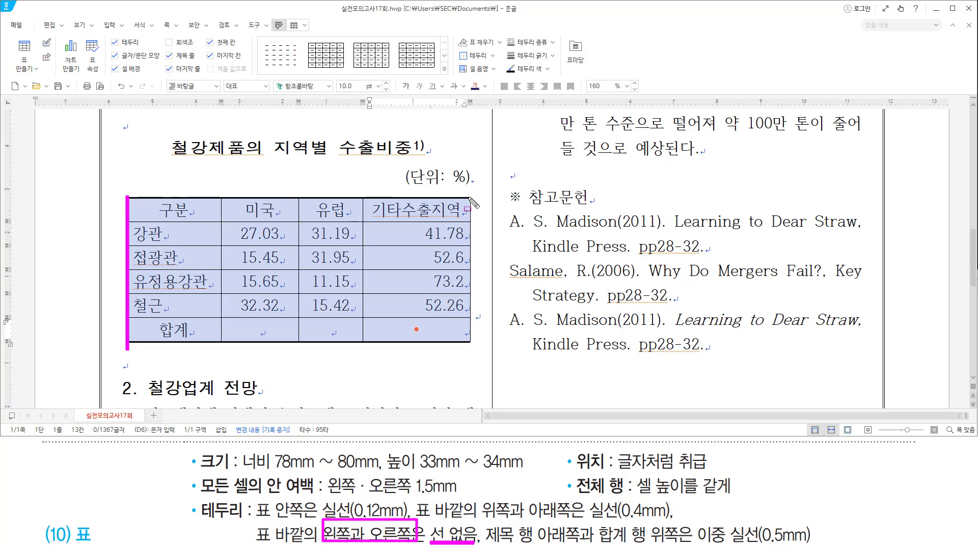
{"action": "left_click_drag", "start_coordinate": [470, 199], "coordinate": [469, 354]}
{"action": "key", "text": "Escape"}
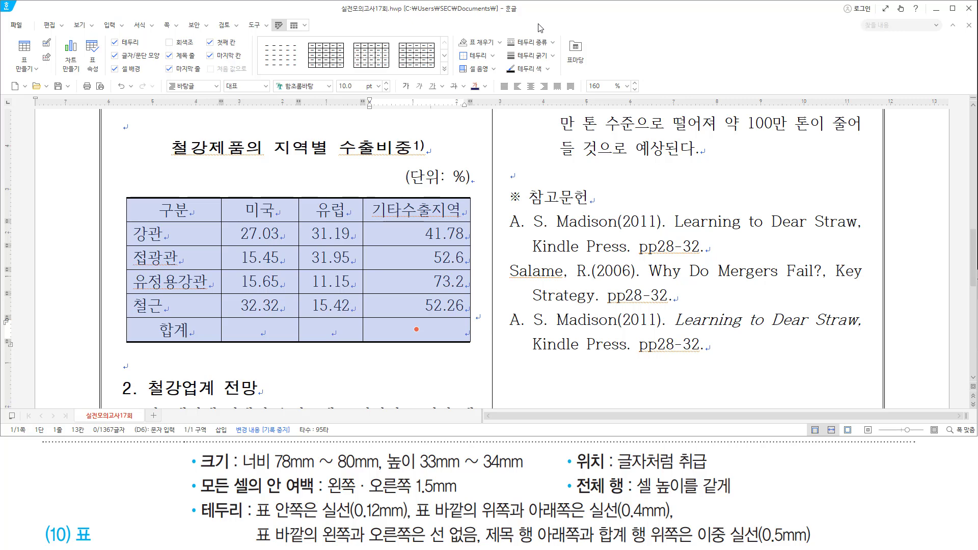
{"action": "key", "text": "l"}
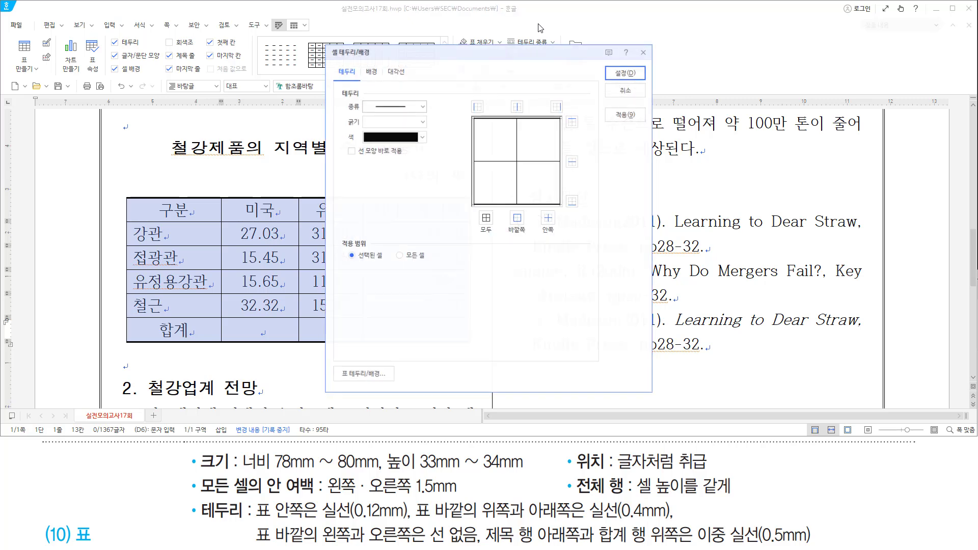
{"action": "left_click", "coordinate": [397, 106]}
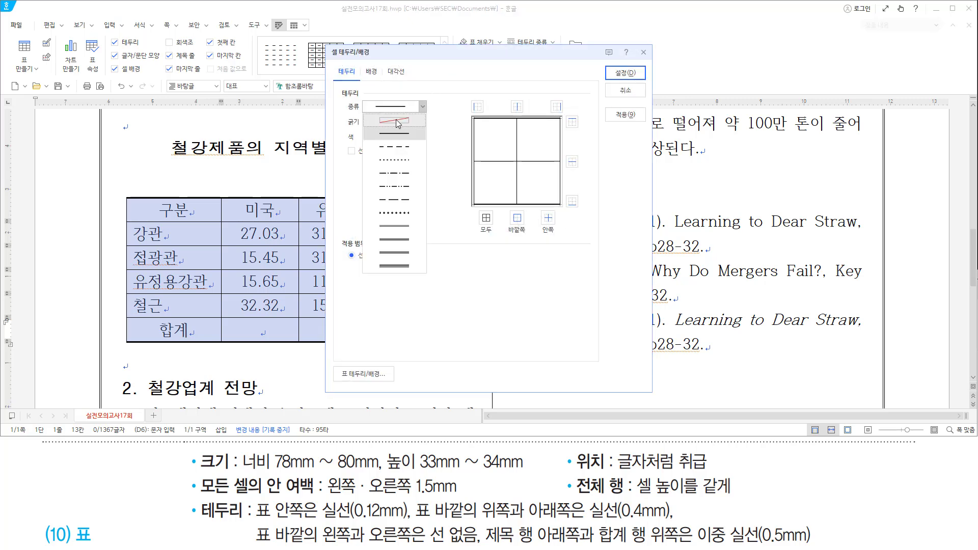
{"action": "left_click", "coordinate": [396, 119]}
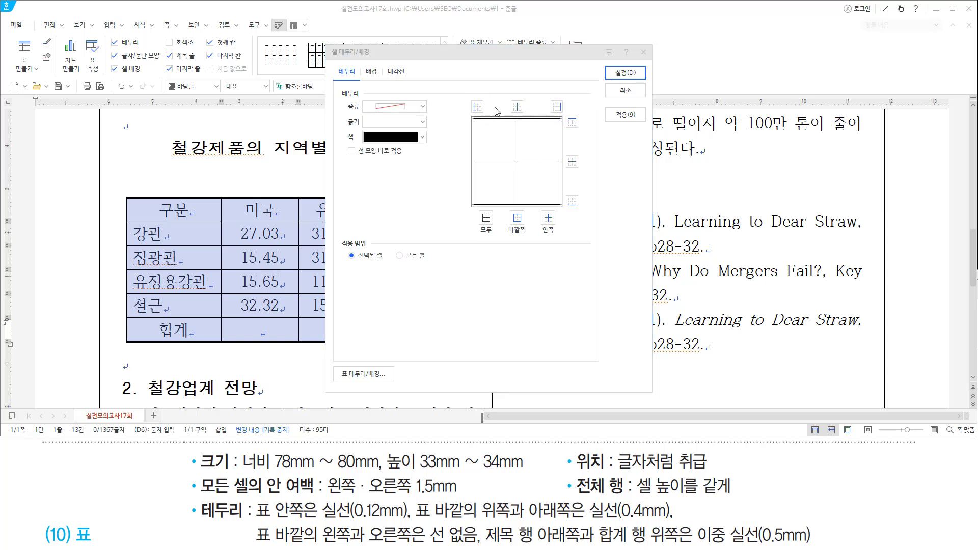
{"action": "left_click", "coordinate": [477, 106]}
{"action": "left_click", "coordinate": [556, 107]}
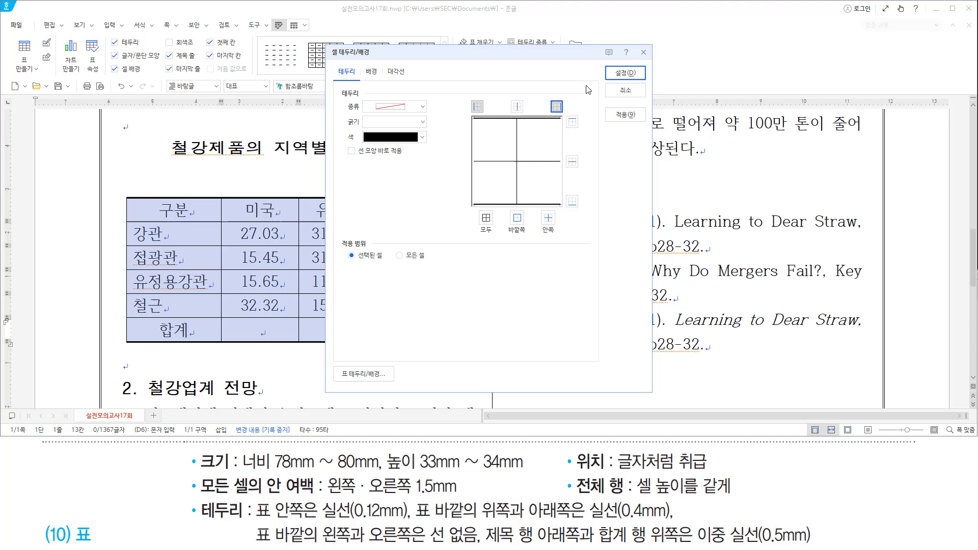
{"action": "left_click", "coordinate": [619, 71]}
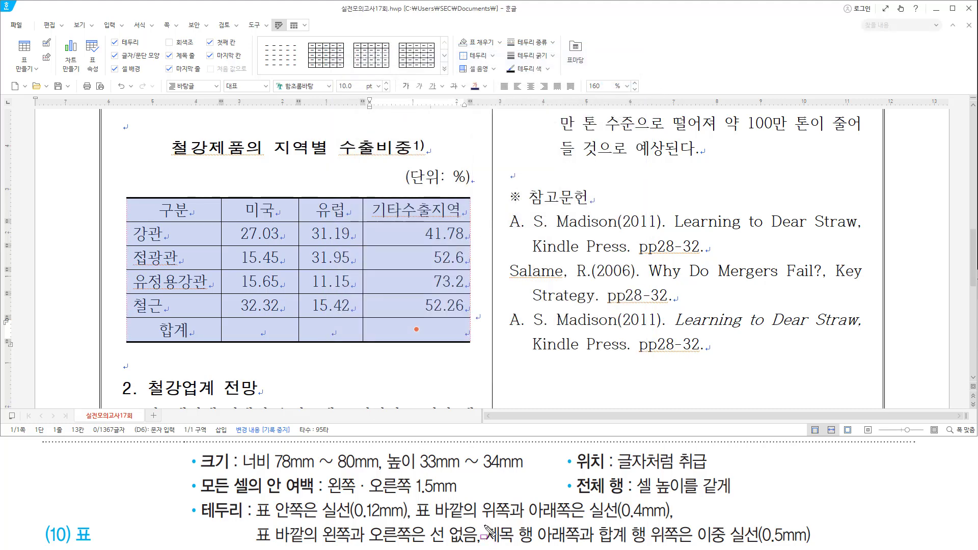
Select the four data rows from 강관 to 철근.
{"action": "mouse_move", "coordinate": [485, 526]}
{"action": "left_mouse_down"}
{"action": "mouse_move", "coordinate": [535, 525]}
{"action": "mouse_move", "coordinate": [536, 543]}
{"action": "mouse_move", "coordinate": [637, 524]}
{"action": "mouse_move", "coordinate": [650, 543]}
{"action": "mouse_move", "coordinate": [819, 543]}
{"action": "left_mouse_up"}
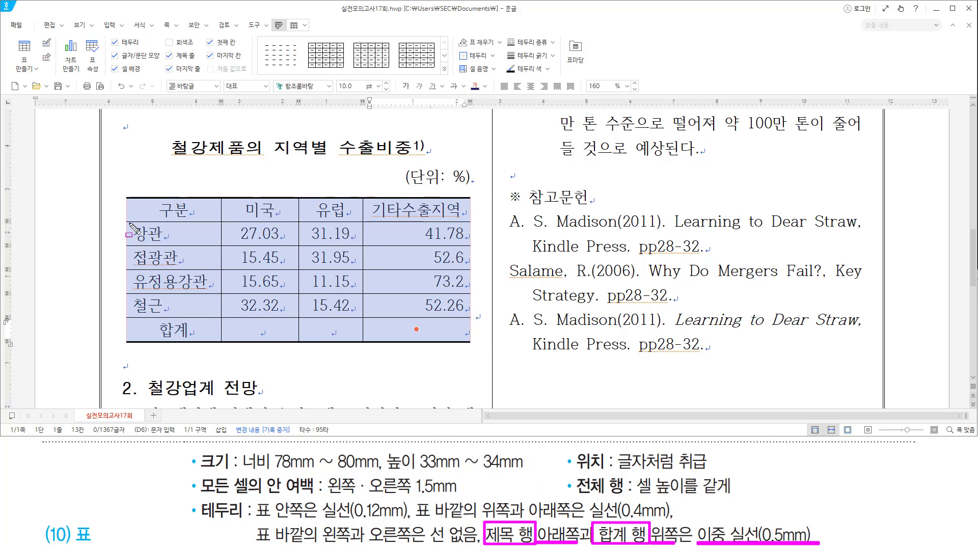
{"action": "left_click_drag", "start_coordinate": [129, 223], "coordinate": [470, 222]}
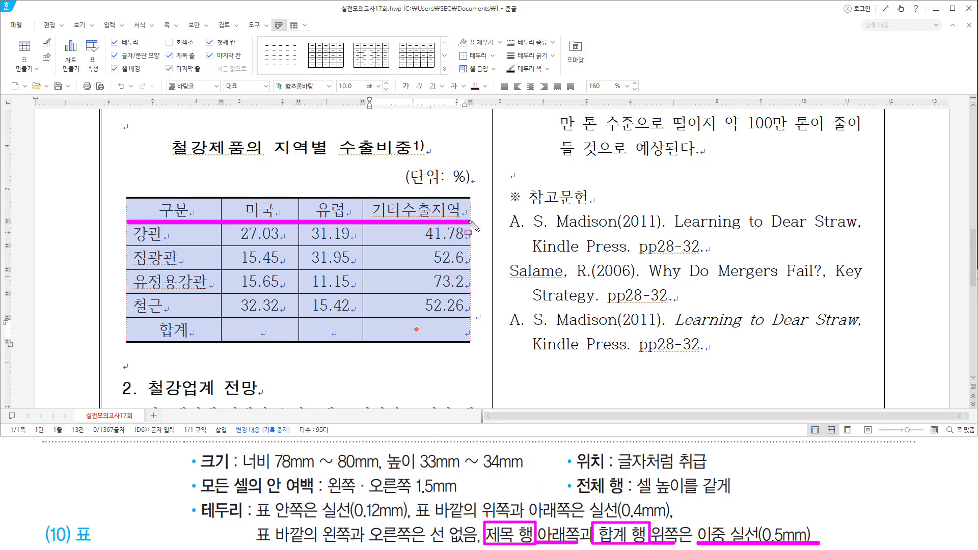
{"action": "left_click_drag", "start_coordinate": [126, 319], "coordinate": [470, 319]}
{"action": "key", "text": "Escape"}
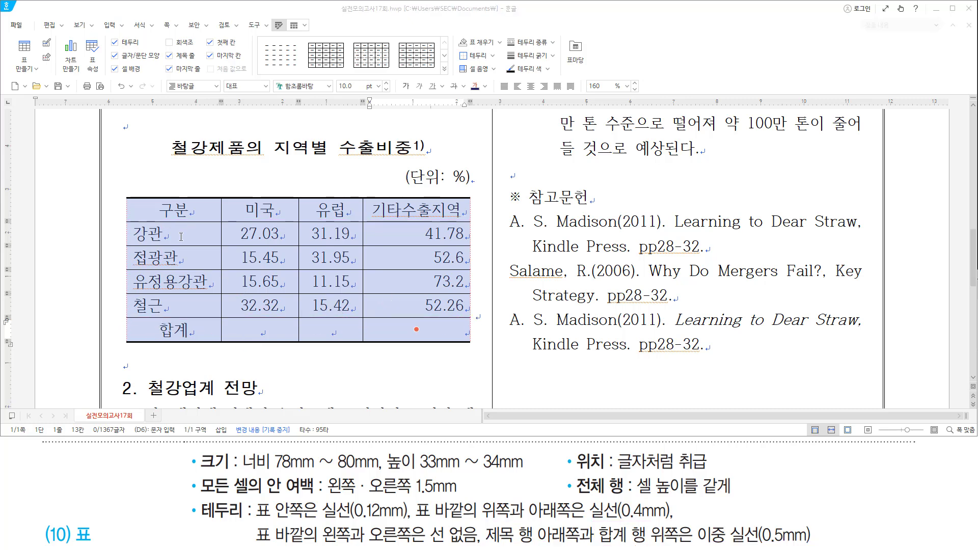
{"action": "left_click_drag", "start_coordinate": [168, 233], "coordinate": [430, 299]}
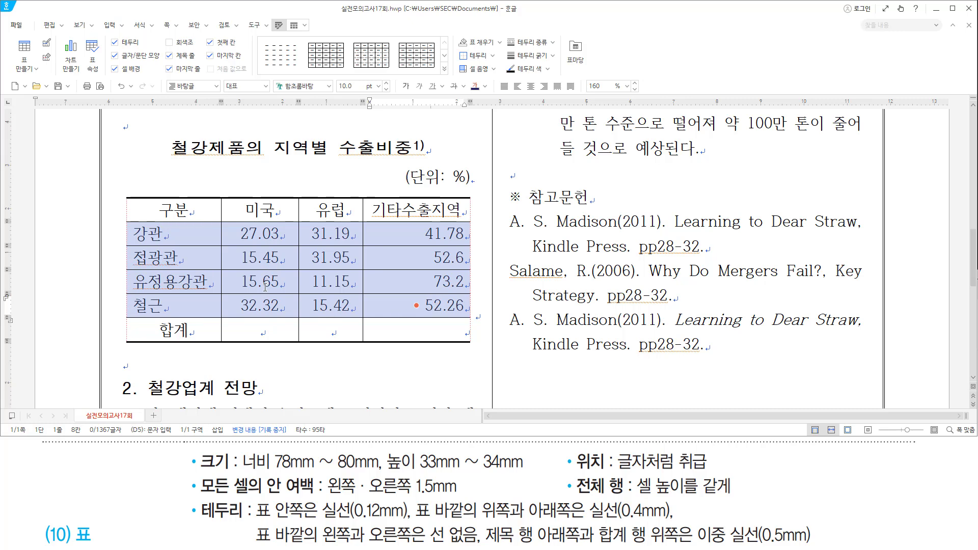
Give those rows 0.5mm double lines along their top and bottom edges.
{"action": "key", "text": "l"}
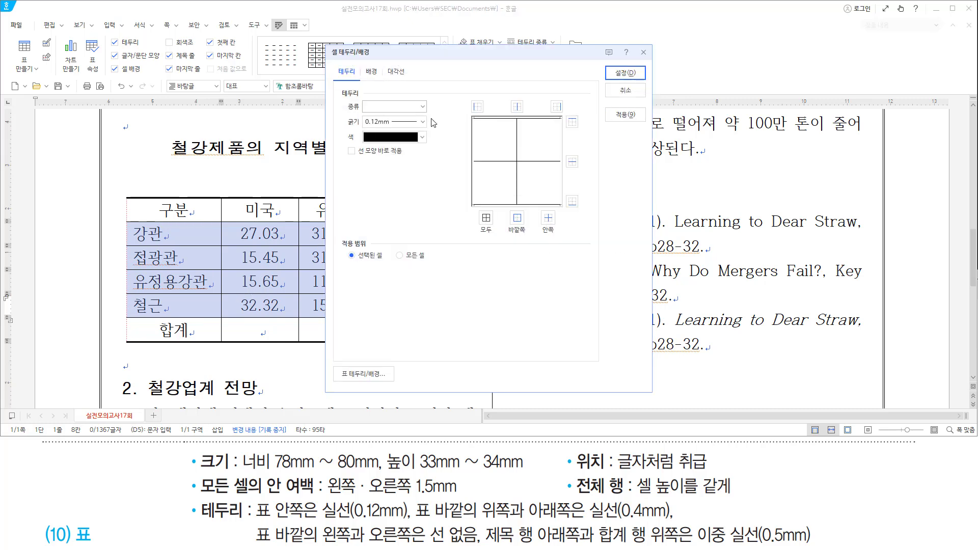
{"action": "left_click", "coordinate": [422, 106]}
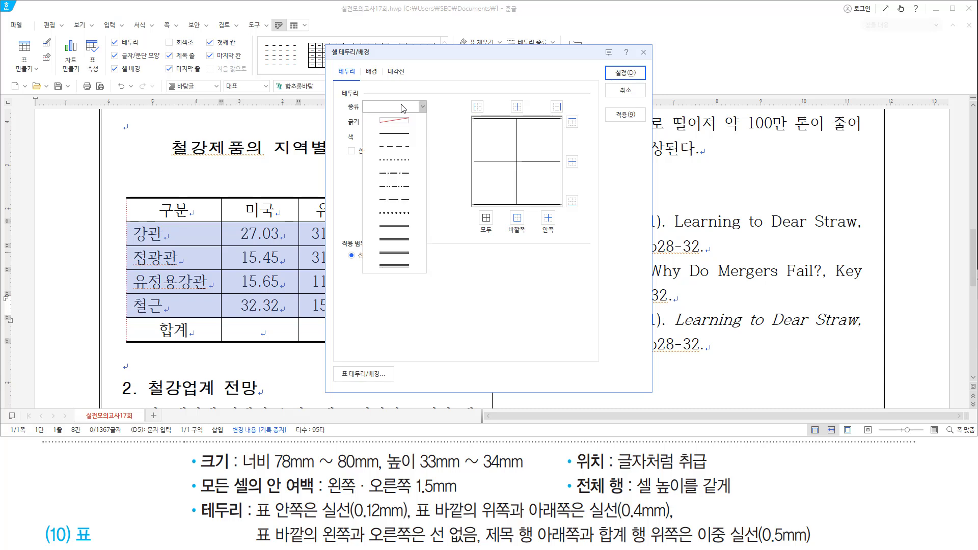
{"action": "left_click", "coordinate": [391, 225]}
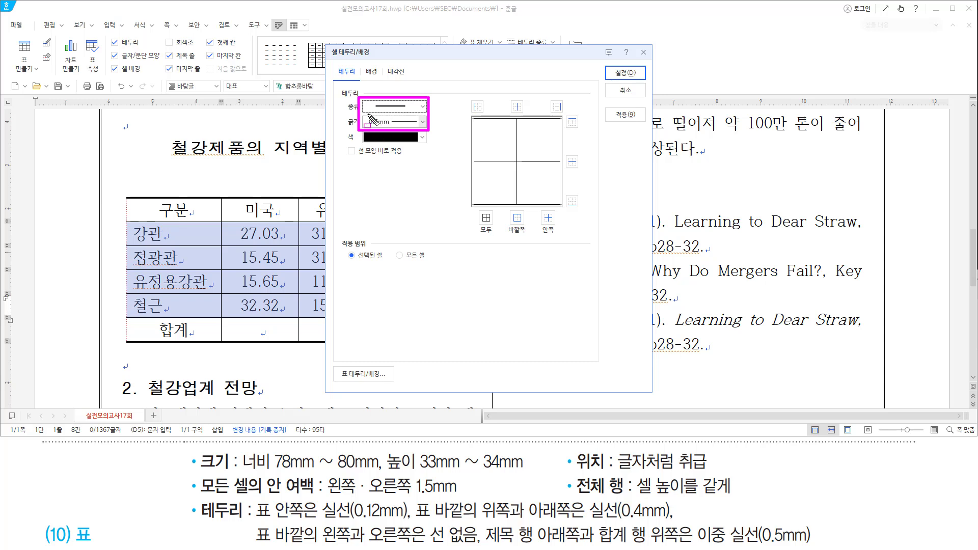
{"action": "mouse_move", "coordinate": [134, 225]}
{"action": "left_mouse_down"}
{"action": "mouse_move", "coordinate": [153, 288]}
{"action": "mouse_move", "coordinate": [321, 310]}
{"action": "left_mouse_up"}
{"action": "left_click_drag", "start_coordinate": [98, 220], "coordinate": [365, 221]}
{"action": "left_click_drag", "start_coordinate": [106, 316], "coordinate": [349, 316]}
{"action": "left_click_drag", "start_coordinate": [561, 115], "coordinate": [582, 128]}
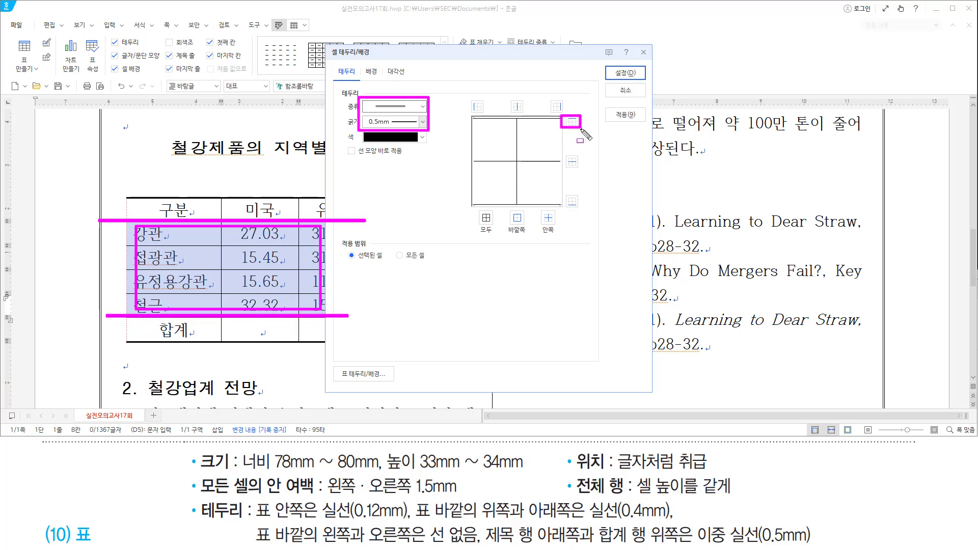
{"action": "left_click_drag", "start_coordinate": [561, 188], "coordinate": [578, 207]}
{"action": "key", "text": "Escape"}
{"action": "left_click", "coordinate": [572, 122]}
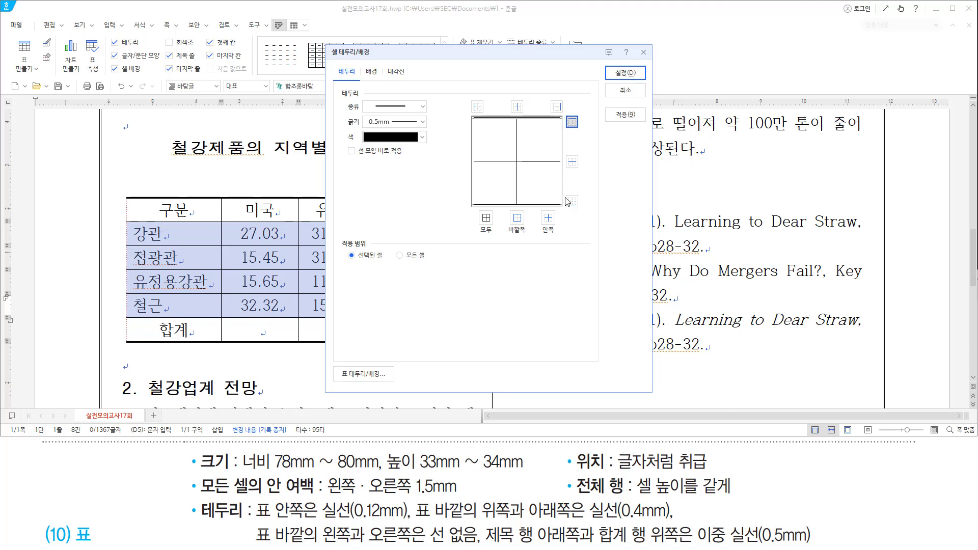
{"action": "left_click", "coordinate": [572, 201]}
{"action": "left_click_drag", "start_coordinate": [607, 61], "coordinate": [640, 85]}
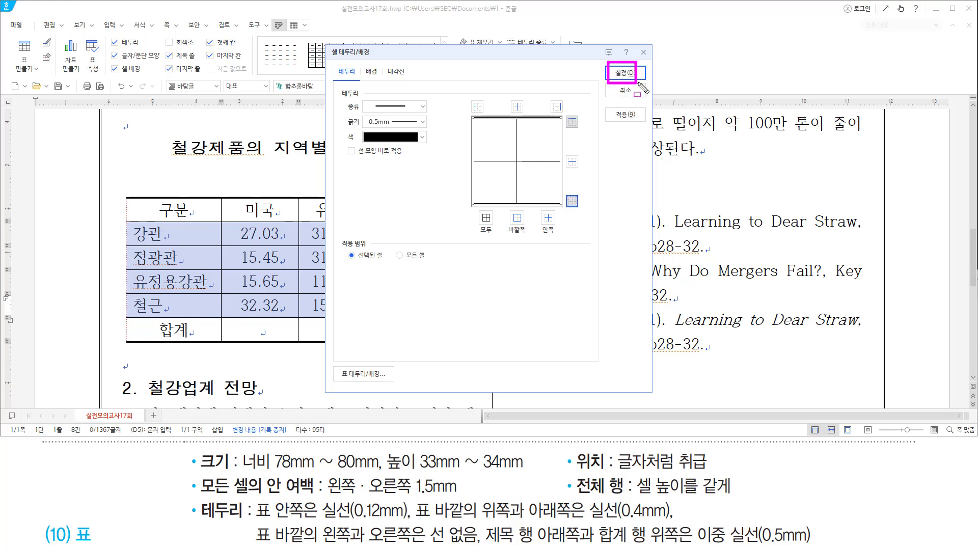
{"action": "key", "text": "Escape"}
{"action": "left_click", "coordinate": [630, 74]}
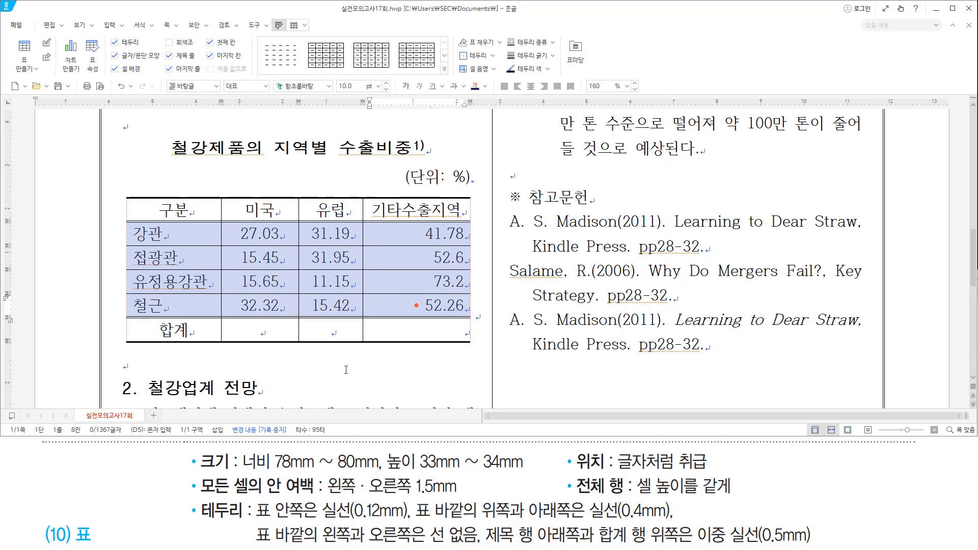
Select the header row from 구분 to 기타수출지역 and give it a yellow (노랑) cell background.
{"action": "left_click_drag", "start_coordinate": [198, 464], "coordinate": [880, 491]}
{"action": "key", "text": "Escape"}
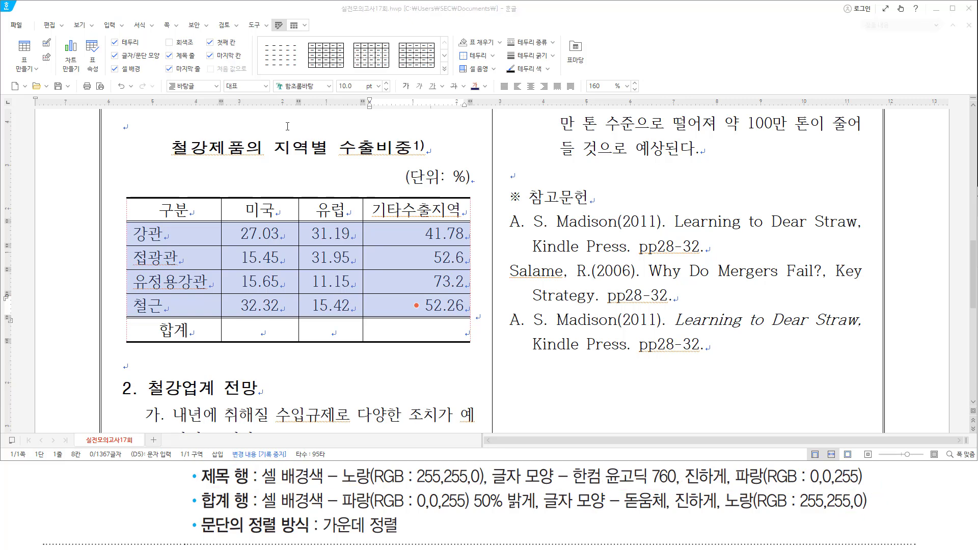
{"action": "left_click_drag", "start_coordinate": [204, 209], "coordinate": [464, 211]}
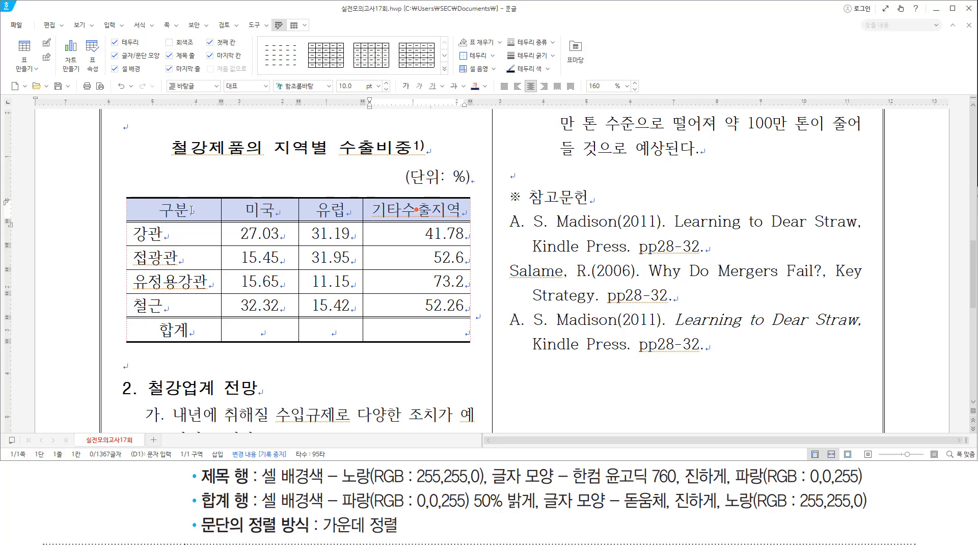
{"action": "key", "text": "l"}
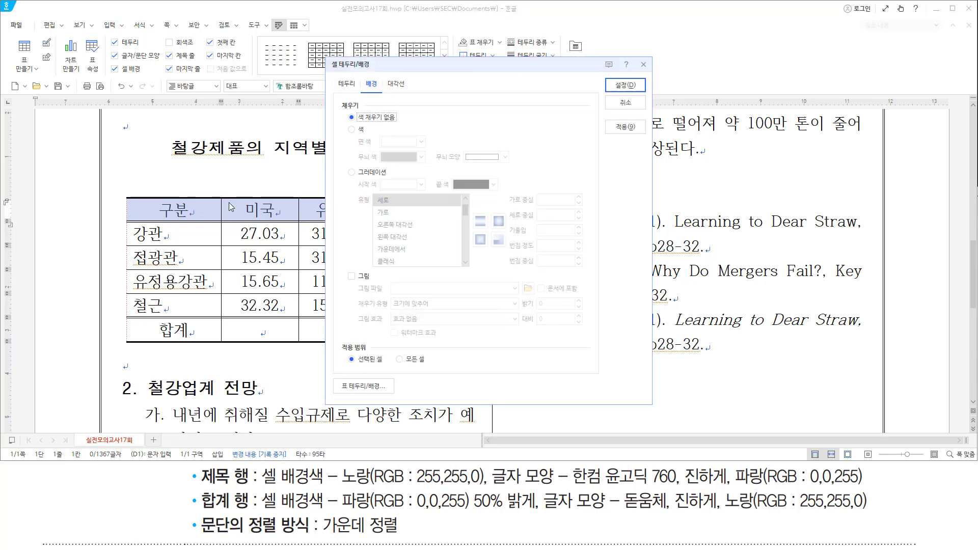
{"action": "left_click", "coordinate": [362, 130]}
{"action": "left_click", "coordinate": [398, 142]}
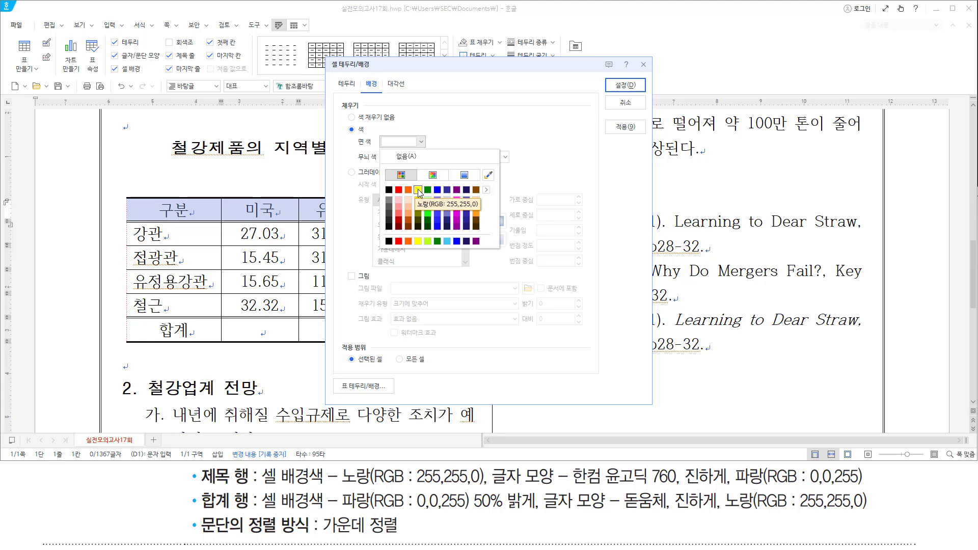
{"action": "left_click", "coordinate": [418, 190]}
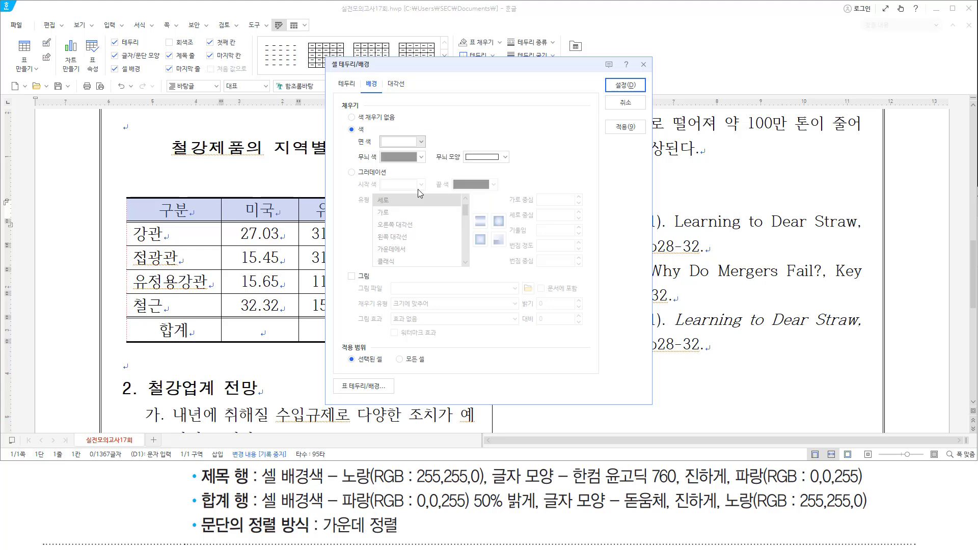
{"action": "left_click", "coordinate": [631, 85]}
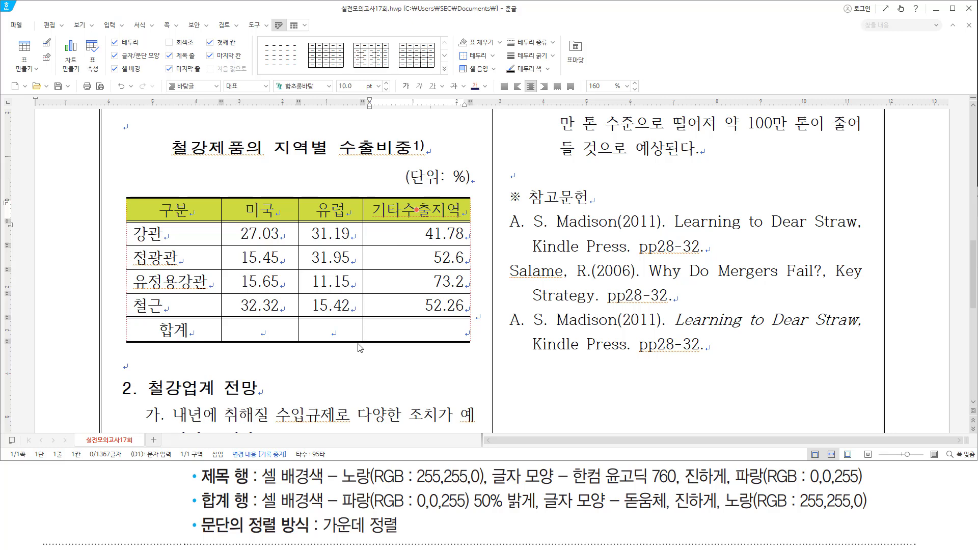
Format the header row text as 한컴 윤고딕 760, bold, in blue (파랑).
{"action": "key", "text": "alt+l"}
{"action": "type", "text": "한컴"}
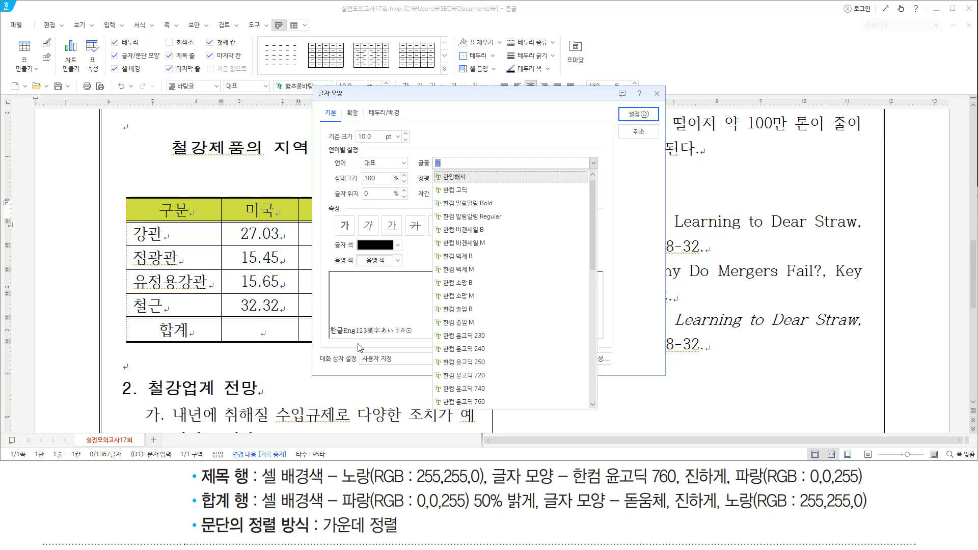
{"action": "type", "text": " 윤"}
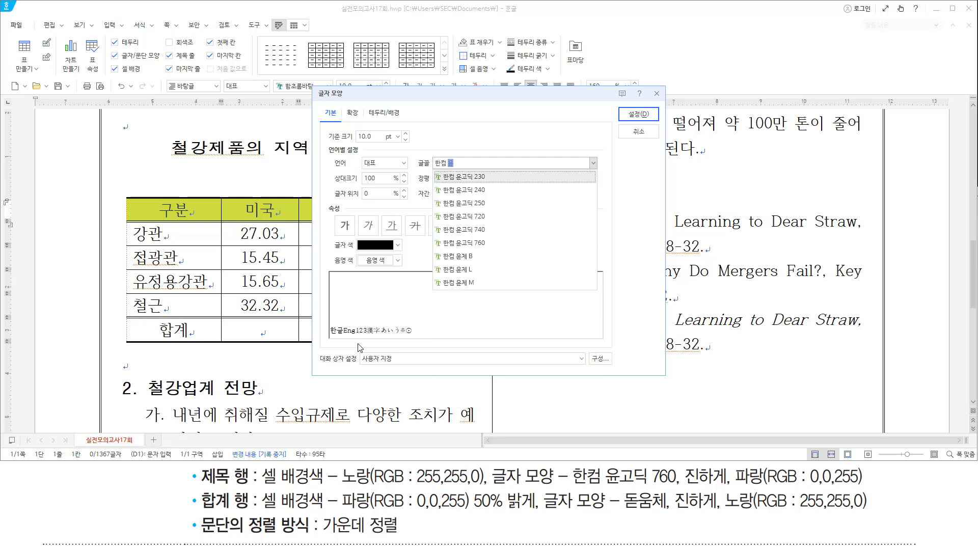
{"action": "type", "text": "도고"}
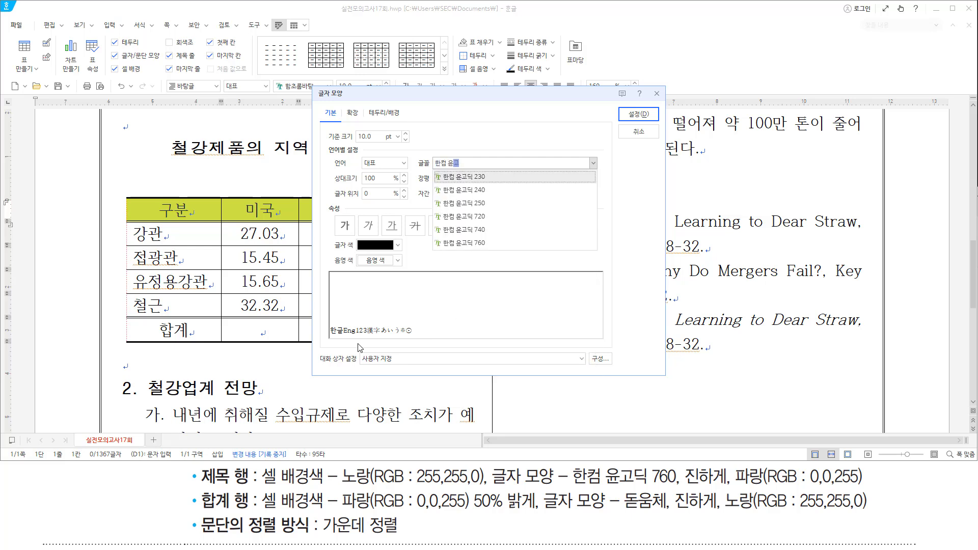
{"action": "type", "text": "딕 760"}
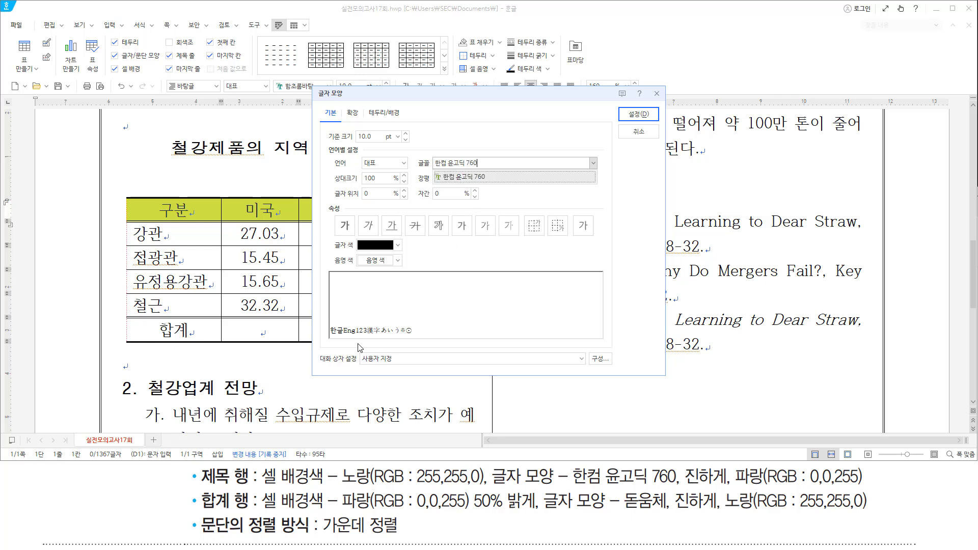
{"action": "key", "text": "Return"}
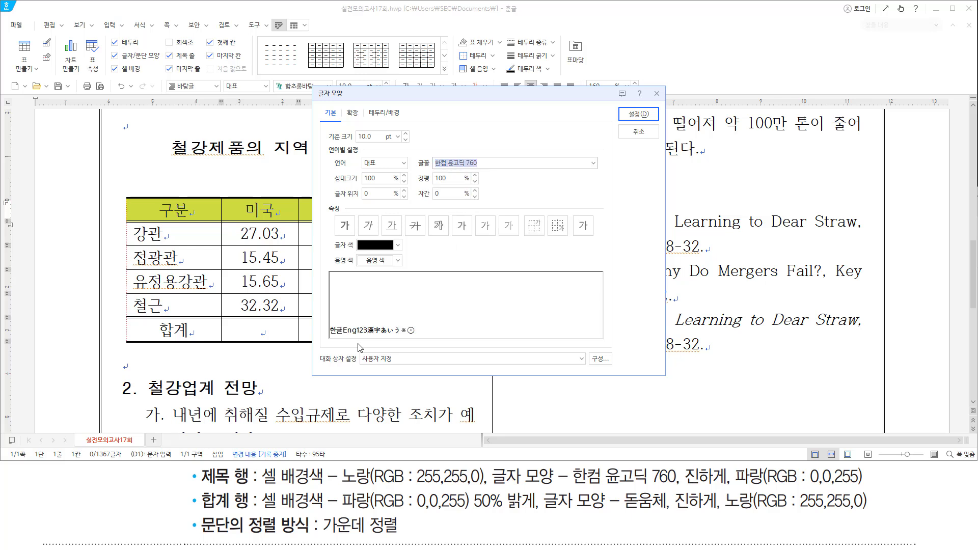
{"action": "key", "text": "alt"}
{"action": "key", "text": "b"}
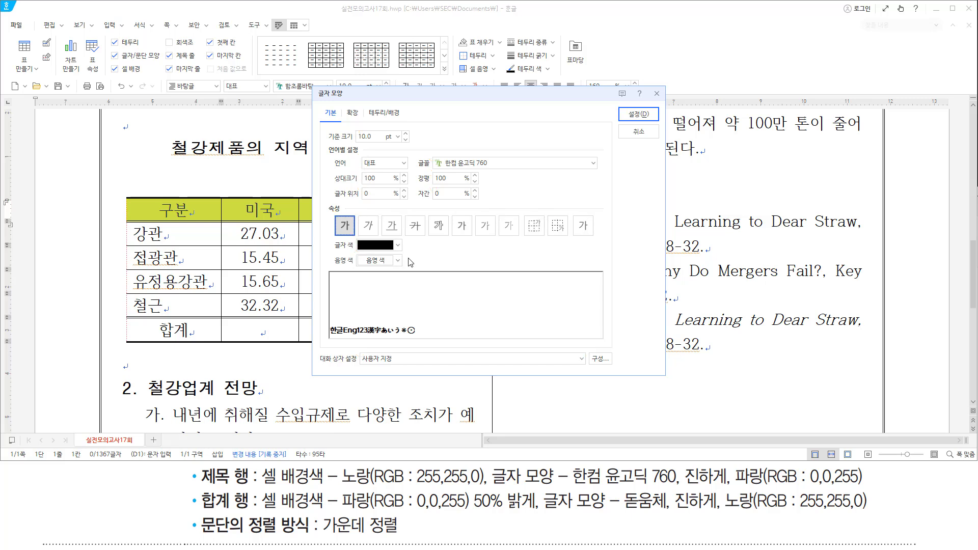
{"action": "left_click", "coordinate": [399, 247]}
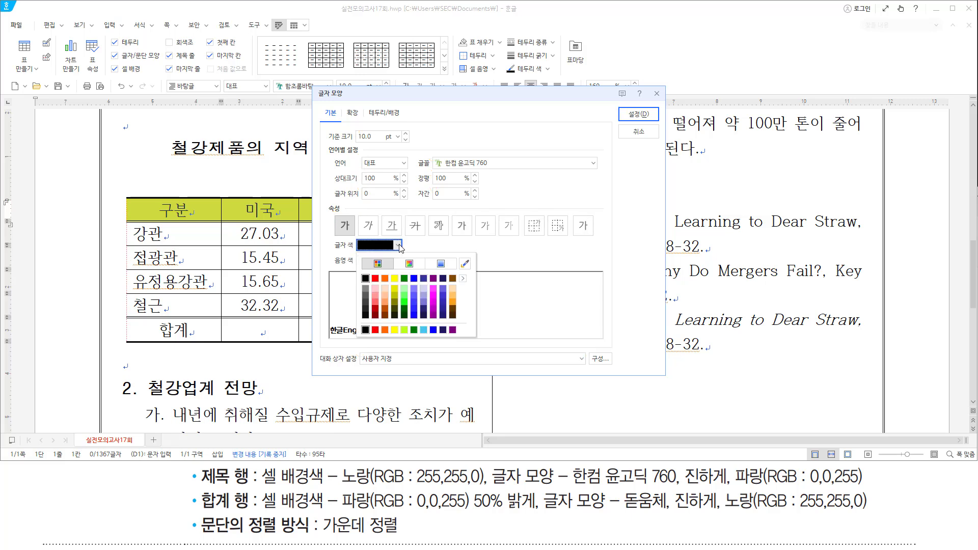
{"action": "left_click", "coordinate": [414, 280]}
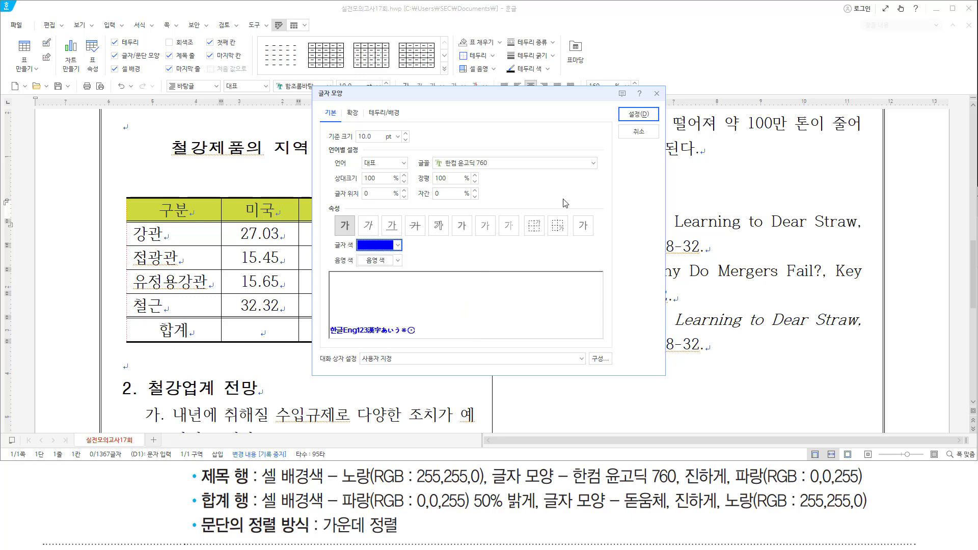
{"action": "left_click", "coordinate": [631, 114]}
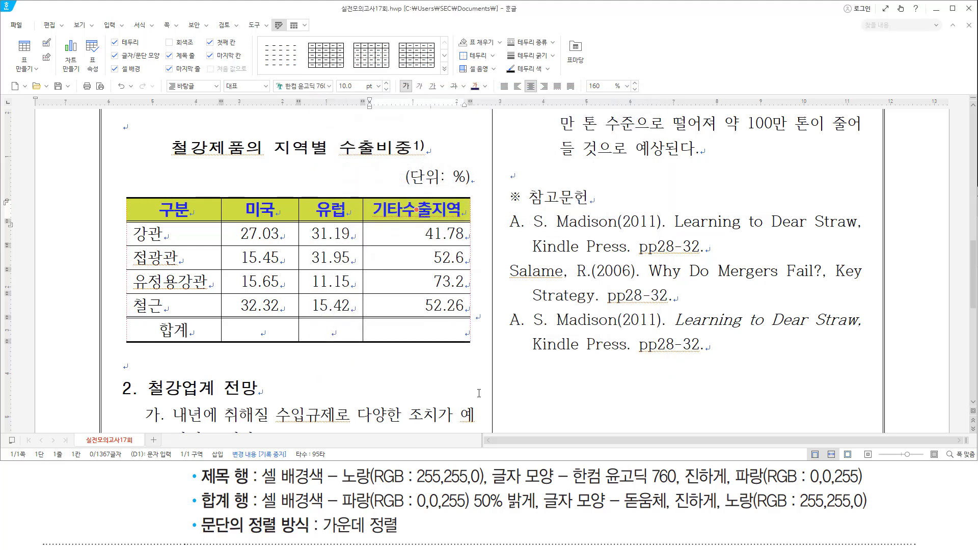
Select the whole 합계 row and give it a 파랑 50% 밝게 cell background.
{"action": "mouse_move", "coordinate": [200, 487]}
{"action": "left_mouse_down"}
{"action": "mouse_move", "coordinate": [220, 514]}
{"action": "mouse_move", "coordinate": [275, 506]}
{"action": "mouse_move", "coordinate": [632, 512]}
{"action": "mouse_move", "coordinate": [536, 516]}
{"action": "mouse_move", "coordinate": [708, 499]}
{"action": "mouse_move", "coordinate": [882, 516]}
{"action": "left_mouse_up"}
{"action": "key", "text": "Escape"}
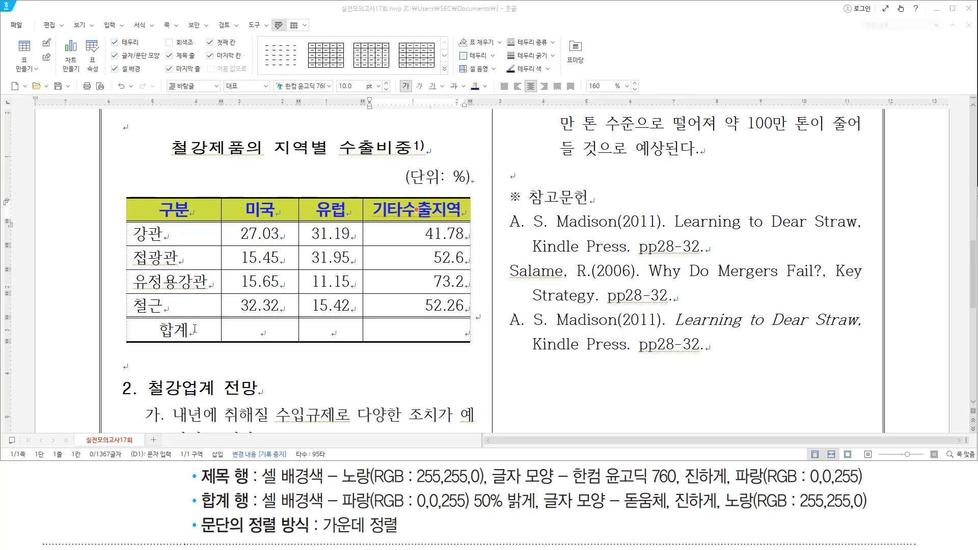
{"action": "left_click_drag", "start_coordinate": [195, 328], "coordinate": [489, 328]}
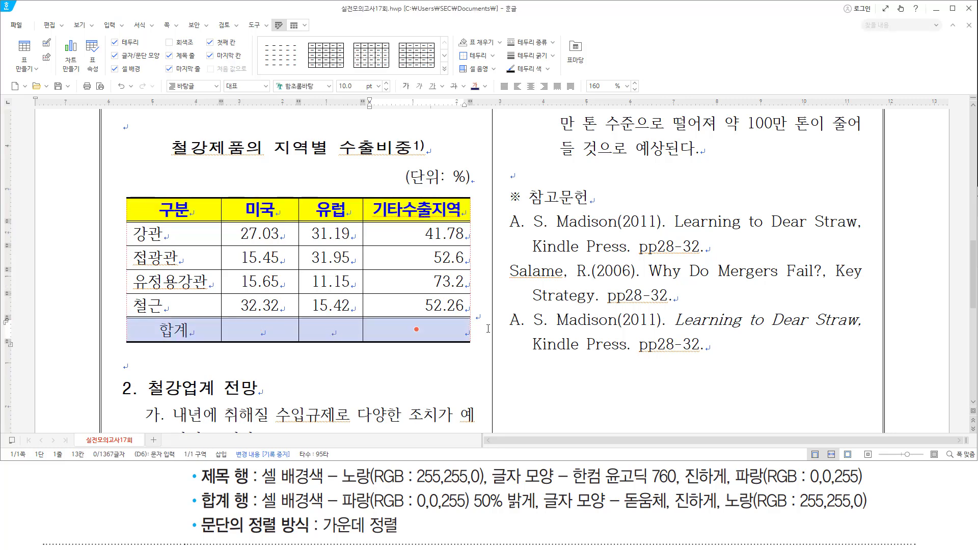
{"action": "key", "text": "c"}
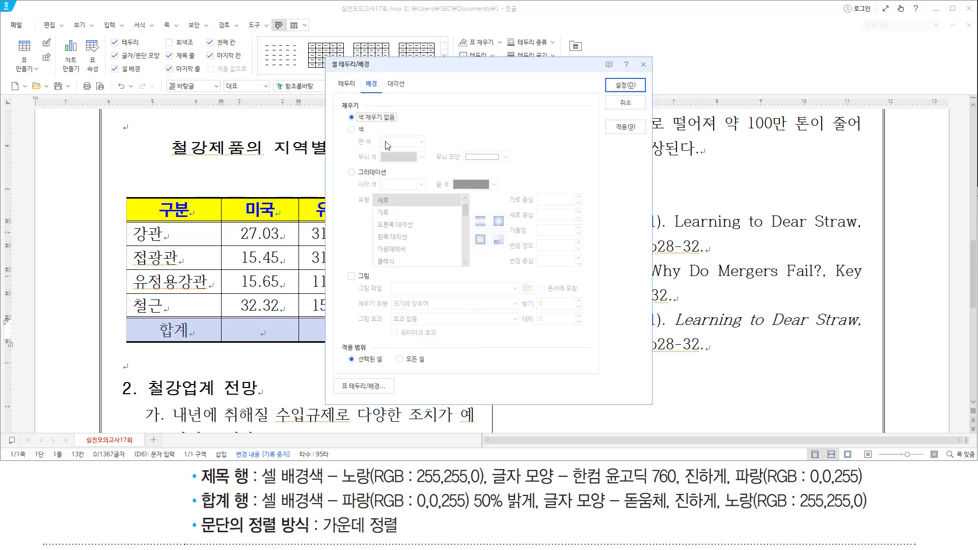
{"action": "left_click", "coordinate": [351, 129]}
{"action": "left_click", "coordinate": [421, 142]}
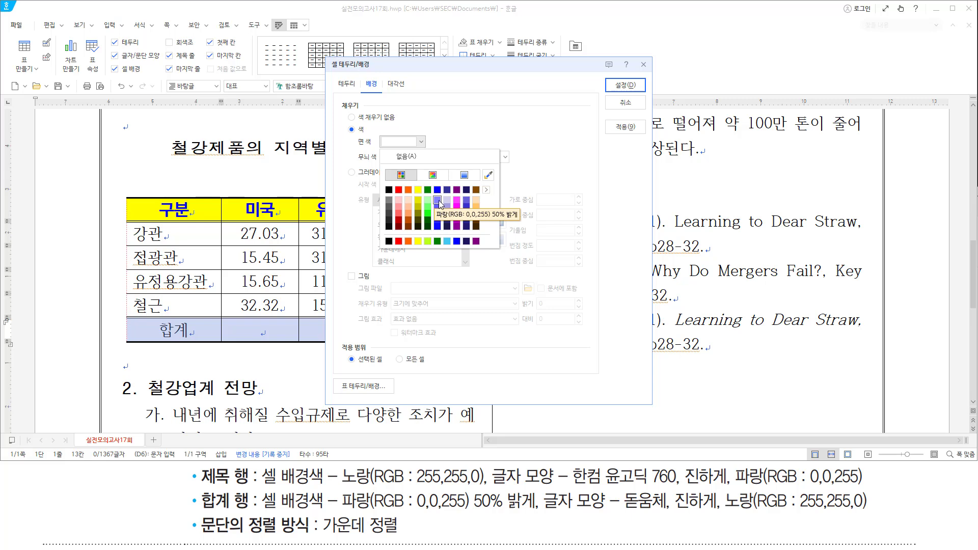
{"action": "left_click", "coordinate": [438, 200]}
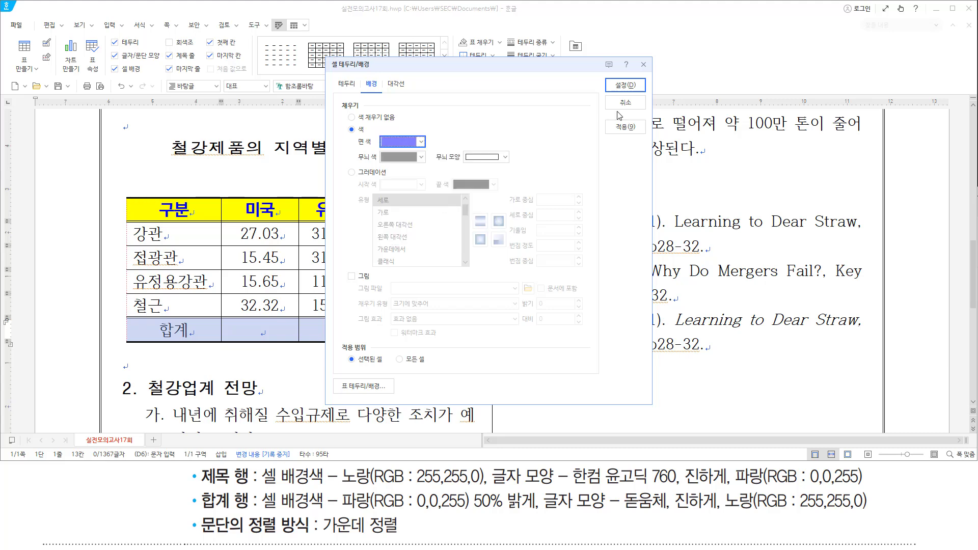
{"action": "left_click", "coordinate": [622, 84]}
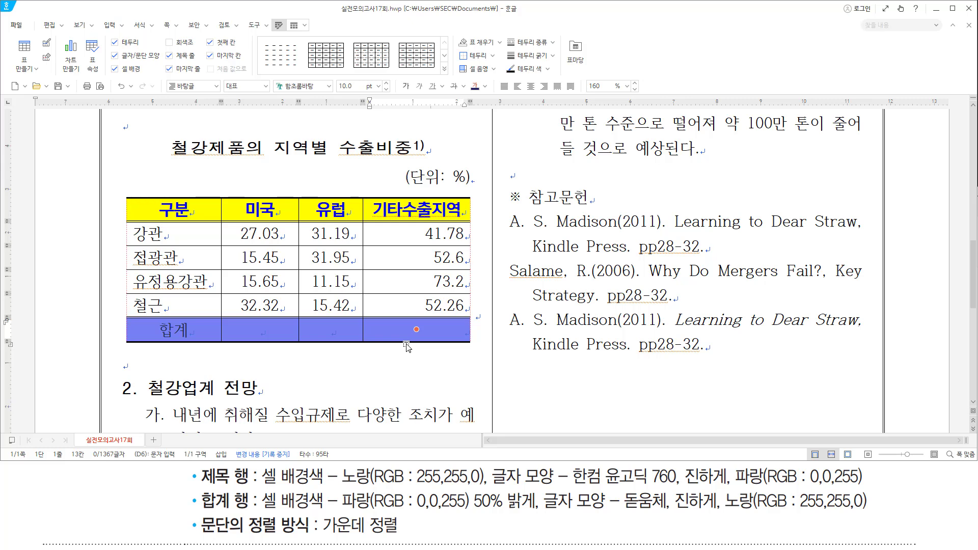
Format the 합계 row text as 돋움체, bold, in yellow (노랑).
{"action": "key", "text": "alt+l"}
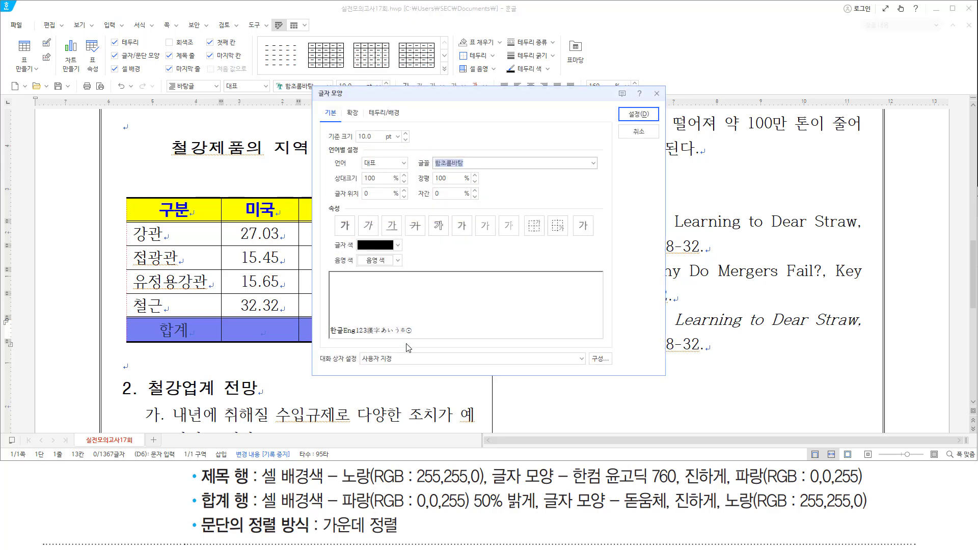
{"action": "type", "text": "돋움ㅊㅔ"}
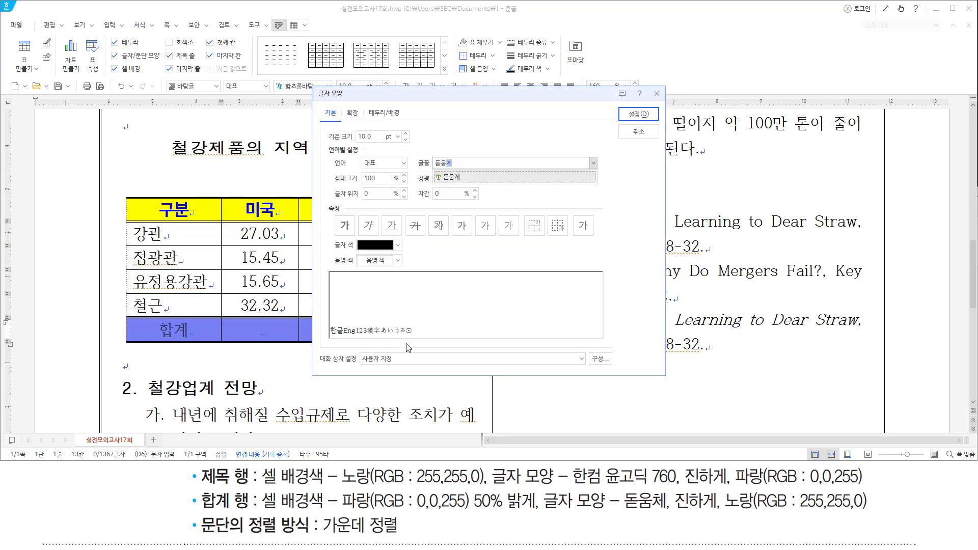
{"action": "key", "text": "Return"}
{"action": "key", "text": "alt"}
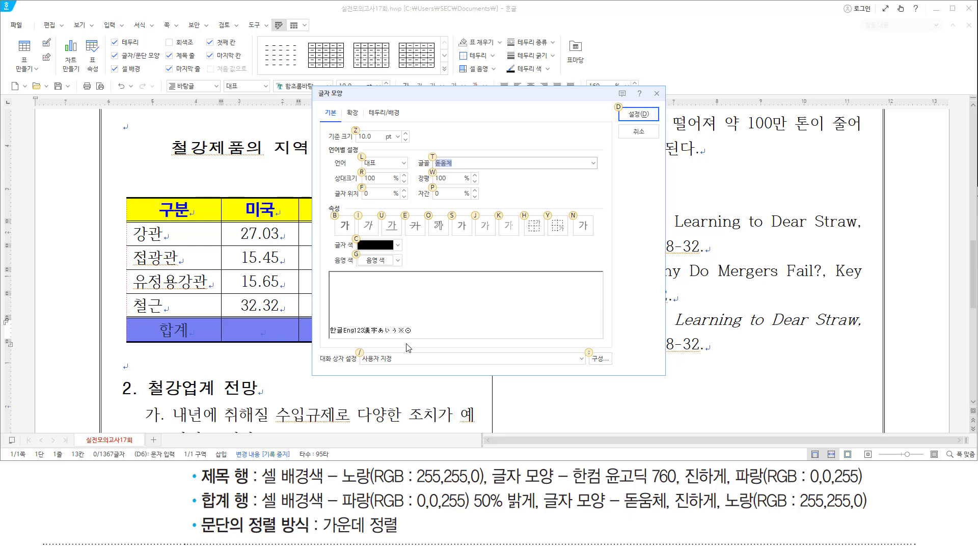
{"action": "key", "text": "b"}
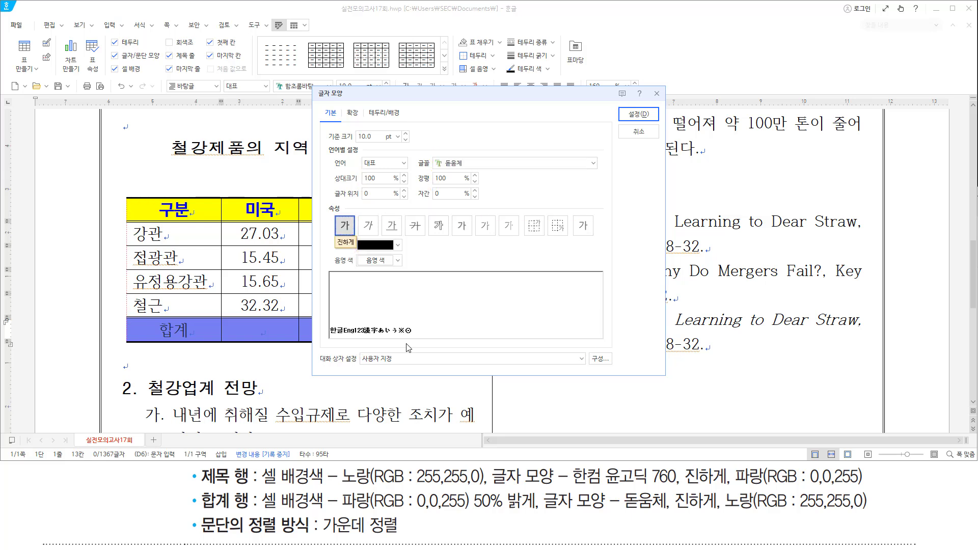
{"action": "left_click", "coordinate": [395, 247]}
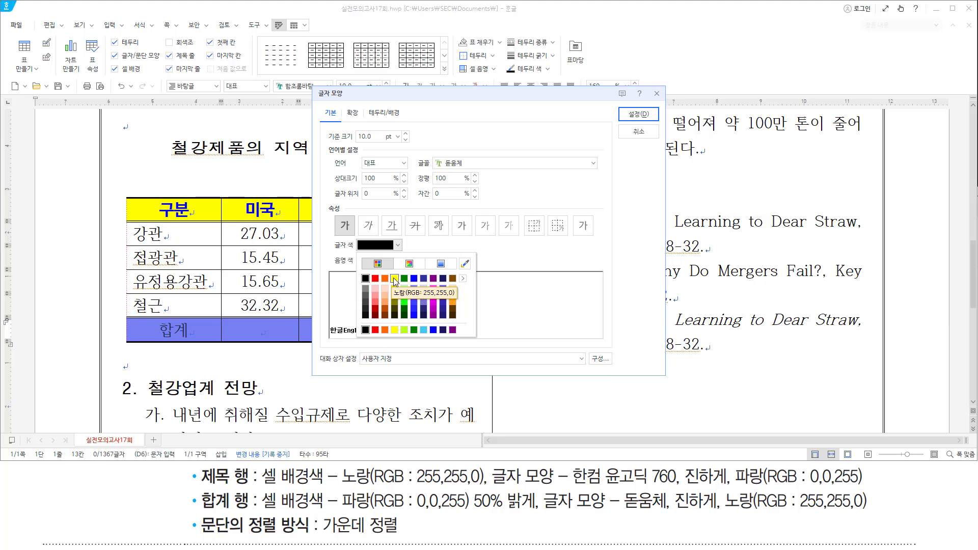
{"action": "left_click", "coordinate": [394, 279]}
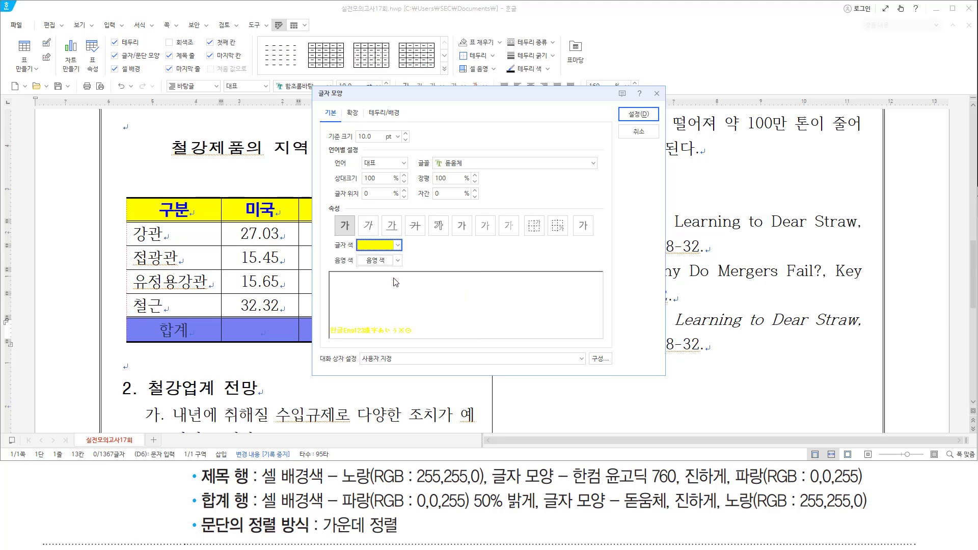
{"action": "left_click", "coordinate": [635, 114]}
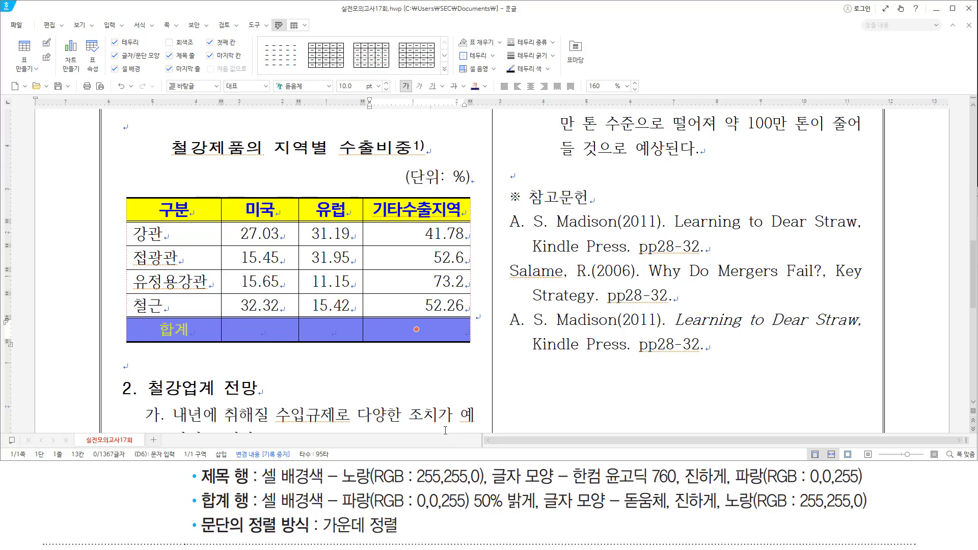
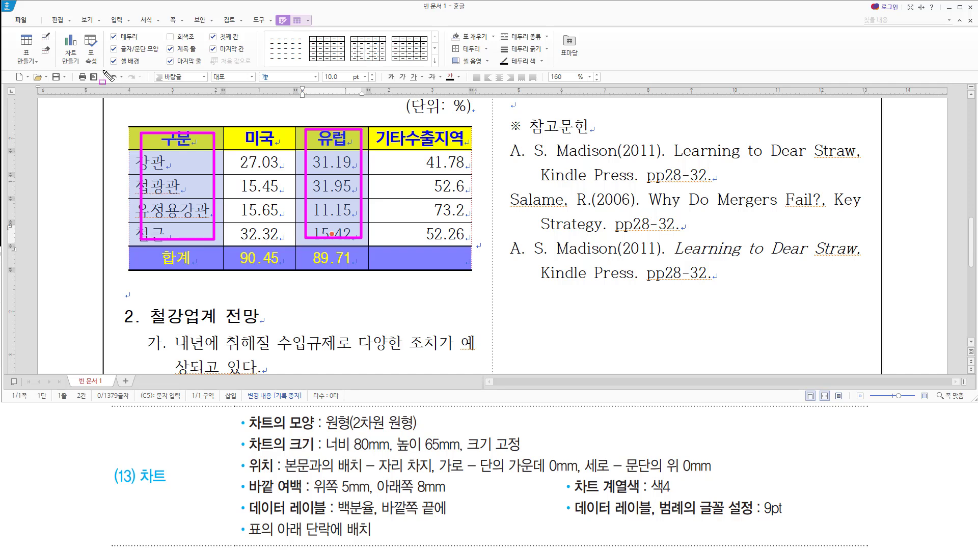
Build a column chart from the selected 구분 and 유럽 columns and close the chart data editor.
{"action": "mouse_move", "coordinate": [60, 29]}
{"action": "left_mouse_down"}
{"action": "mouse_move", "coordinate": [65, 63]}
{"action": "mouse_move", "coordinate": [82, 69]}
{"action": "left_mouse_up"}
{"action": "key", "text": "Escape"}
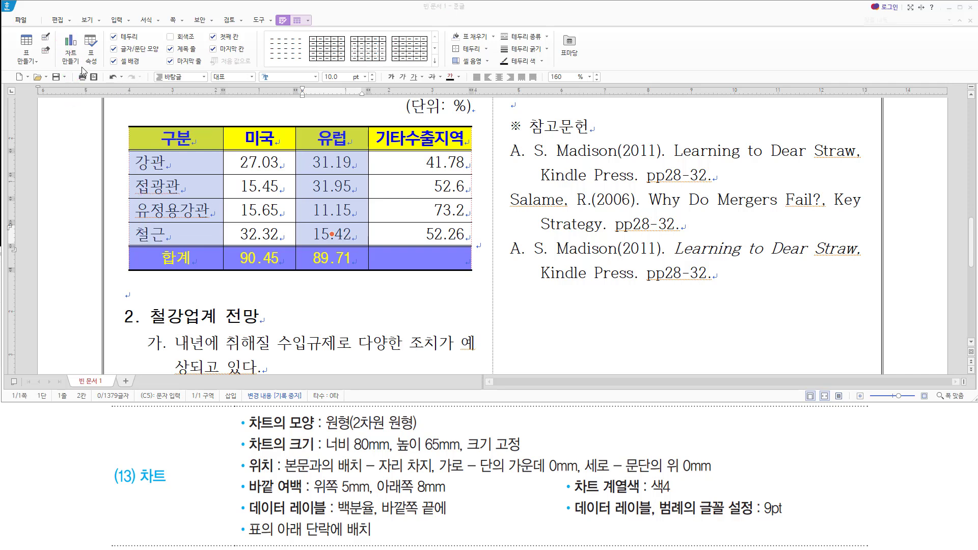
{"action": "left_click", "coordinate": [77, 63]}
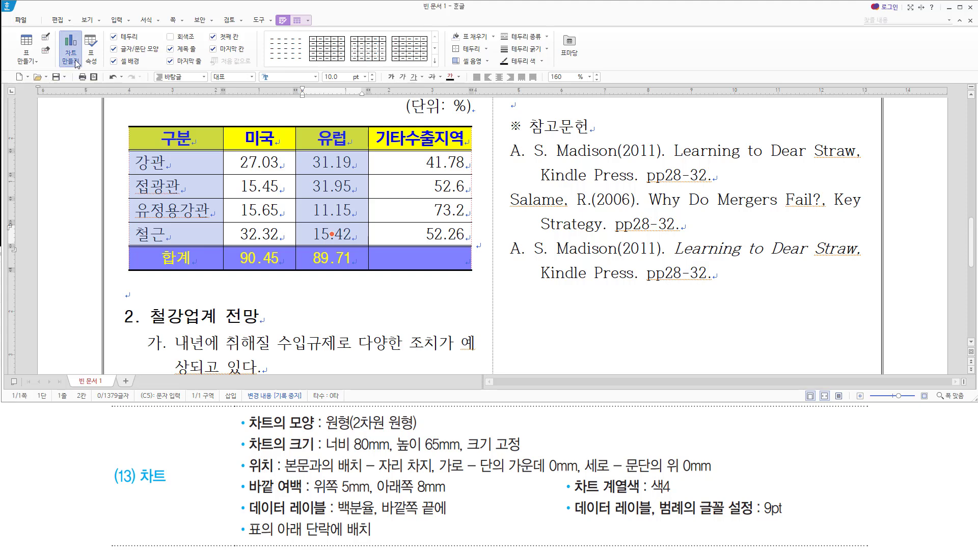
{"action": "mouse_move", "coordinate": [367, 143]}
{"action": "left_mouse_down"}
{"action": "mouse_move", "coordinate": [380, 173]}
{"action": "mouse_move", "coordinate": [617, 260]}
{"action": "left_mouse_up"}
{"action": "left_click_drag", "start_coordinate": [597, 145], "coordinate": [616, 162]}
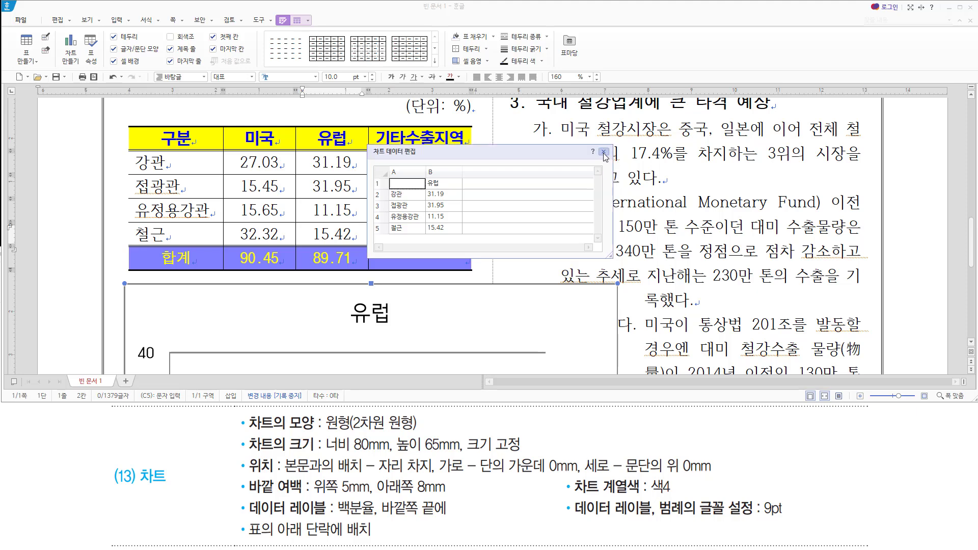
{"action": "left_click", "coordinate": [604, 151]}
{"action": "scroll", "coordinate": [407, 171], "scroll_direction": "down", "scroll_amount": 6}
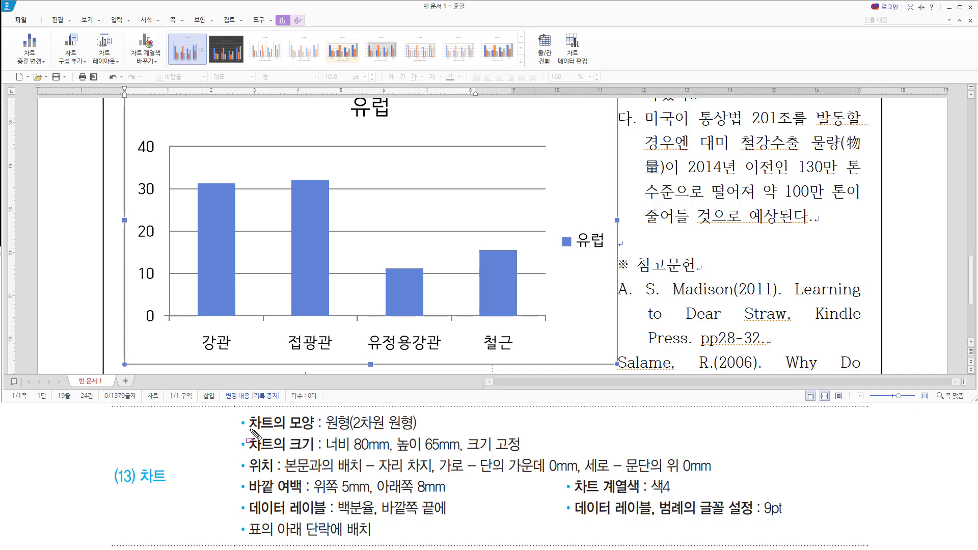
Change the 유럽 column chart's type to 원형 > 2차원 원형.
{"action": "mouse_move", "coordinate": [246, 431]}
{"action": "left_mouse_down"}
{"action": "mouse_move", "coordinate": [410, 433]}
{"action": "mouse_move", "coordinate": [421, 418]}
{"action": "left_mouse_up"}
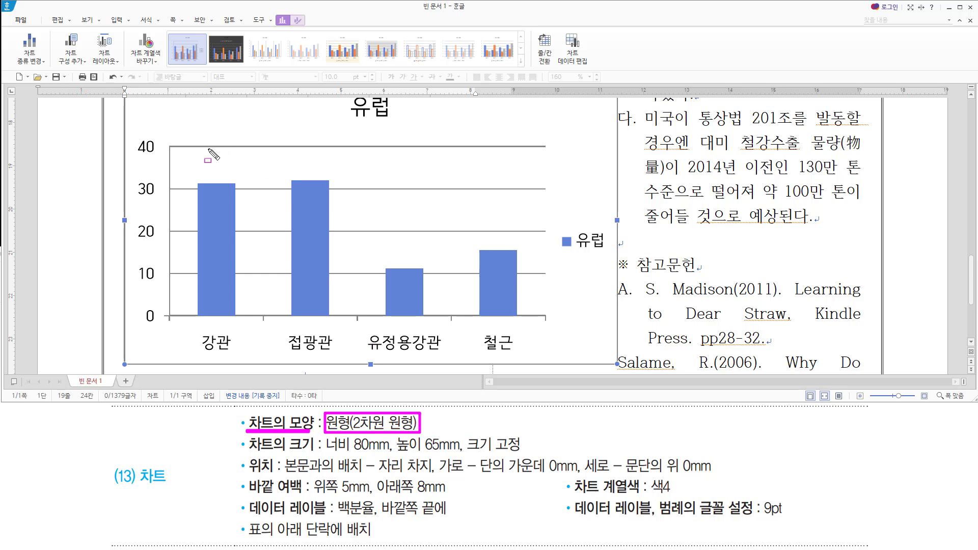
{"action": "key", "text": "Escape"}
{"action": "scroll", "coordinate": [171, 127], "scroll_direction": "up", "scroll_amount": 3}
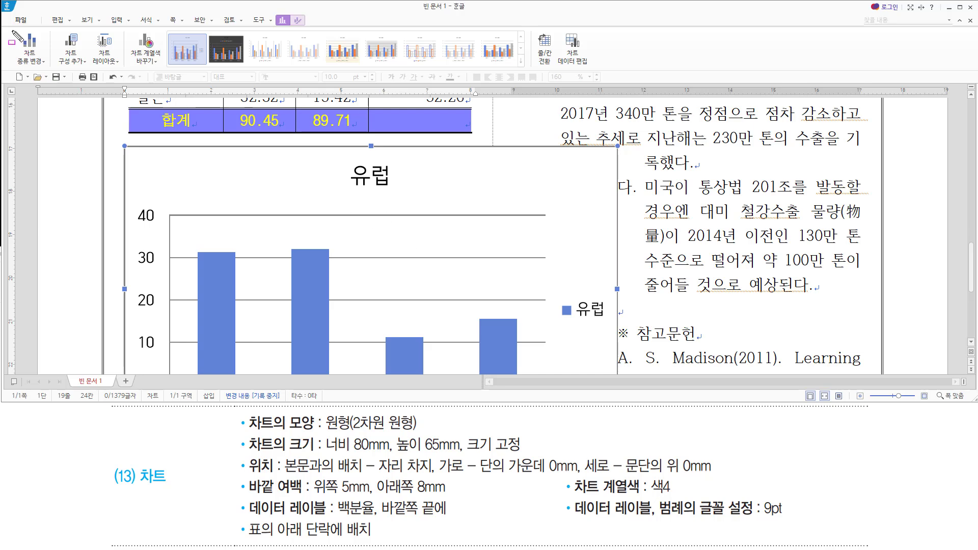
{"action": "left_click", "coordinate": [43, 64]}
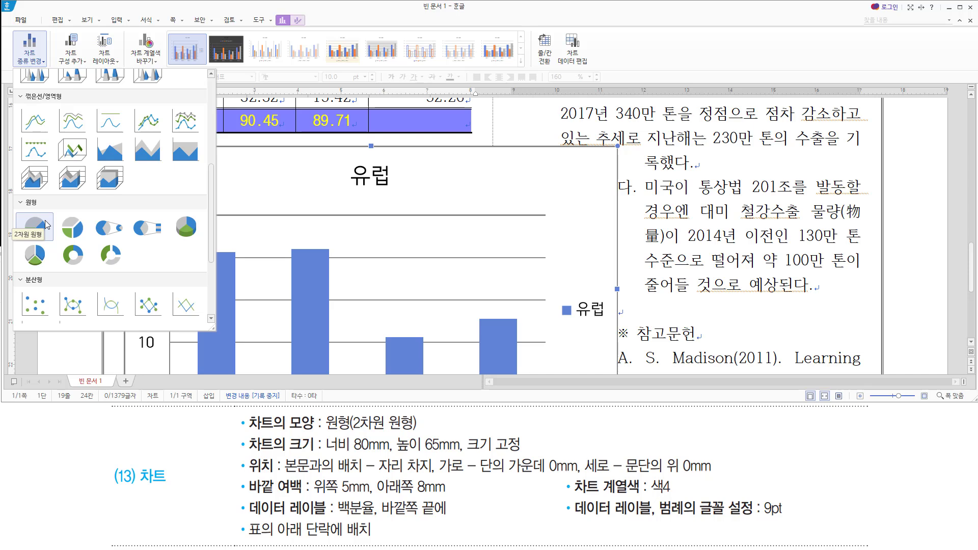
{"action": "left_click", "coordinate": [35, 226]}
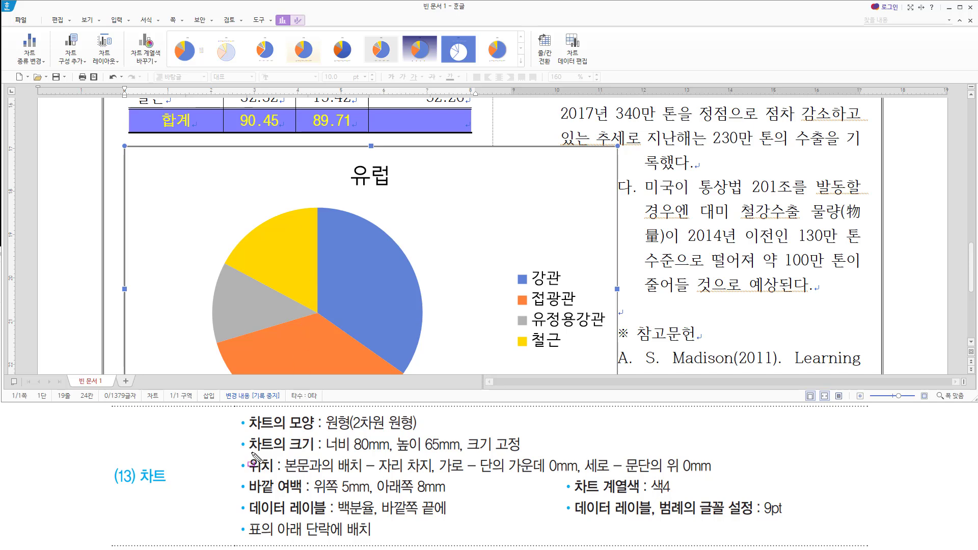
{"action": "left_click_drag", "start_coordinate": [245, 453], "coordinate": [534, 452]}
{"action": "left_click_drag", "start_coordinate": [246, 476], "coordinate": [712, 476]}
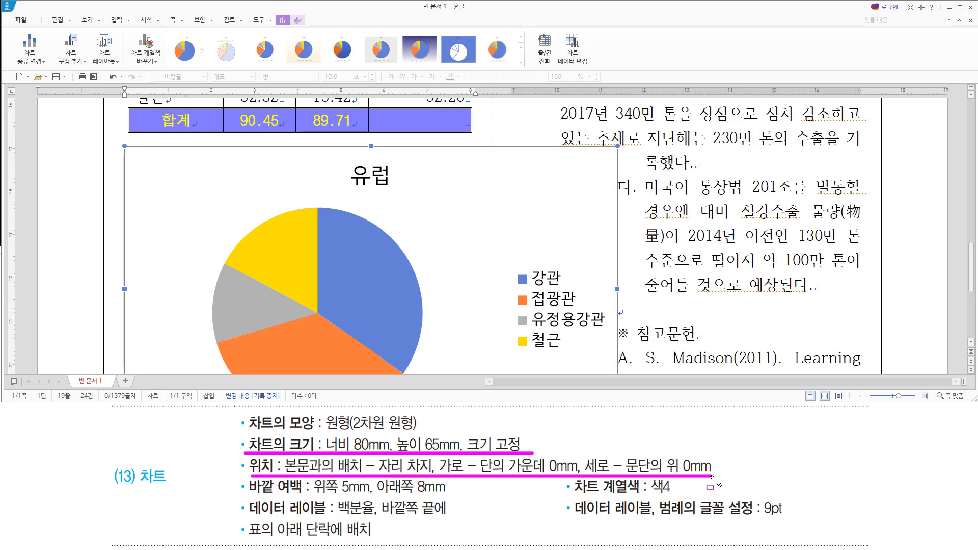
{"action": "left_click_drag", "start_coordinate": [248, 497], "coordinate": [458, 497]}
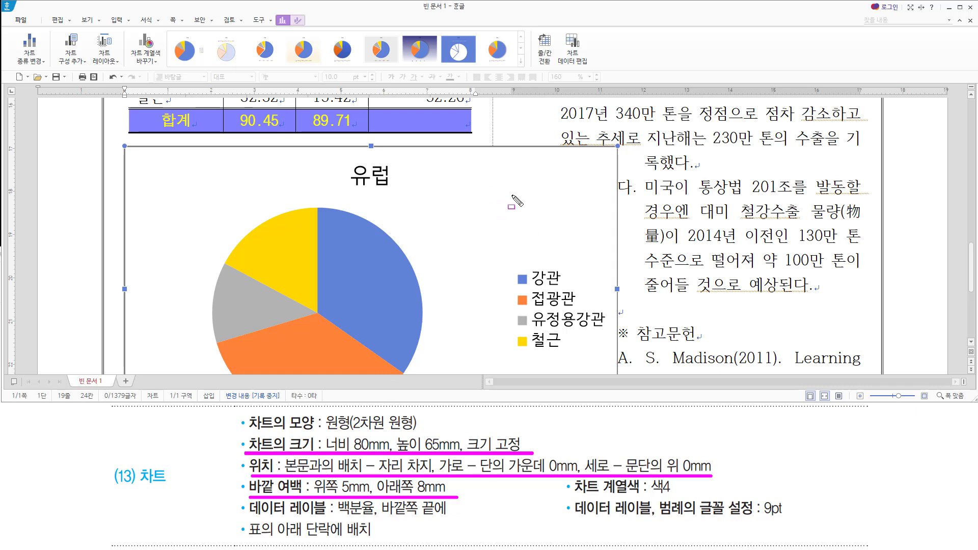
{"action": "left_click_drag", "start_coordinate": [448, 154], "coordinate": [569, 233]}
{"action": "left_click_drag", "start_coordinate": [145, 164], "coordinate": [242, 228]}
{"action": "key", "text": "Escape"}
In the chart's 개체 속성, set width 80 mm, height 65 mm and check 크기 고정.
{"action": "right_click", "coordinate": [193, 182]}
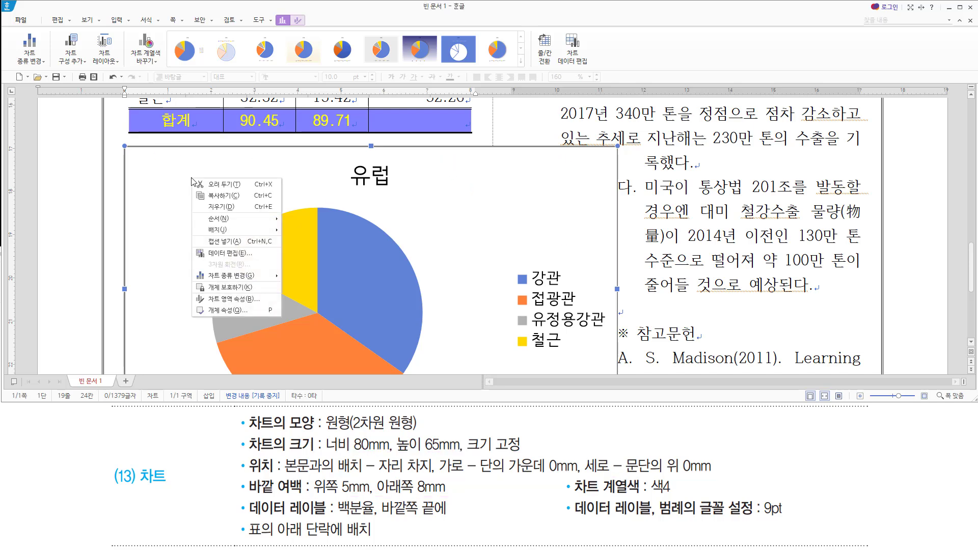
{"action": "left_click", "coordinate": [222, 315]}
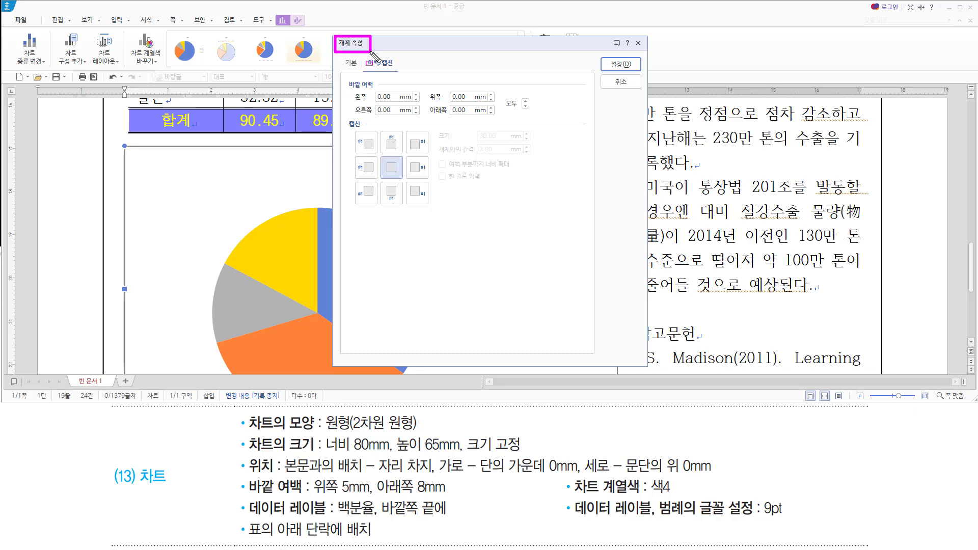
{"action": "left_click", "coordinate": [351, 63]}
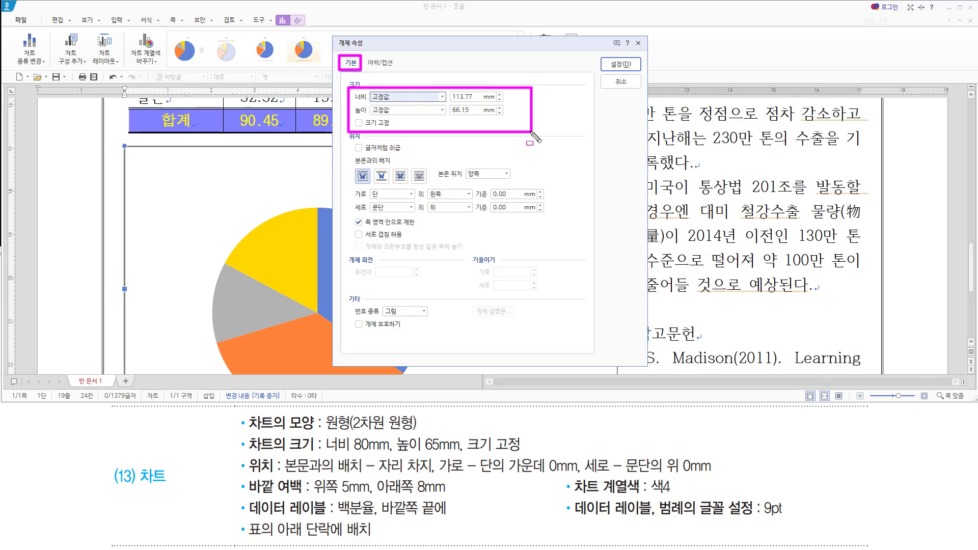
{"action": "left_click", "coordinate": [474, 99]}
{"action": "left_click", "coordinate": [438, 58]}
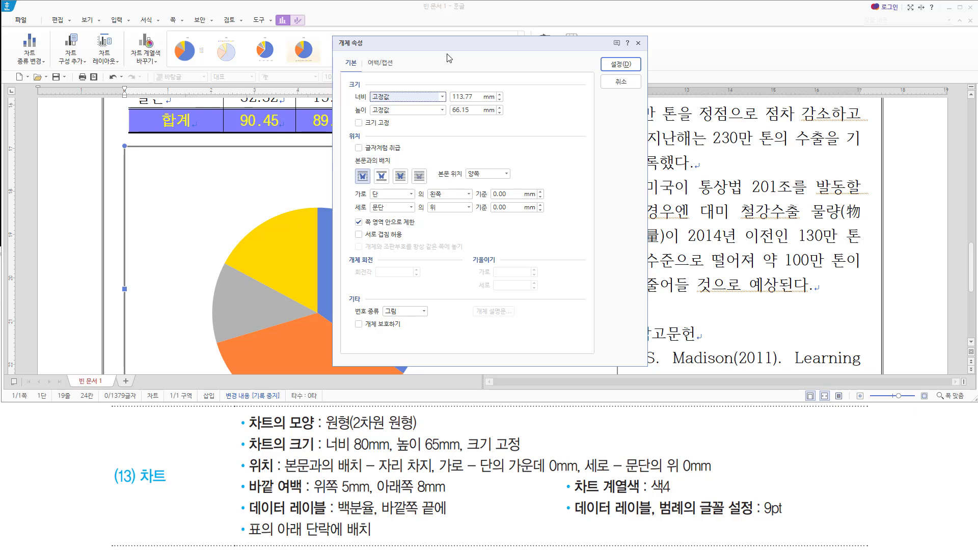
{"action": "key", "text": "Tab"}
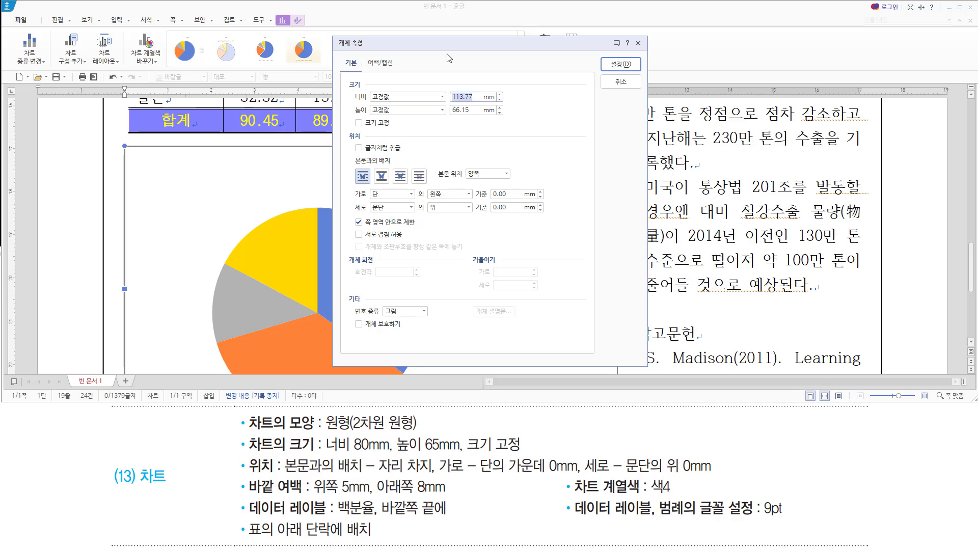
{"action": "type", "text": "80"}
{"action": "key", "text": "Tab"}
{"action": "key", "text": "Tab"}
{"action": "key", "text": "space"}
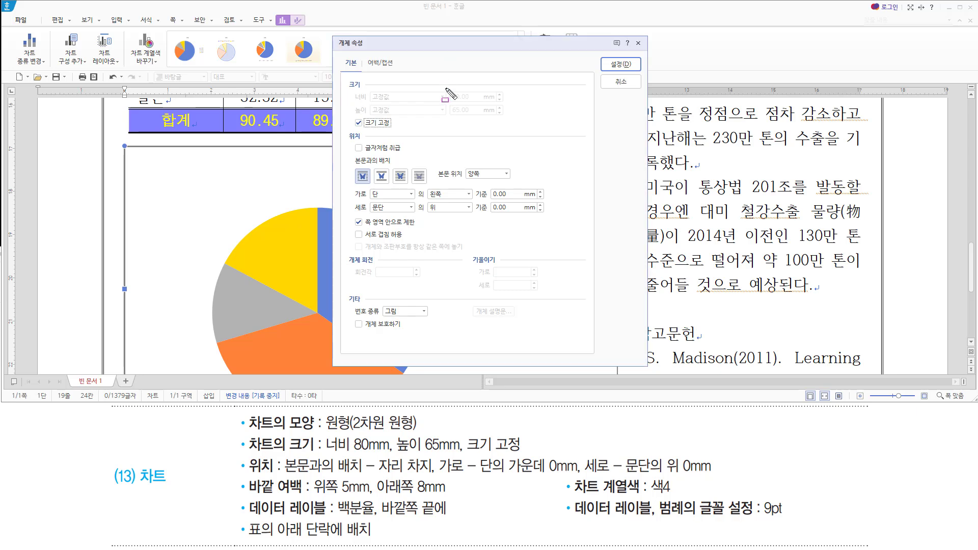
{"action": "left_click_drag", "start_coordinate": [445, 88], "coordinate": [488, 120]}
{"action": "left_click_drag", "start_coordinate": [364, 129], "coordinate": [398, 129]}
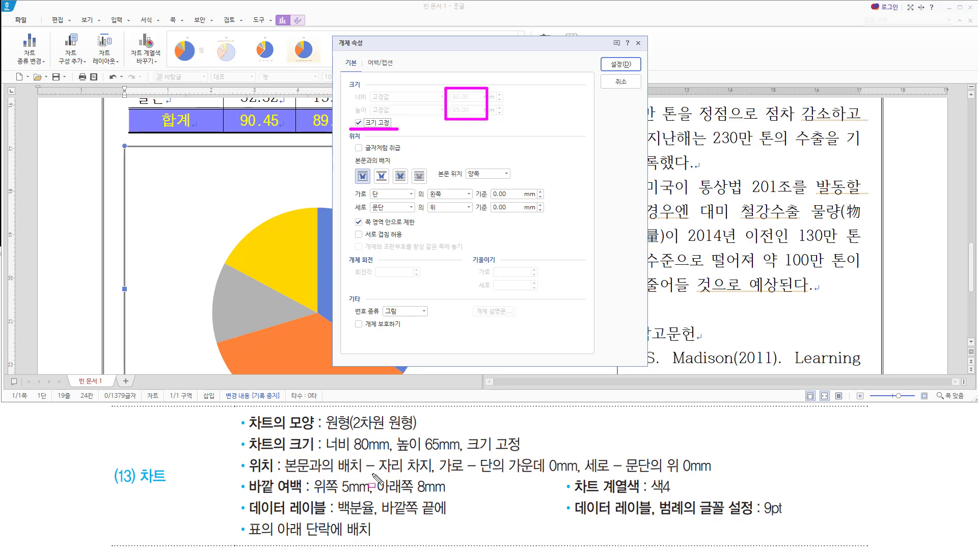
{"action": "left_click_drag", "start_coordinate": [371, 474], "coordinate": [439, 474]}
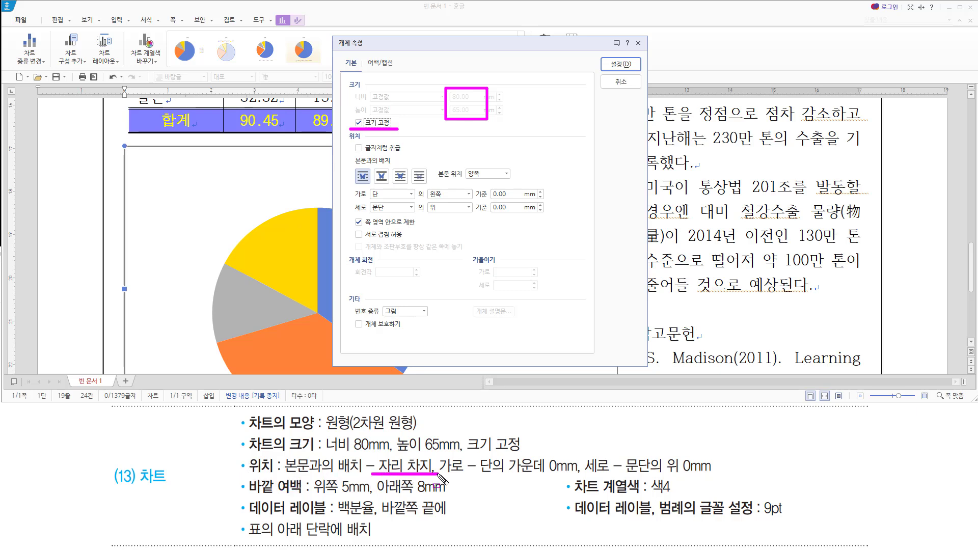
{"action": "key", "text": "Escape"}
Set the chart to 자리 차지, horizontally 단 가운데 0 mm, vertically 문단 위 0 mm.
{"action": "left_click", "coordinate": [383, 179]}
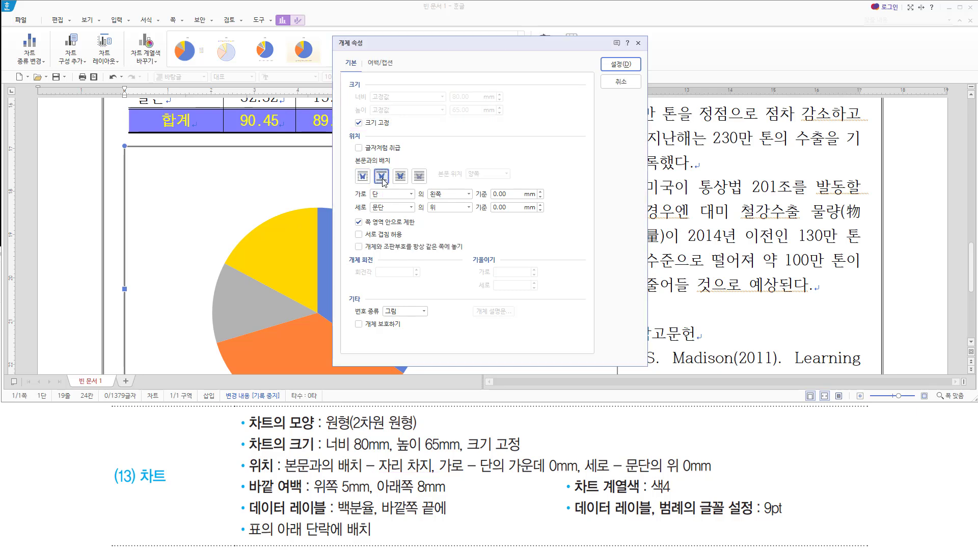
{"action": "left_click_drag", "start_coordinate": [437, 474], "coordinate": [715, 475]}
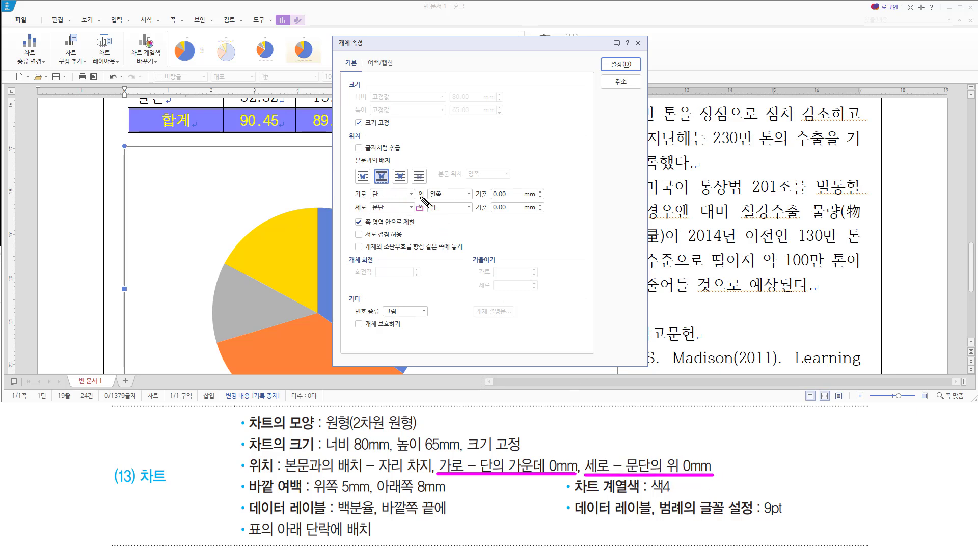
{"action": "key", "text": "Escape"}
{"action": "left_click", "coordinate": [468, 194]}
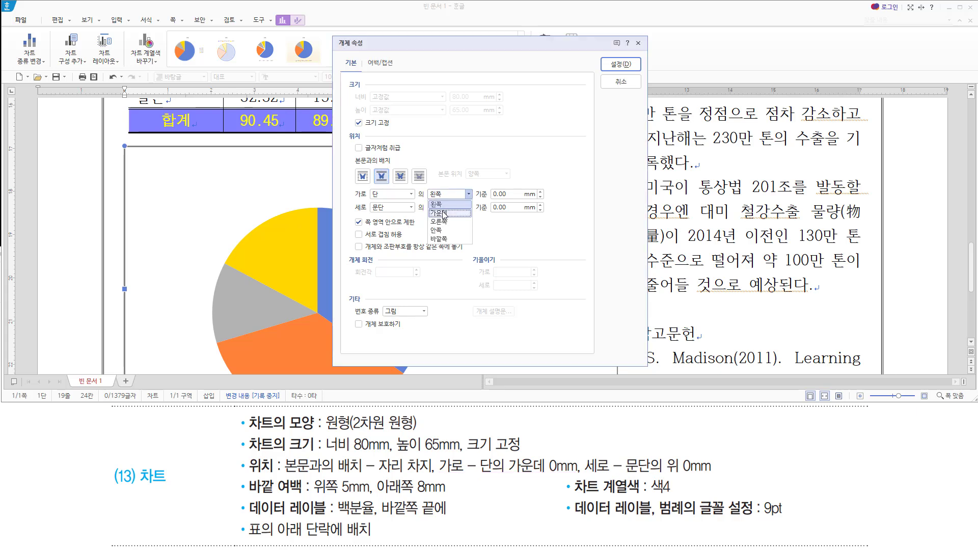
{"action": "left_click", "coordinate": [443, 214]}
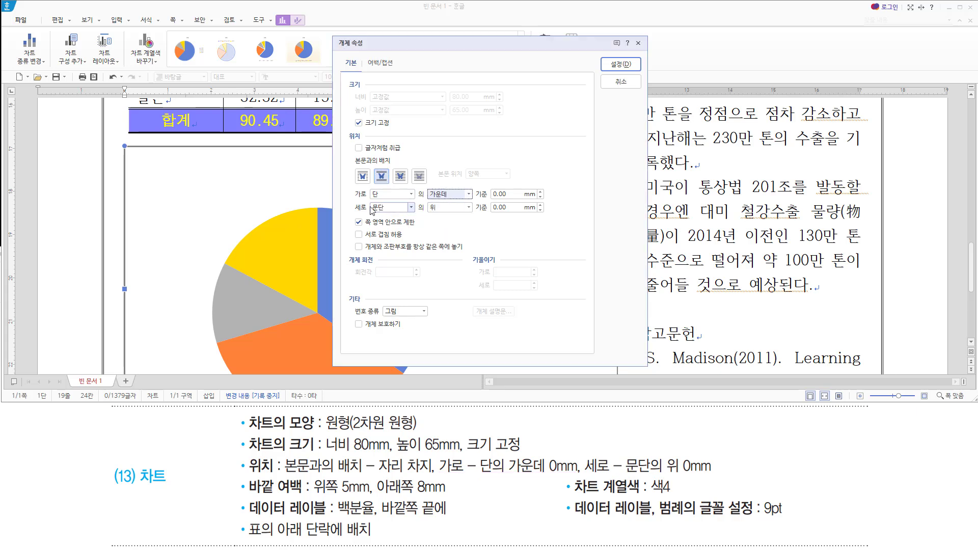
{"action": "left_click_drag", "start_coordinate": [369, 200], "coordinate": [549, 200]}
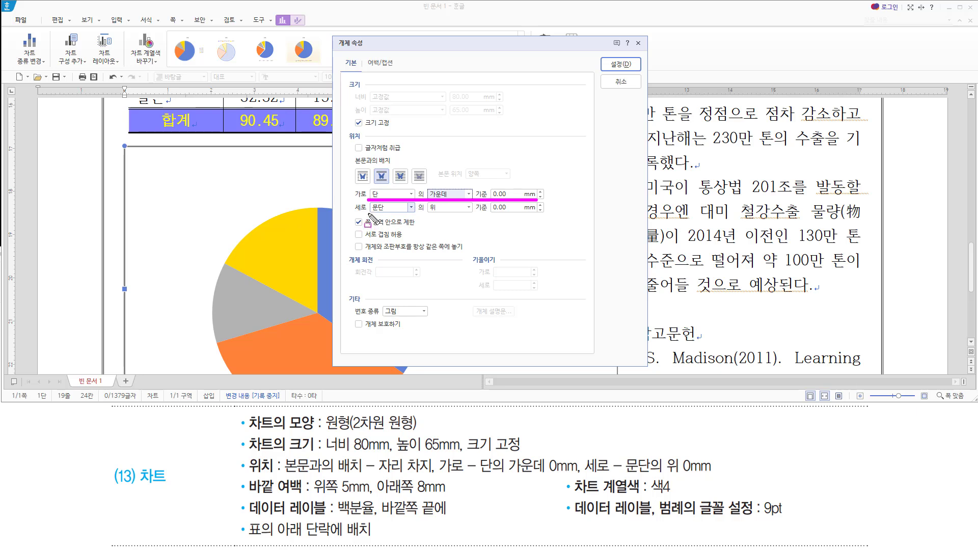
{"action": "left_click_drag", "start_coordinate": [369, 216], "coordinate": [547, 215]}
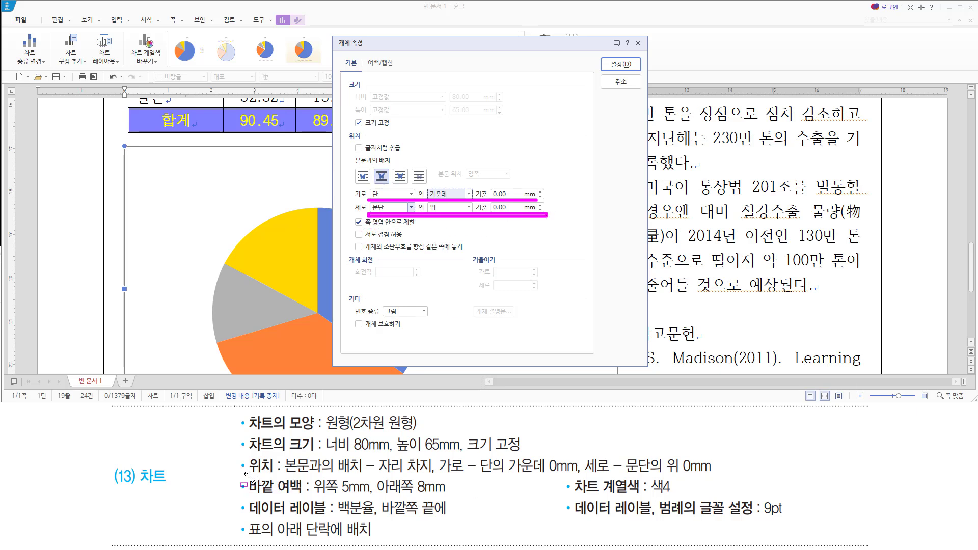
{"action": "left_click_drag", "start_coordinate": [245, 473], "coordinate": [712, 474]}
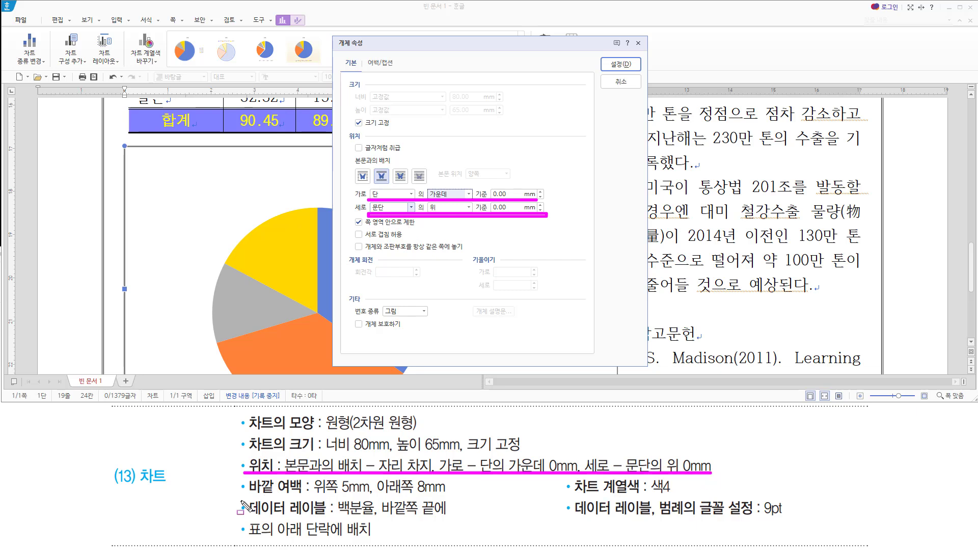
{"action": "left_click_drag", "start_coordinate": [248, 494], "coordinate": [302, 494]}
{"action": "left_click_drag", "start_coordinate": [364, 55], "coordinate": [397, 71]}
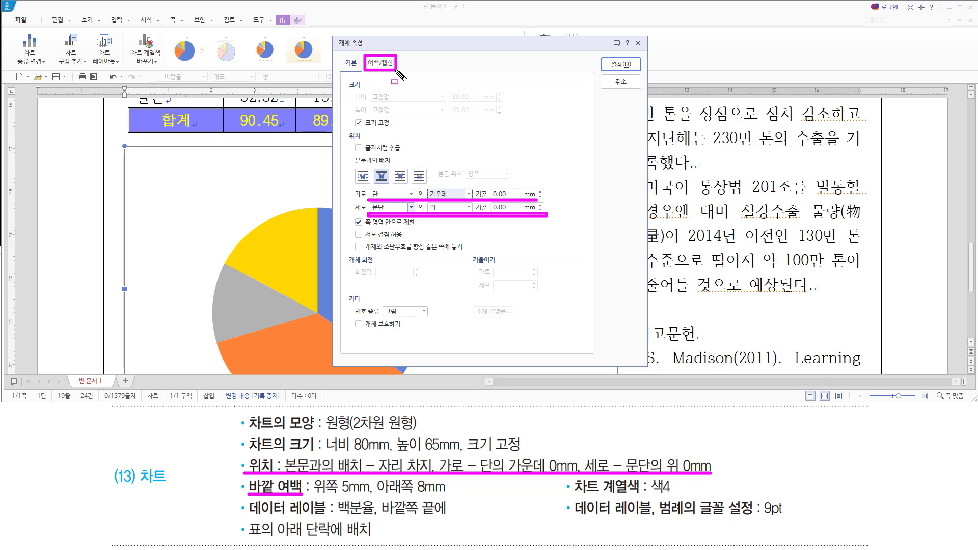
On the 여백/캡션 tab, enter 바깥 여백 위쪽 5 mm and 아래쪽 8 mm, then apply with 설정.
{"action": "key", "text": "Escape"}
{"action": "left_click", "coordinate": [383, 65]}
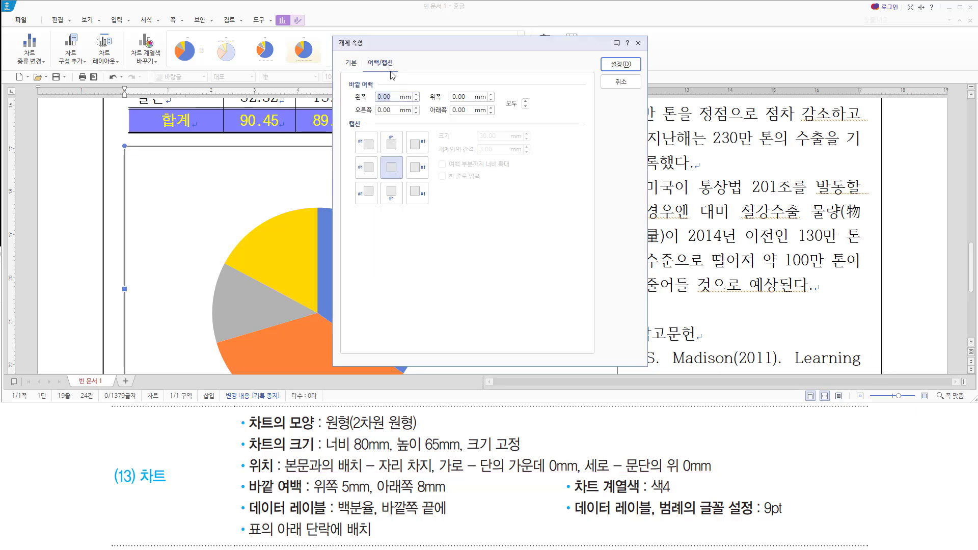
{"action": "left_click_drag", "start_coordinate": [308, 506], "coordinate": [446, 495]}
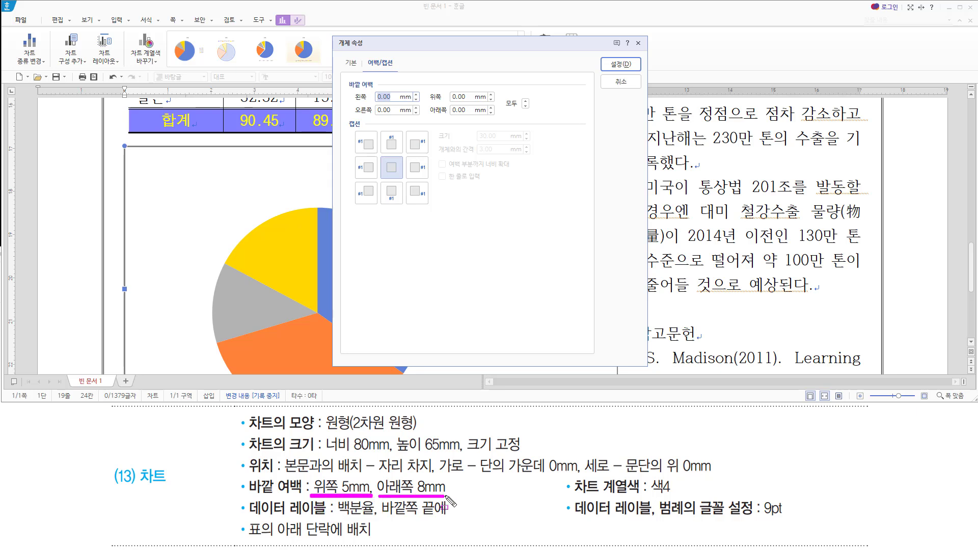
{"action": "key", "text": "Escape"}
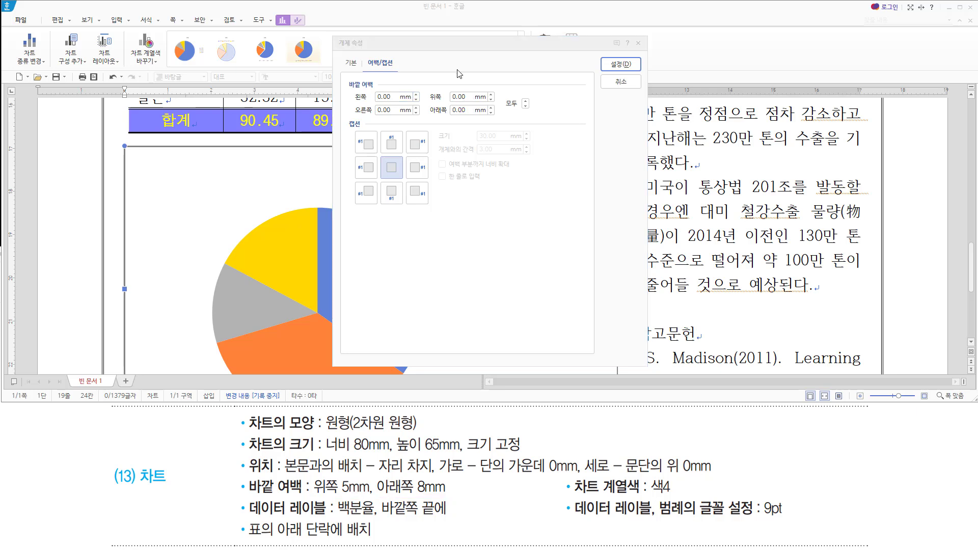
{"action": "left_click_drag", "start_coordinate": [468, 97], "coordinate": [437, 95]}
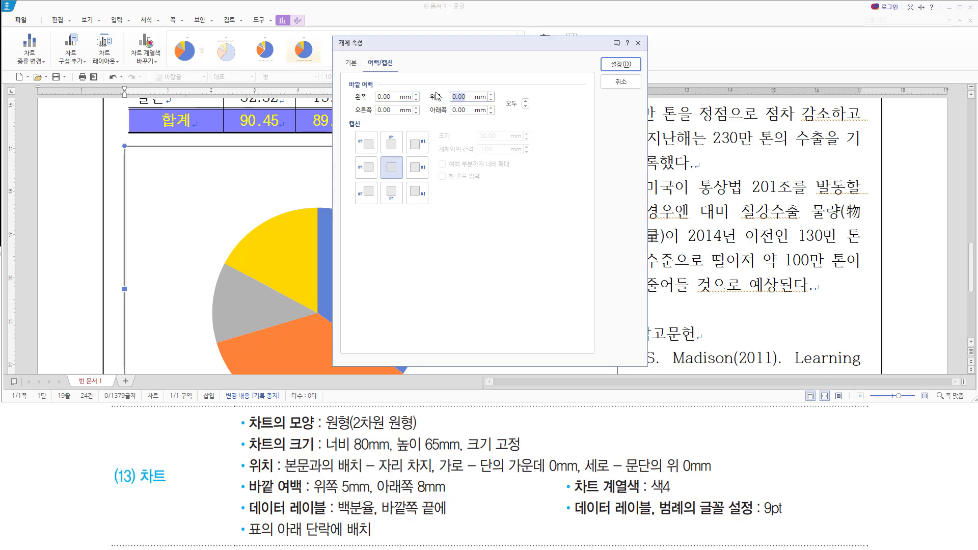
{"action": "key", "text": "Tab"}
{"action": "type", "text": "8"}
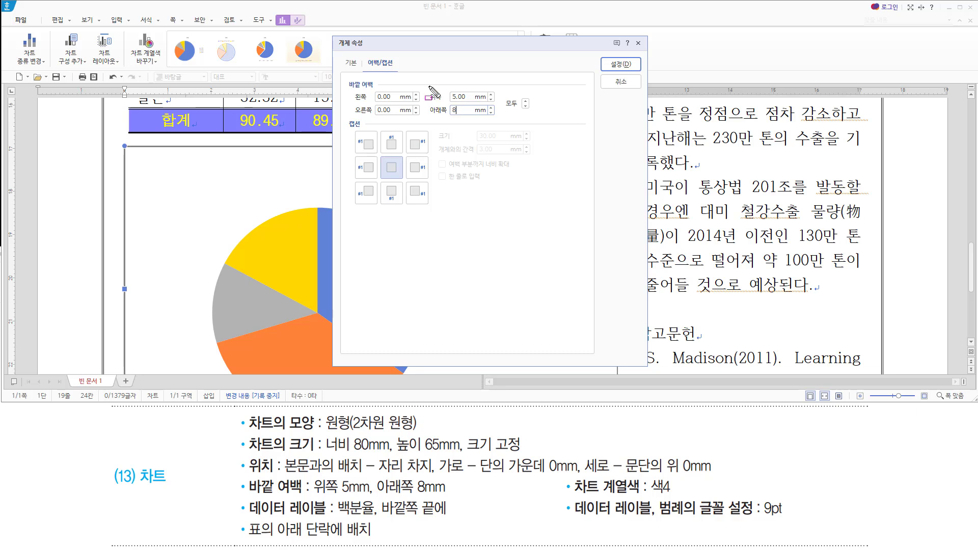
{"action": "mouse_move", "coordinate": [424, 85]}
{"action": "left_mouse_down"}
{"action": "mouse_move", "coordinate": [497, 135]}
{"action": "mouse_move", "coordinate": [496, 120]}
{"action": "left_mouse_up"}
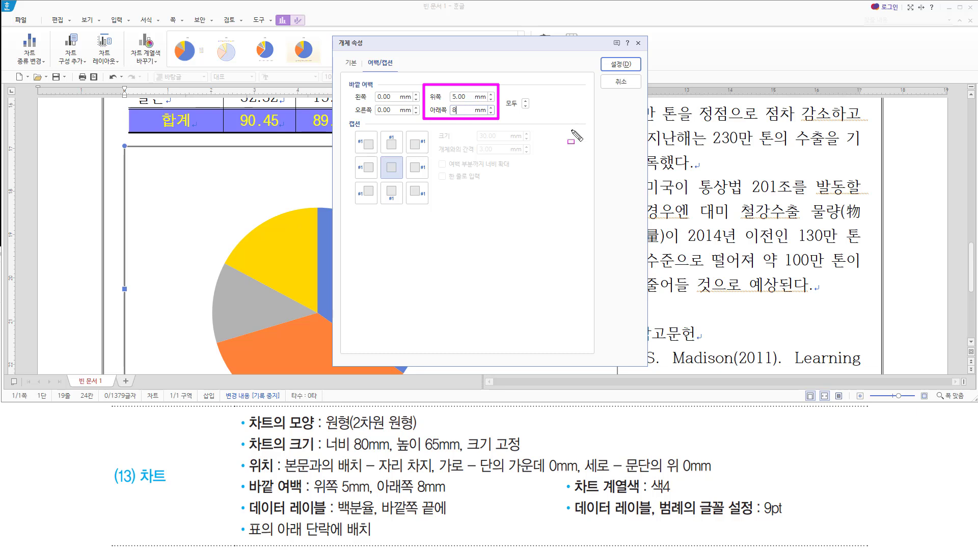
{"action": "left_click_drag", "start_coordinate": [608, 54], "coordinate": [634, 70]}
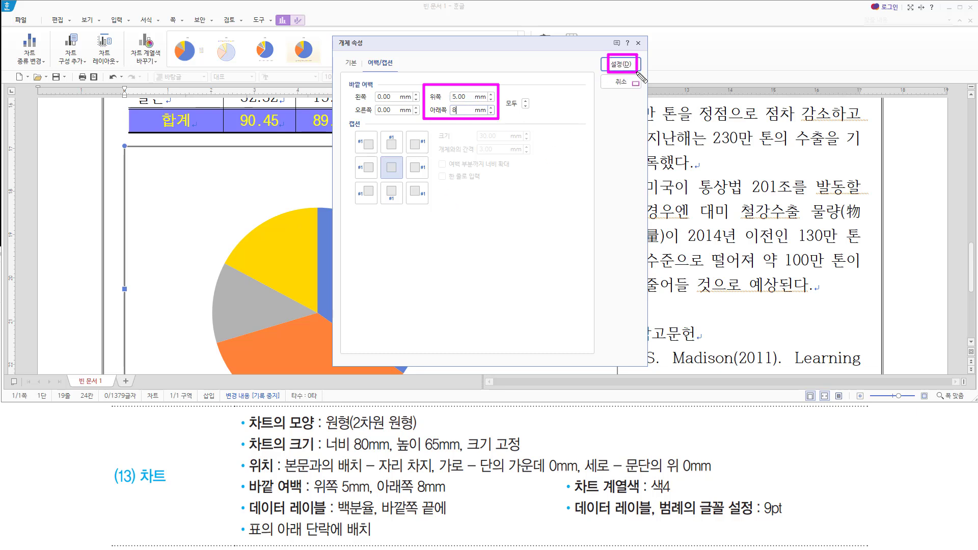
{"action": "left_click", "coordinate": [632, 68]}
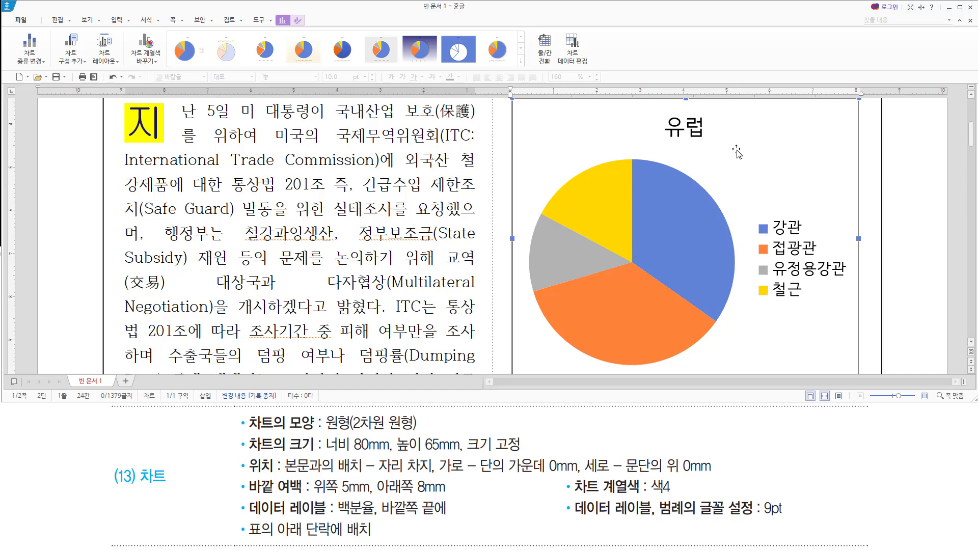
Edit the chart title through 제목 편집 so it reads '유럽 수출비중'.
{"action": "left_click_drag", "start_coordinate": [665, 140], "coordinate": [706, 141]}
{"action": "key", "text": "Escape"}
{"action": "left_click", "coordinate": [696, 118]}
{"action": "right_click", "coordinate": [686, 123]}
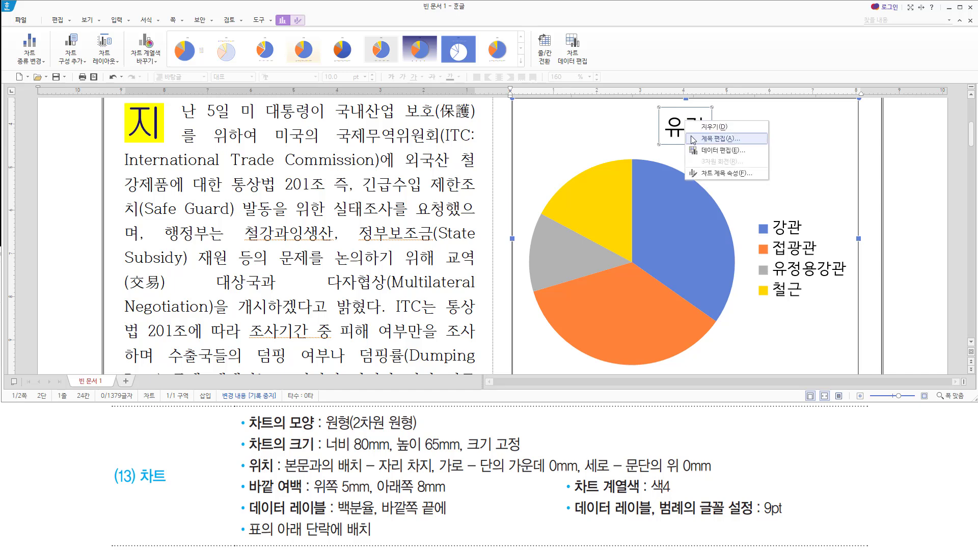
{"action": "left_click", "coordinate": [693, 139]}
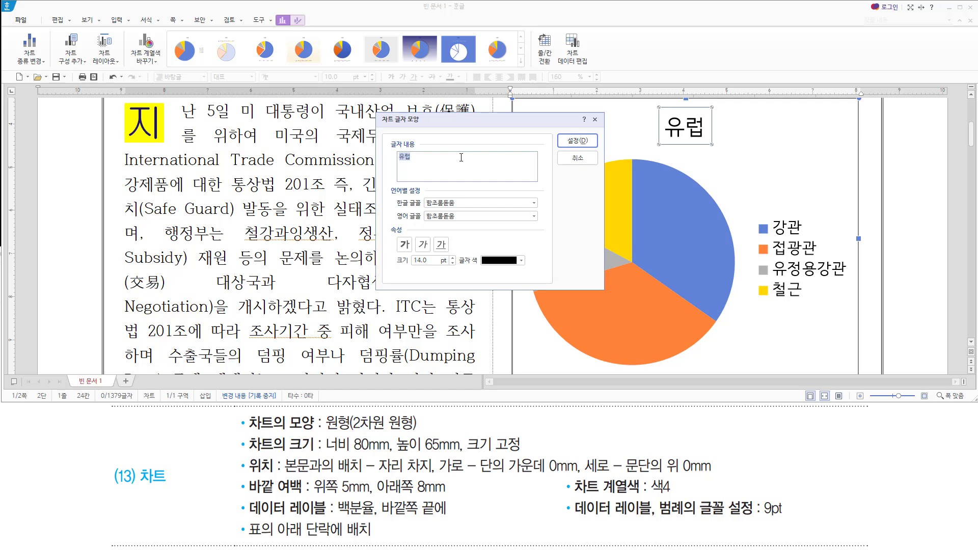
{"action": "type", "text": "유"}
{"action": "type", "text": "럽"}
{"action": "type", "text": " 수출비주"}
{"action": "mouse_move", "coordinate": [395, 165]}
{"action": "left_mouse_down"}
{"action": "mouse_move", "coordinate": [443, 166]}
{"action": "mouse_move", "coordinate": [441, 151]}
{"action": "left_mouse_up"}
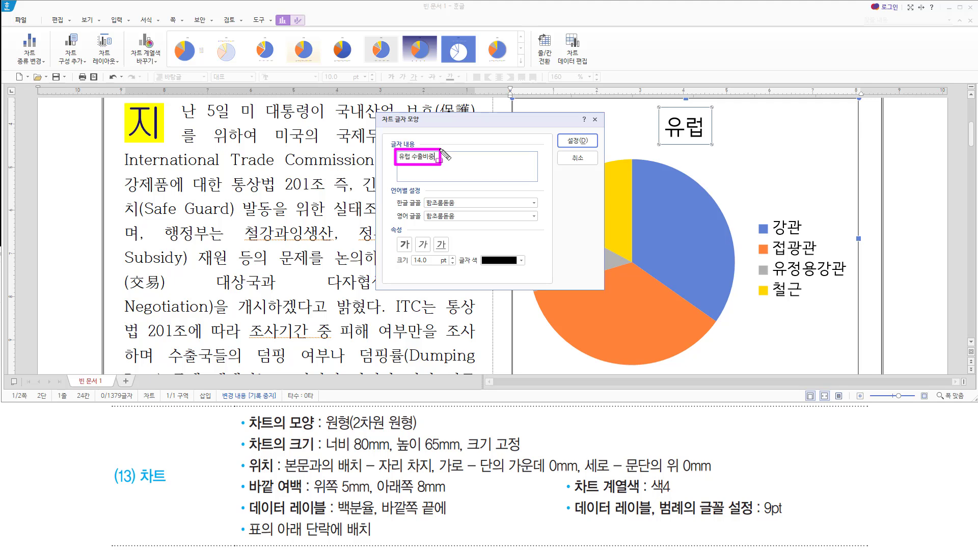
{"action": "left_click_drag", "start_coordinate": [412, 155], "coordinate": [412, 159]}
{"action": "left_click_drag", "start_coordinate": [561, 131], "coordinate": [600, 157]}
{"action": "key", "text": "Escape"}
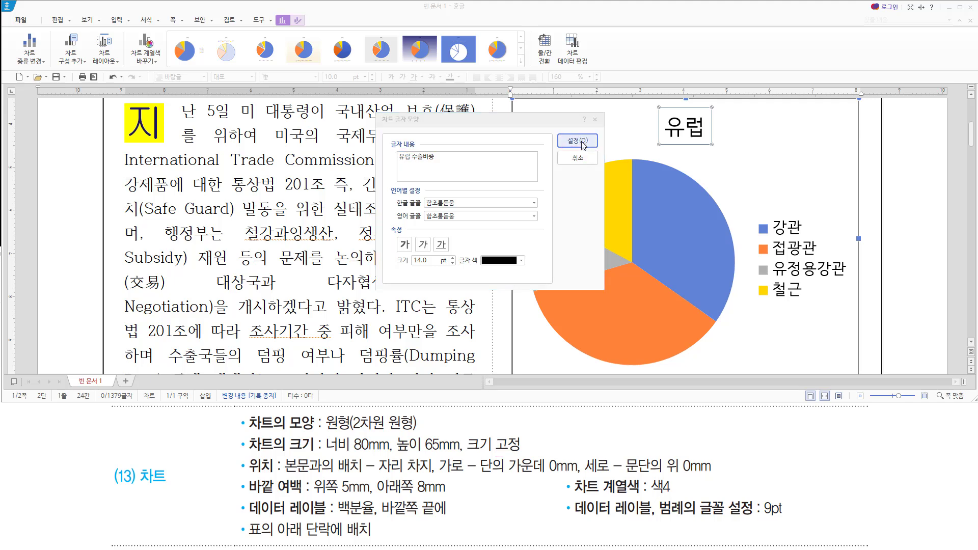
{"action": "left_click", "coordinate": [582, 141]}
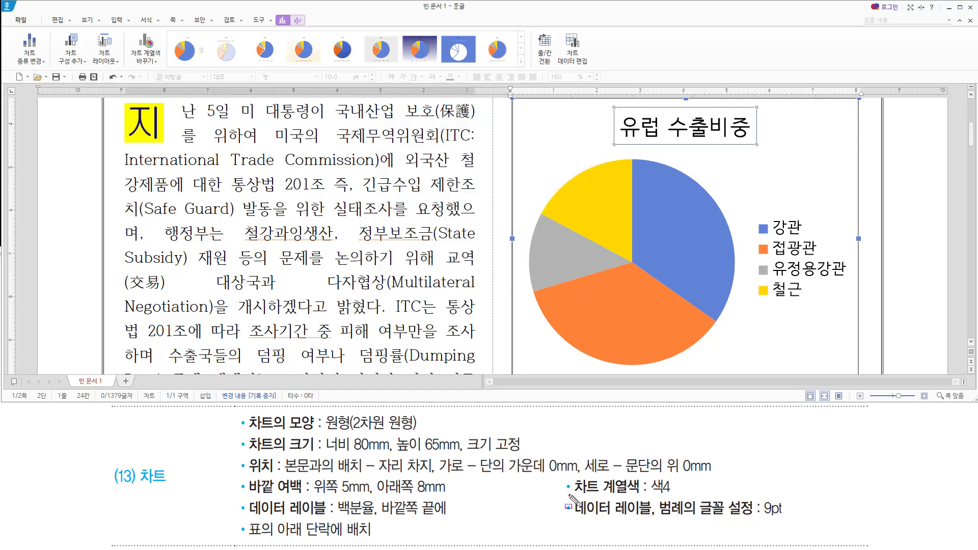
Deselect the chart title and review the chart colour requirement.
{"action": "left_click_drag", "start_coordinate": [569, 495], "coordinate": [675, 494]}
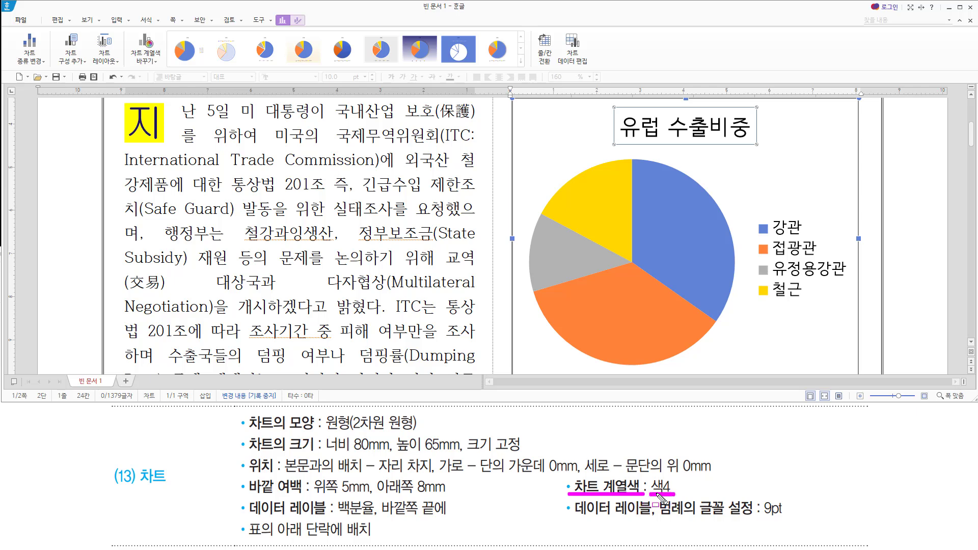
{"action": "key", "text": "Escape"}
{"action": "left_click", "coordinate": [561, 135]}
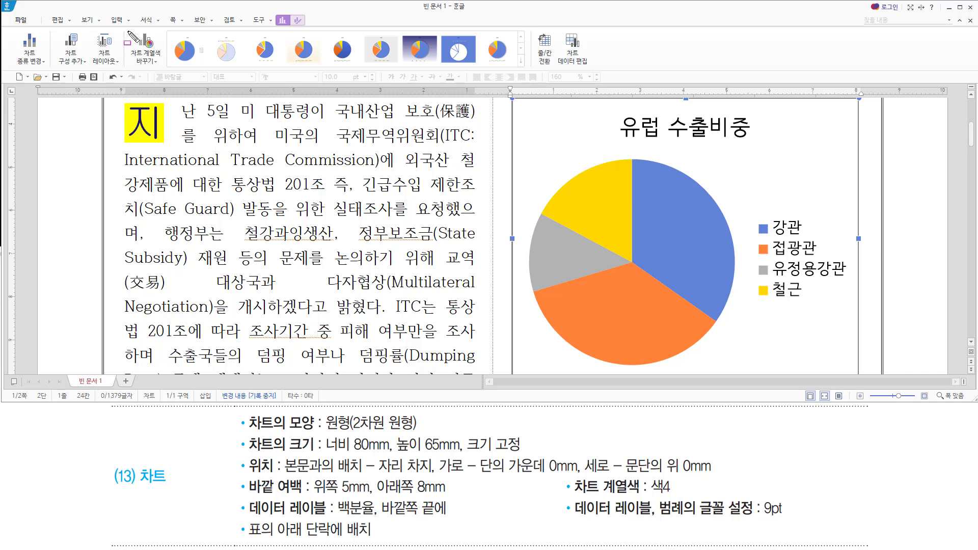
{"action": "mouse_move", "coordinate": [127, 29]}
{"action": "left_mouse_down"}
{"action": "mouse_move", "coordinate": [138, 61]}
{"action": "mouse_move", "coordinate": [165, 72]}
{"action": "left_mouse_up"}
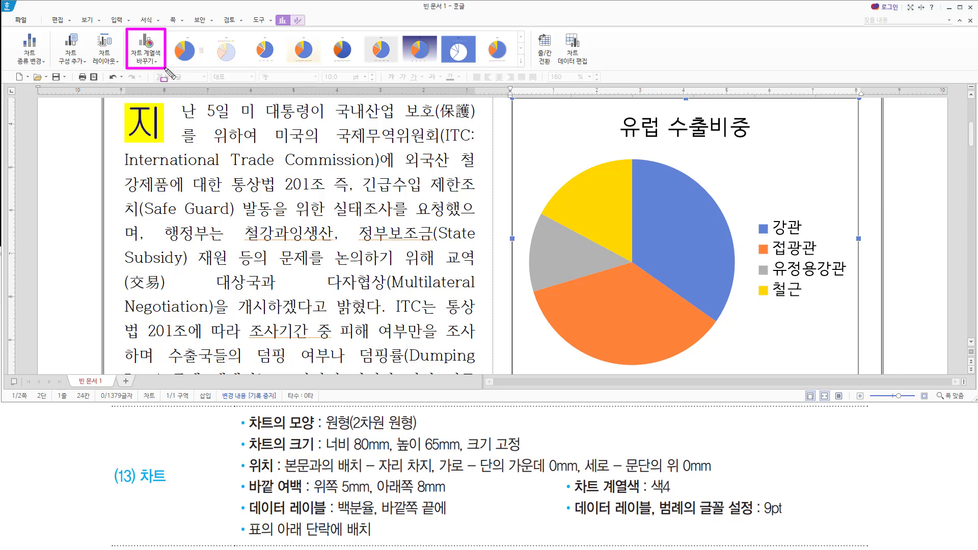
Apply the 색4 colour combination from 차트 계열색 바꾸기.
{"action": "left_click", "coordinate": [145, 57]}
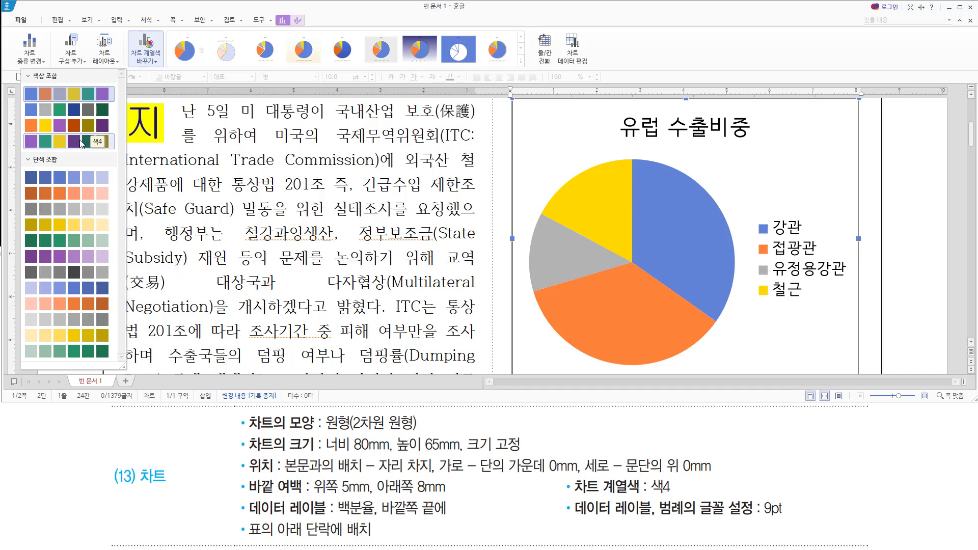
{"action": "left_click", "coordinate": [82, 144]}
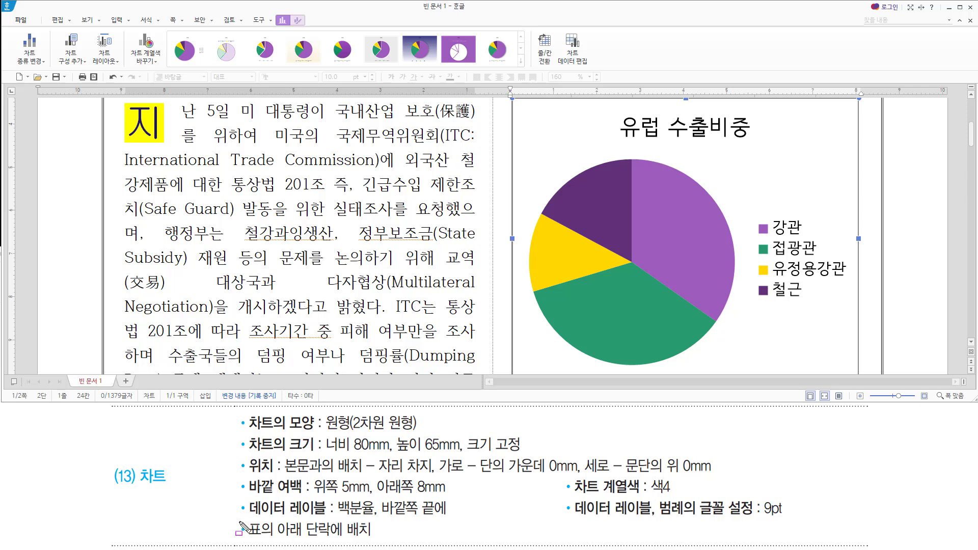
{"action": "left_click_drag", "start_coordinate": [243, 517], "coordinate": [451, 521]}
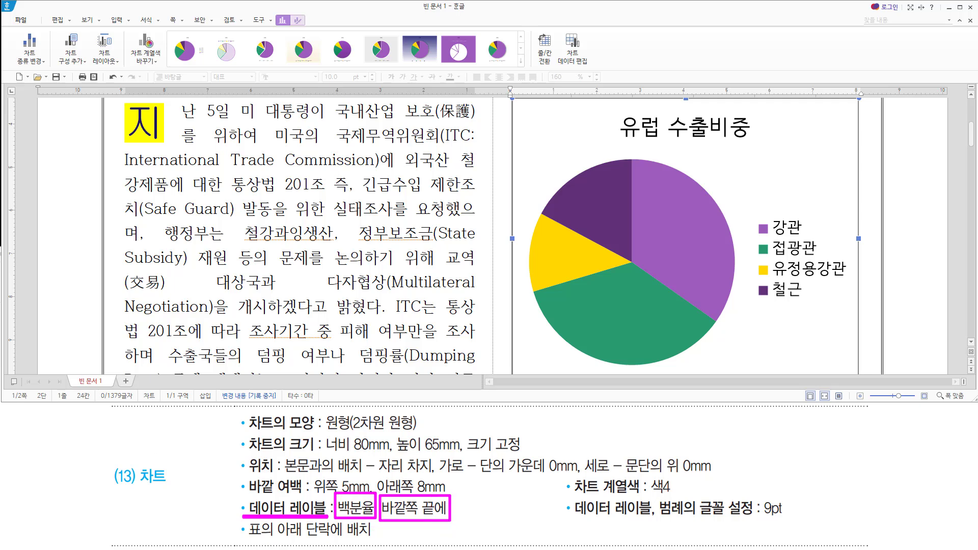
Add data labels to the pie series, showing the values 31.19, 31.95, 11.15 and 15.42.
{"action": "key", "text": "Escape"}
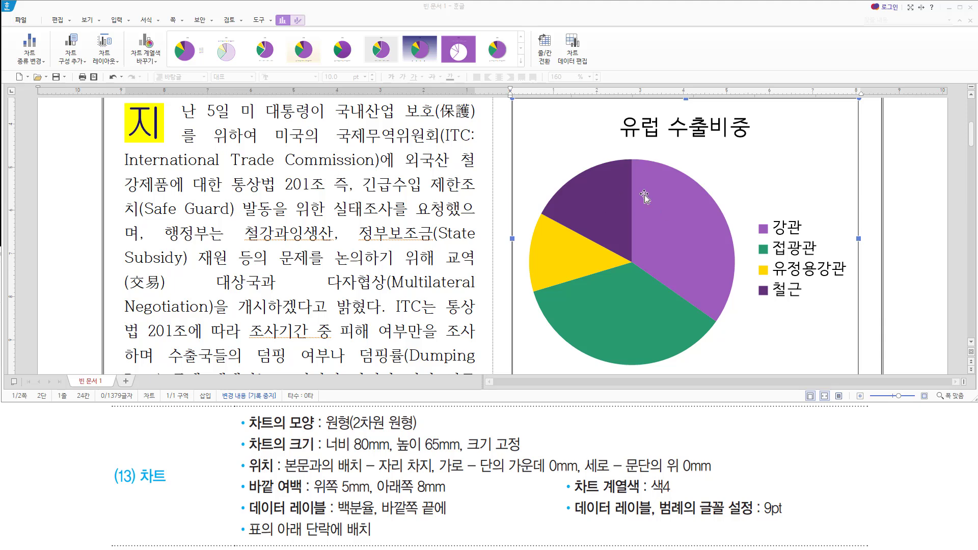
{"action": "left_click", "coordinate": [661, 218]}
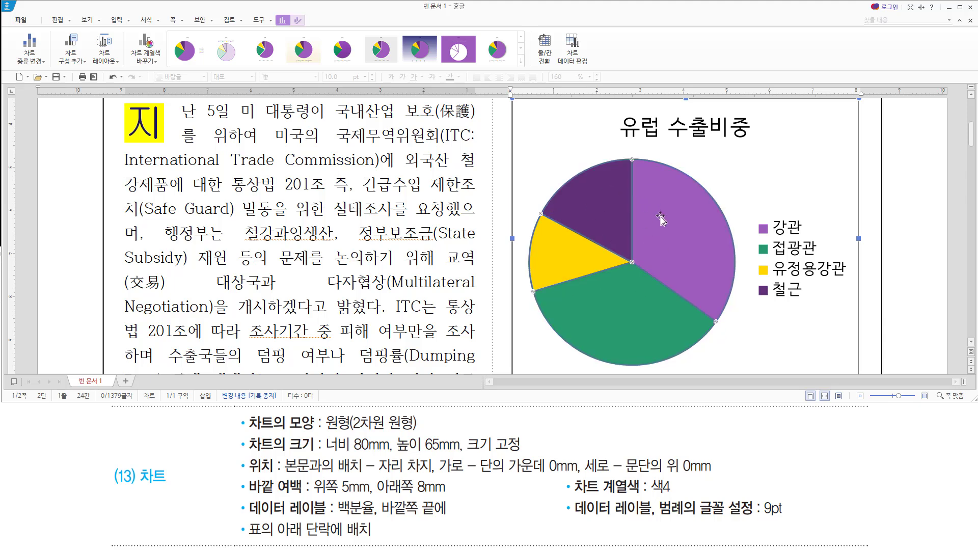
{"action": "right_click", "coordinate": [650, 175]}
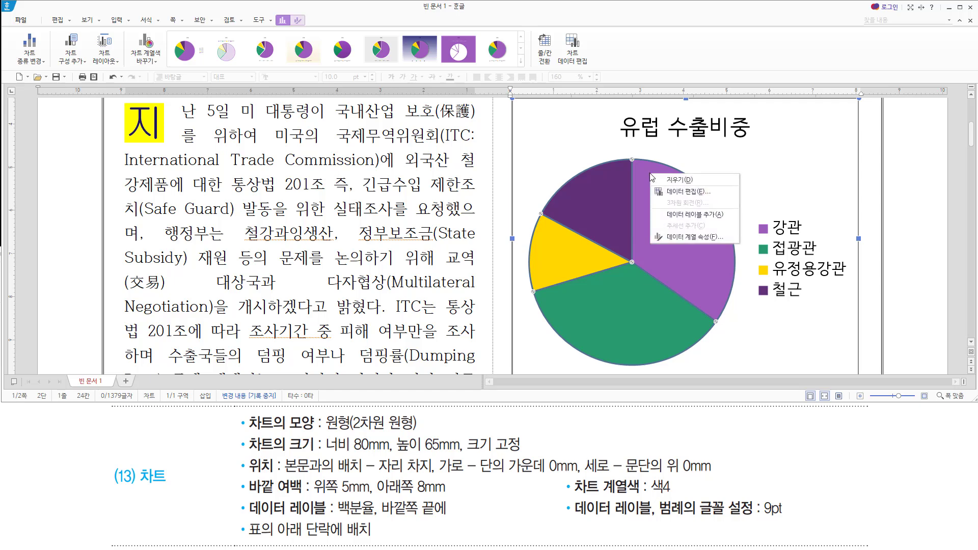
{"action": "left_click", "coordinate": [673, 217]}
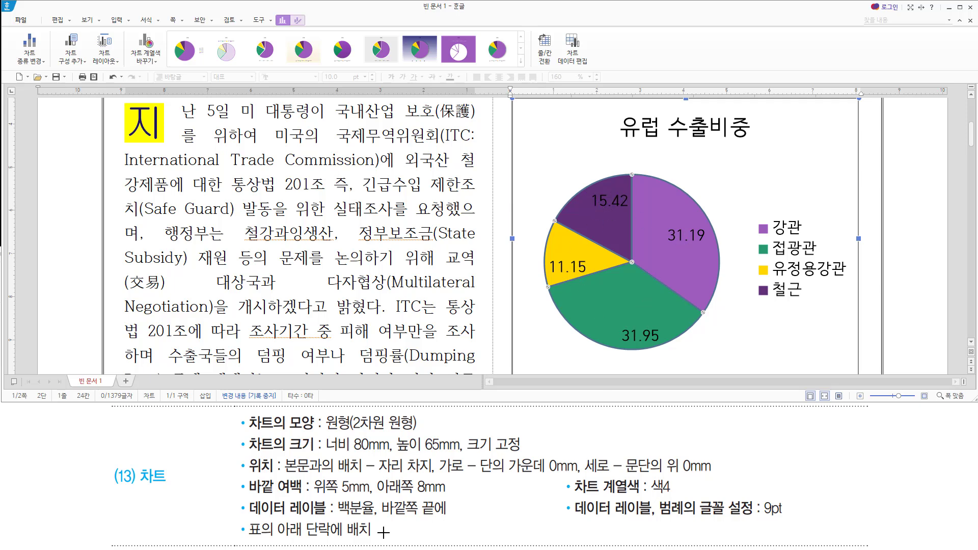
Select all four data labels and open 데이터 레이블 속성.
{"action": "left_click_drag", "start_coordinate": [331, 516], "coordinate": [375, 516]}
{"action": "key", "text": "Escape"}
{"action": "left_click", "coordinate": [680, 232]}
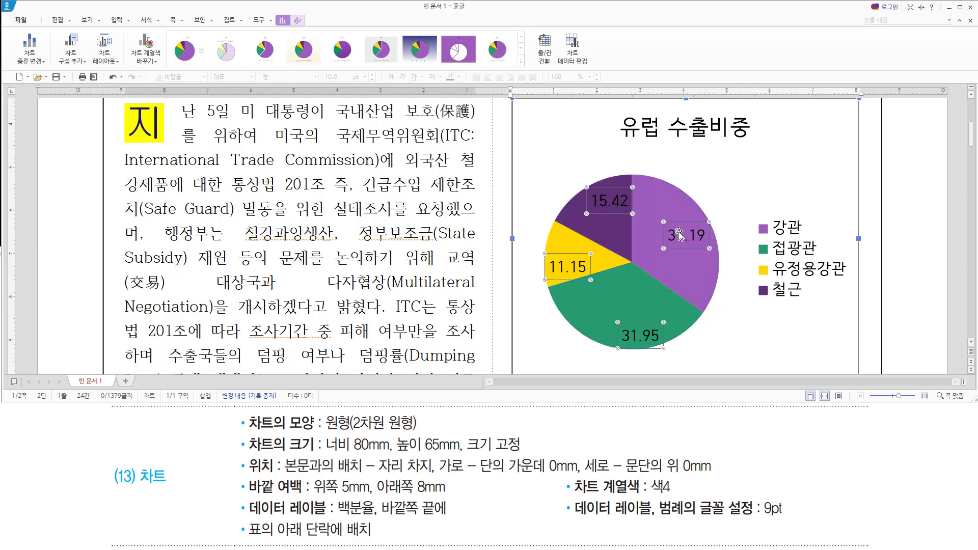
{"action": "right_click", "coordinate": [679, 235]}
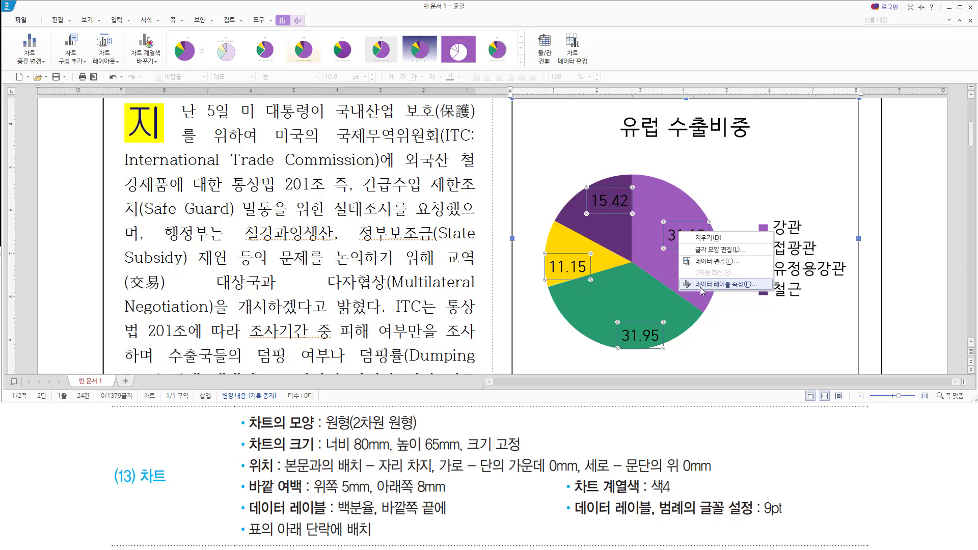
{"action": "left_click", "coordinate": [701, 287]}
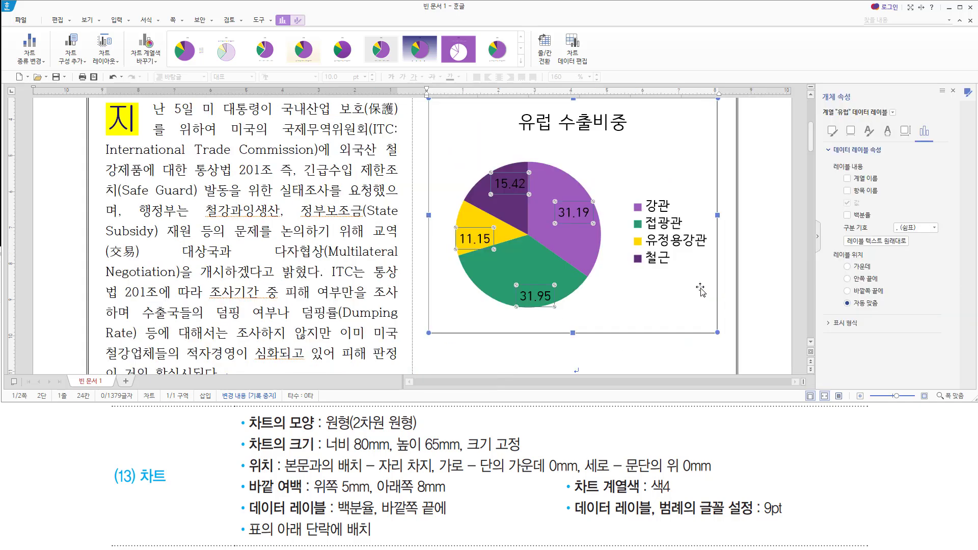
Make the data labels show 백분율 percentages instead of the raw values.
{"action": "mouse_move", "coordinate": [819, 86]}
{"action": "left_mouse_down"}
{"action": "mouse_move", "coordinate": [838, 104]}
{"action": "mouse_move", "coordinate": [865, 102]}
{"action": "left_mouse_up"}
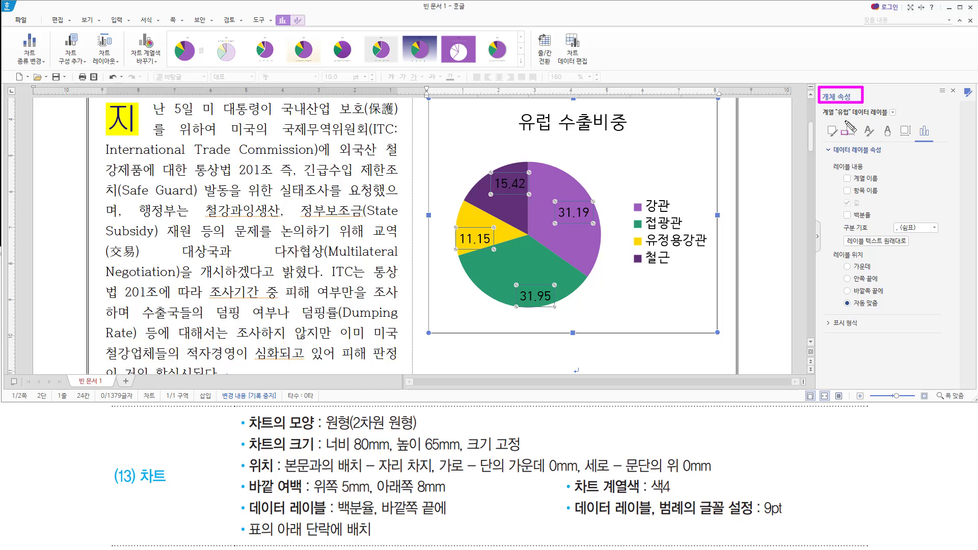
{"action": "mouse_move", "coordinate": [849, 118]}
{"action": "left_mouse_down"}
{"action": "mouse_move", "coordinate": [894, 117]}
{"action": "mouse_move", "coordinate": [897, 104]}
{"action": "left_mouse_up"}
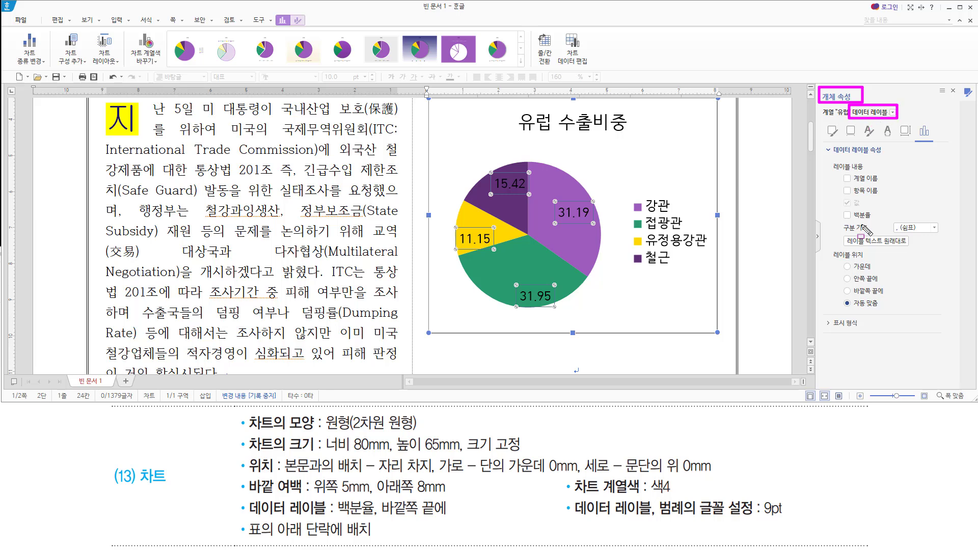
{"action": "mouse_move", "coordinate": [837, 222]}
{"action": "left_mouse_down"}
{"action": "mouse_move", "coordinate": [879, 222]}
{"action": "mouse_move", "coordinate": [882, 211]}
{"action": "left_mouse_up"}
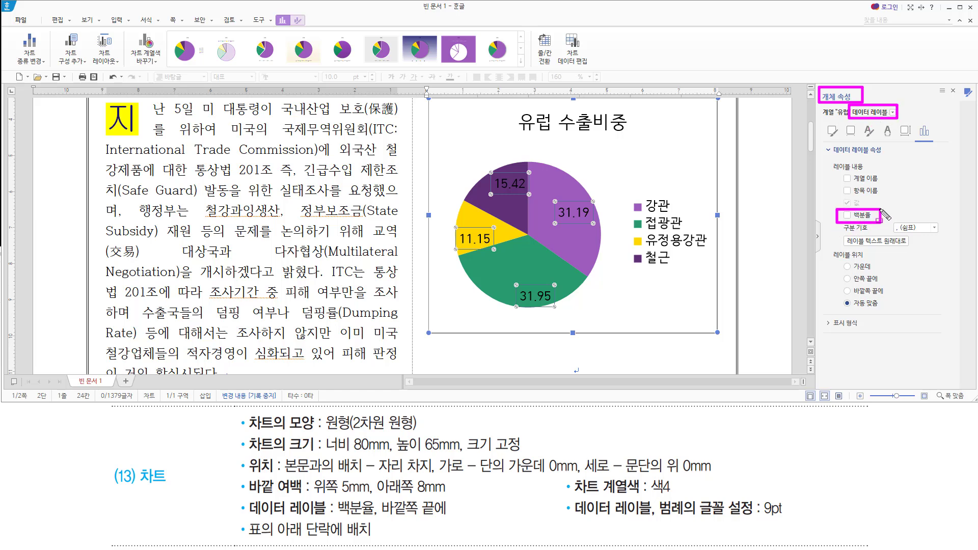
{"action": "left_click", "coordinate": [849, 216]}
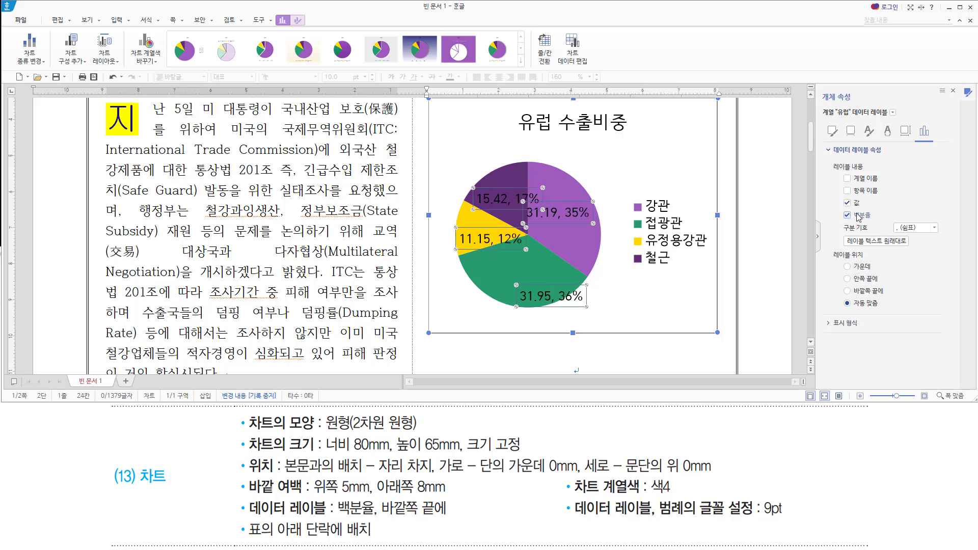
{"action": "left_click_drag", "start_coordinate": [834, 222], "coordinate": [870, 193]}
{"action": "left_click", "coordinate": [847, 202]}
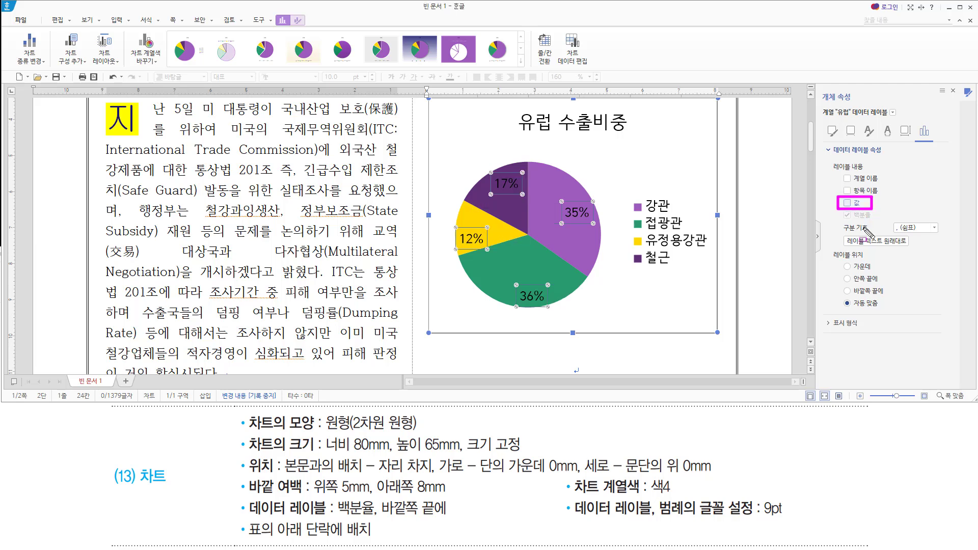
{"action": "left_click_drag", "start_coordinate": [840, 220], "coordinate": [876, 220]}
Set the label position to 바깥쪽 끝에 and close the properties pane.
{"action": "left_click_drag", "start_coordinate": [375, 516], "coordinate": [447, 515]}
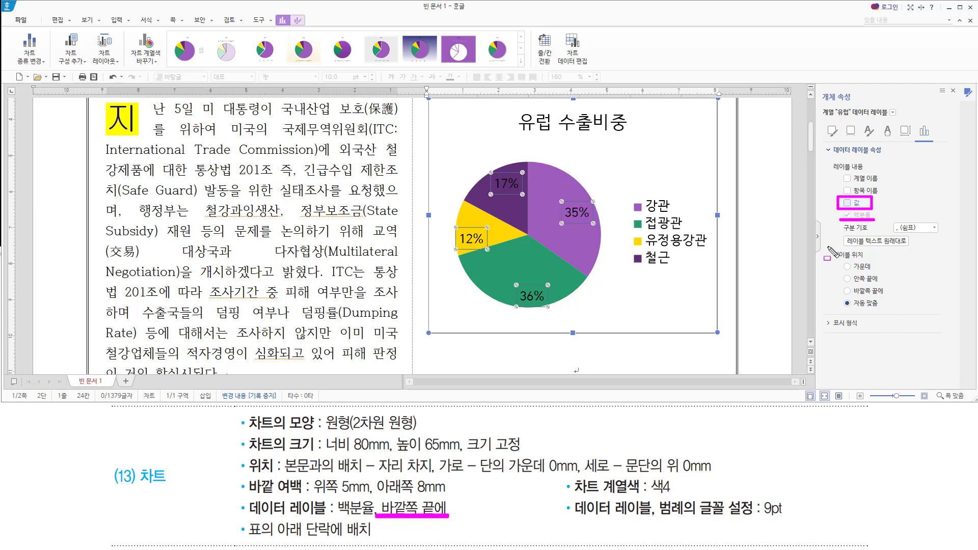
{"action": "mouse_move", "coordinate": [827, 246]}
{"action": "left_mouse_down"}
{"action": "mouse_move", "coordinate": [873, 268]}
{"action": "mouse_move", "coordinate": [897, 313]}
{"action": "left_mouse_up"}
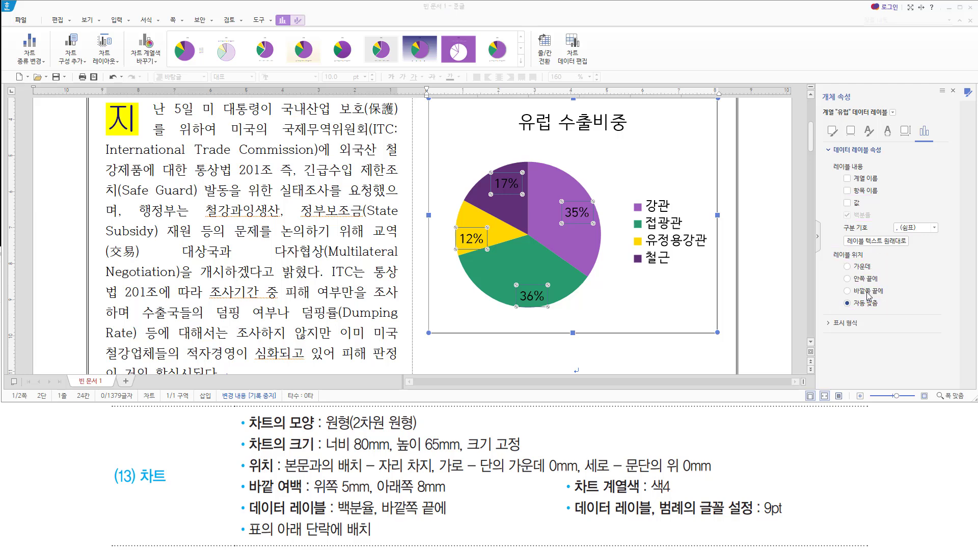
{"action": "left_click", "coordinate": [848, 291]}
{"action": "left_click_drag", "start_coordinate": [839, 283], "coordinate": [889, 299]}
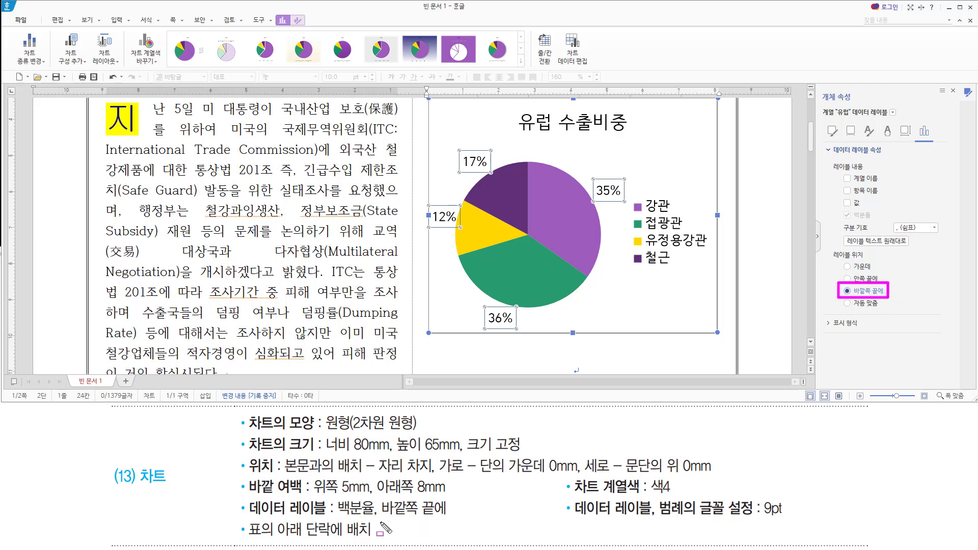
{"action": "left_click_drag", "start_coordinate": [249, 517], "coordinate": [453, 517]}
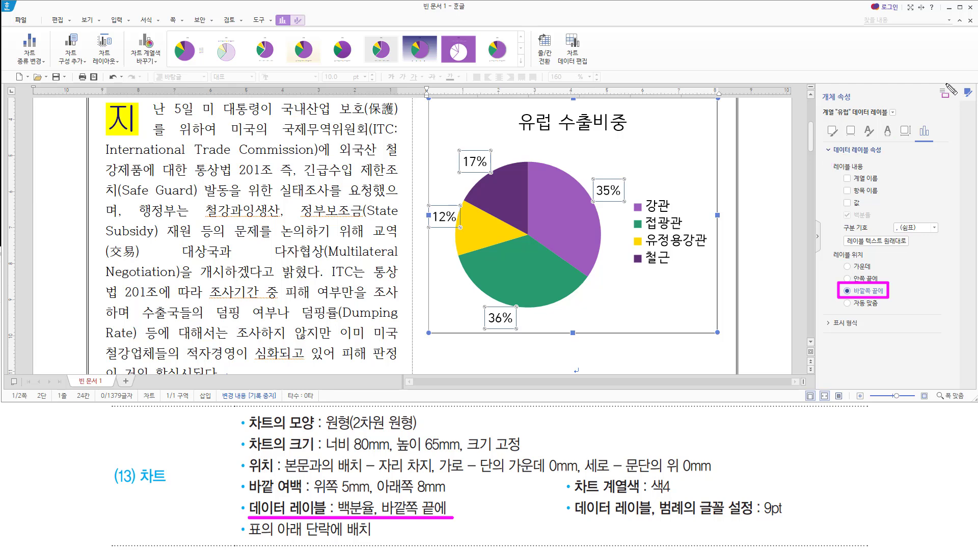
{"action": "left_click_drag", "start_coordinate": [946, 84], "coordinate": [961, 99]}
{"action": "key", "text": "Escape"}
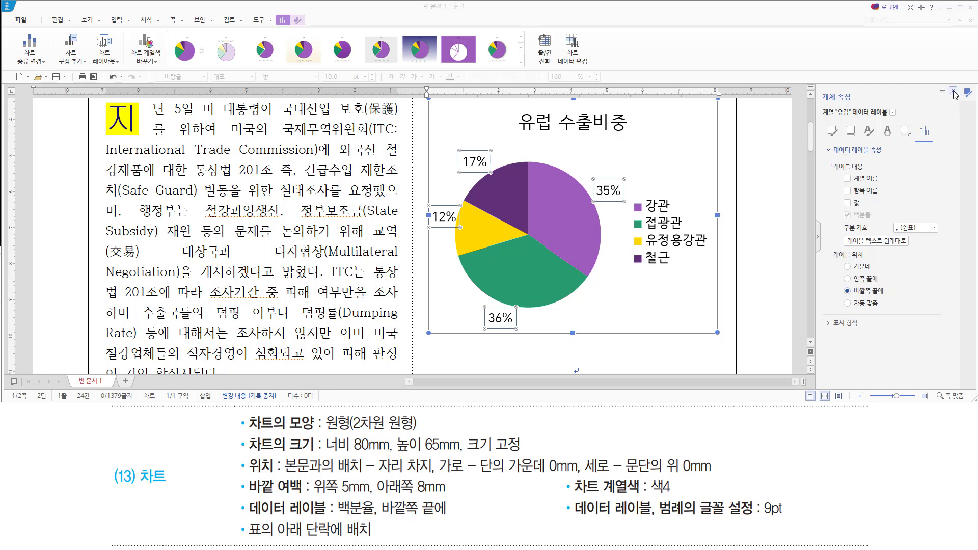
{"action": "left_click", "coordinate": [954, 91]}
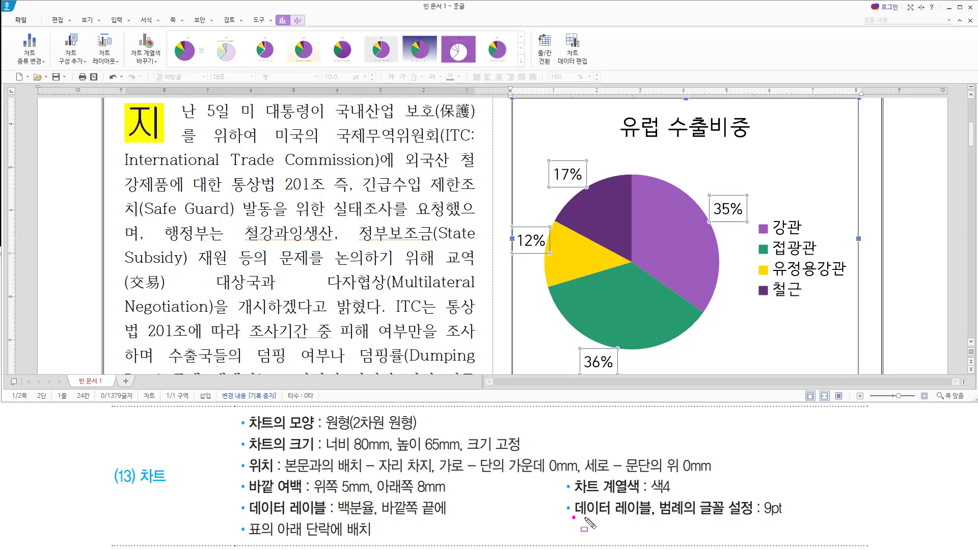
Set the percentage data labels' font size to 9.0 pt through 글자 모양 편집.
{"action": "left_click_drag", "start_coordinate": [572, 516], "coordinate": [792, 518]}
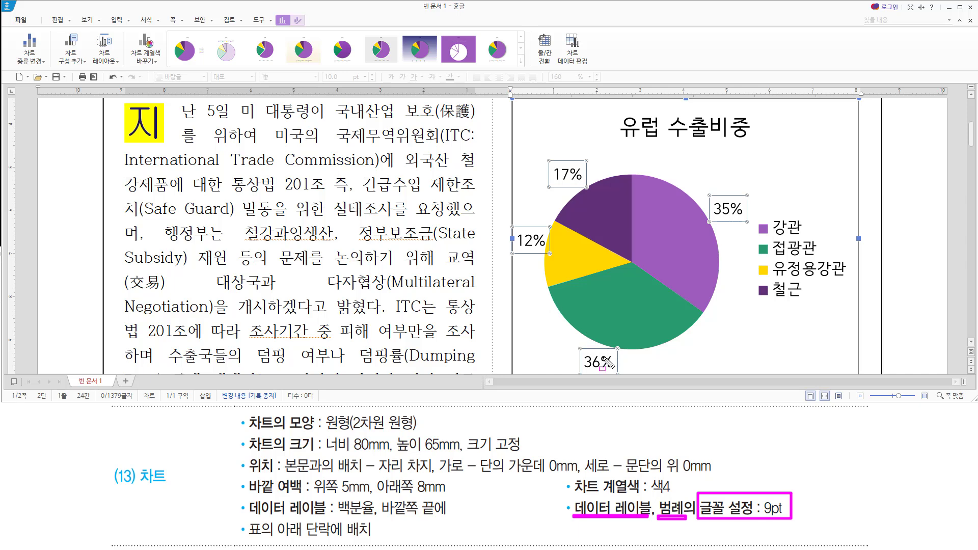
{"action": "key", "text": "Escape"}
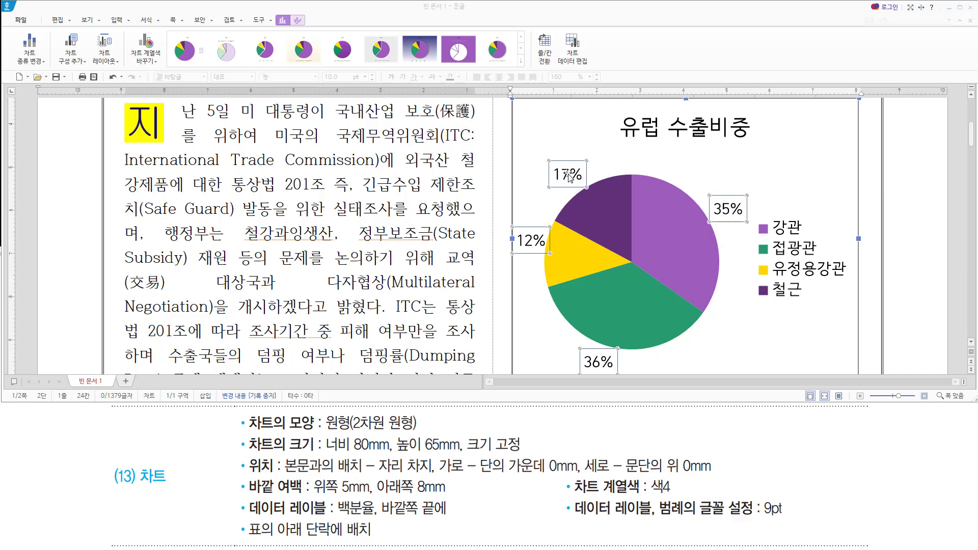
{"action": "right_click", "coordinate": [569, 177]}
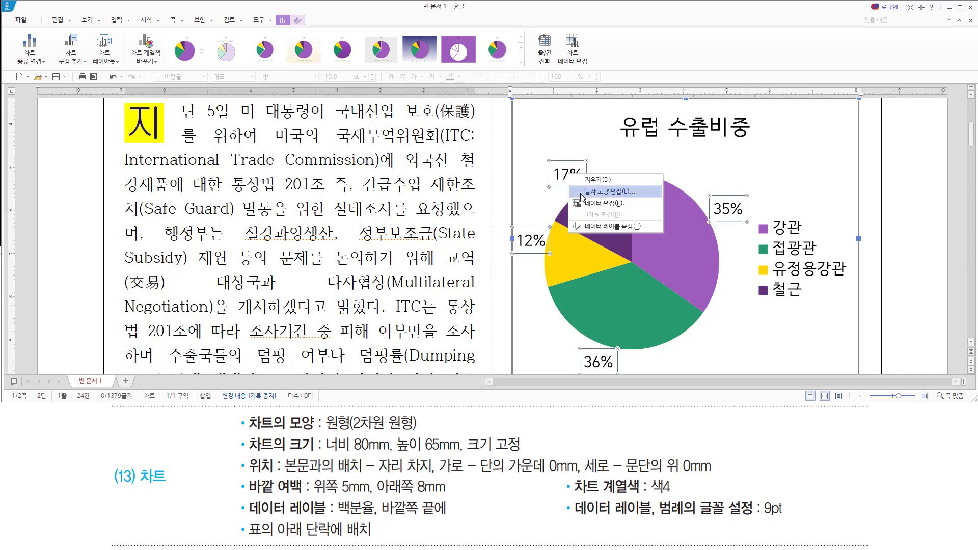
{"action": "left_click", "coordinate": [583, 193]}
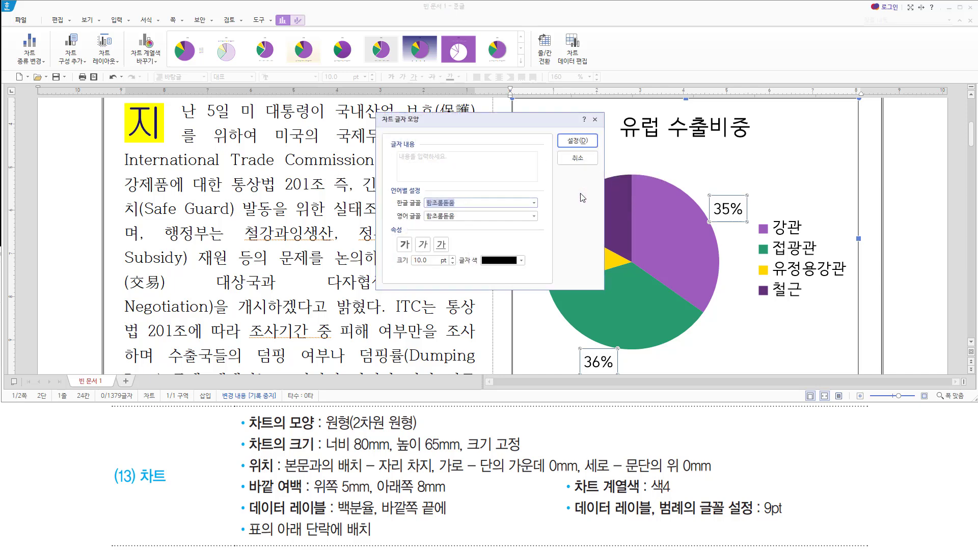
{"action": "left_click", "coordinate": [452, 263]}
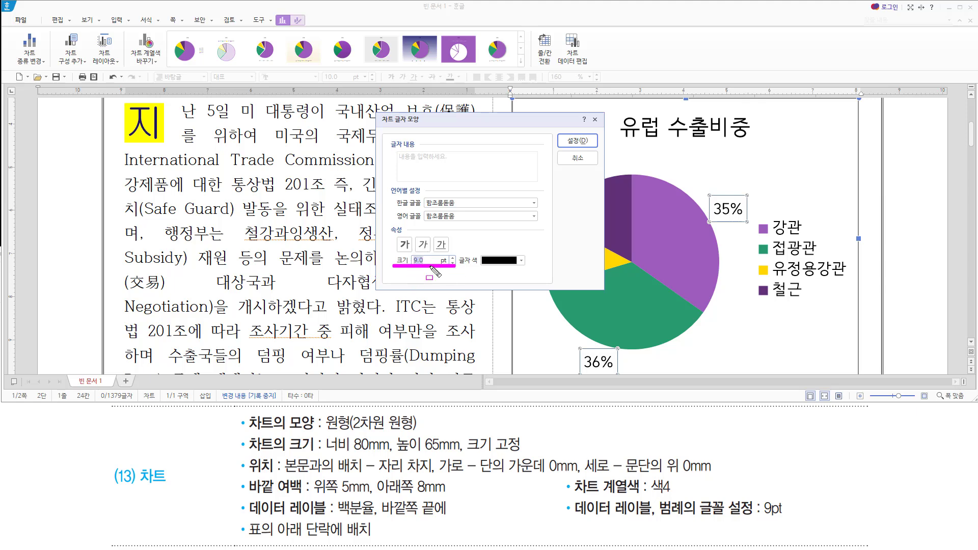
{"action": "left_click", "coordinate": [586, 143]}
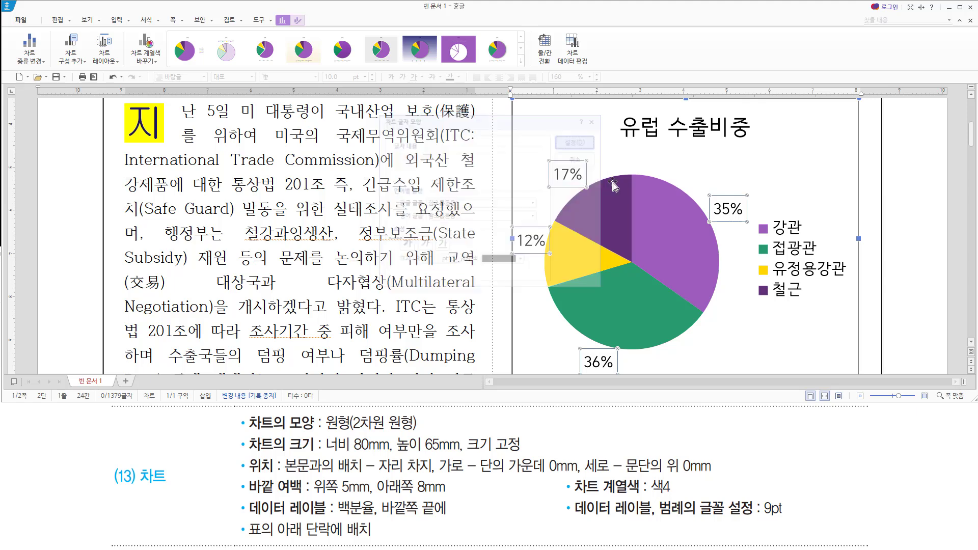
{"action": "left_click", "coordinate": [804, 246]}
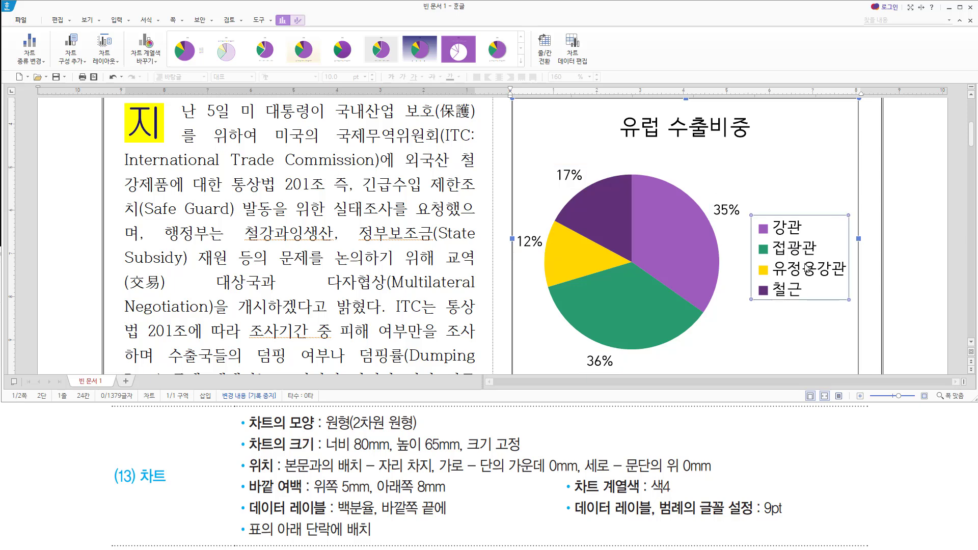
Set the legend's font size to 9.0 pt through 글자 모양 편집.
{"action": "right_click", "coordinate": [786, 230]}
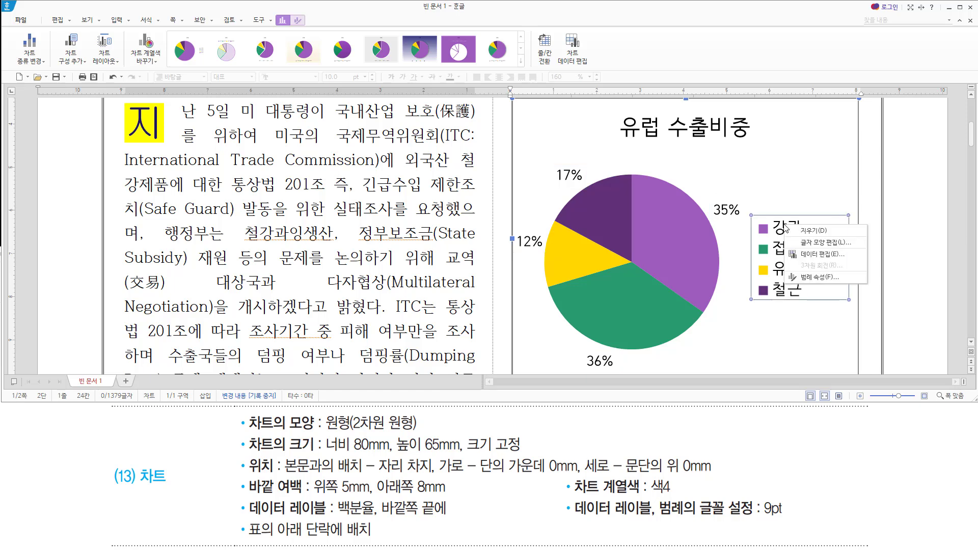
{"action": "left_click", "coordinate": [817, 242]}
{"action": "left_click", "coordinate": [453, 263]}
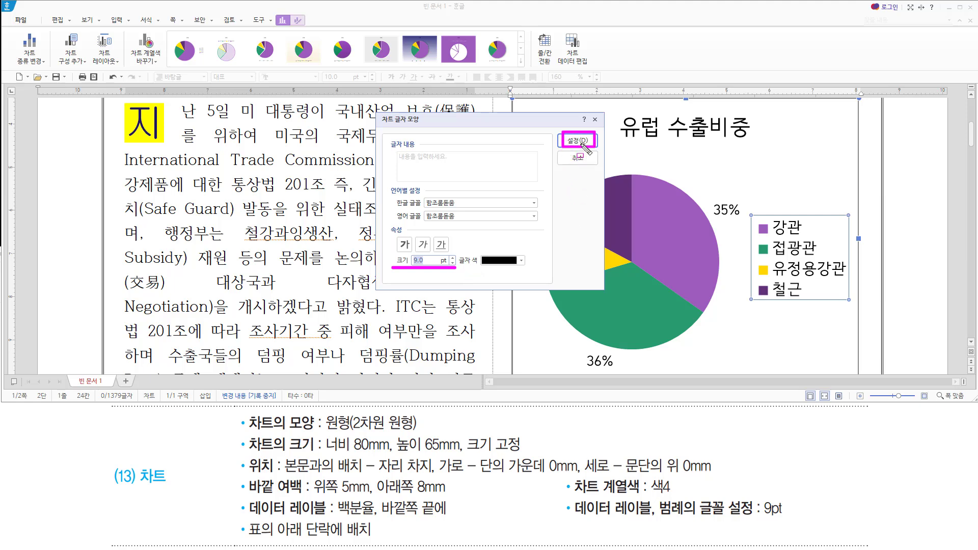
{"action": "left_click", "coordinate": [579, 144]}
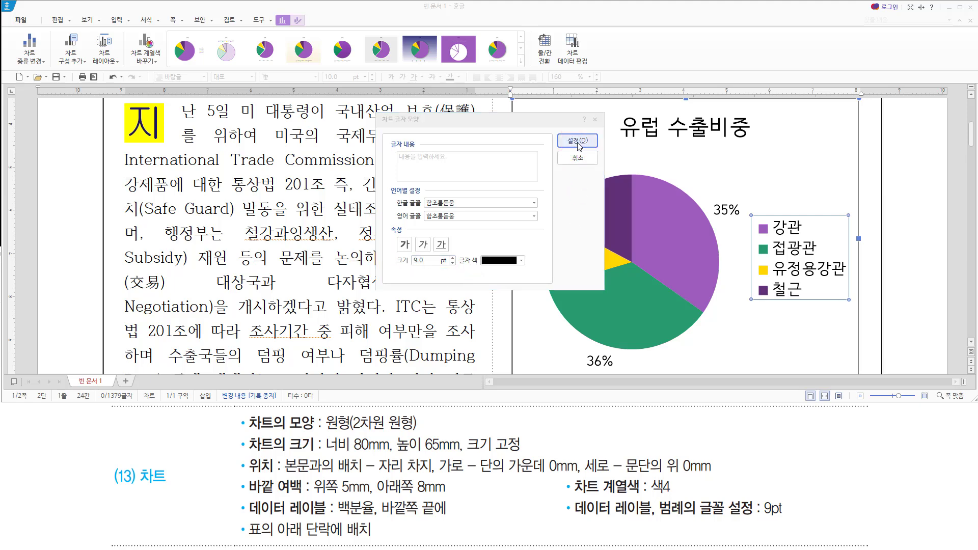
{"action": "left_click_drag", "start_coordinate": [240, 516], "coordinate": [793, 518]}
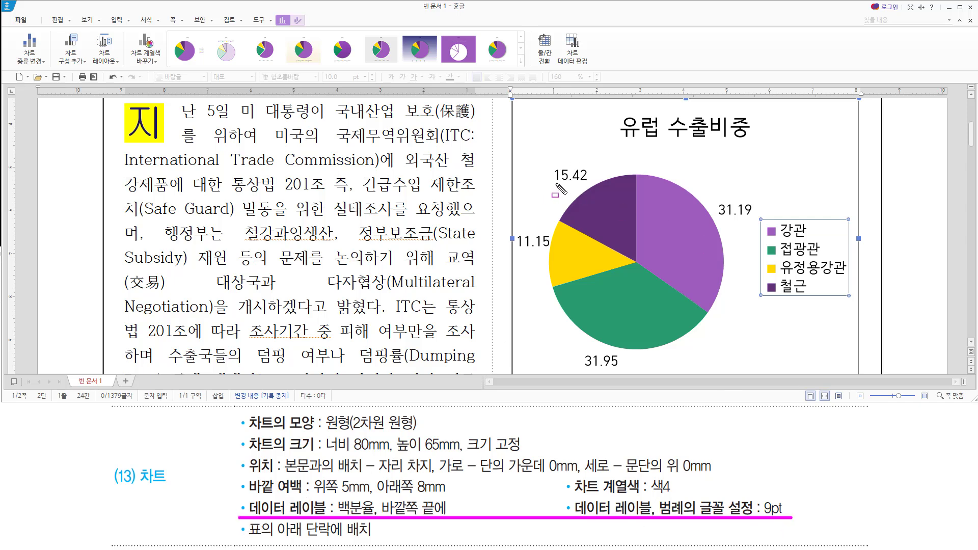
{"action": "left_click_drag", "start_coordinate": [554, 184], "coordinate": [589, 184]}
{"action": "left_click_drag", "start_coordinate": [518, 251], "coordinate": [560, 251]}
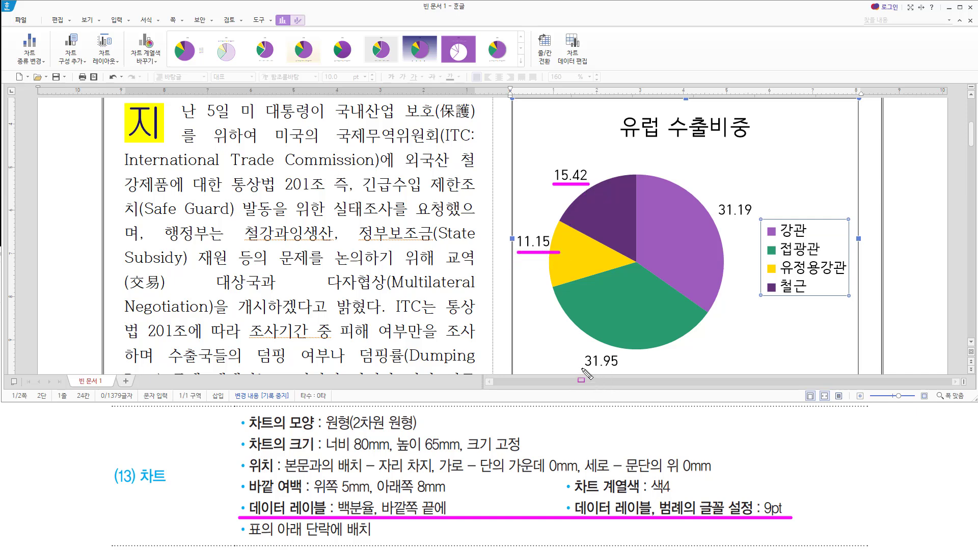
{"action": "left_click_drag", "start_coordinate": [581, 368], "coordinate": [631, 368]}
{"action": "left_click_drag", "start_coordinate": [718, 220], "coordinate": [756, 220]}
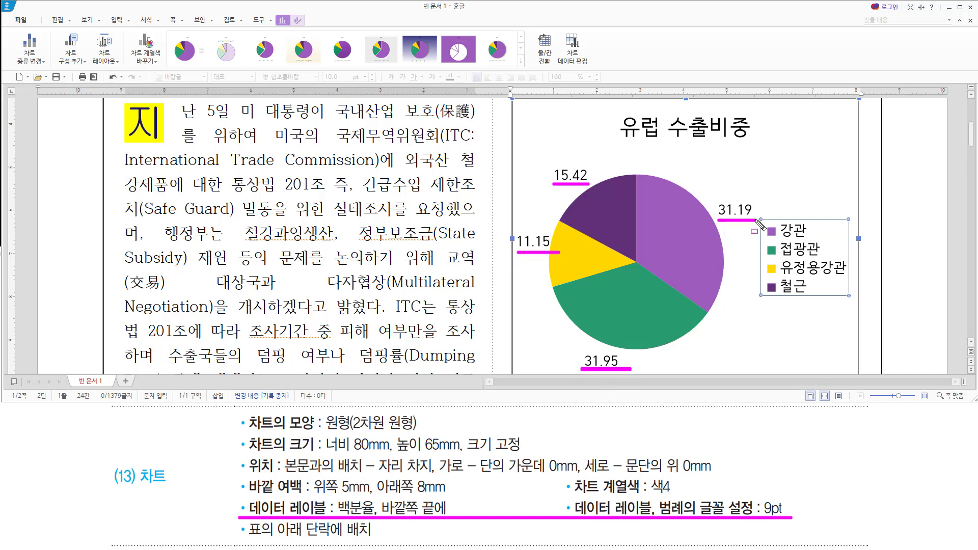
{"action": "key", "text": "Escape"}
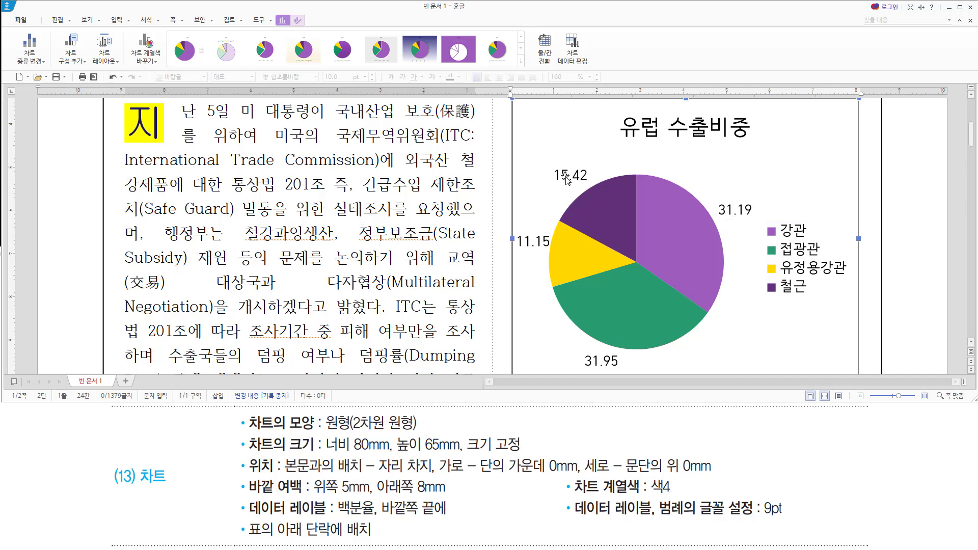
Open the data label properties for the pie chart's 유럽 series.
{"action": "right_click", "coordinate": [593, 223]}
{"action": "key", "text": "Escape"}
{"action": "left_click", "coordinate": [644, 216]}
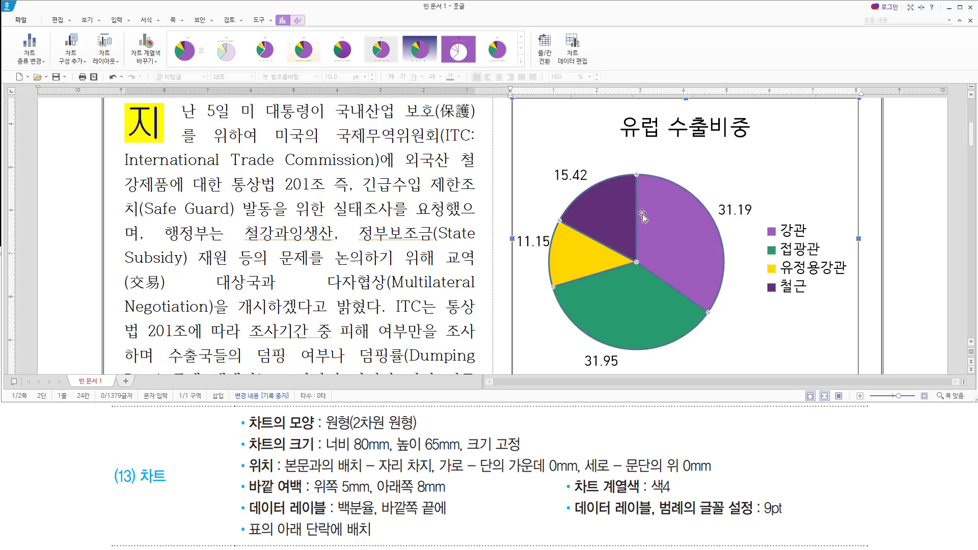
{"action": "right_click", "coordinate": [616, 207]}
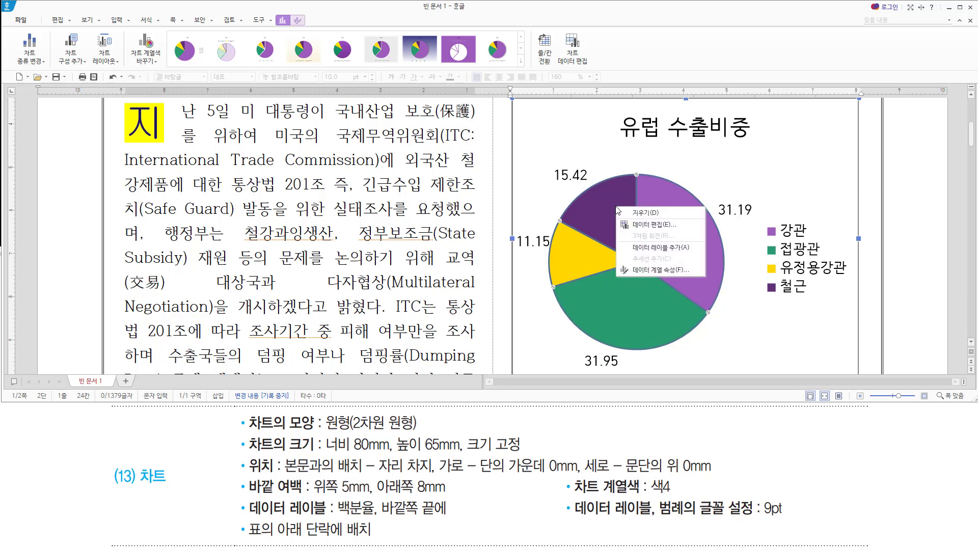
{"action": "left_click", "coordinate": [646, 271]}
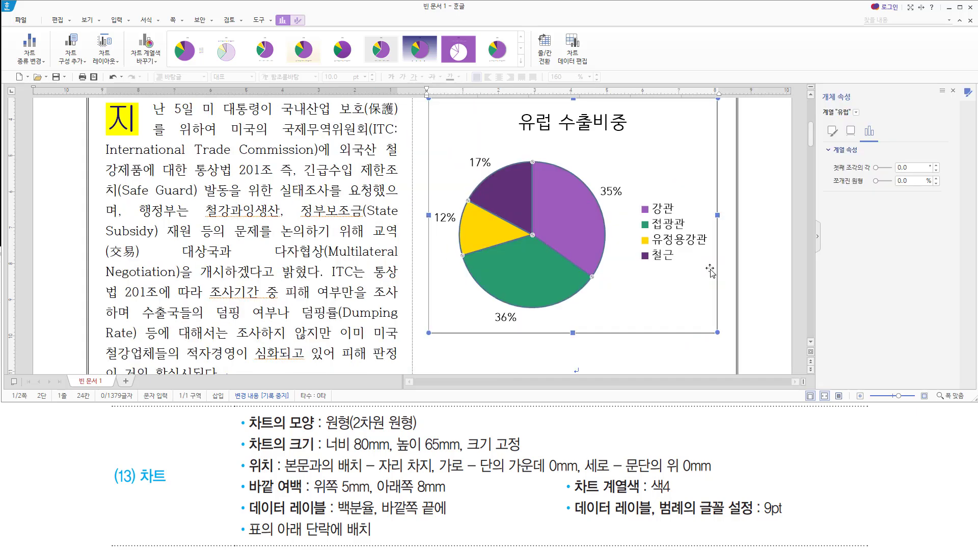
{"action": "left_click", "coordinate": [856, 113]}
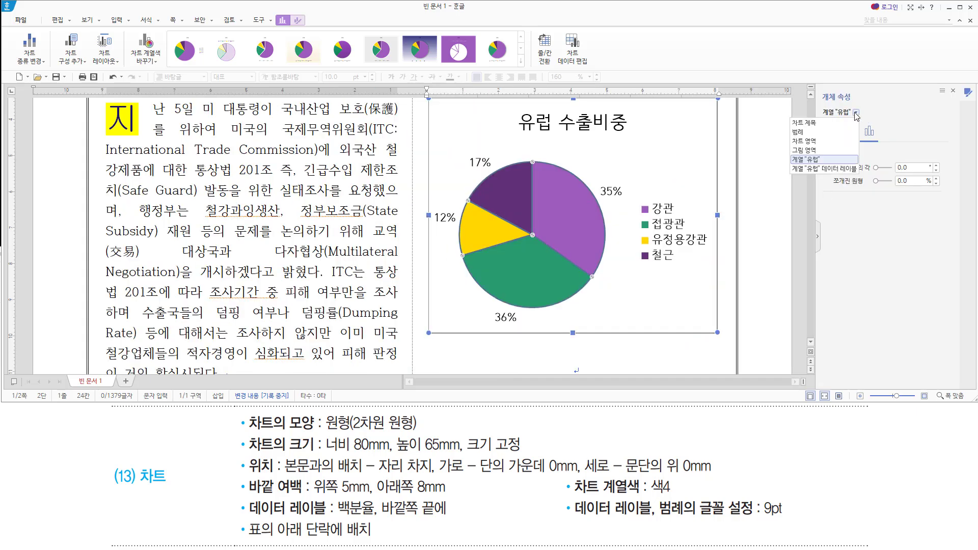
{"action": "left_click", "coordinate": [834, 169]}
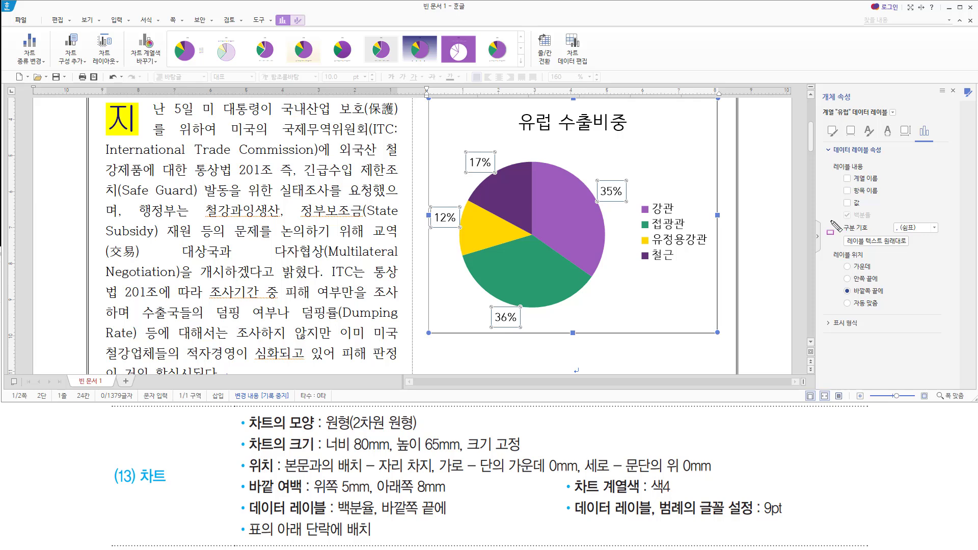
Keep 백분율 checked so labels read 17%, 35%, 12% and 36%, then close the pane.
{"action": "left_click_drag", "start_coordinate": [830, 208], "coordinate": [886, 220]}
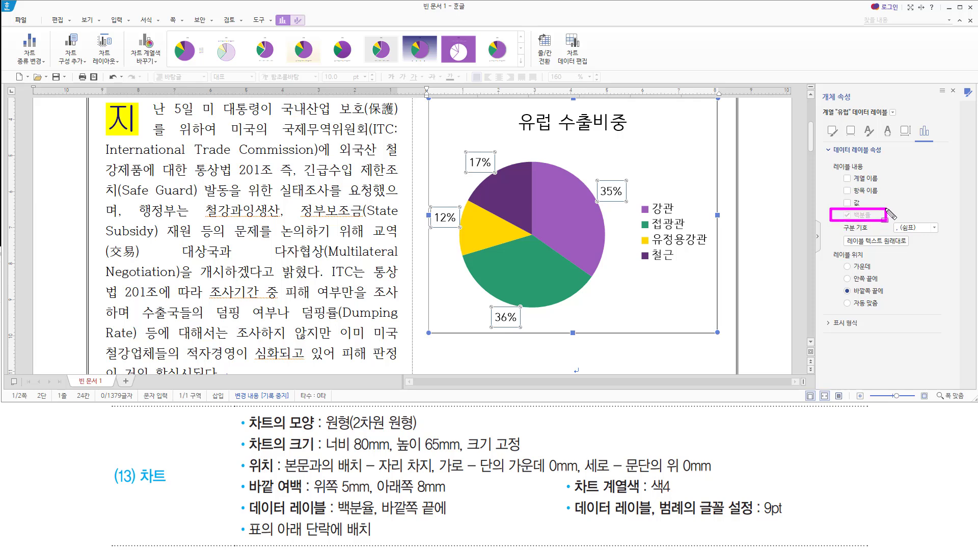
{"action": "left_click_drag", "start_coordinate": [598, 197], "coordinate": [622, 197]}
{"action": "left_click_drag", "start_coordinate": [464, 166], "coordinate": [491, 166]}
{"action": "left_click_drag", "start_coordinate": [432, 225], "coordinate": [457, 225]}
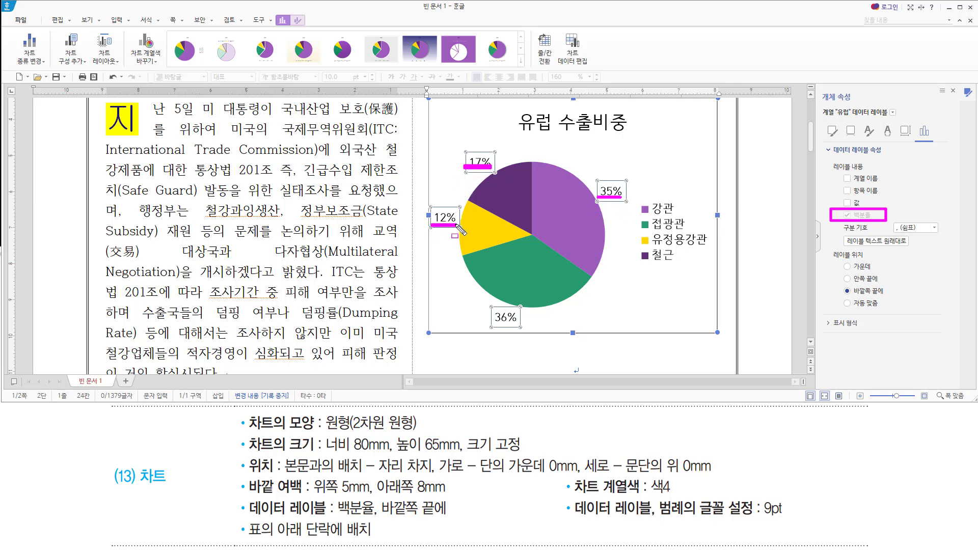
{"action": "left_click_drag", "start_coordinate": [490, 326], "coordinate": [525, 326]}
{"action": "key", "text": "Escape"}
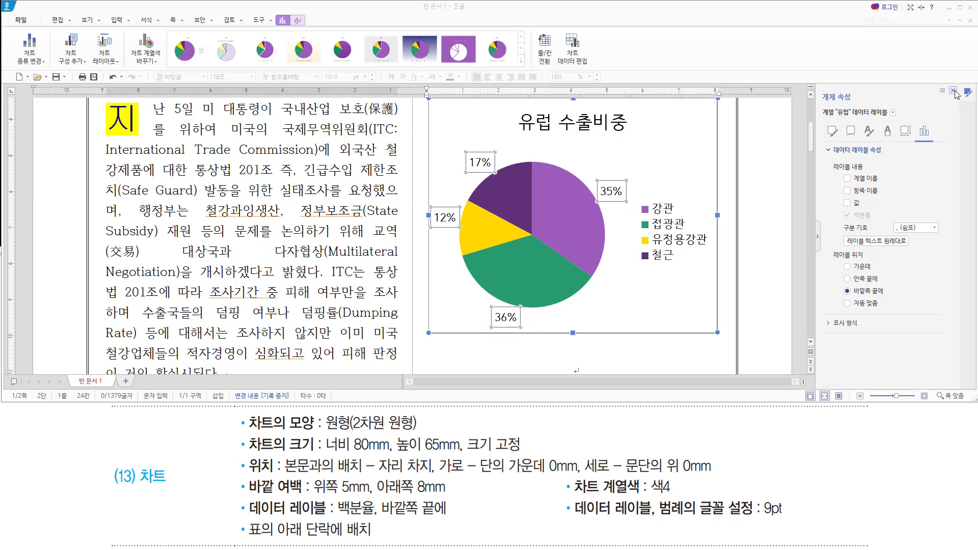
{"action": "left_click", "coordinate": [954, 92]}
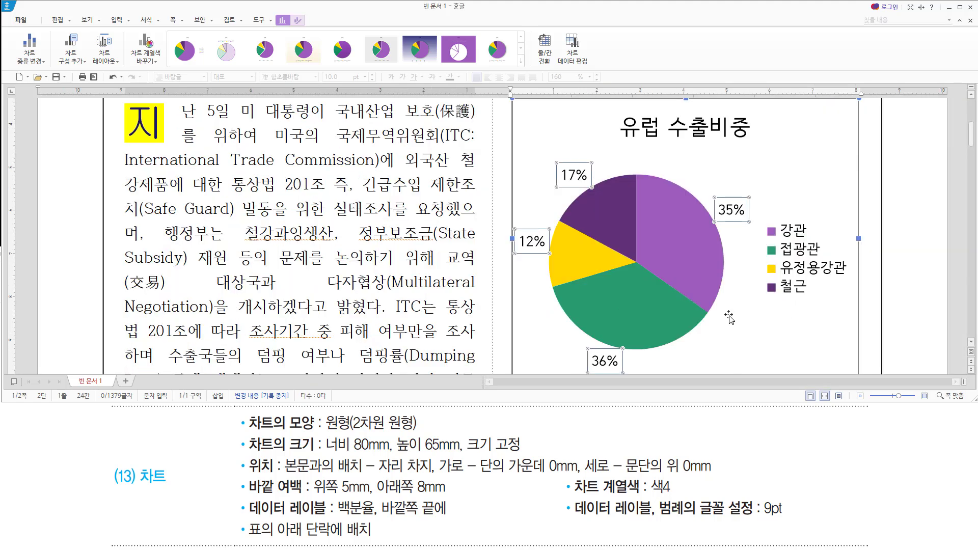
Cut the pie chart out of its current position in the document.
{"action": "left_click", "coordinate": [775, 164]}
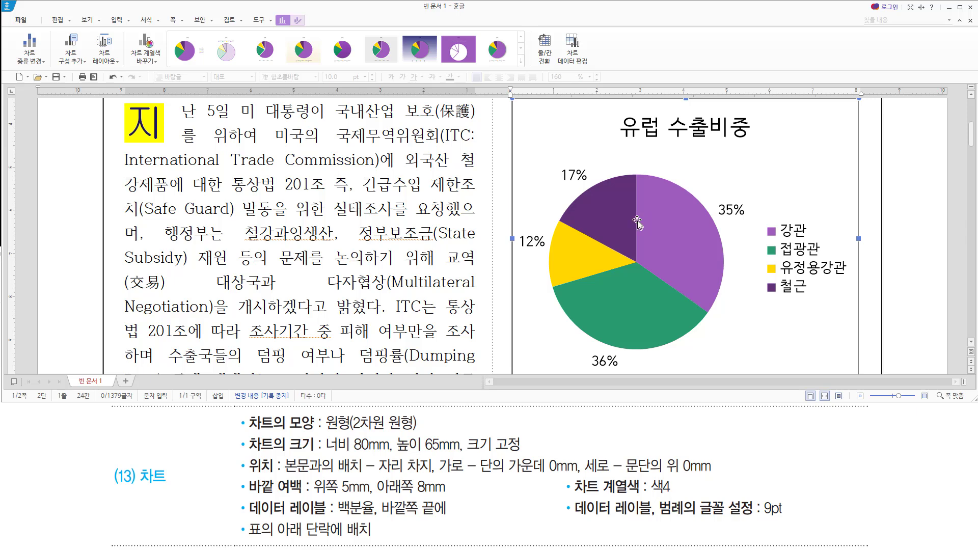
{"action": "left_click_drag", "start_coordinate": [243, 538], "coordinate": [372, 539]}
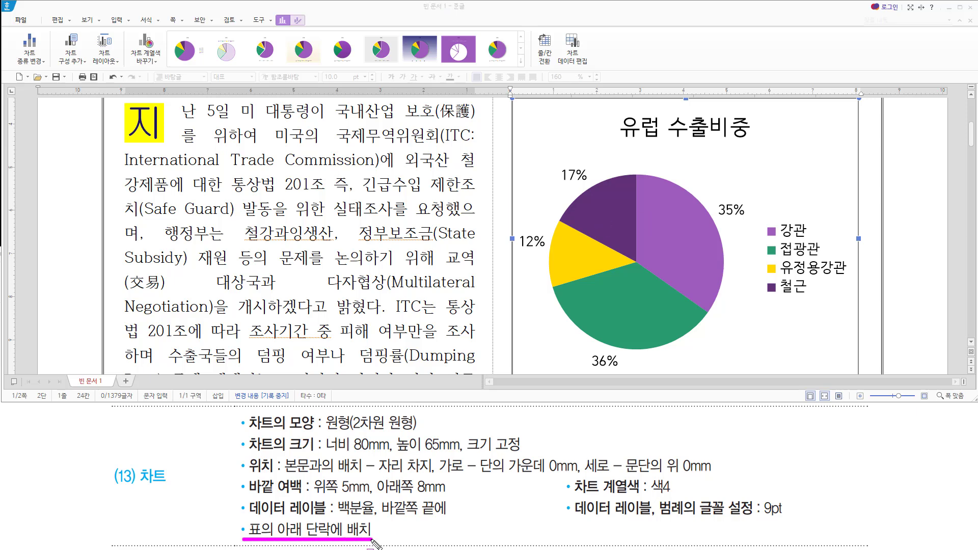
{"action": "key", "text": "Escape"}
{"action": "left_click", "coordinate": [539, 116]}
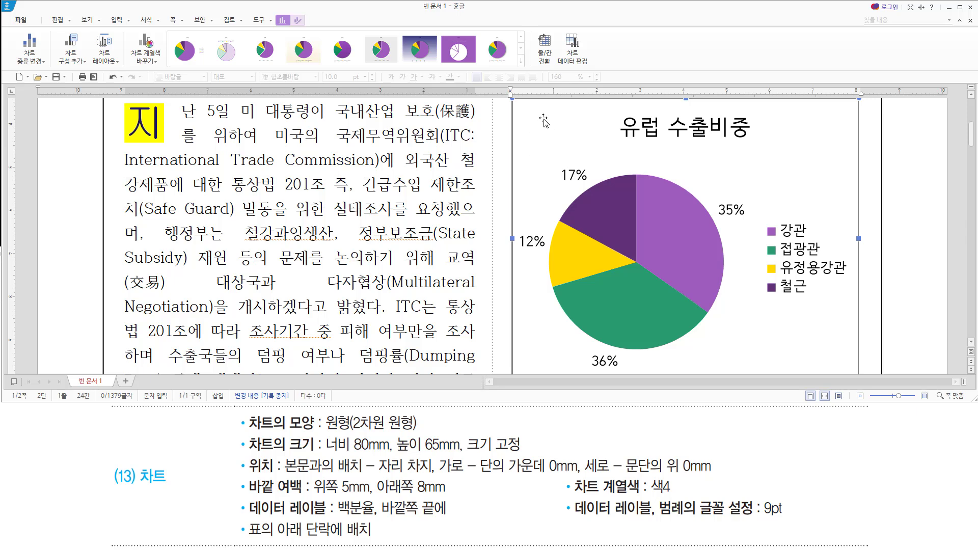
{"action": "key", "text": "Delete"}
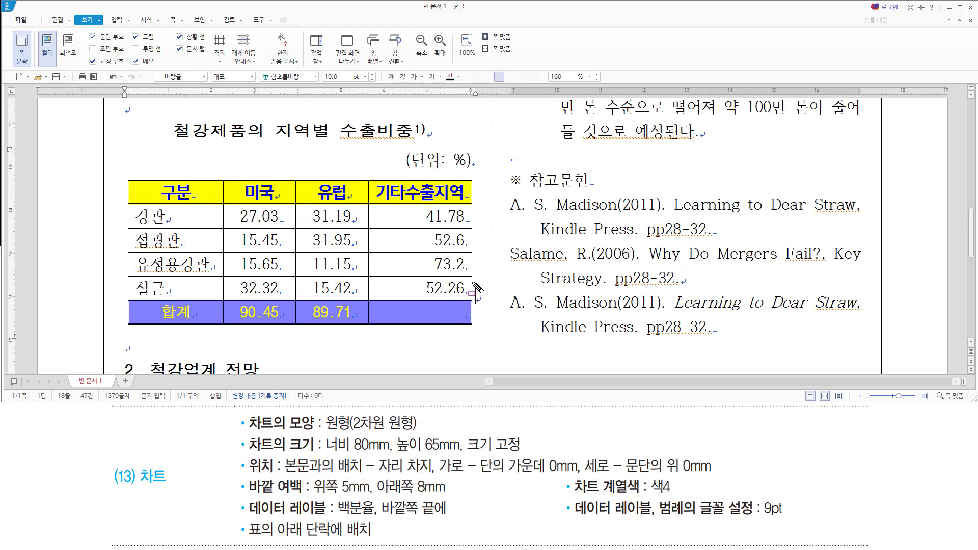
Place the caret on the empty line just below the export-share table.
{"action": "left_click_drag", "start_coordinate": [470, 279], "coordinate": [484, 313]}
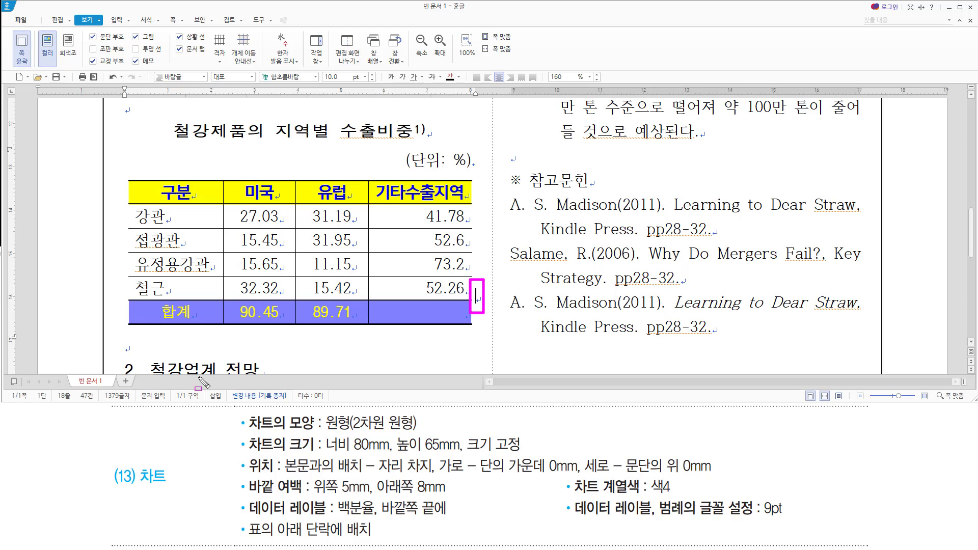
{"action": "left_click_drag", "start_coordinate": [122, 333], "coordinate": [135, 359]}
{"action": "left_click", "coordinate": [142, 354]}
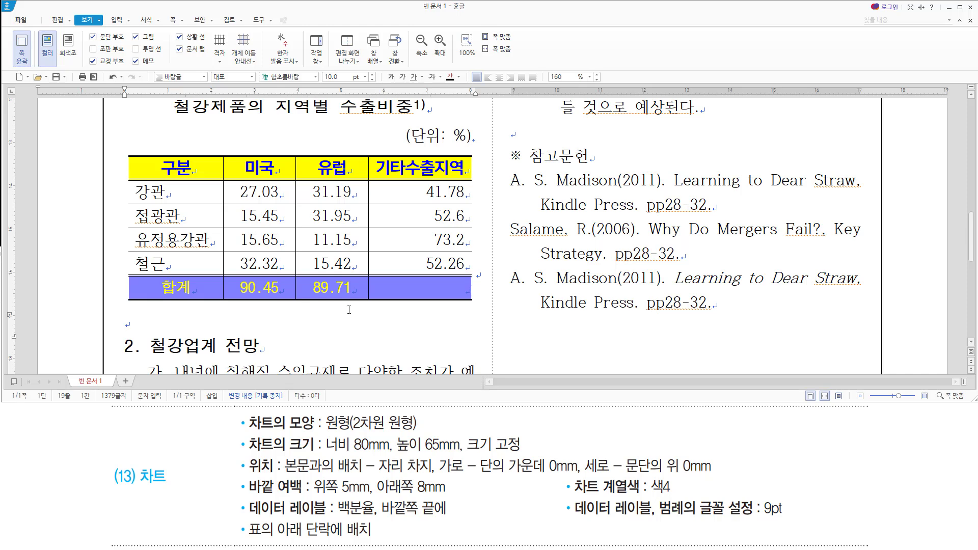
Paste the 유럽 수출비중 pie chart under the table and scroll to verify its placement.
{"action": "key", "text": "ctrl+v"}
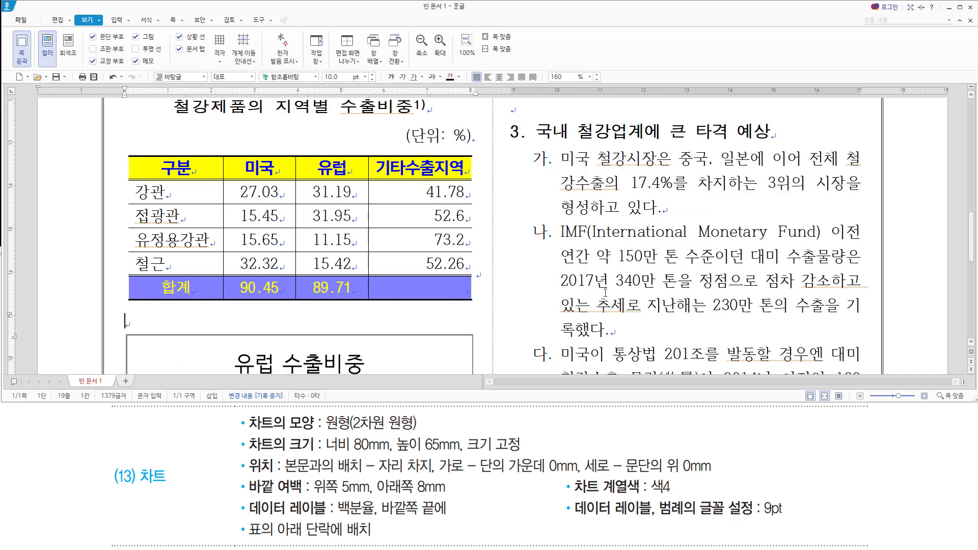
{"action": "scroll", "coordinate": [604, 292], "scroll_direction": "down", "scroll_amount": 3}
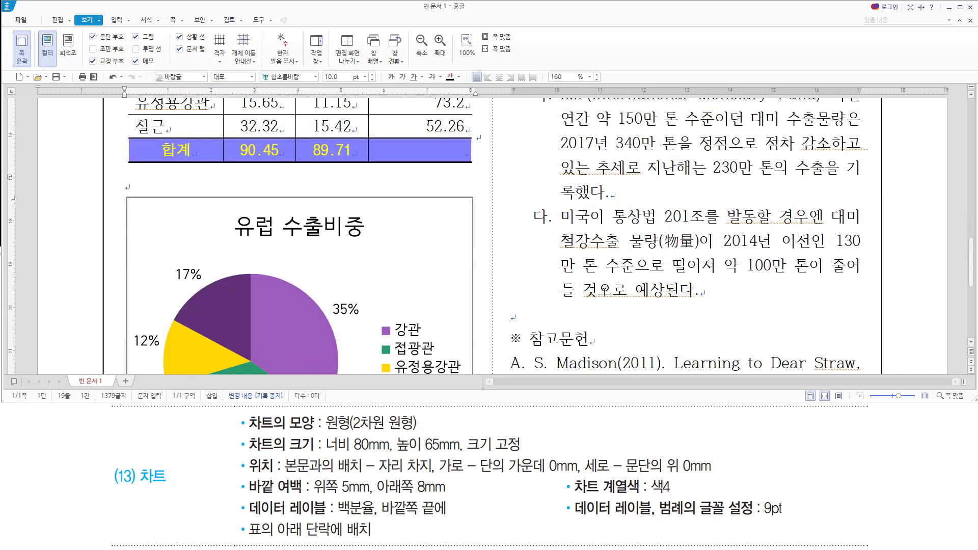
{"action": "scroll", "coordinate": [604, 292], "scroll_direction": "down", "scroll_amount": 3}
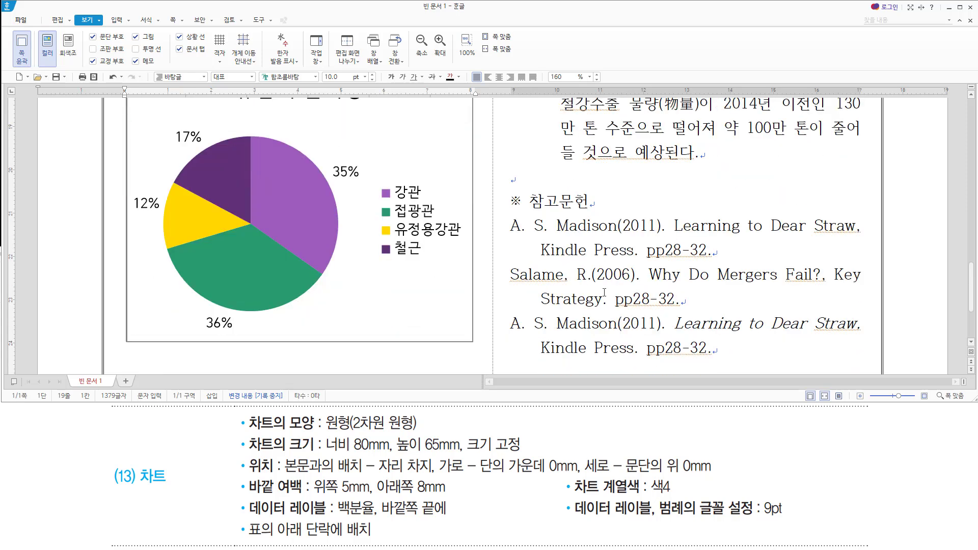
{"action": "scroll", "coordinate": [604, 293], "scroll_direction": "down", "scroll_amount": 2}
{"action": "scroll", "coordinate": [604, 292], "scroll_direction": "up", "scroll_amount": 5}
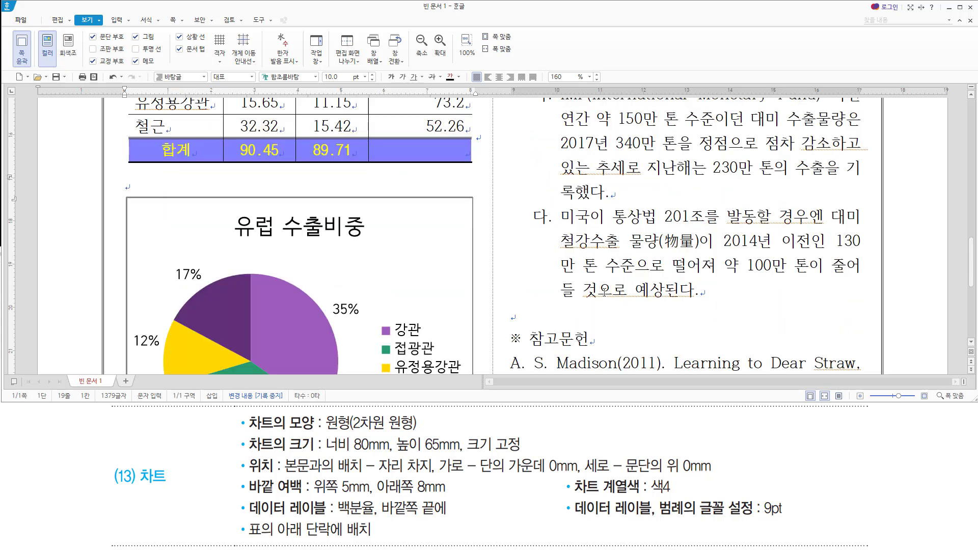
{"action": "scroll", "coordinate": [605, 293], "scroll_direction": "down", "scroll_amount": 3}
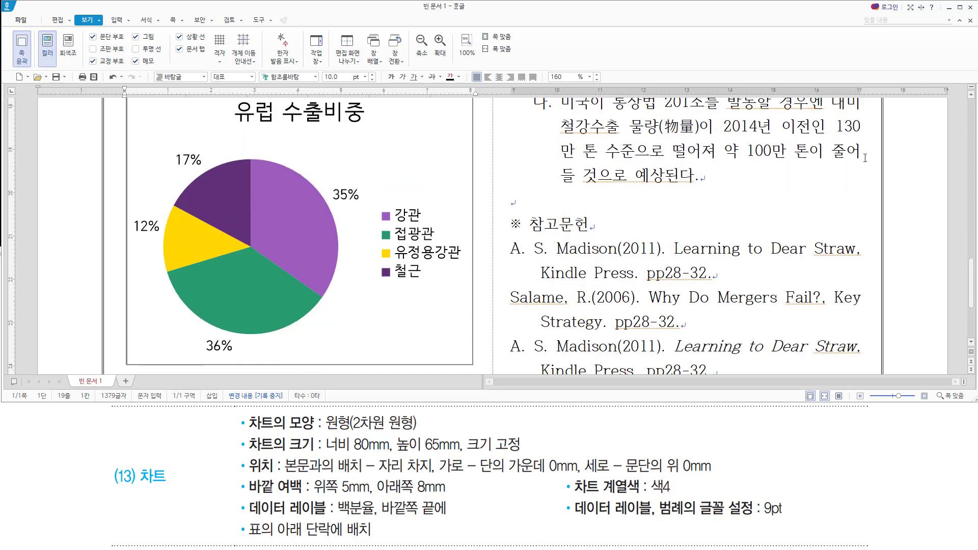
{"action": "left_click", "coordinate": [972, 95]}
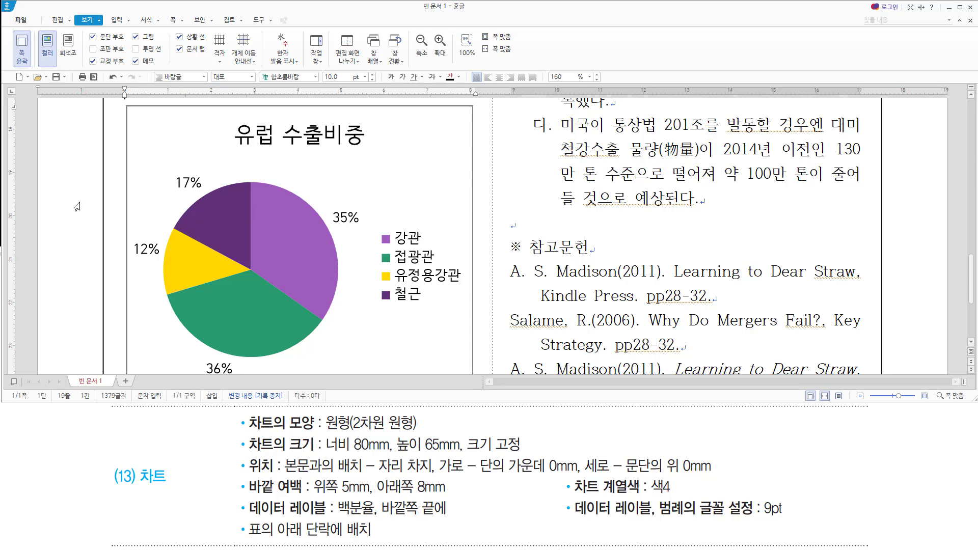
{"action": "scroll", "coordinate": [214, 235], "scroll_direction": "up", "scroll_amount": 2}
{"action": "scroll", "coordinate": [214, 235], "scroll_direction": "up", "scroll_amount": 2}
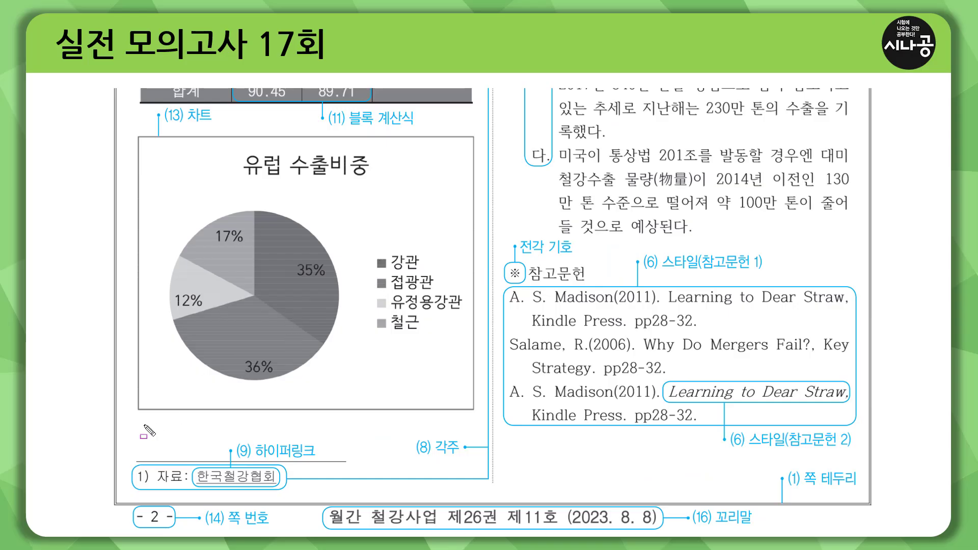
Underline the line below the chart and the footnote and hyperlink labels, then return to the first page.
{"action": "left_click_drag", "start_coordinate": [120, 414], "coordinate": [490, 413]}
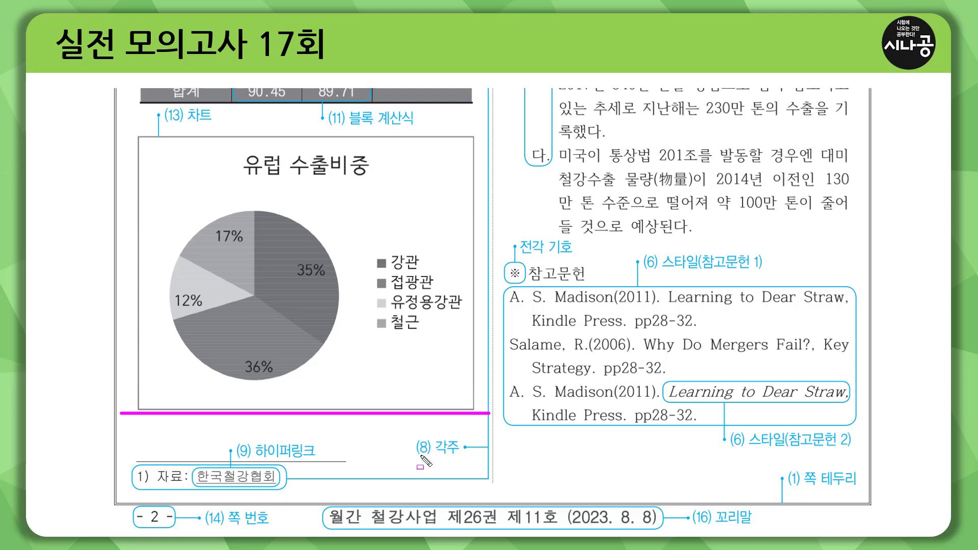
{"action": "left_click_drag", "start_coordinate": [420, 455], "coordinate": [462, 455]}
{"action": "left_click_drag", "start_coordinate": [255, 459], "coordinate": [315, 459]}
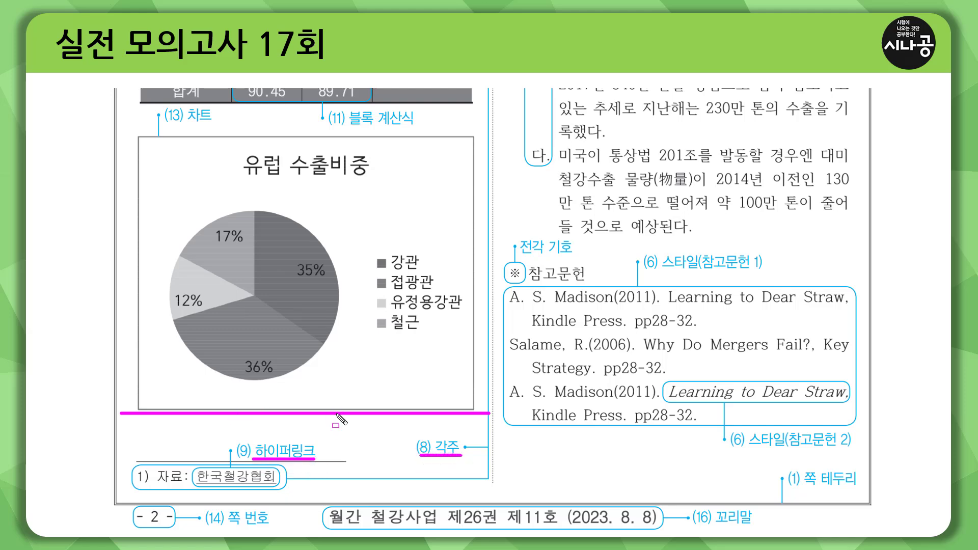
{"action": "key", "text": "e"}
{"action": "key", "text": "Page_Up"}
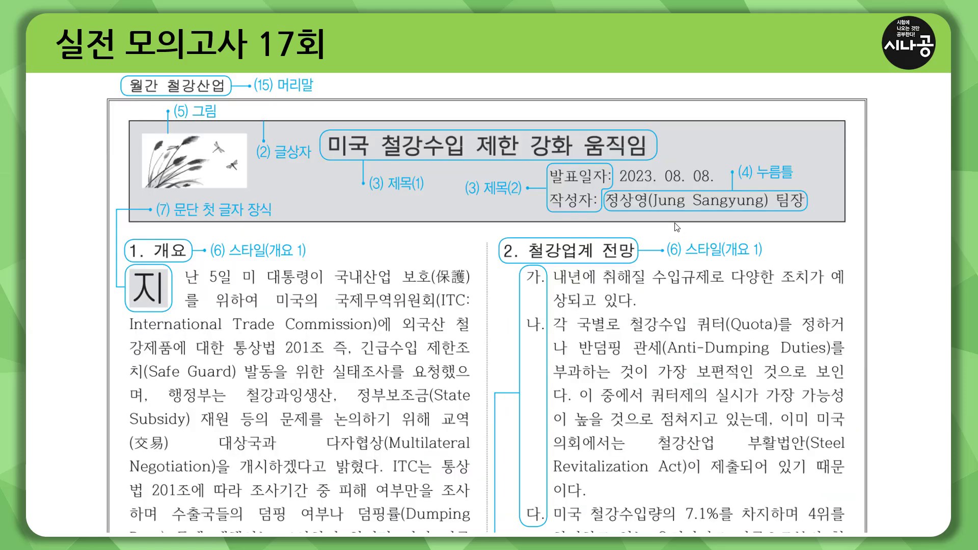
Outline sections 2. 철강업계 전망 and 3 on the answer slides, erasing each annotation.
{"action": "key", "text": "ctrl+p"}
{"action": "mouse_move", "coordinate": [498, 229]}
{"action": "left_mouse_down"}
{"action": "mouse_move", "coordinate": [754, 506]}
{"action": "mouse_move", "coordinate": [818, 526]}
{"action": "left_mouse_up"}
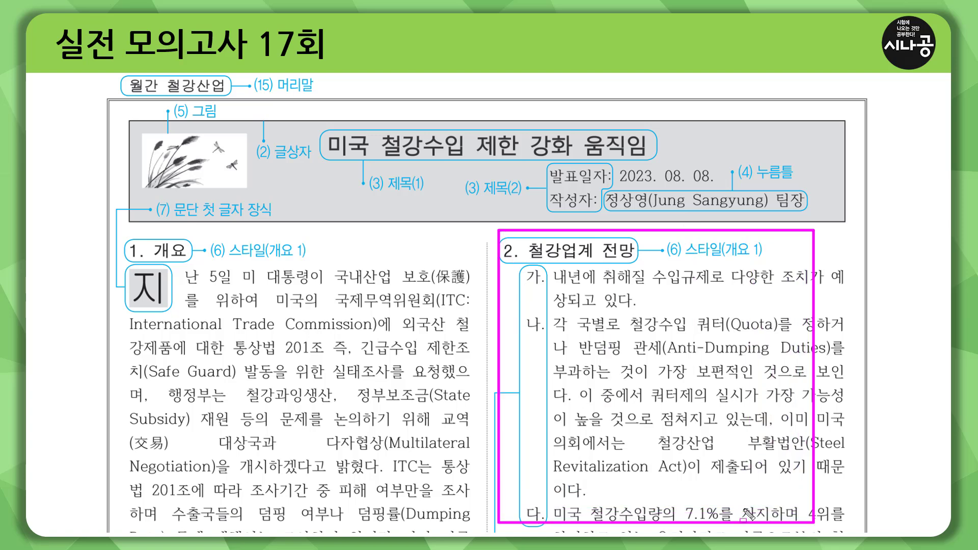
{"action": "key", "text": "e"}
{"action": "key", "text": "ctrl+a"}
{"action": "key", "text": "Page_Down"}
{"action": "key", "text": "ctrl+p"}
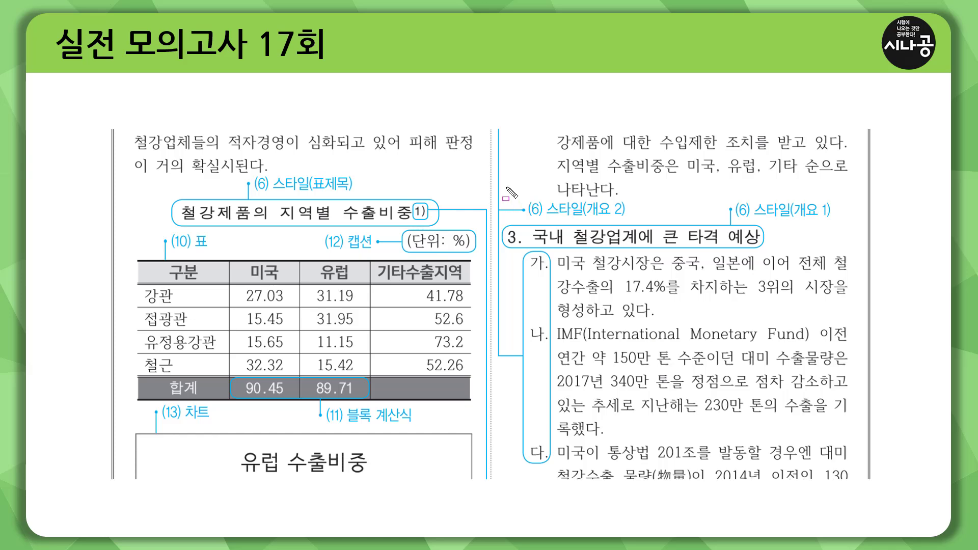
{"action": "left_click_drag", "start_coordinate": [506, 186], "coordinate": [507, 190]}
{"action": "left_click_drag", "start_coordinate": [662, 423], "coordinate": [852, 477]}
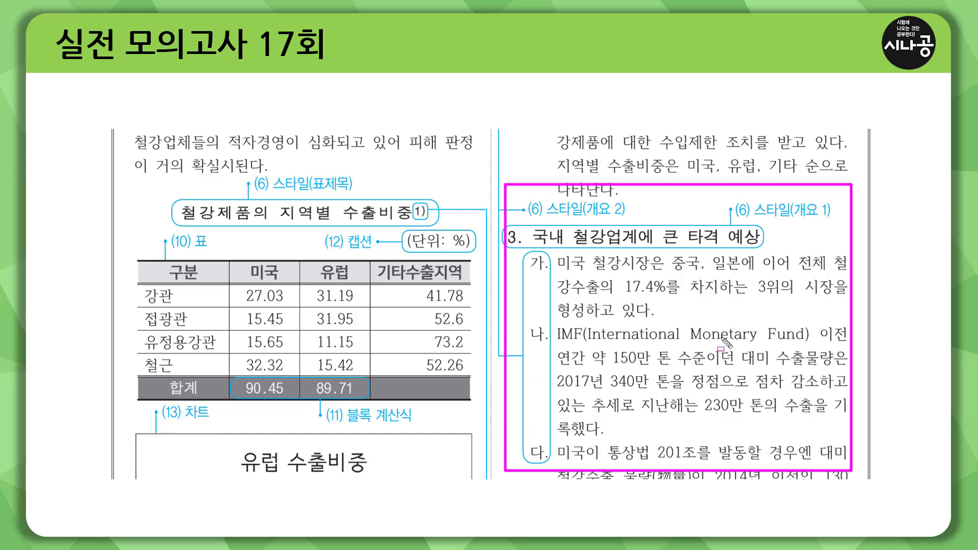
{"action": "key", "text": "e"}
{"action": "key", "text": "ctrl+a"}
Outline the ※ 참고문헌 block, then underline the 월간 철강산업 header requirement.
{"action": "key", "text": "Page_Down"}
{"action": "key", "text": "ctrl+p"}
{"action": "mouse_move", "coordinate": [504, 235]}
{"action": "left_mouse_down"}
{"action": "mouse_move", "coordinate": [563, 285]}
{"action": "mouse_move", "coordinate": [596, 292]}
{"action": "mouse_move", "coordinate": [857, 451]}
{"action": "left_mouse_up"}
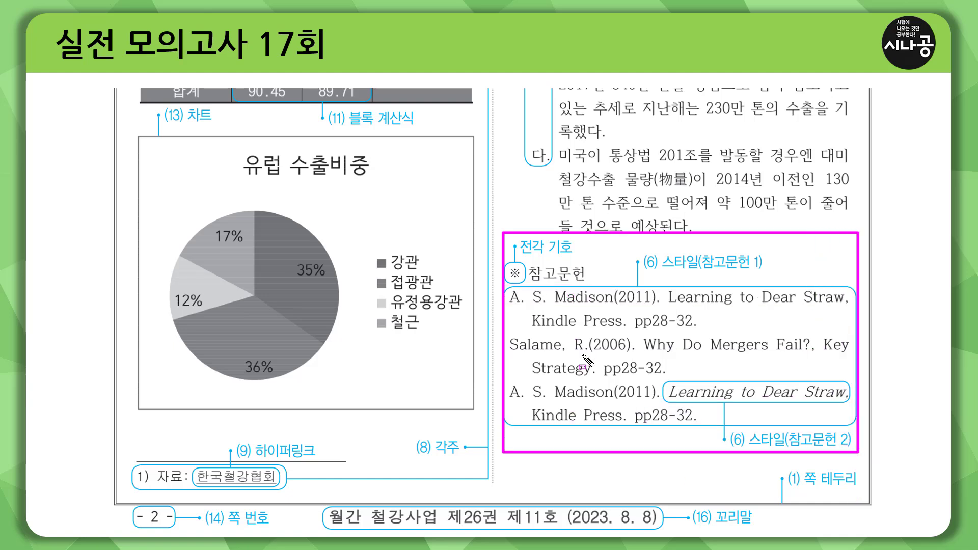
{"action": "key", "text": "Escape"}
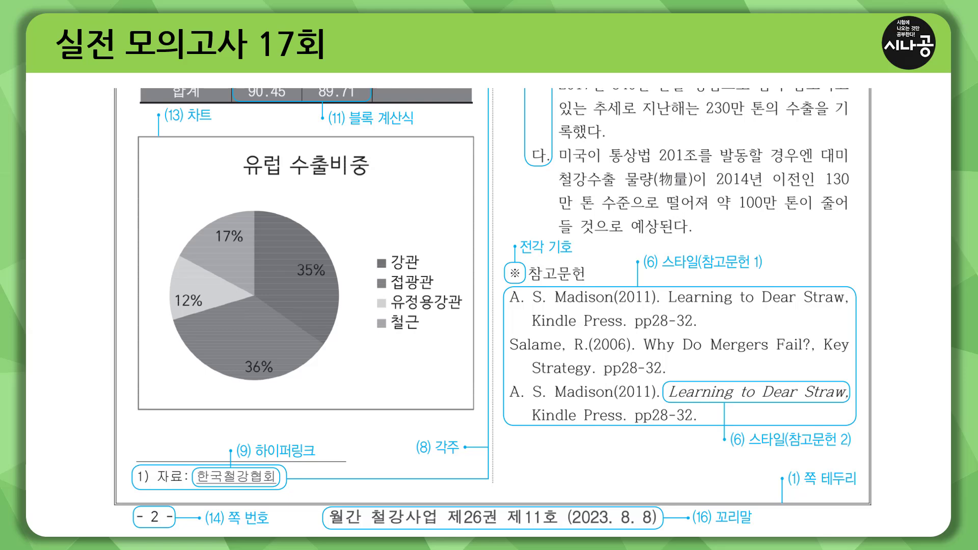
{"action": "key", "text": "Page_Down"}
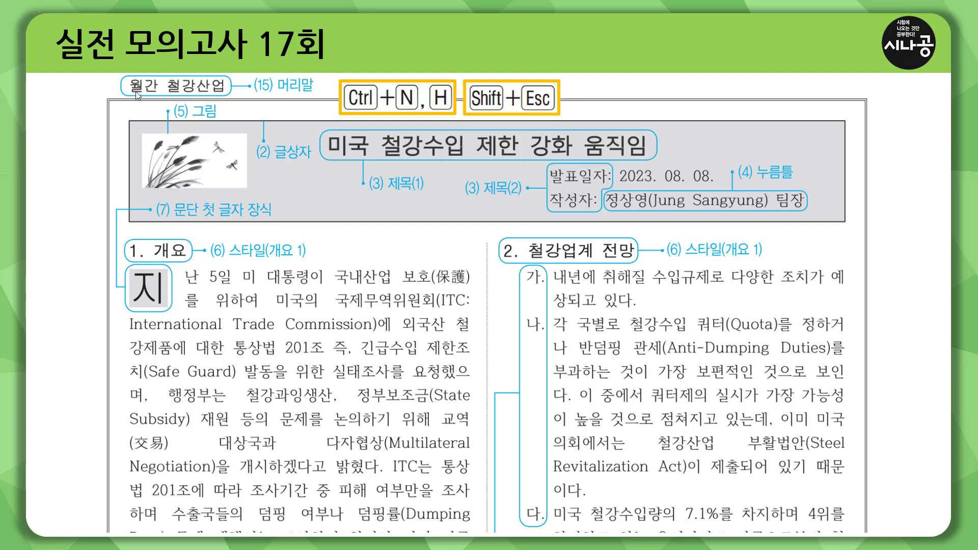
{"action": "key", "text": "ctrl+p"}
{"action": "mouse_move", "coordinate": [124, 95]}
{"action": "left_mouse_down"}
{"action": "mouse_move", "coordinate": [230, 95]}
{"action": "mouse_move", "coordinate": [230, 77]}
{"action": "left_mouse_up"}
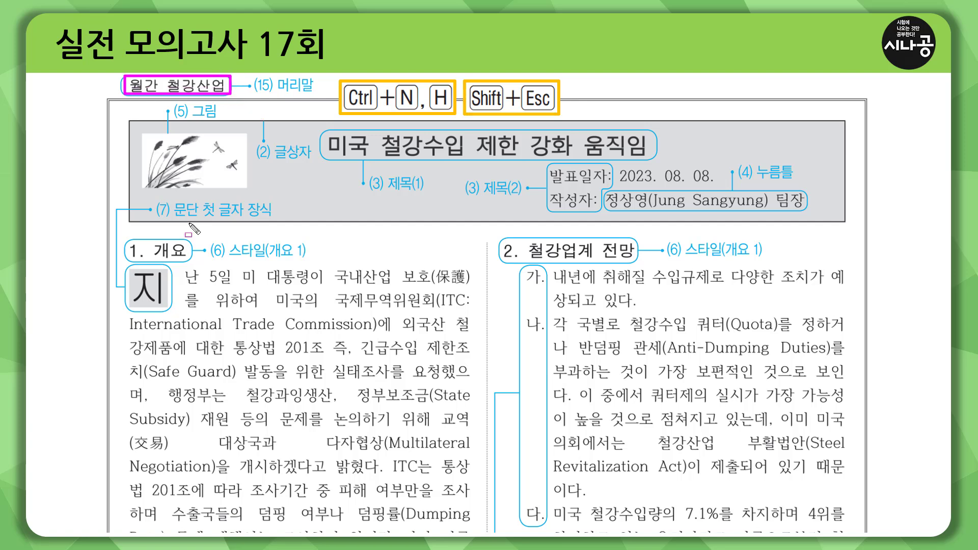
{"action": "key", "text": "e"}
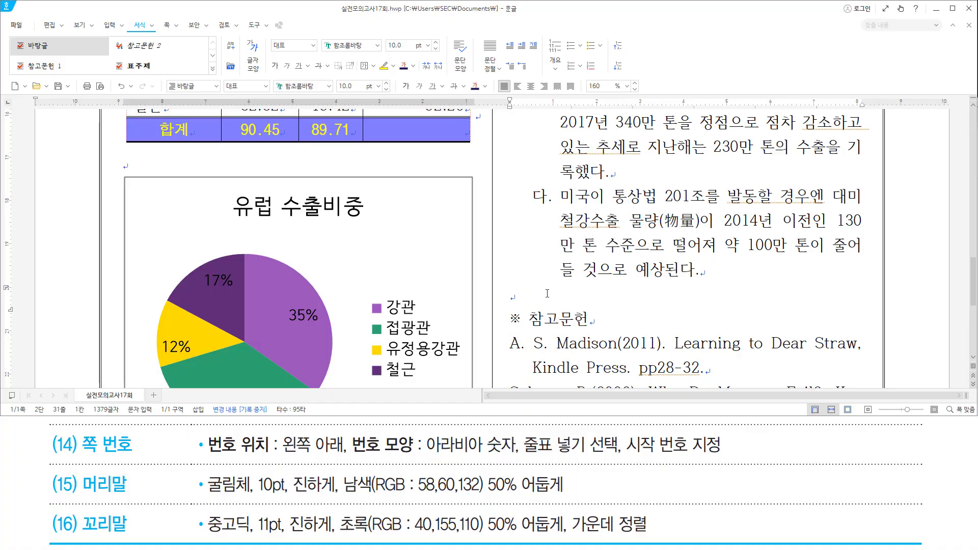
Create a both-pages header, type 월간 철강산업 in it and select the line.
{"action": "key", "text": "ctrl+n"}
{"action": "key", "text": "h"}
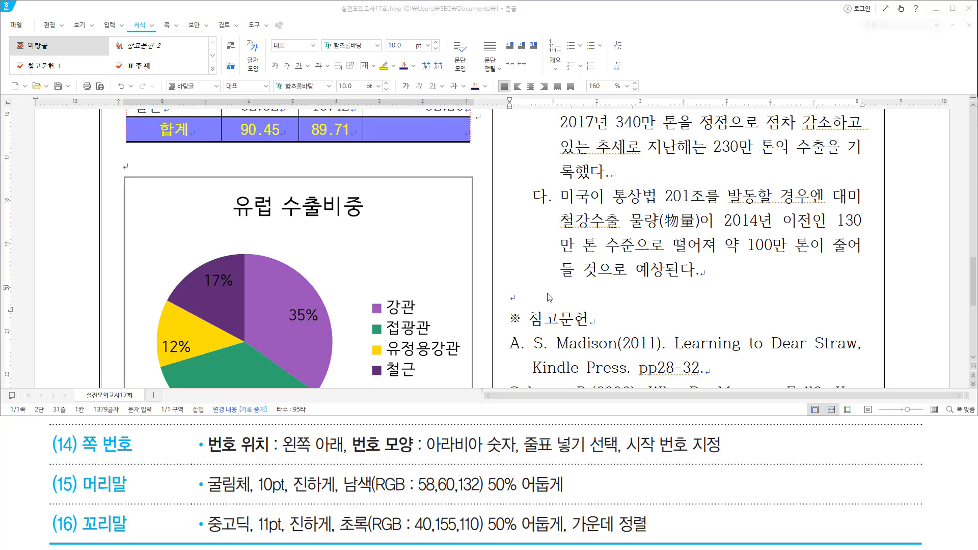
{"action": "key", "text": "Return"}
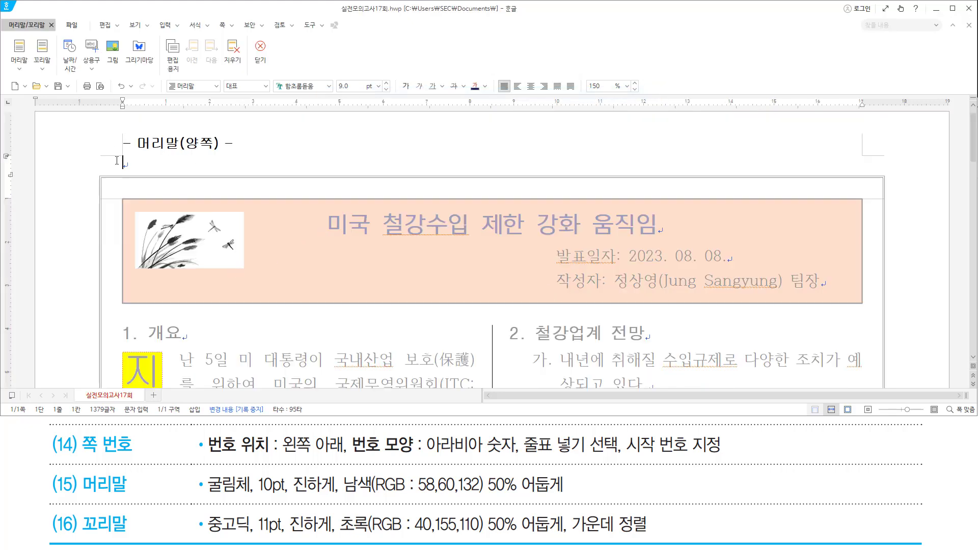
{"action": "left_click", "coordinate": [186, 167]}
{"action": "type", "text": "월간 철"}
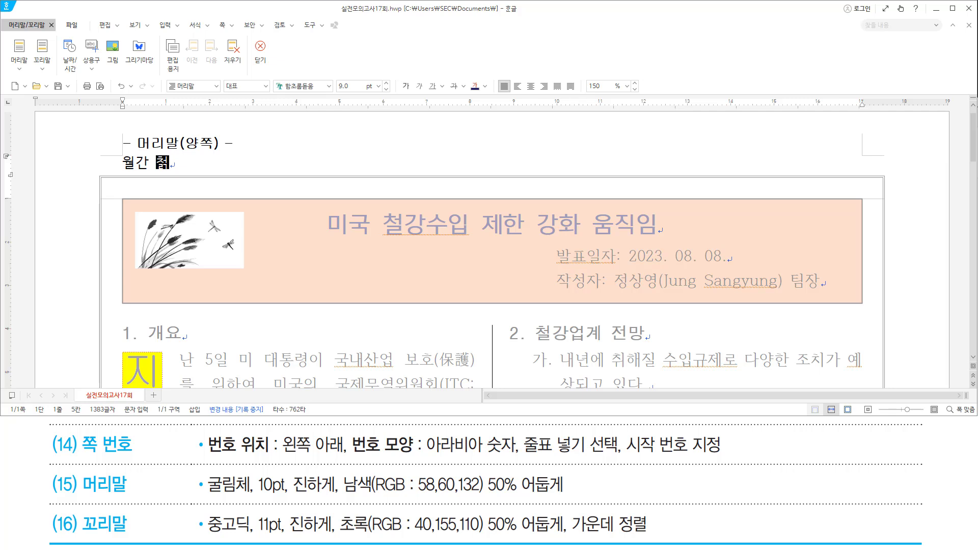
{"action": "type", "text": "강산어"}
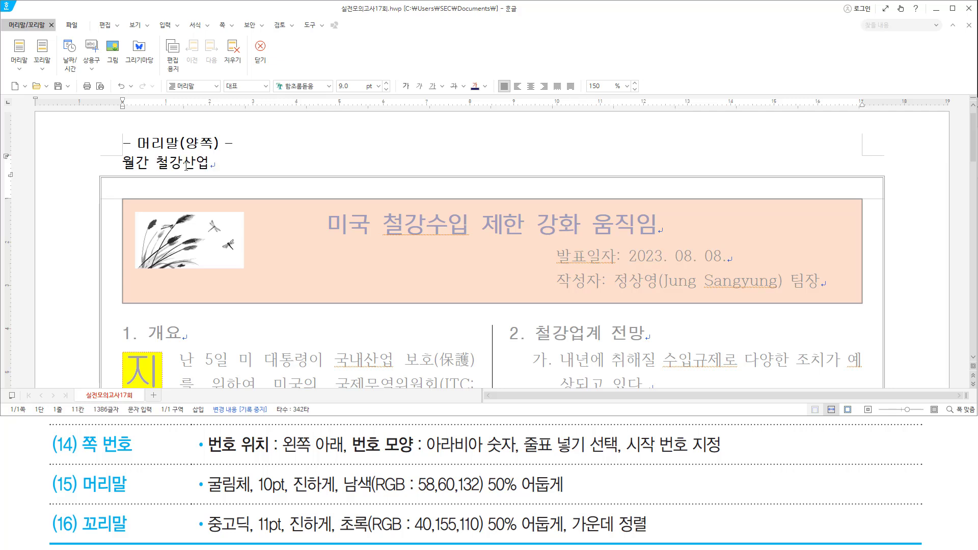
{"action": "key", "text": "shift+Home"}
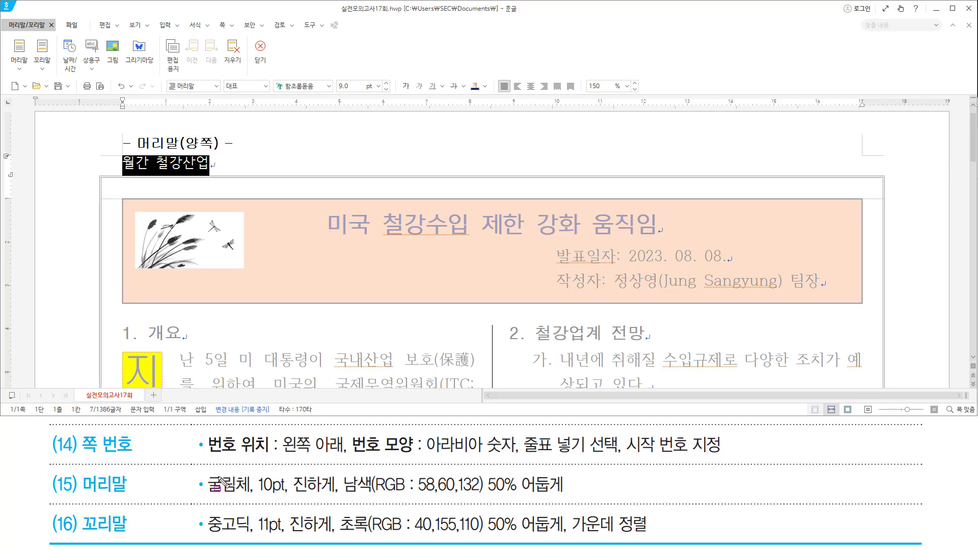
{"action": "left_click_drag", "start_coordinate": [206, 495], "coordinate": [376, 504]}
{"action": "mouse_move", "coordinate": [435, 504]}
{"action": "left_mouse_down"}
{"action": "mouse_move", "coordinate": [586, 505]}
{"action": "mouse_move", "coordinate": [575, 507]}
{"action": "mouse_move", "coordinate": [574, 473]}
{"action": "left_mouse_up"}
Set the header text to bold 굴림체 at 10 pt.
{"action": "key", "text": "Escape"}
{"action": "key", "text": "alt+l"}
{"action": "type", "text": "굴림체"}
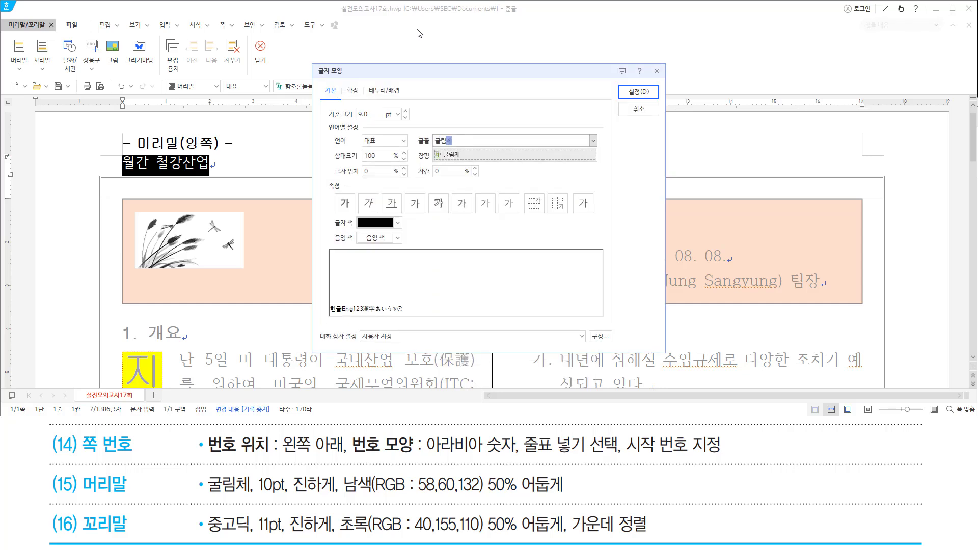
{"action": "key", "text": "Return"}
{"action": "key", "text": "alt"}
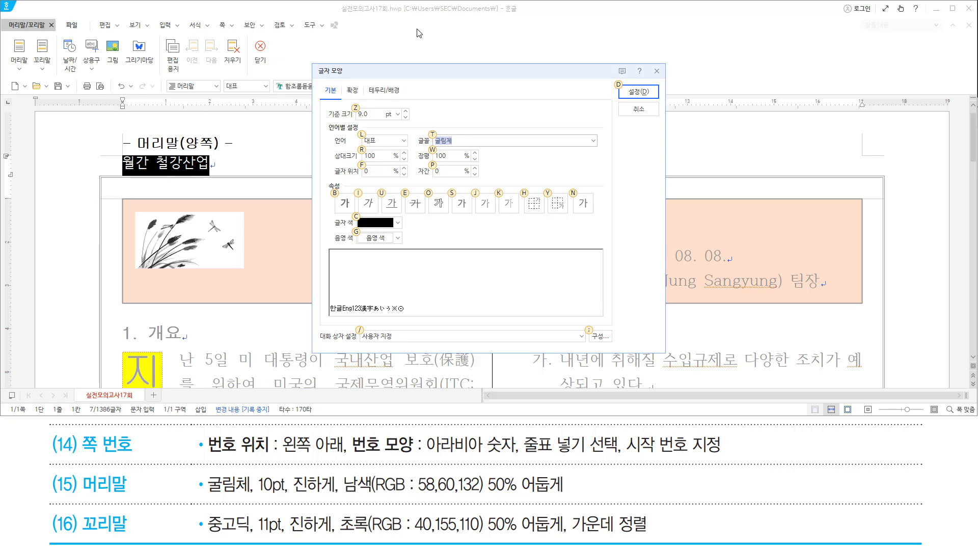
{"action": "type", "text": "z10"}
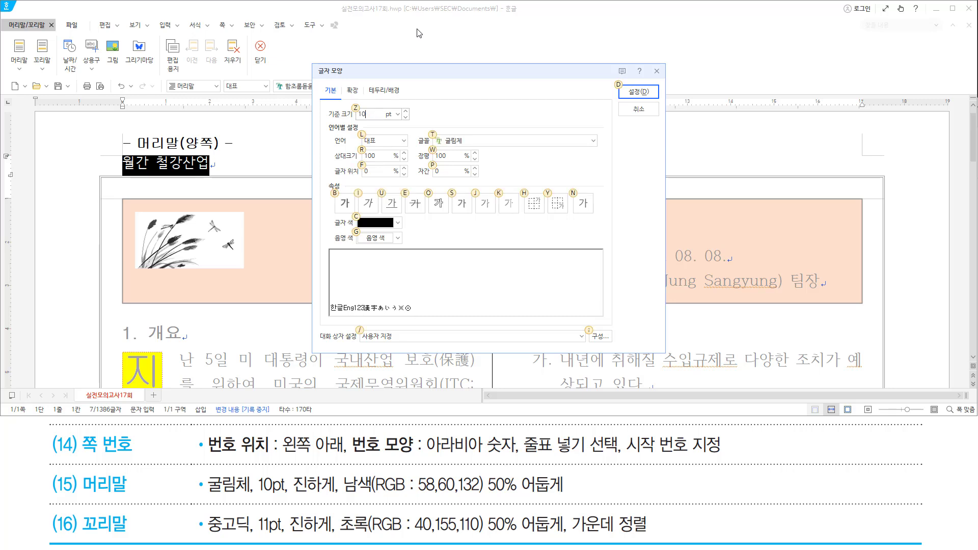
{"action": "key", "text": "alt+b"}
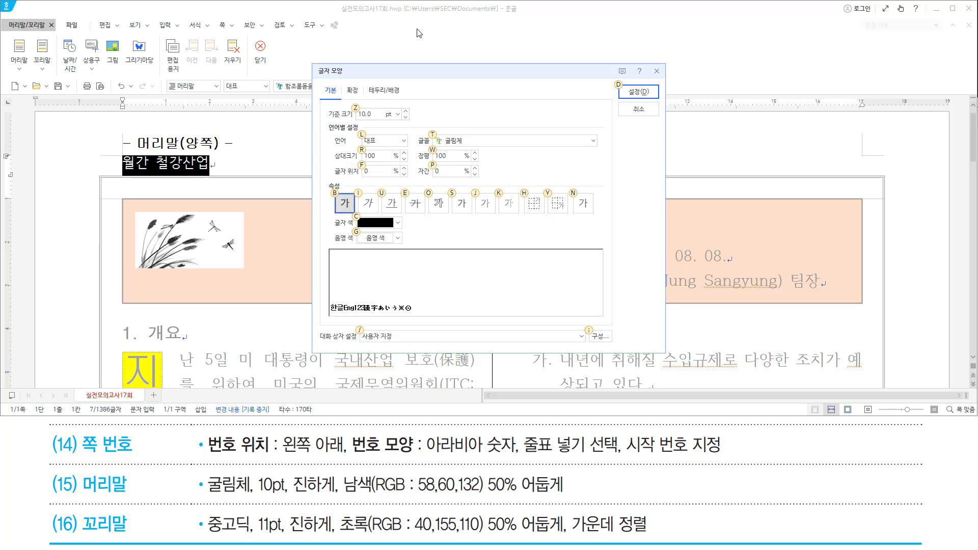
Color the header navy (RGB 58,60,132) 50% darker from the NEO palette and apply.
{"action": "left_click", "coordinate": [398, 223]}
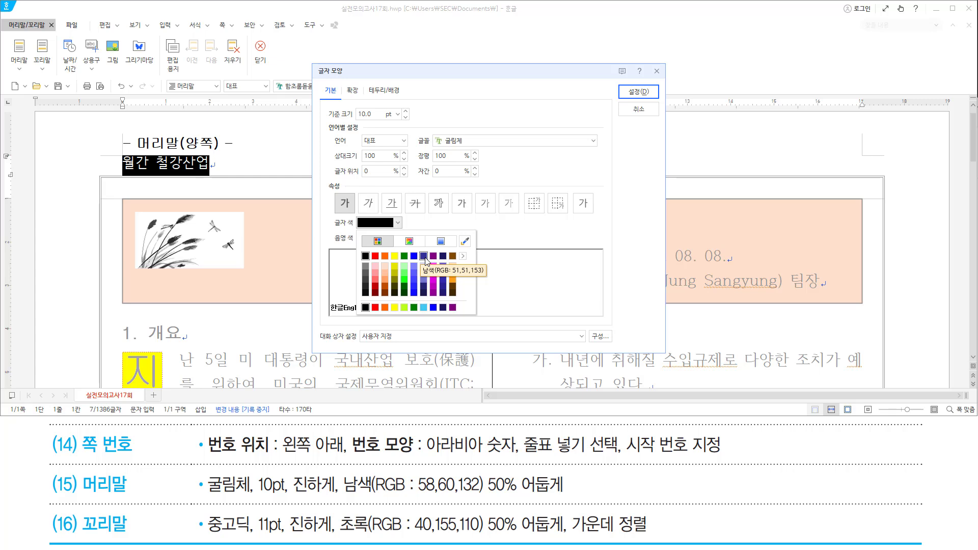
{"action": "left_click", "coordinate": [463, 256]}
{"action": "left_click", "coordinate": [489, 269]}
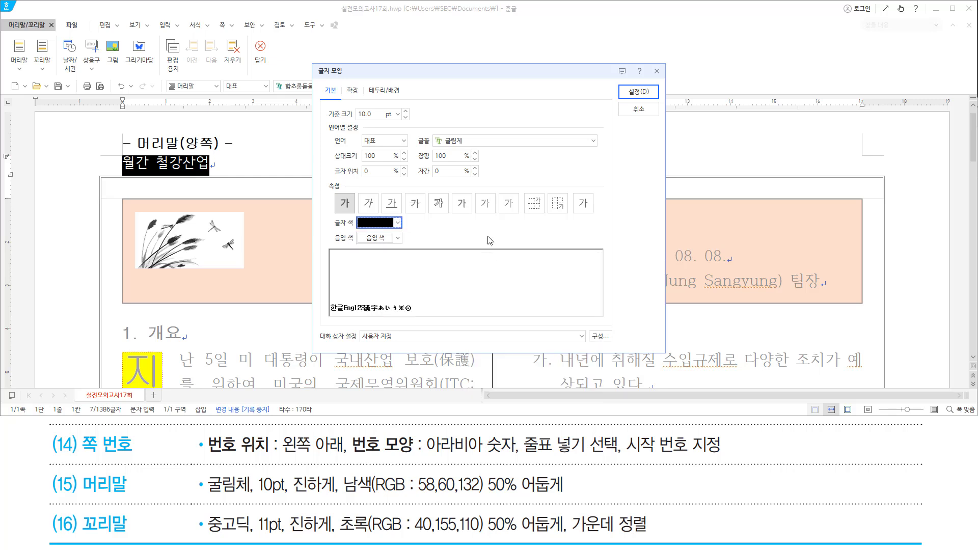
{"action": "left_click", "coordinate": [398, 224]}
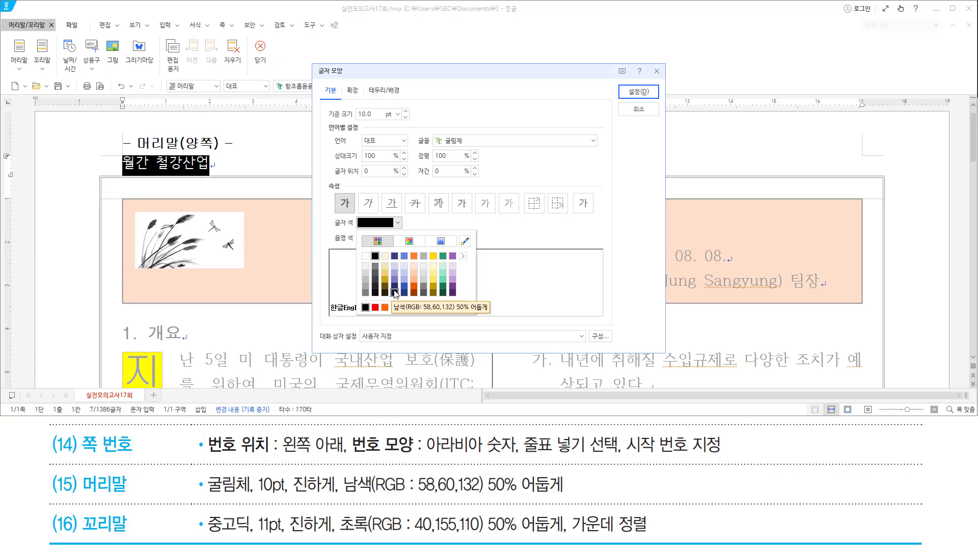
{"action": "left_click", "coordinate": [395, 293]}
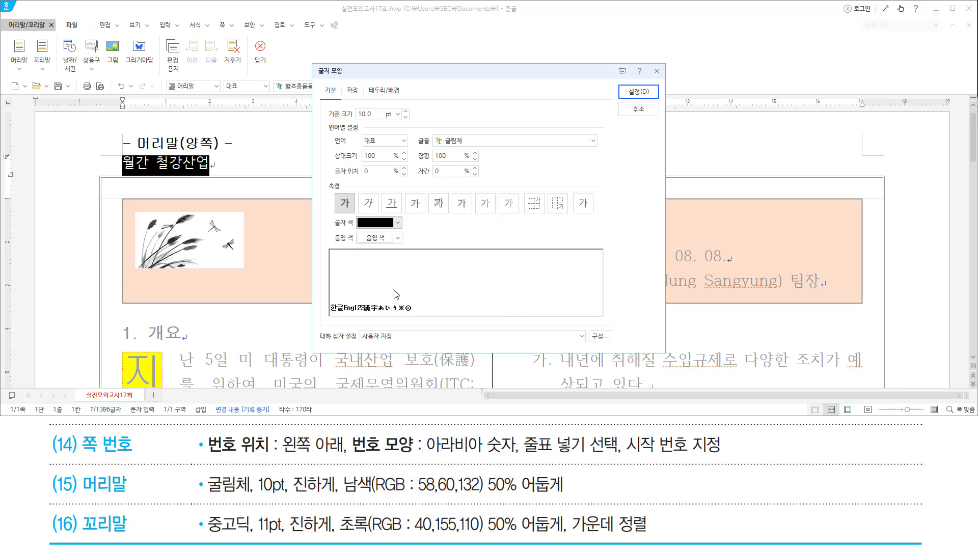
{"action": "left_click", "coordinate": [638, 91]}
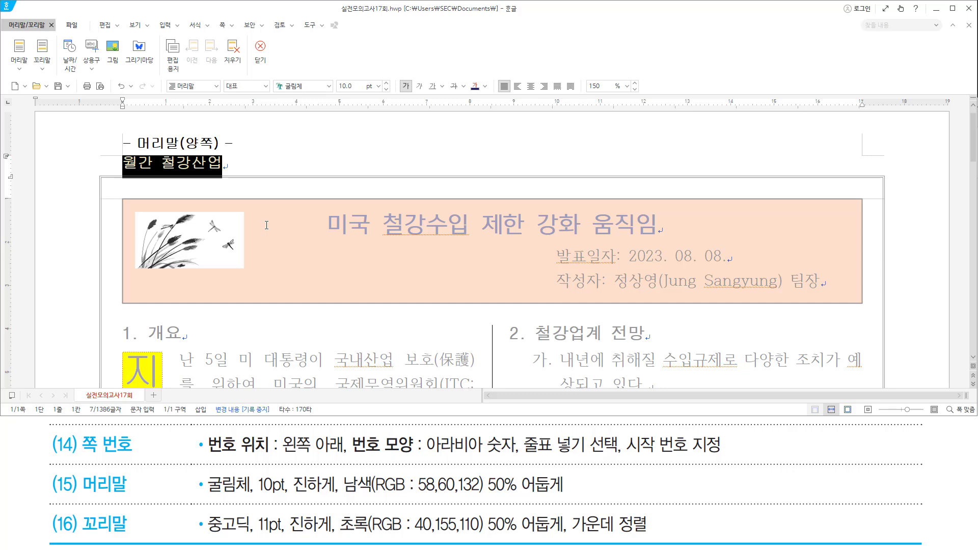
Close header editing with Shift+Esc and scroll back to the top of the page.
{"action": "key", "text": "shift+Escape"}
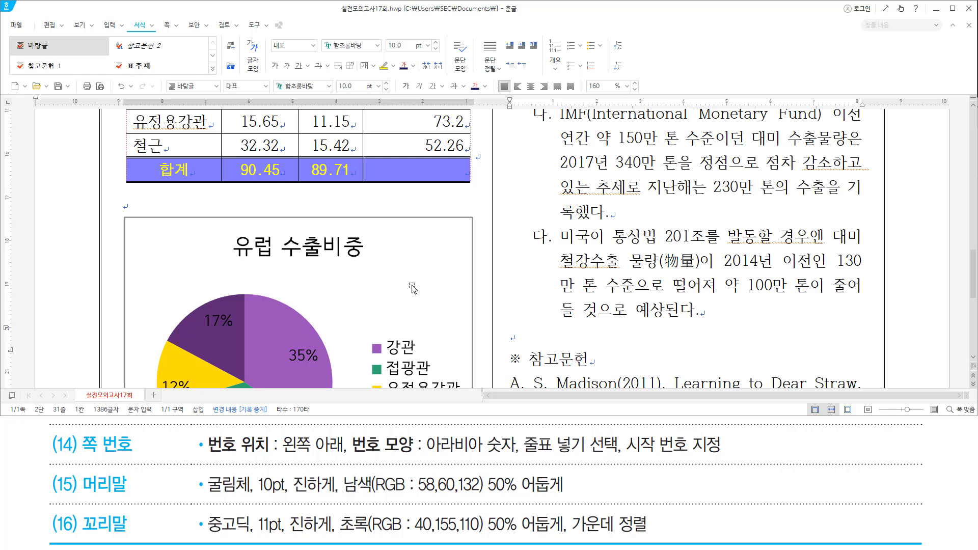
{"action": "scroll", "coordinate": [406, 290], "scroll_direction": "up", "scroll_amount": 10}
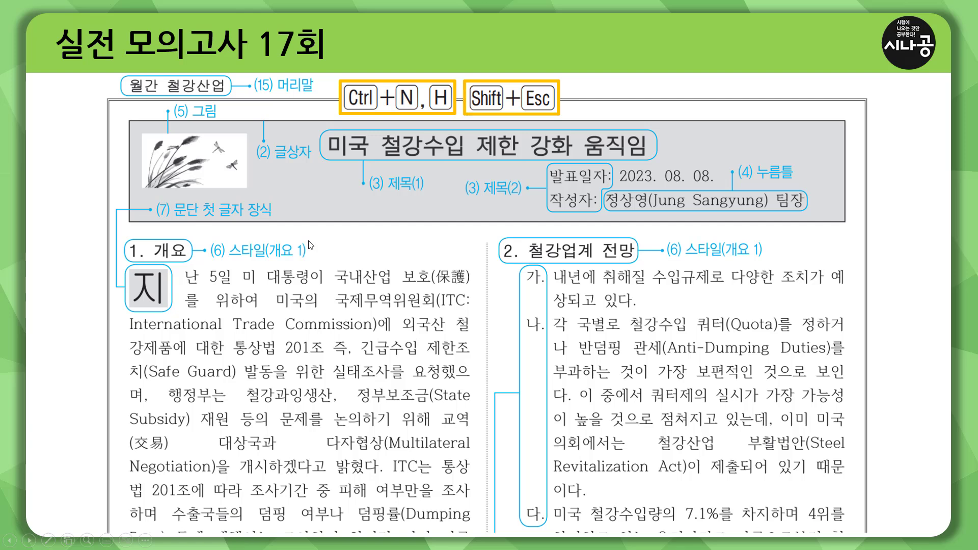
Advance to the answer sheet's second page and mark its model footer line.
{"action": "left_click", "coordinate": [309, 245]}
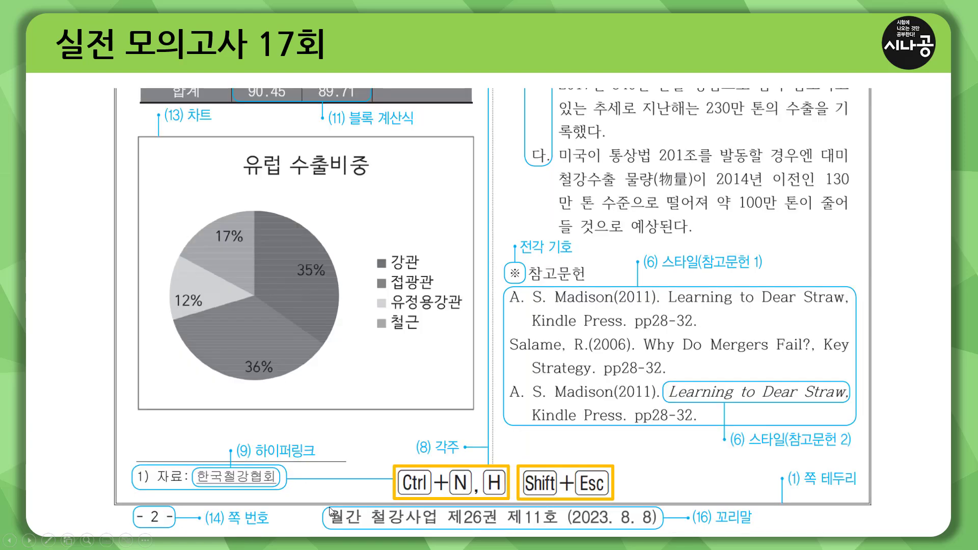
{"action": "left_click_drag", "start_coordinate": [326, 528], "coordinate": [669, 530]}
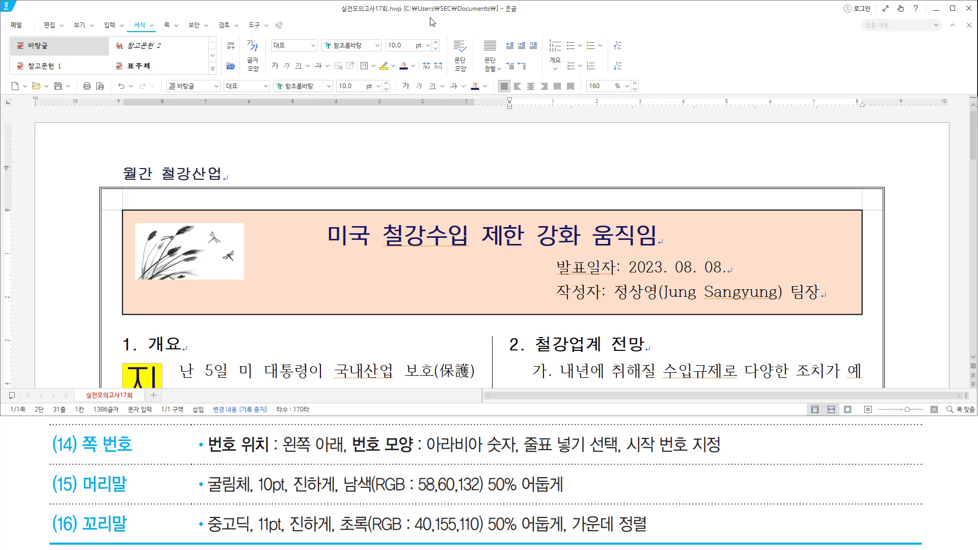
Create a both-pages footer reading 월간 철강산업 제26권 제11호 (2023. 8. 8).
{"action": "key", "text": "ctrl+n"}
{"action": "key", "text": "h"}
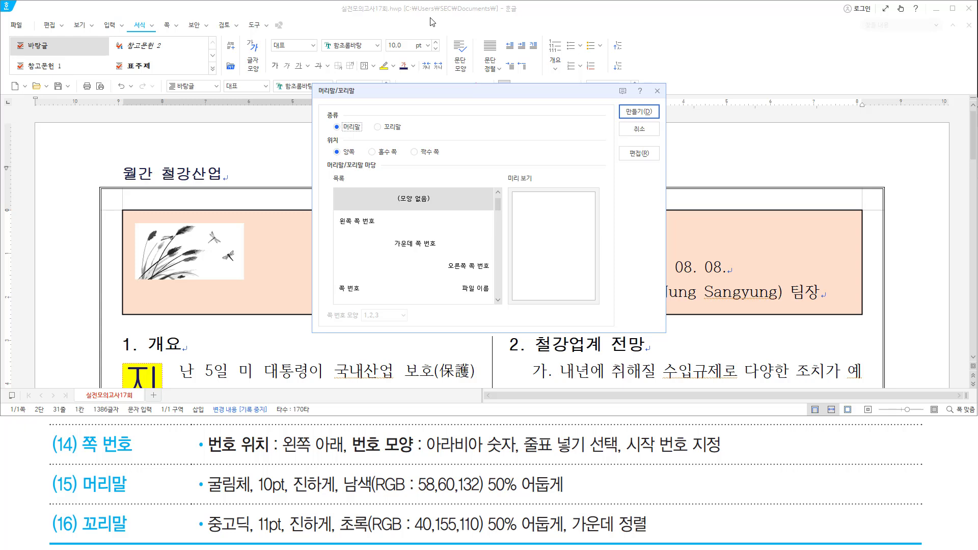
{"action": "key", "text": "alt+f"}
{"action": "key", "text": "Return"}
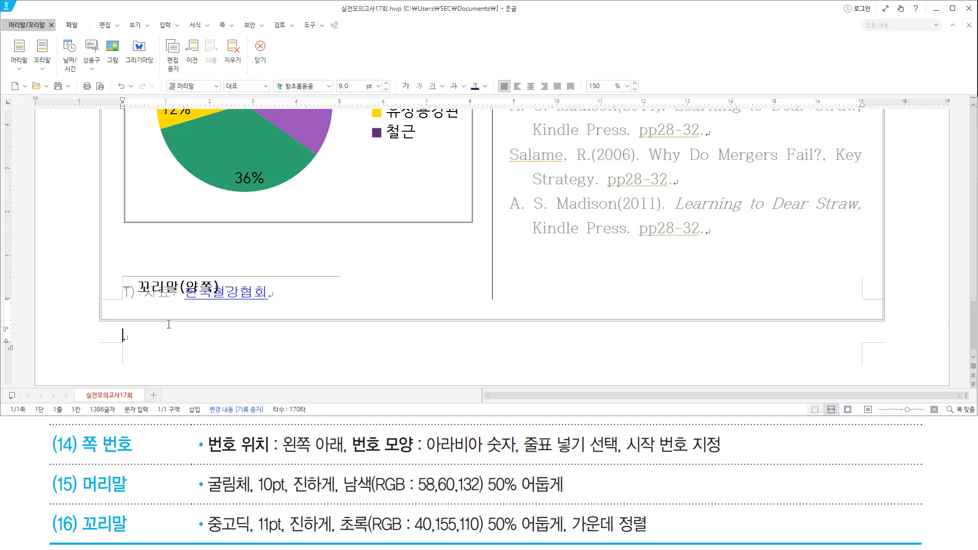
{"action": "type", "text": "월간 철강사"}
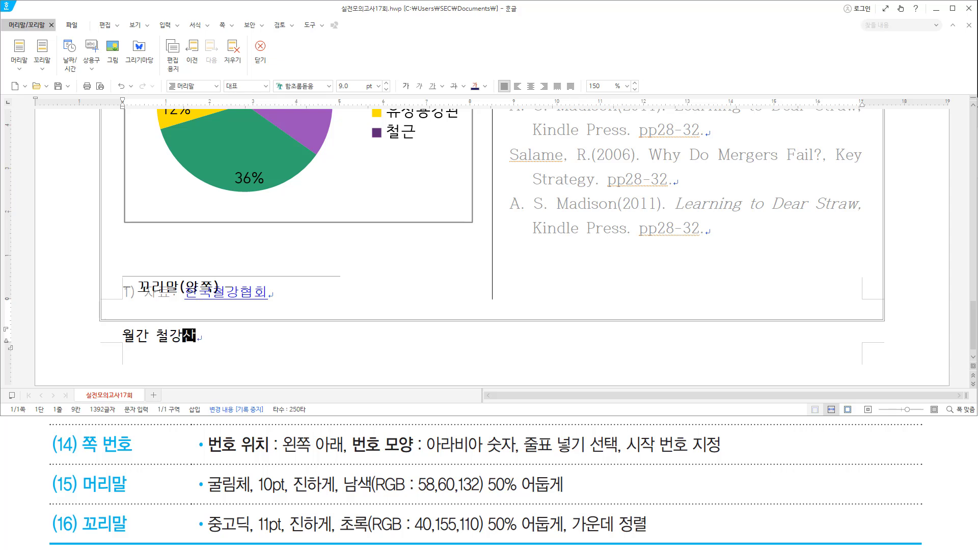
{"action": "type", "text": "업 제"}
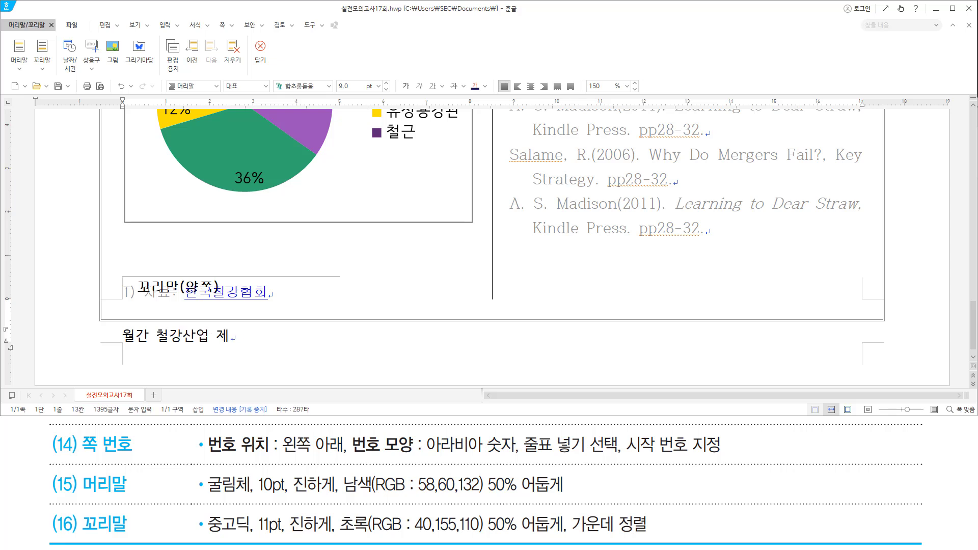
{"action": "type", "text": "26권 제11"}
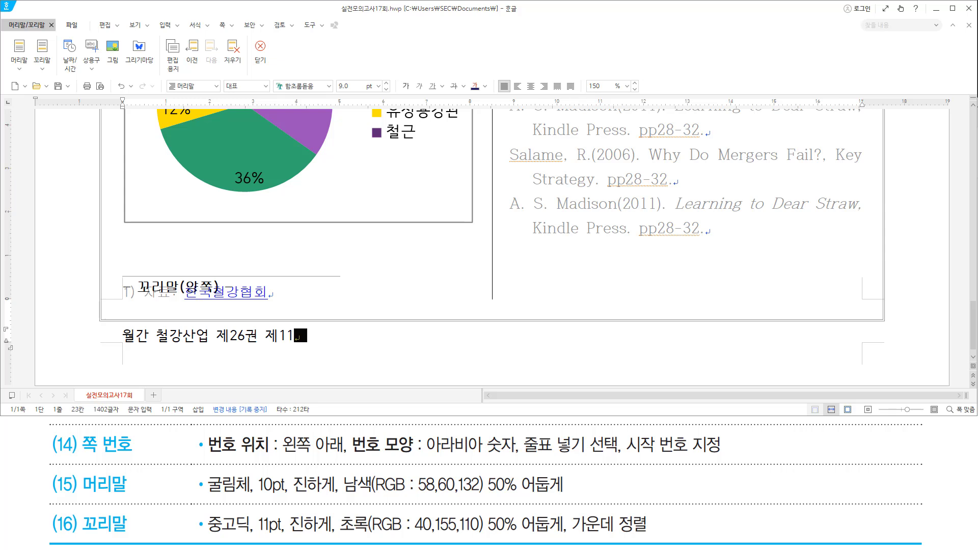
{"action": "type", "text": "호 (2023. "}
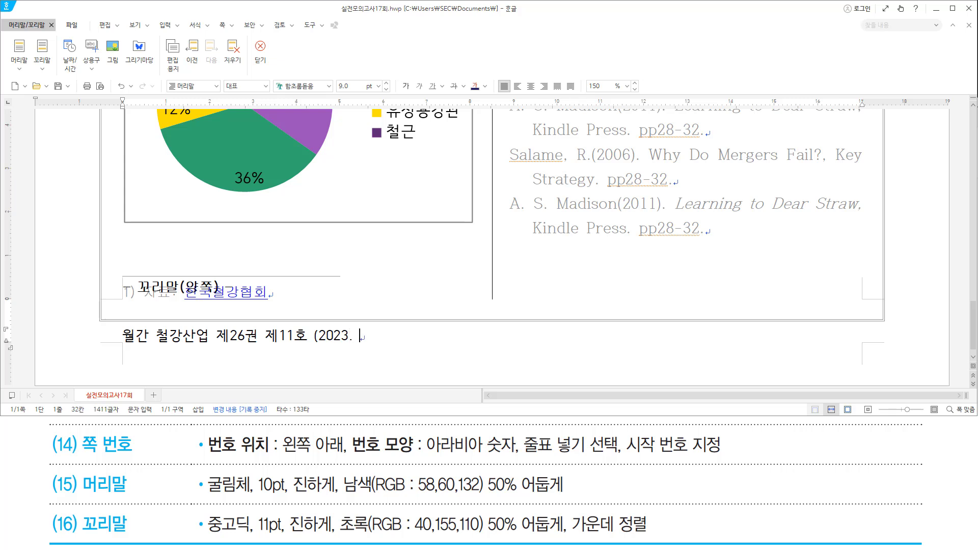
{"action": "type", "text": "8. 8)"}
Select the footer line and set its font to 중고딕 at 11 pt.
{"action": "key", "text": "shift+Home"}
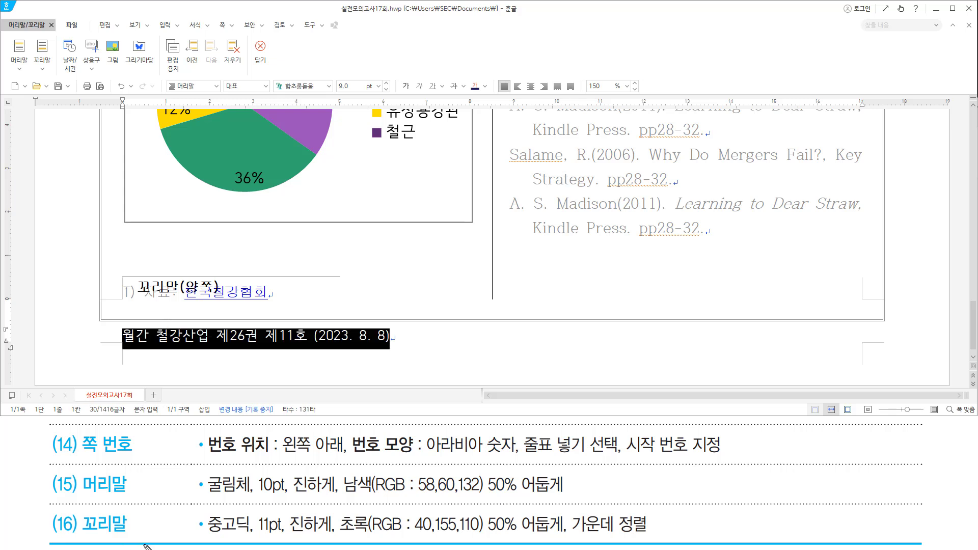
{"action": "mouse_move", "coordinate": [206, 510]}
{"action": "left_mouse_down"}
{"action": "mouse_move", "coordinate": [448, 541]}
{"action": "mouse_move", "coordinate": [658, 534]}
{"action": "left_mouse_up"}
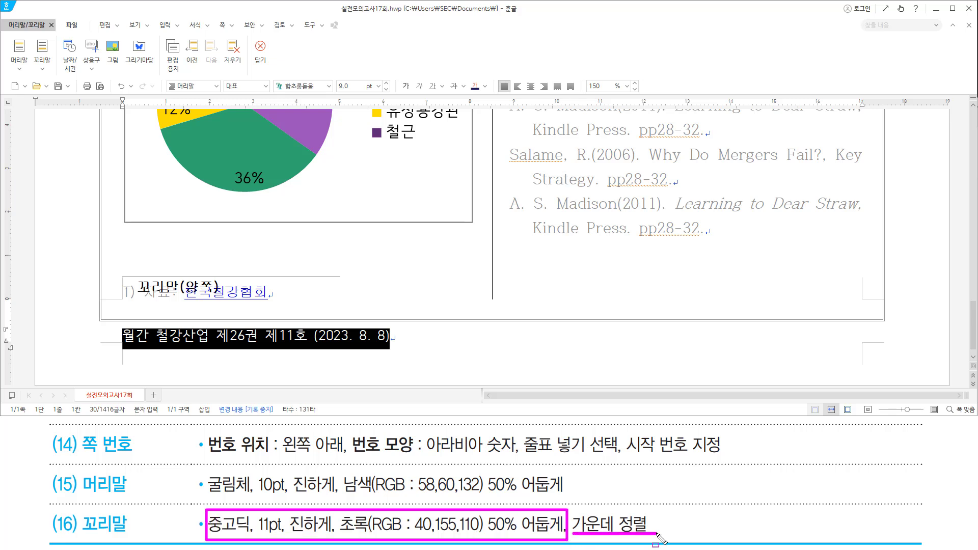
{"action": "key", "text": "Escape"}
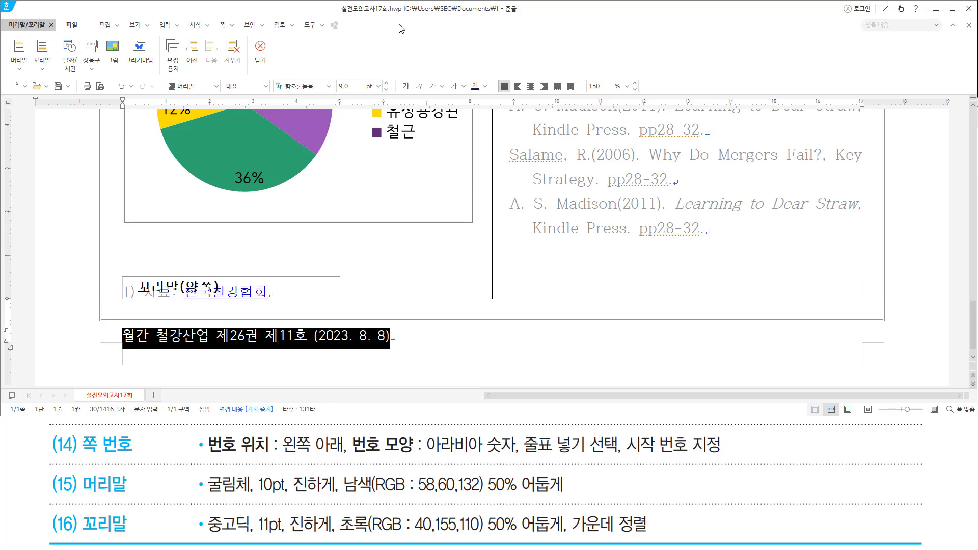
{"action": "key", "text": "alt+l"}
{"action": "type", "text": "중구"}
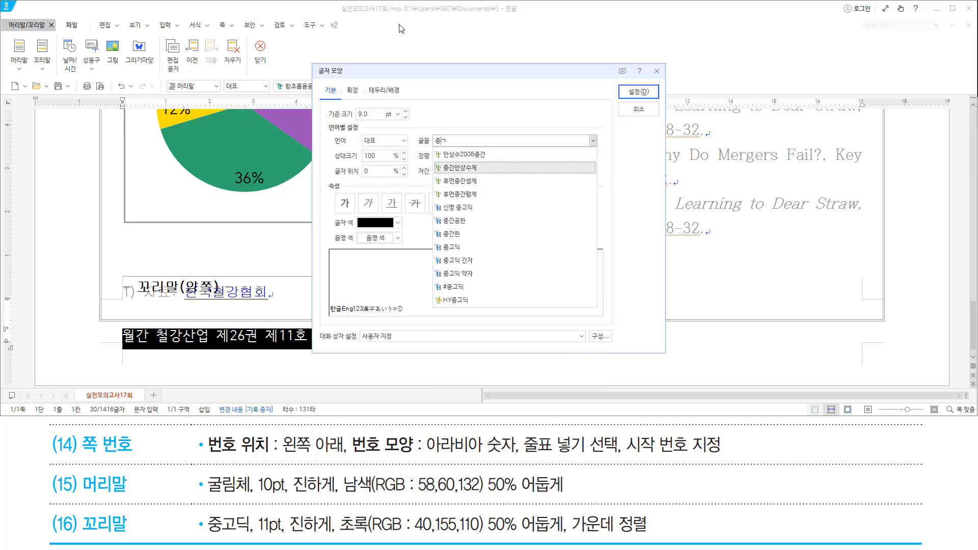
{"action": "key", "text": "BackSpace"}
{"action": "type", "text": "곧"}
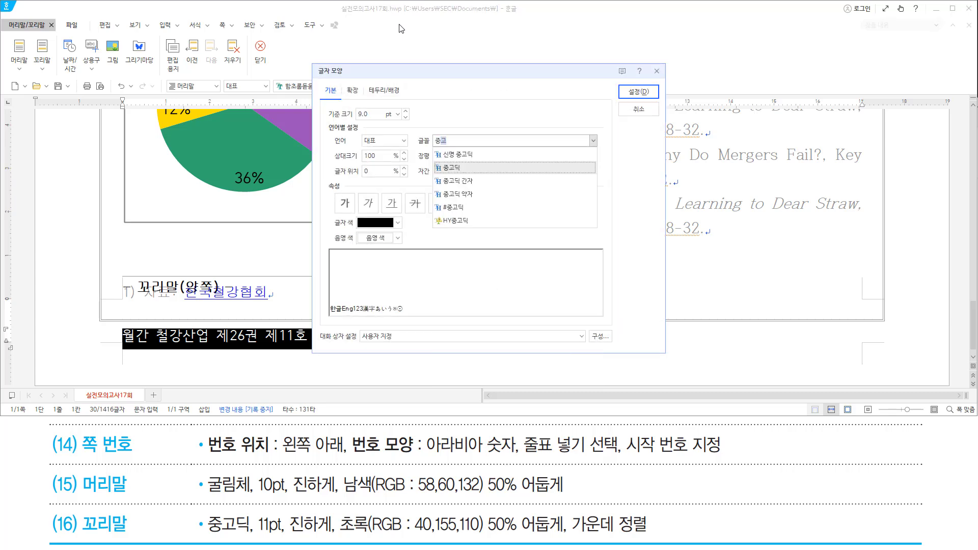
{"action": "type", "text": "딕"}
{"action": "key", "text": "Return"}
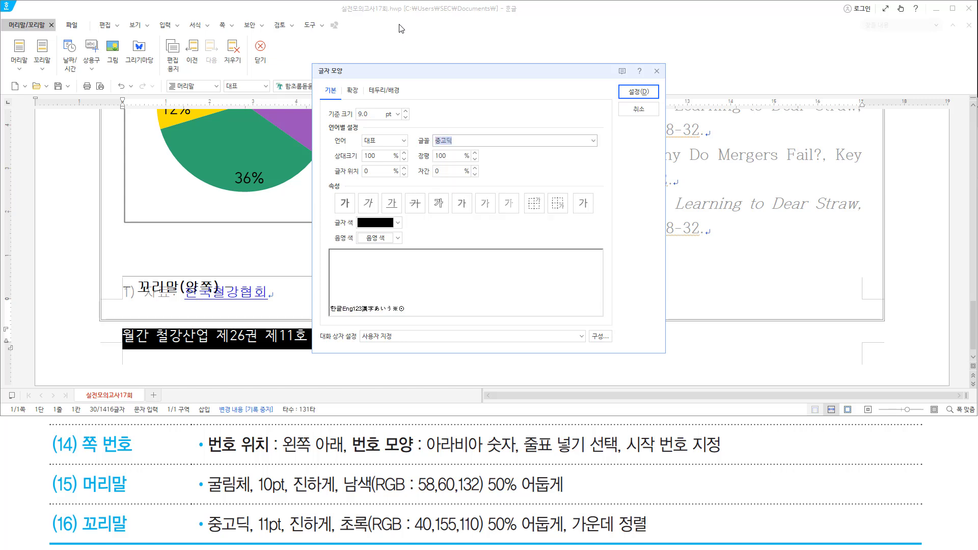
{"action": "key", "text": "alt+z"}
{"action": "type", "text": "11"}
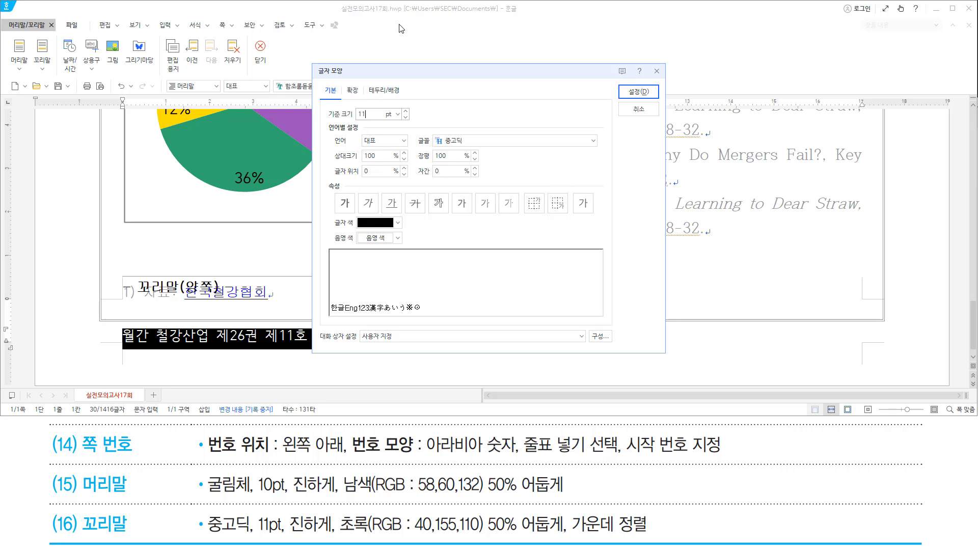
Make the footer bold in green (RGB 40,155,110) 50% darker and apply.
{"action": "key", "text": "alt"}
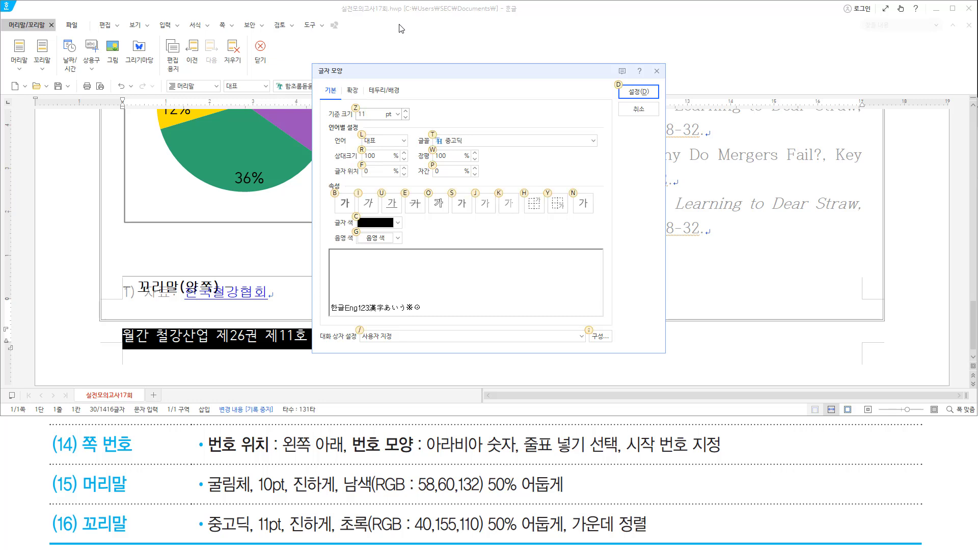
{"action": "key", "text": "alt+b"}
{"action": "left_click", "coordinate": [380, 223]}
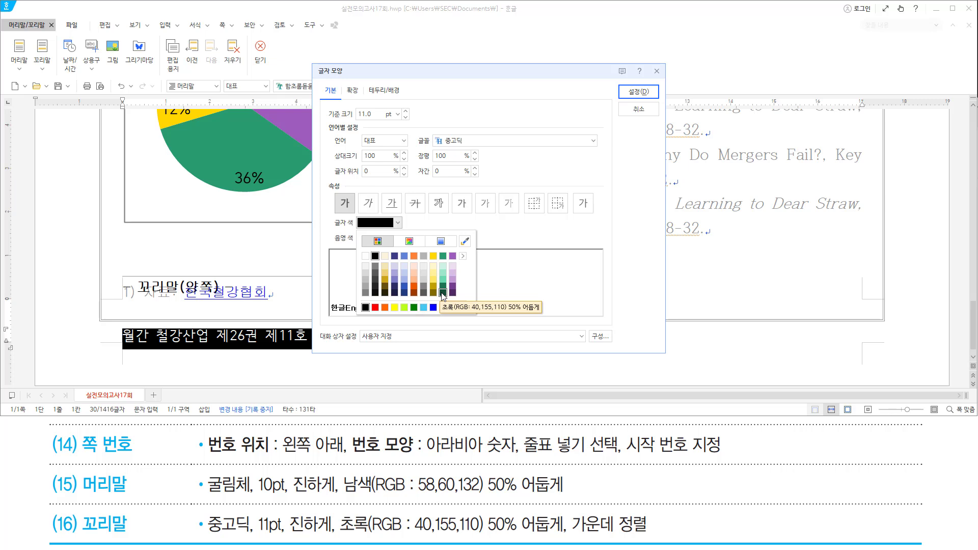
{"action": "left_click", "coordinate": [443, 293]}
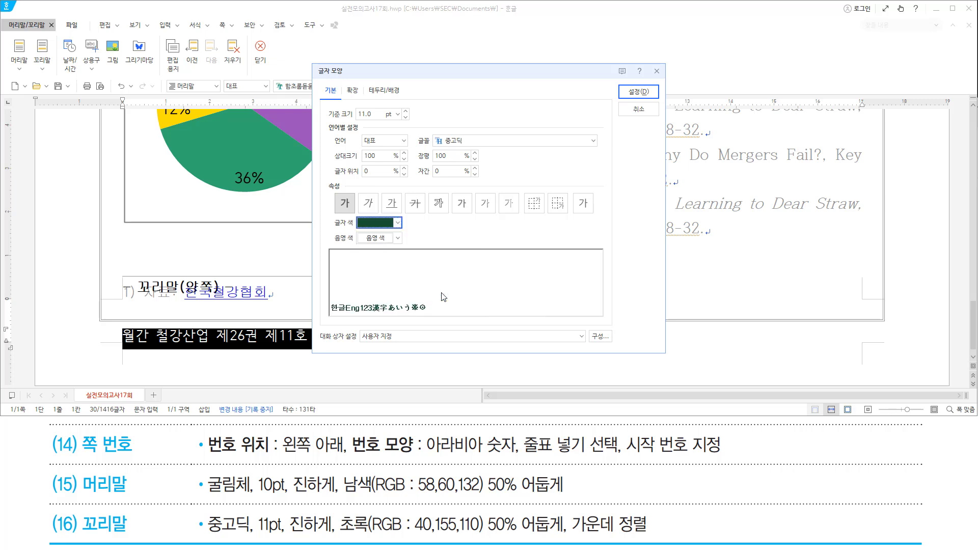
{"action": "left_click_drag", "start_coordinate": [621, 85], "coordinate": [653, 99]}
{"action": "left_click", "coordinate": [640, 92]}
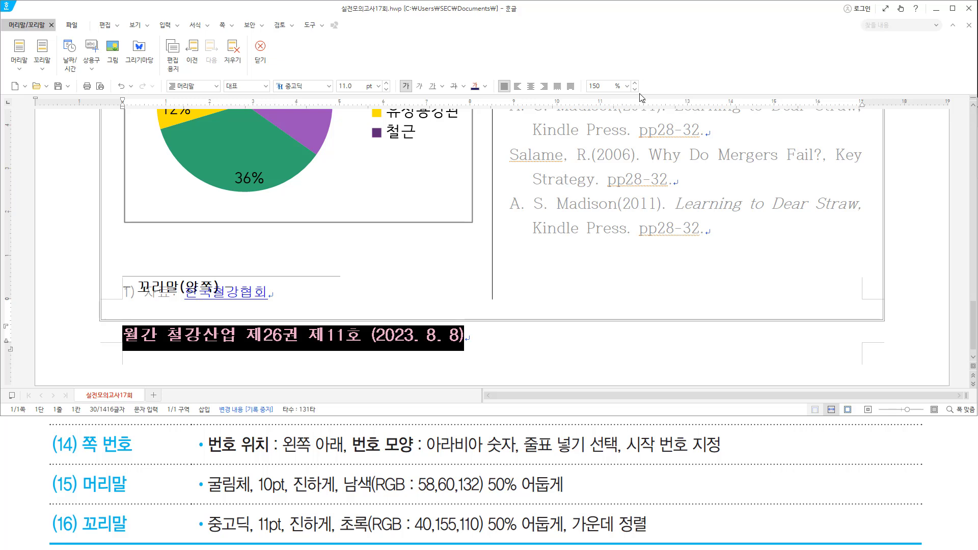
Centre the green issue-info footer line and return to the document body to check it below the chart.
{"action": "key", "text": "ctrl+shift+c"}
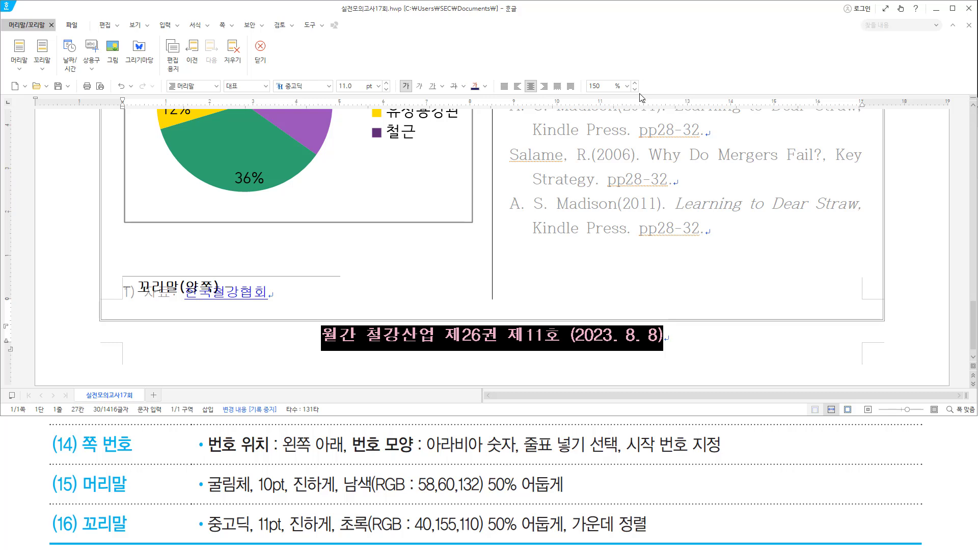
{"action": "key", "text": "shift+Escape"}
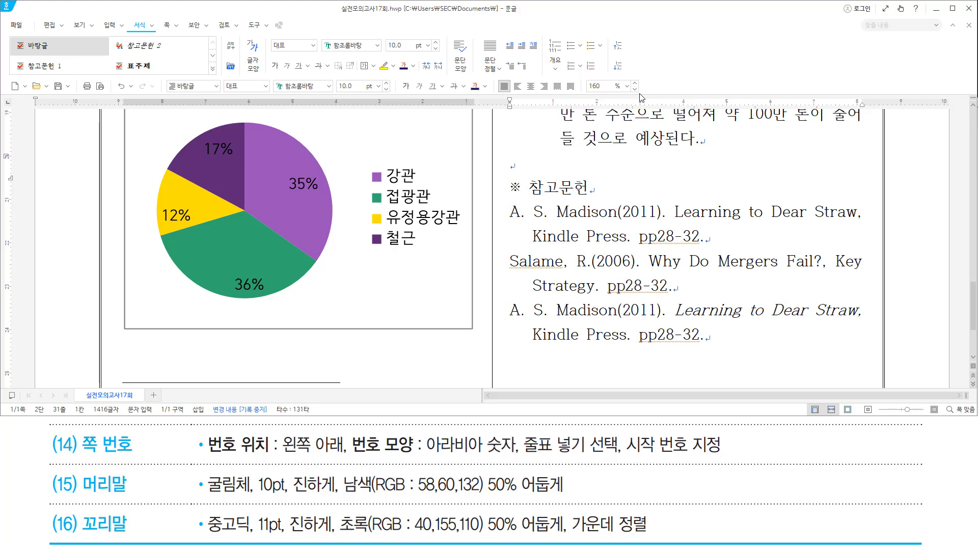
{"action": "scroll", "coordinate": [534, 203], "scroll_direction": "down", "scroll_amount": 3}
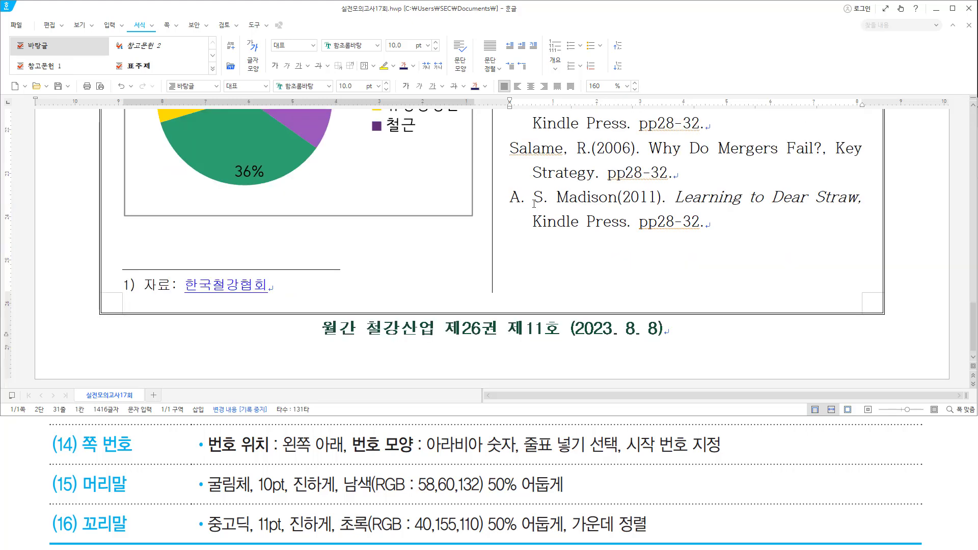